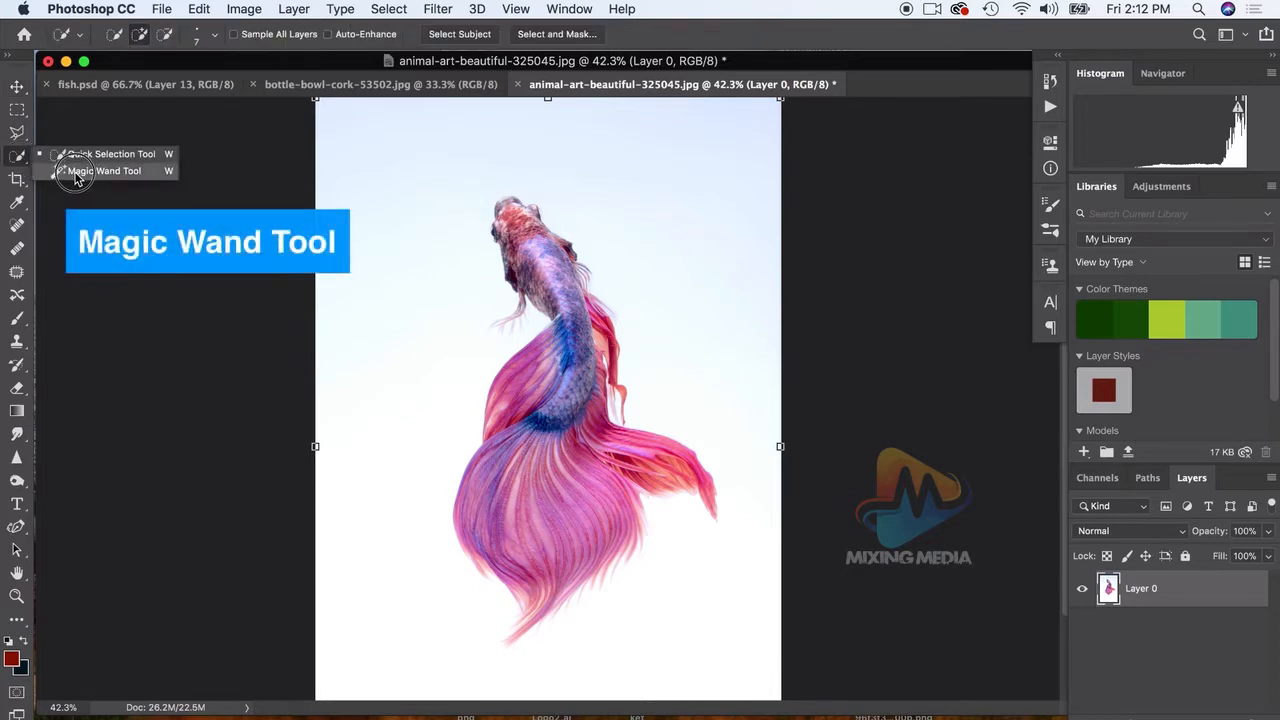
Step: Select the pale background around the fish with the Magic Wand and invert the selection to the fish
{"action": "left_click", "coordinate": [100, 171]}
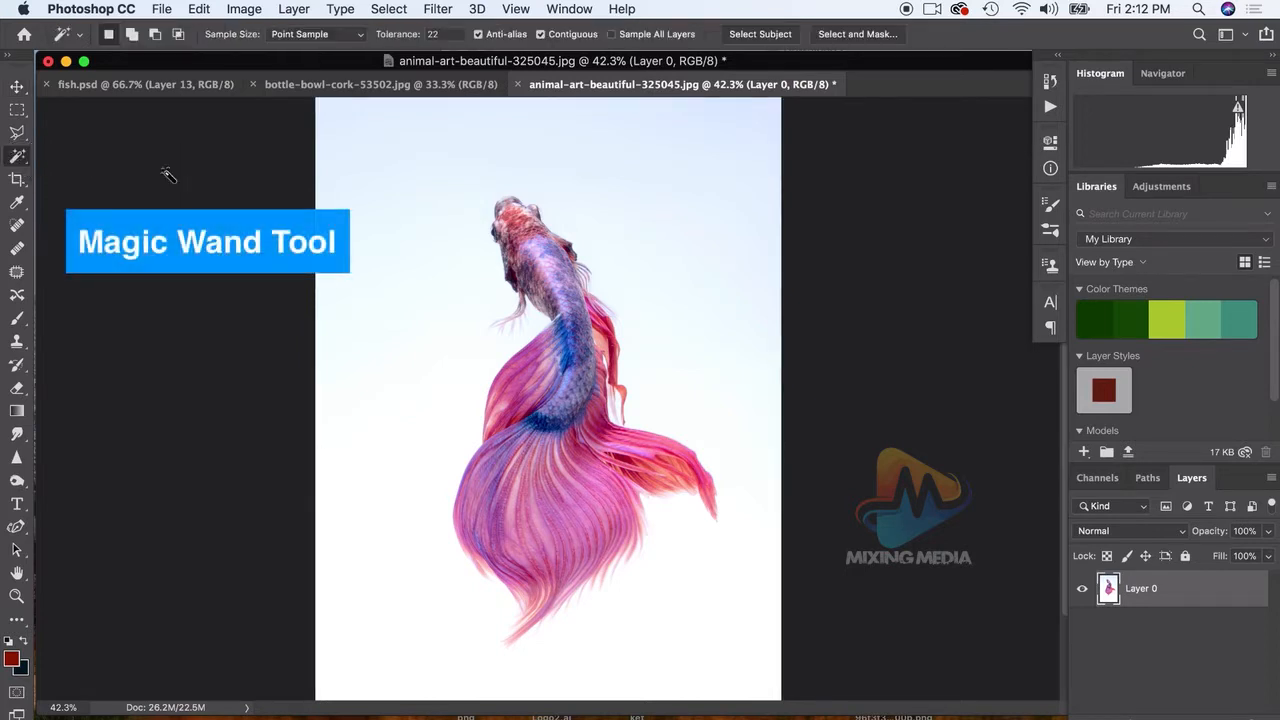
{"action": "left_click", "coordinate": [394, 229]}
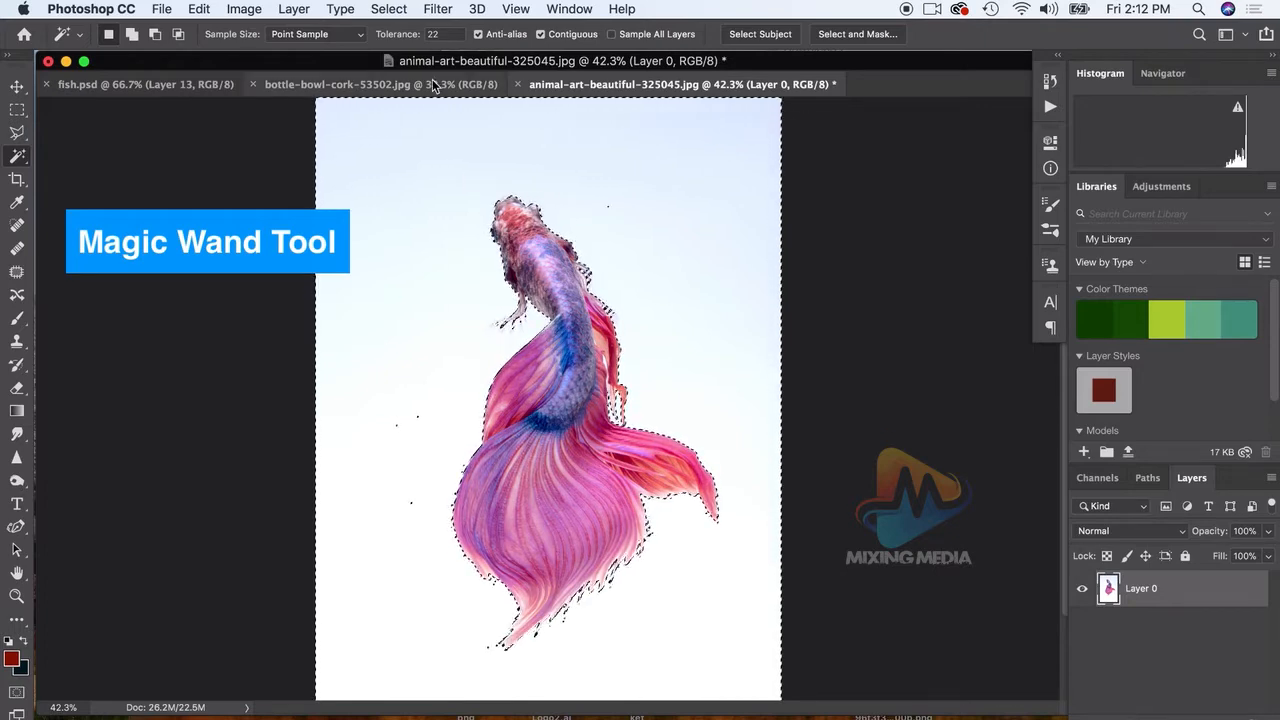
{"action": "left_click", "coordinate": [388, 9]}
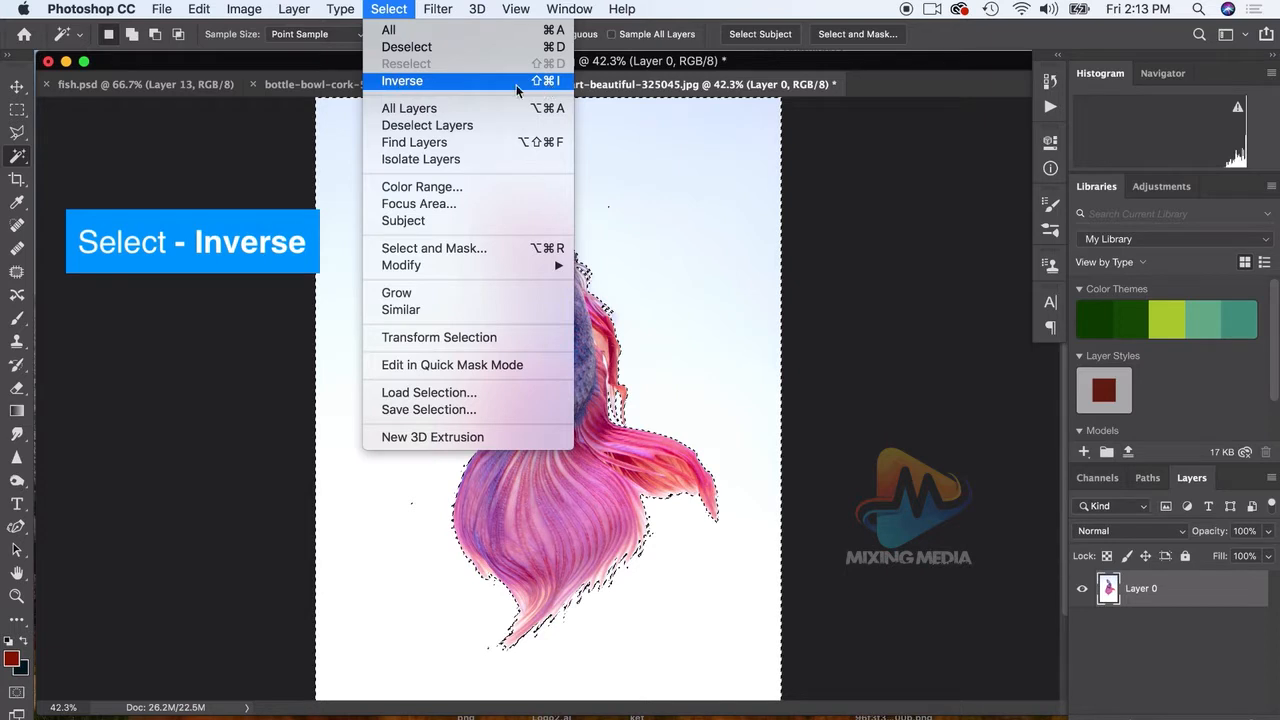
{"action": "left_click", "coordinate": [401, 82]}
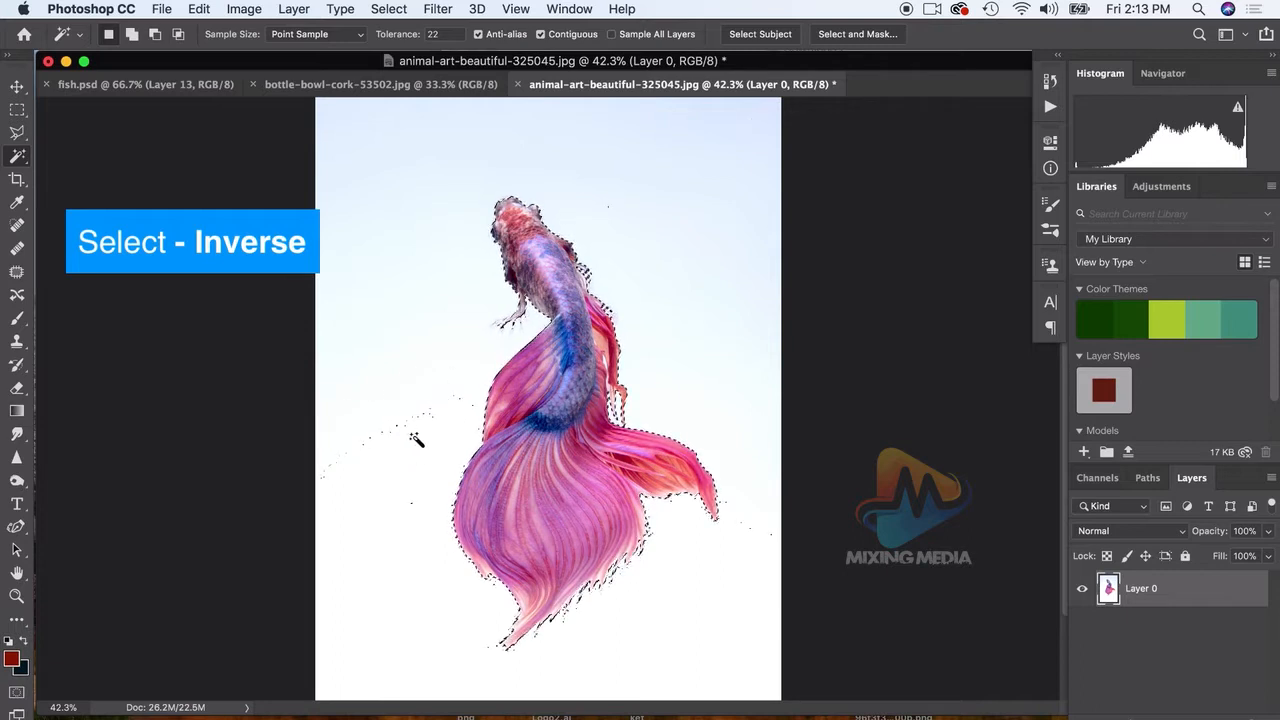
Step: Subtract the stray selected specks in the background beside the fish's tail using the Polygonal Lasso in subtract mode
{"action": "left_click", "coordinate": [17, 132]}
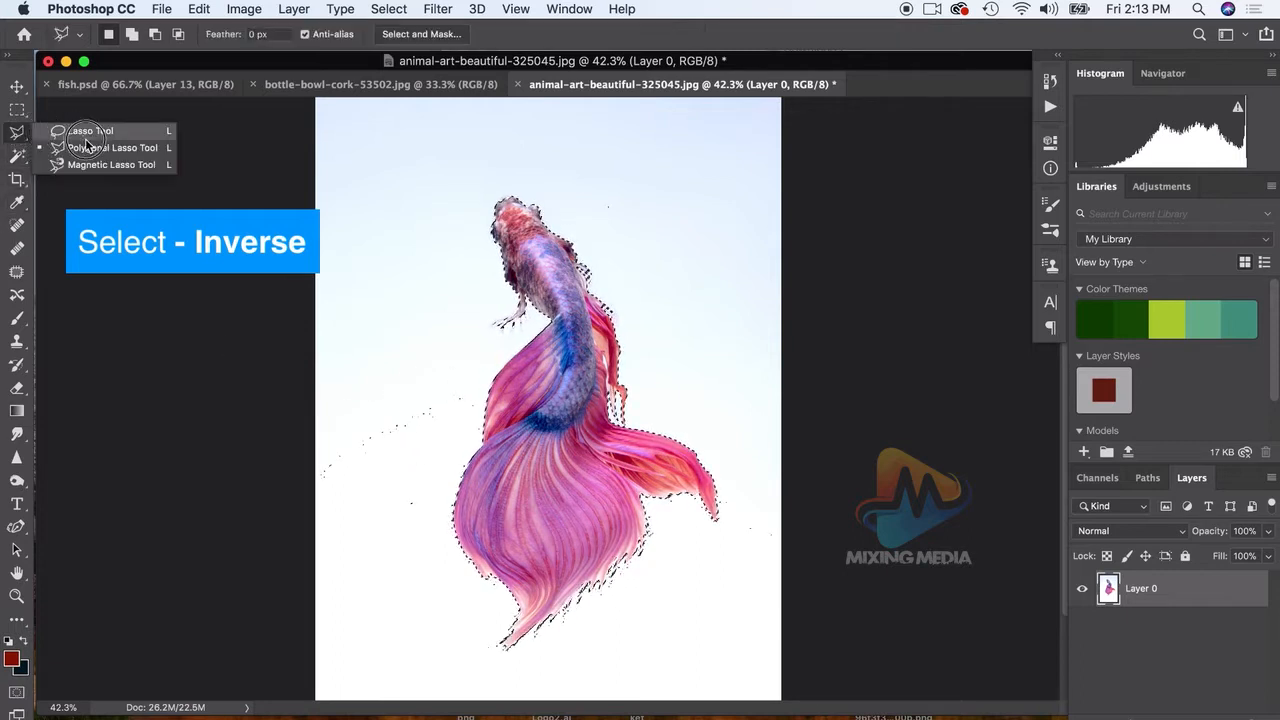
{"action": "left_click", "coordinate": [88, 148]}
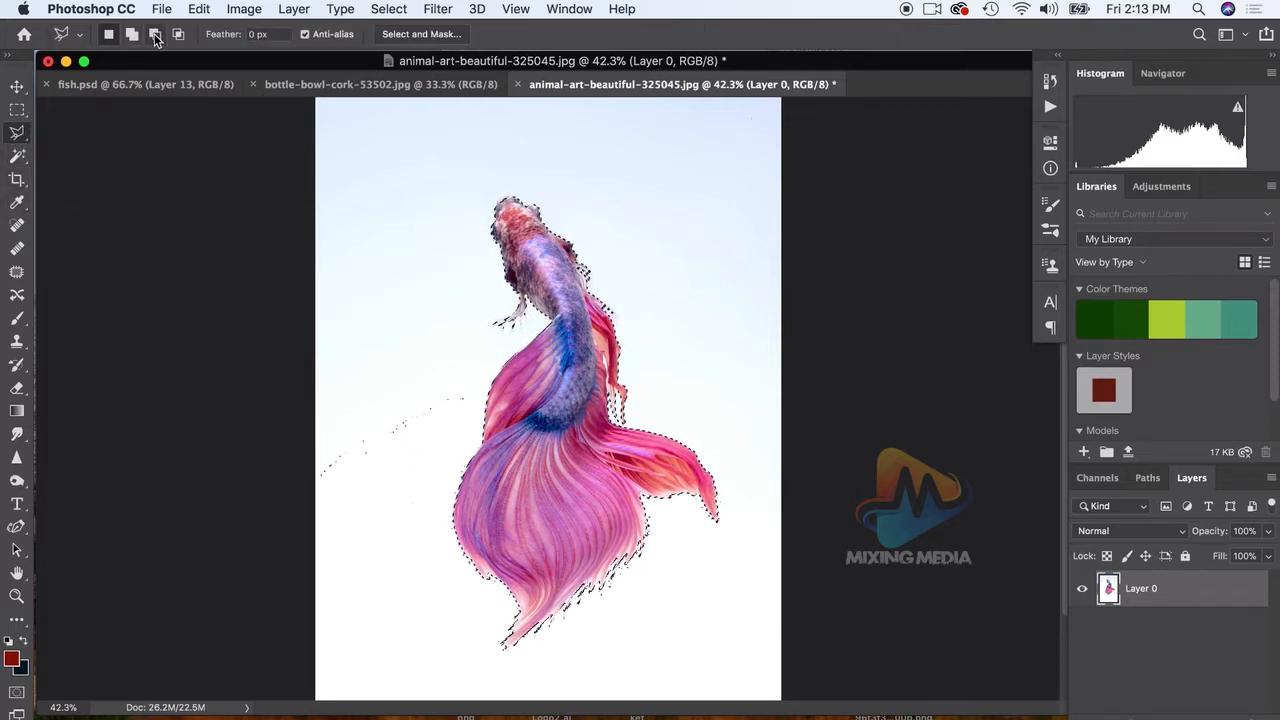
{"action": "left_click", "coordinate": [155, 36]}
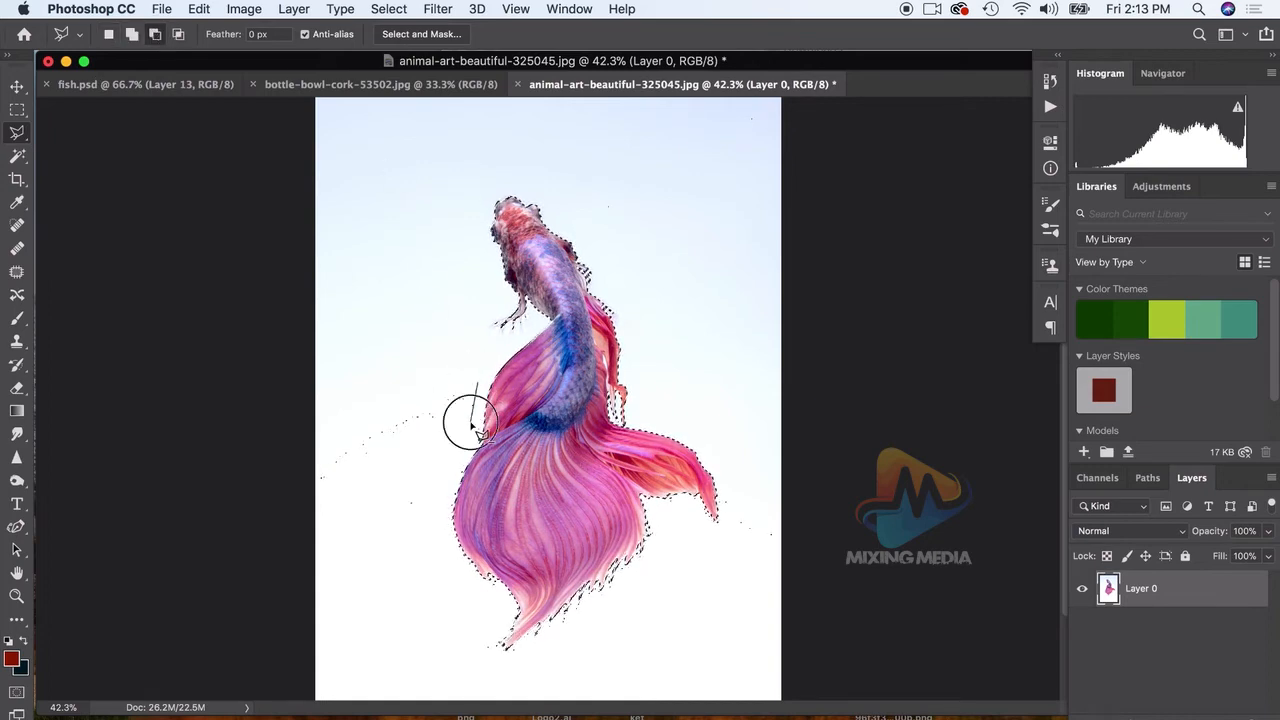
{"action": "left_click", "coordinate": [406, 557]}
{"action": "left_click", "coordinate": [268, 555]}
{"action": "left_click", "coordinate": [278, 417]}
{"action": "double_click", "coordinate": [446, 364]}
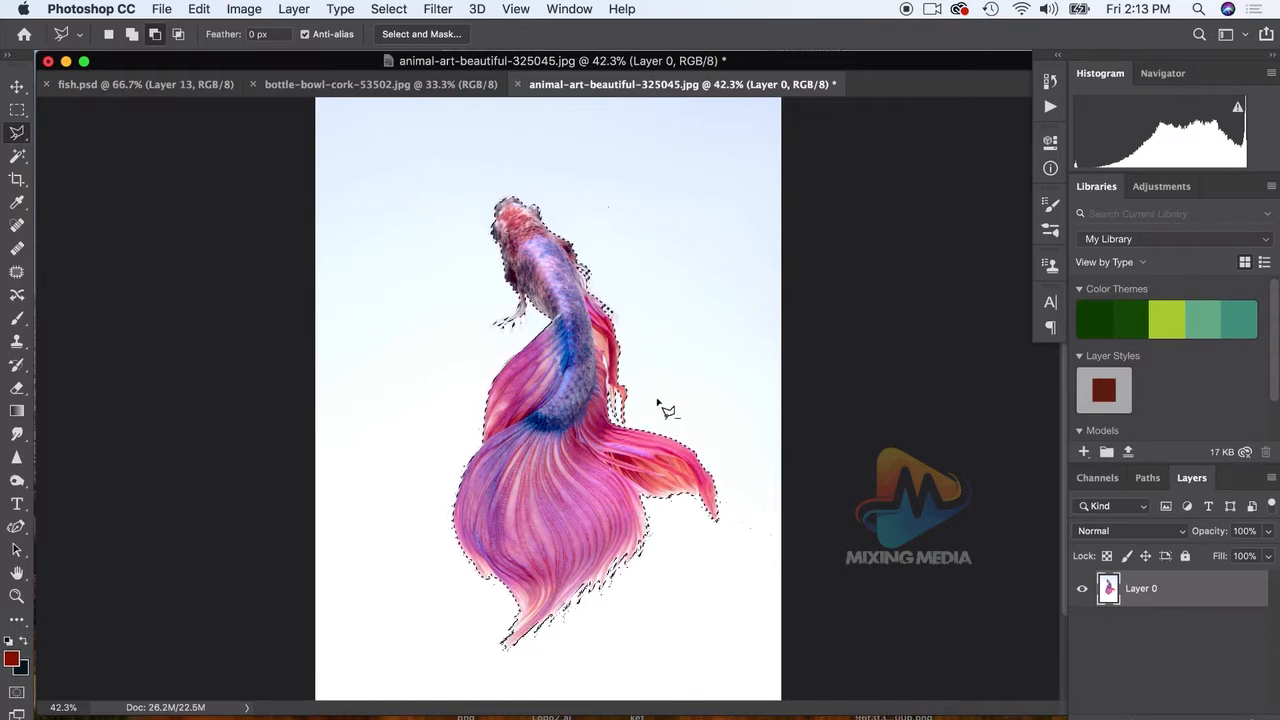
Step: Add the missed edge of the fish's head near the eye to the selection with the Polygonal Lasso
{"action": "scroll", "coordinate": [508, 214], "scroll_direction": "up", "scroll_amount": 6}
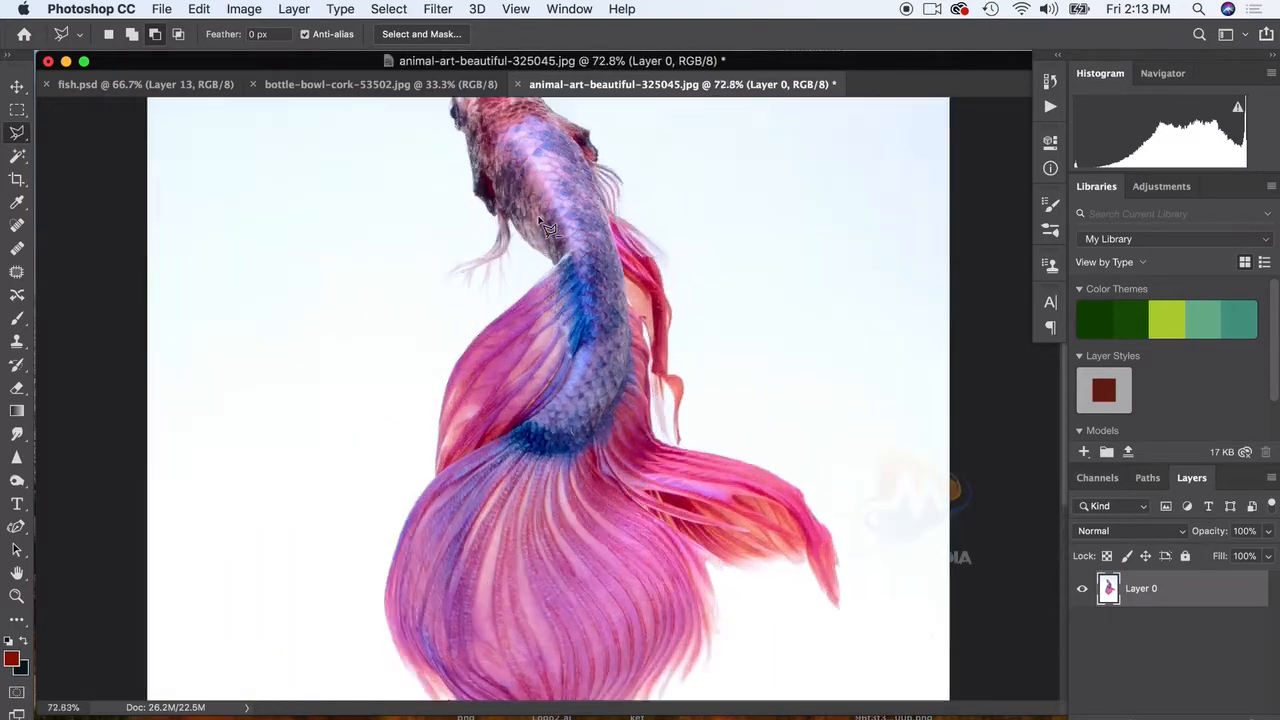
{"action": "scroll", "coordinate": [502, 375], "scroll_direction": "up", "scroll_amount": 3}
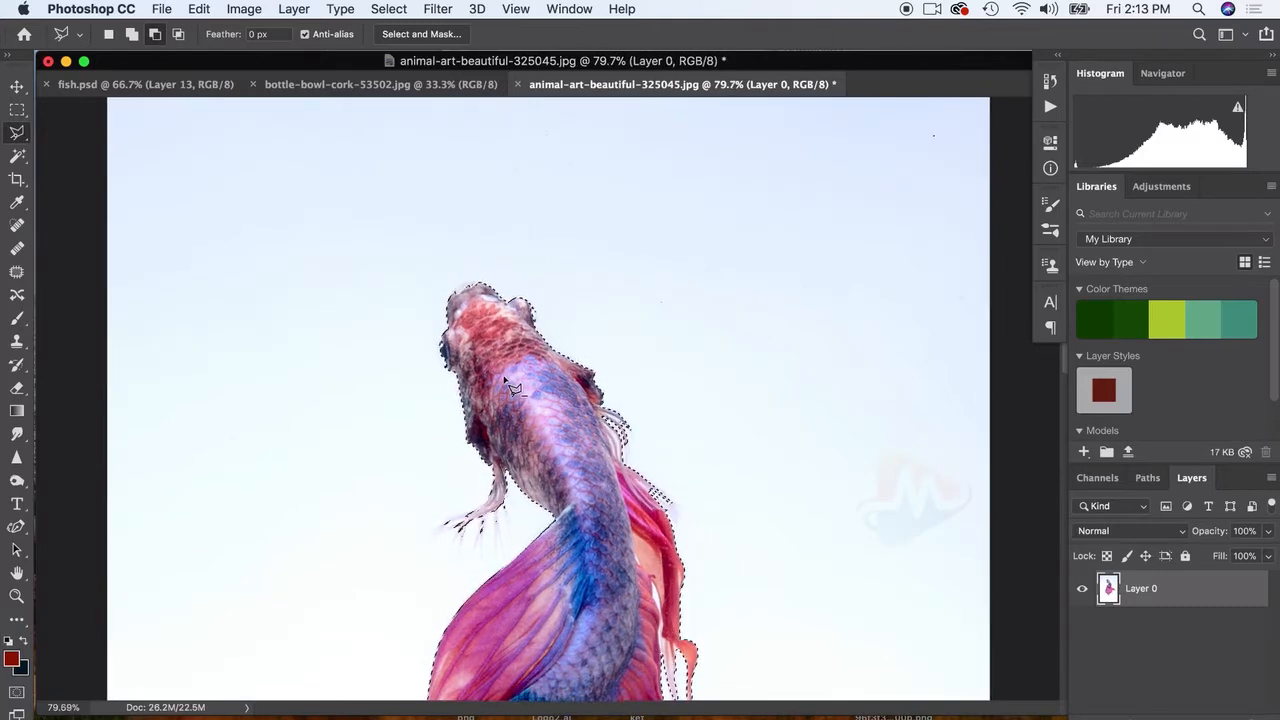
{"action": "scroll", "coordinate": [502, 375], "scroll_direction": "up", "scroll_amount": 1}
{"action": "scroll", "coordinate": [502, 375], "scroll_direction": "left", "scroll_amount": 2}
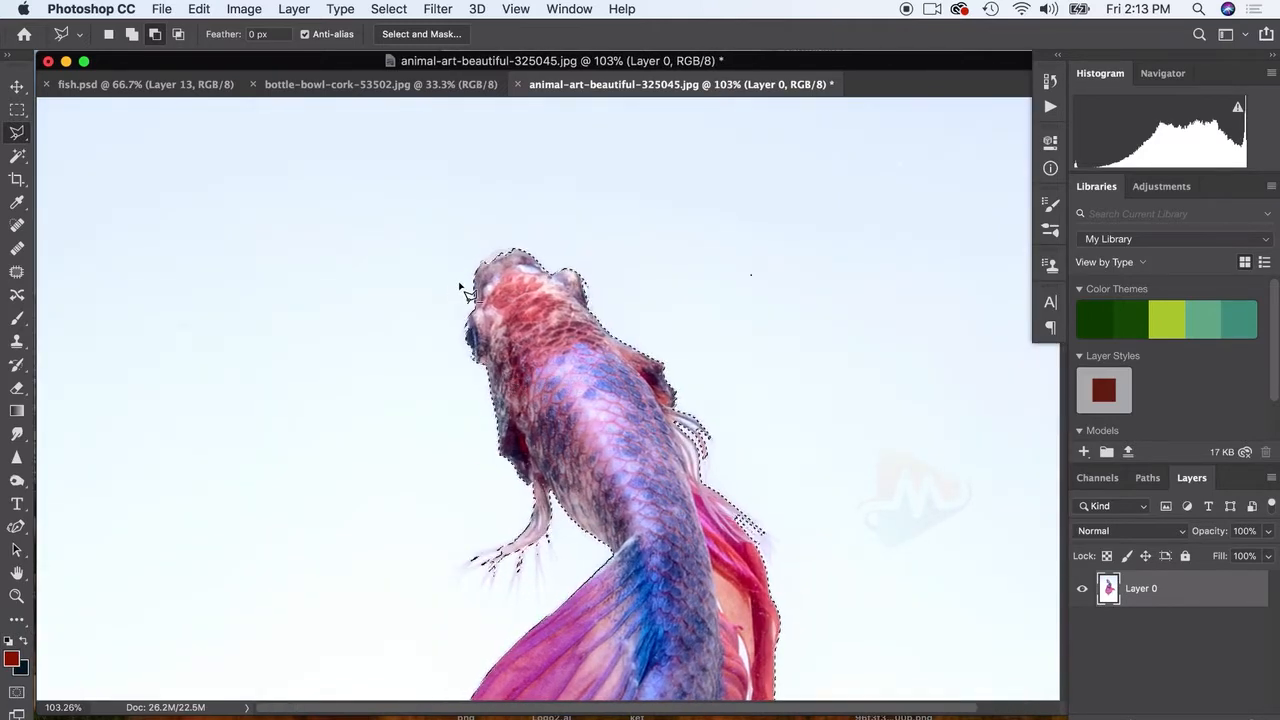
{"action": "key", "text": "shift"}
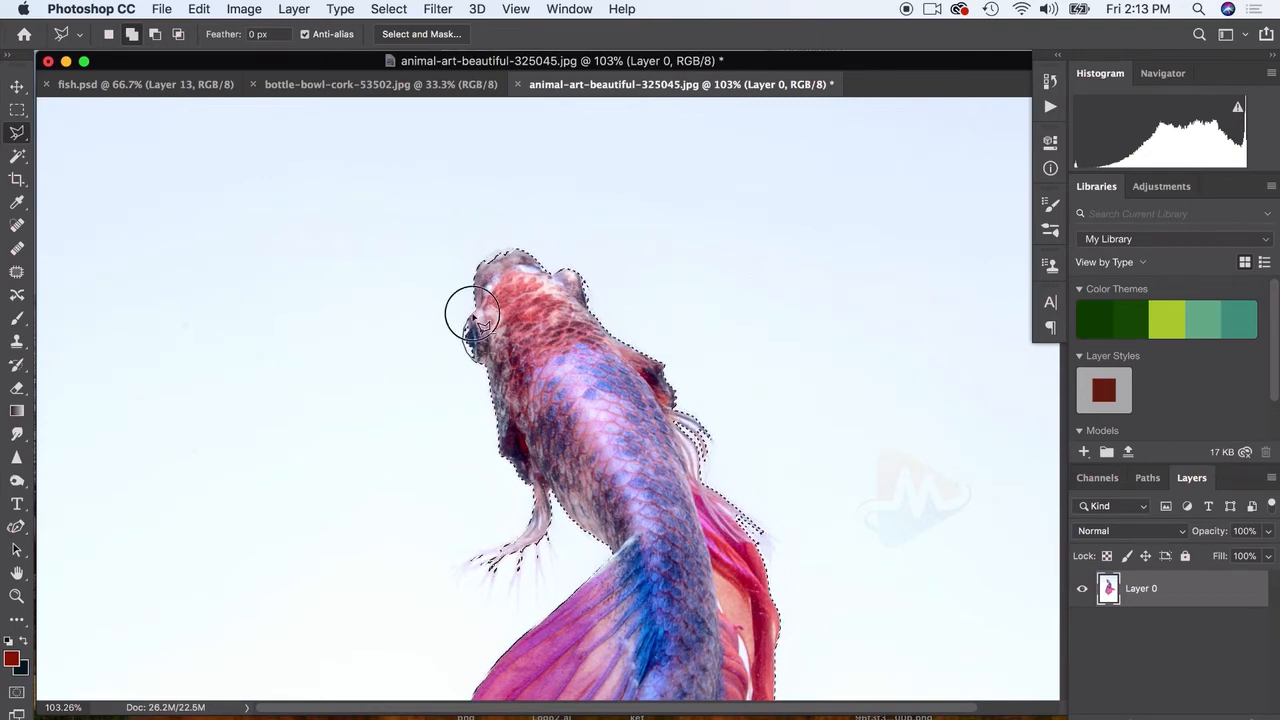
{"action": "left_click", "coordinate": [483, 261]}
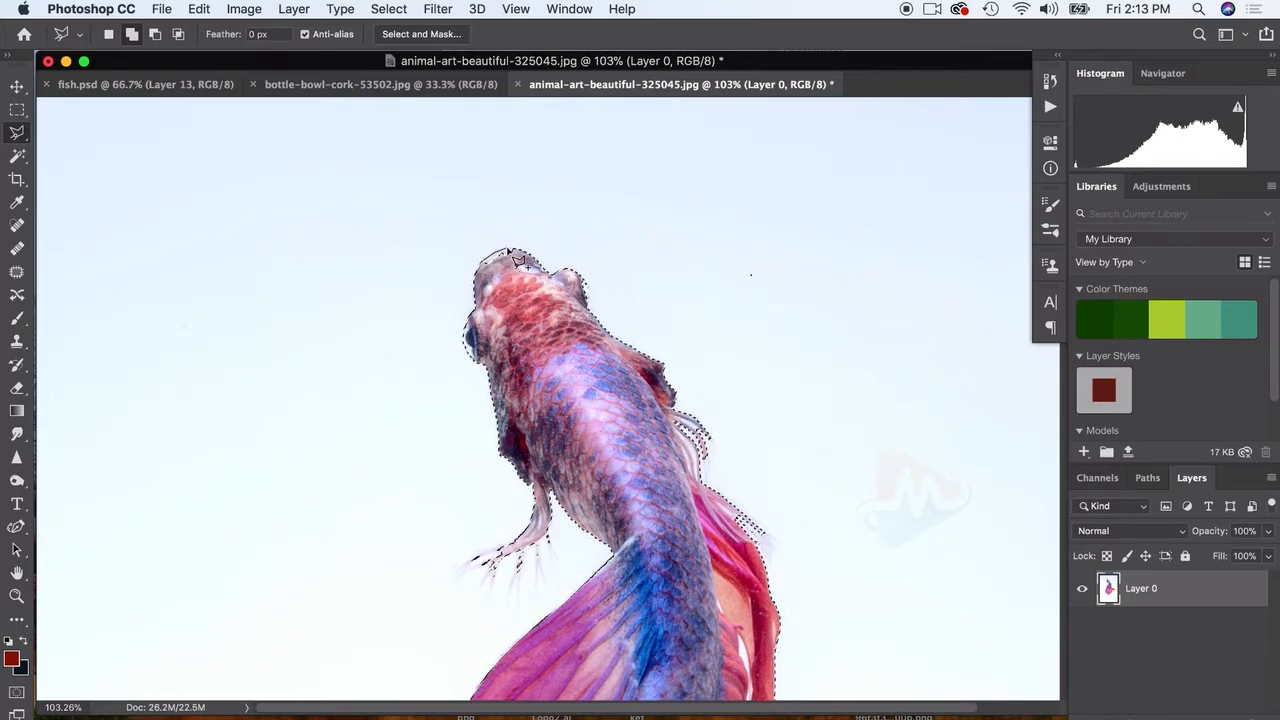
{"action": "key", "text": "alt"}
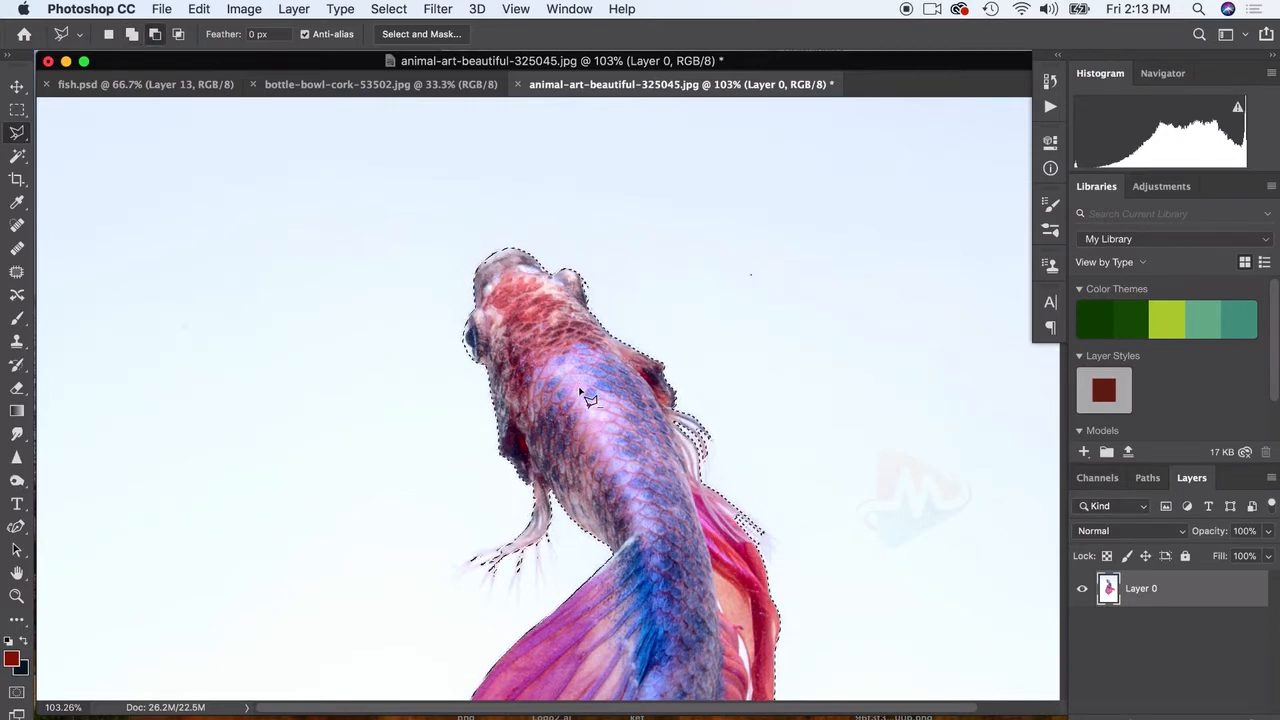
Step: Inspect the selection edges along the fish's body, fins and tail
{"action": "scroll", "coordinate": [610, 497], "scroll_direction": "down", "scroll_amount": 2}
{"action": "scroll", "coordinate": [605, 492], "scroll_direction": "down", "scroll_amount": 1}
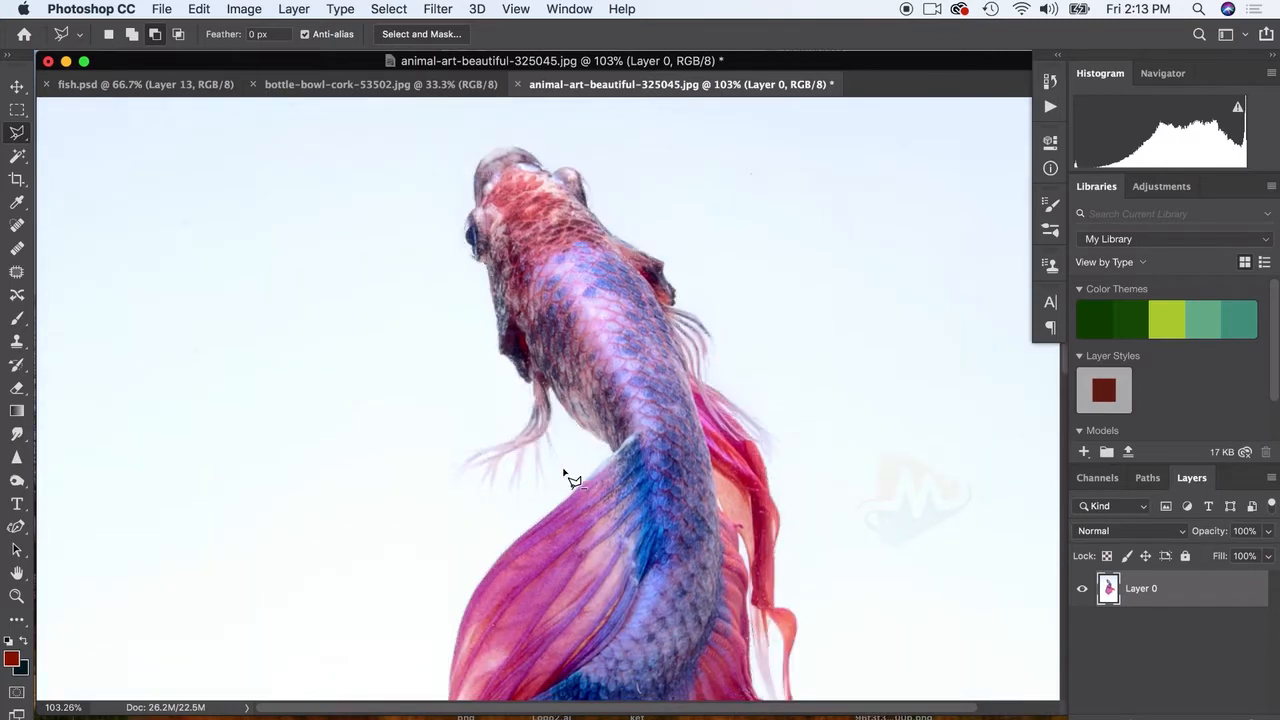
{"action": "key", "text": "alt"}
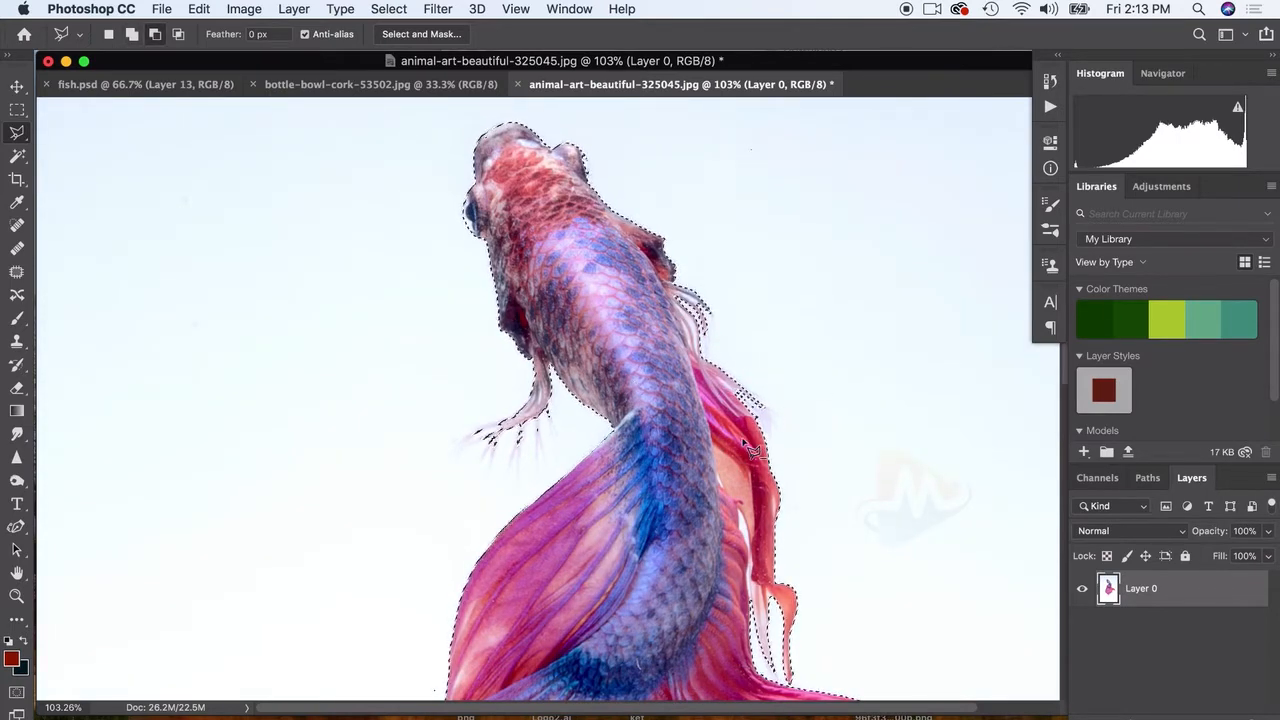
{"action": "scroll", "coordinate": [771, 457], "scroll_direction": "down", "scroll_amount": 10}
{"action": "scroll", "coordinate": [757, 437], "scroll_direction": "down", "scroll_amount": 3}
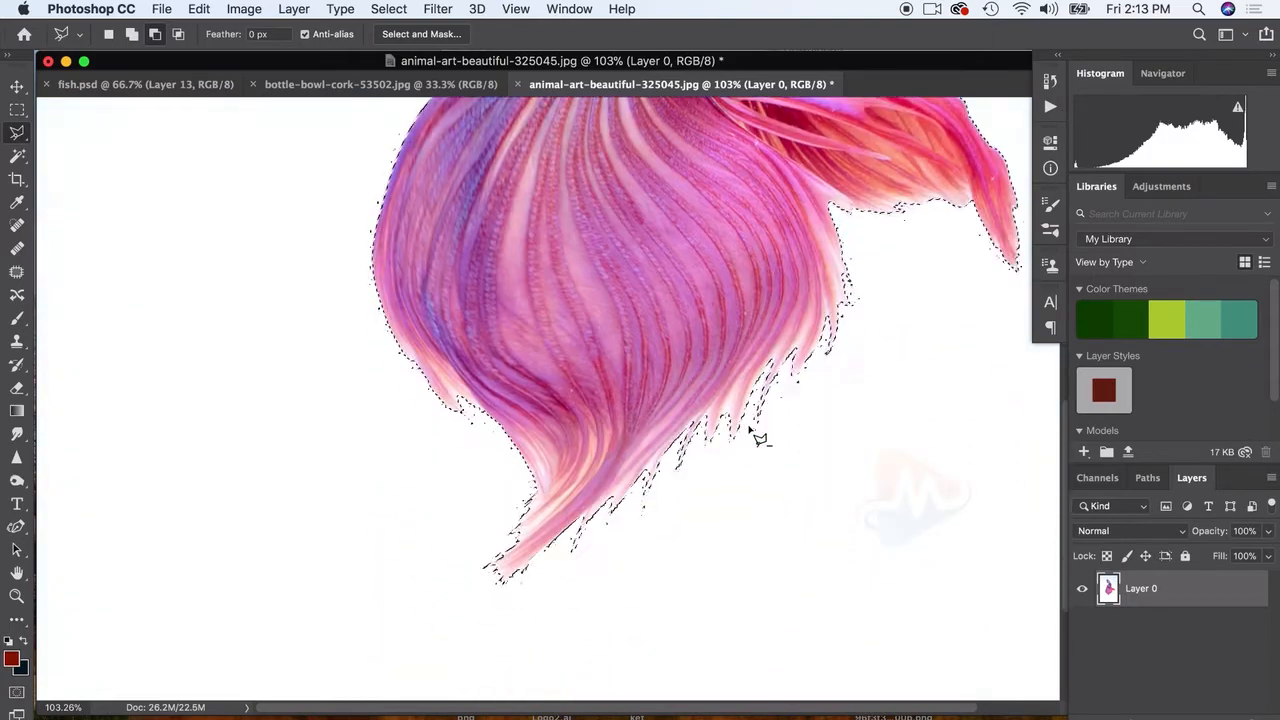
{"action": "scroll", "coordinate": [750, 429], "scroll_direction": "up", "scroll_amount": 14}
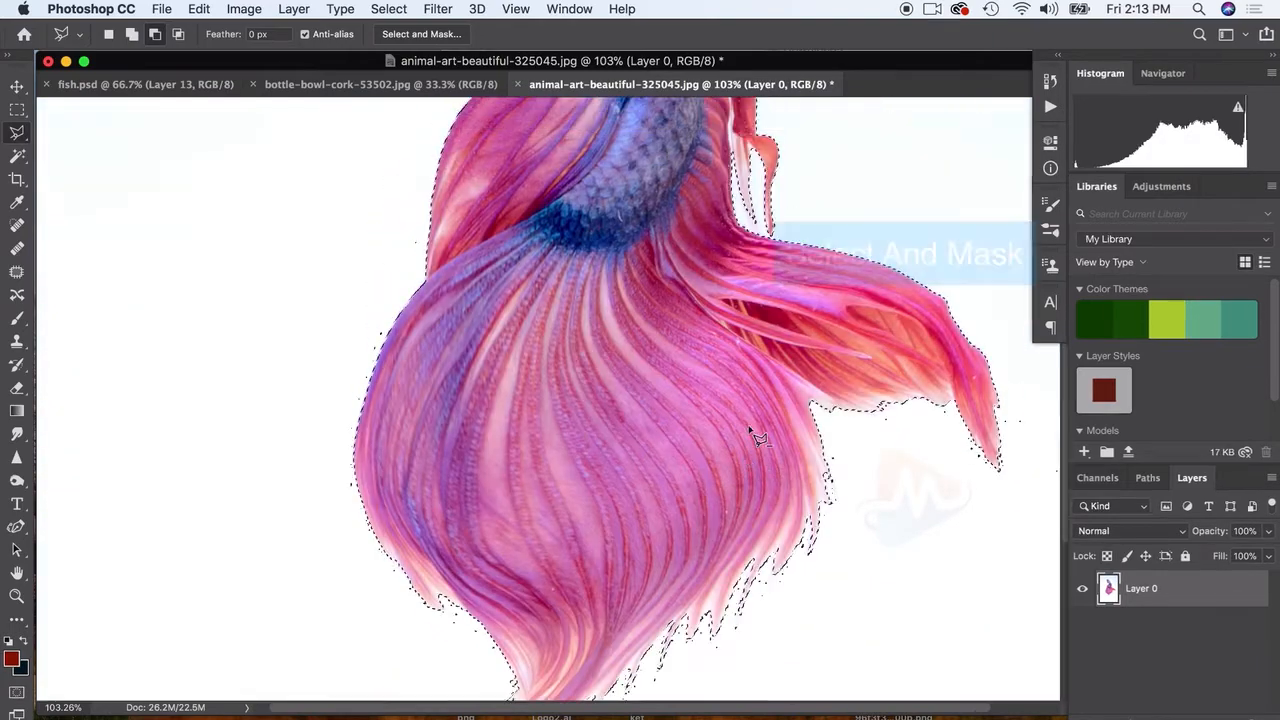
{"action": "scroll", "coordinate": [750, 429], "scroll_direction": "down", "scroll_amount": 3}
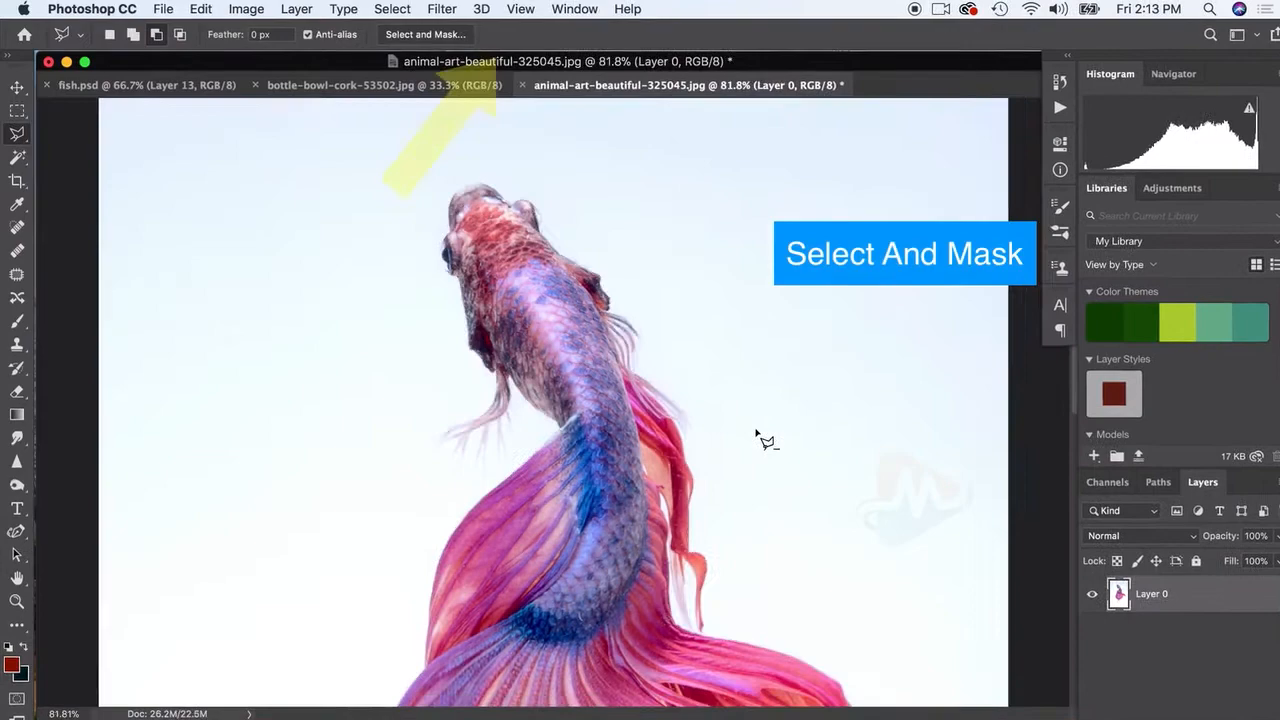
{"action": "scroll", "coordinate": [757, 437], "scroll_direction": "down", "scroll_amount": 6}
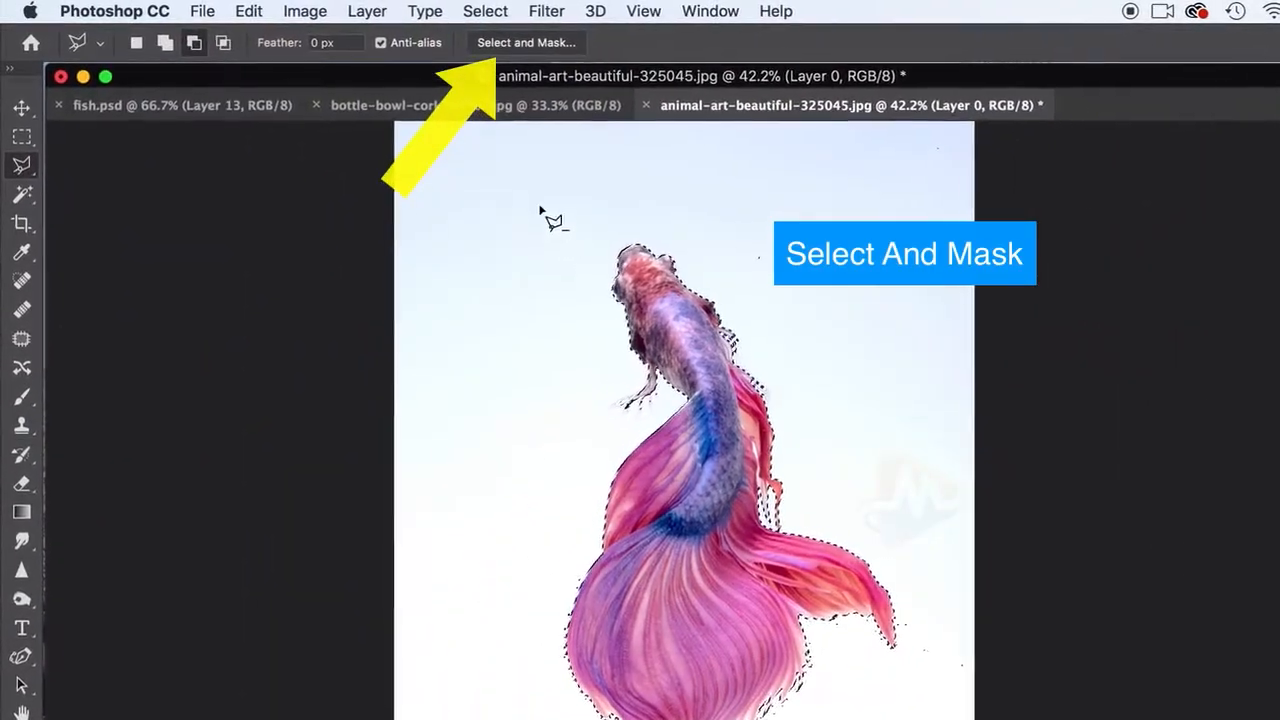
Step: Refine the fish selection in Select and Mask with Smooth 11, Feather 0.5 px and Shift Edge -13%
{"action": "left_click", "coordinate": [524, 44]}
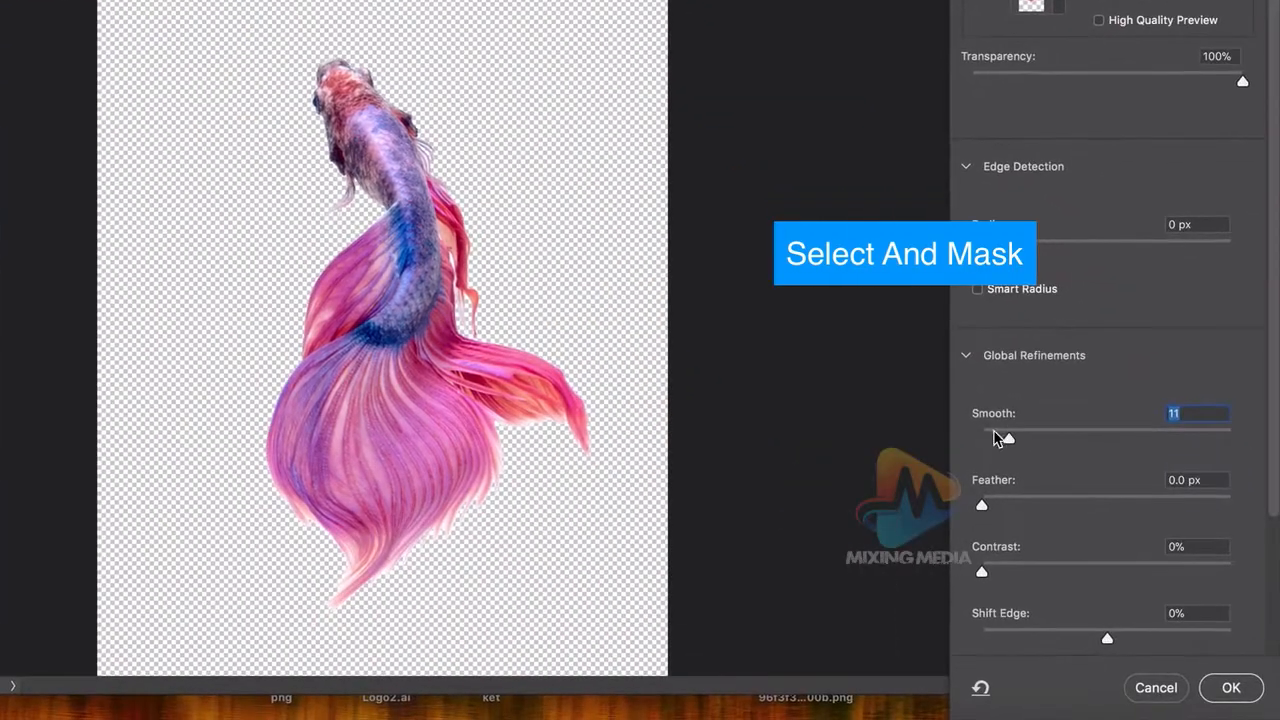
{"action": "left_click_drag", "start_coordinate": [984, 510], "coordinate": [990, 508]}
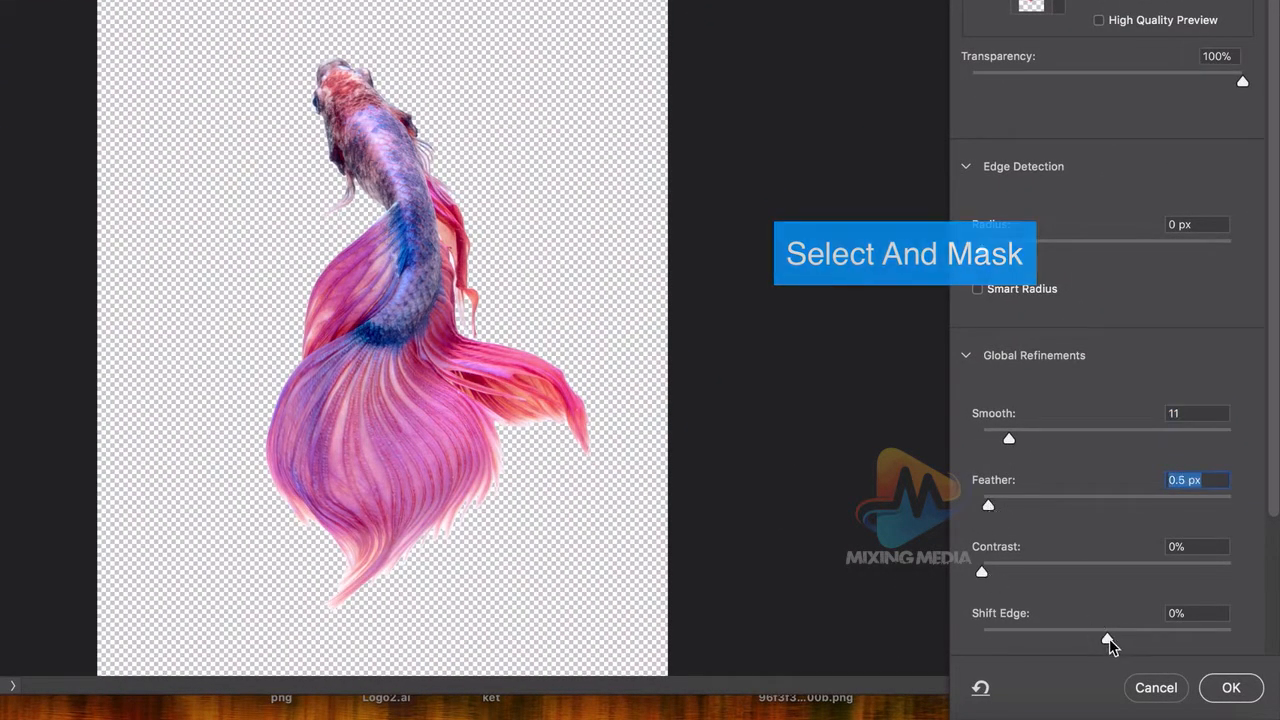
{"action": "left_click_drag", "start_coordinate": [1104, 638], "coordinate": [1093, 642]}
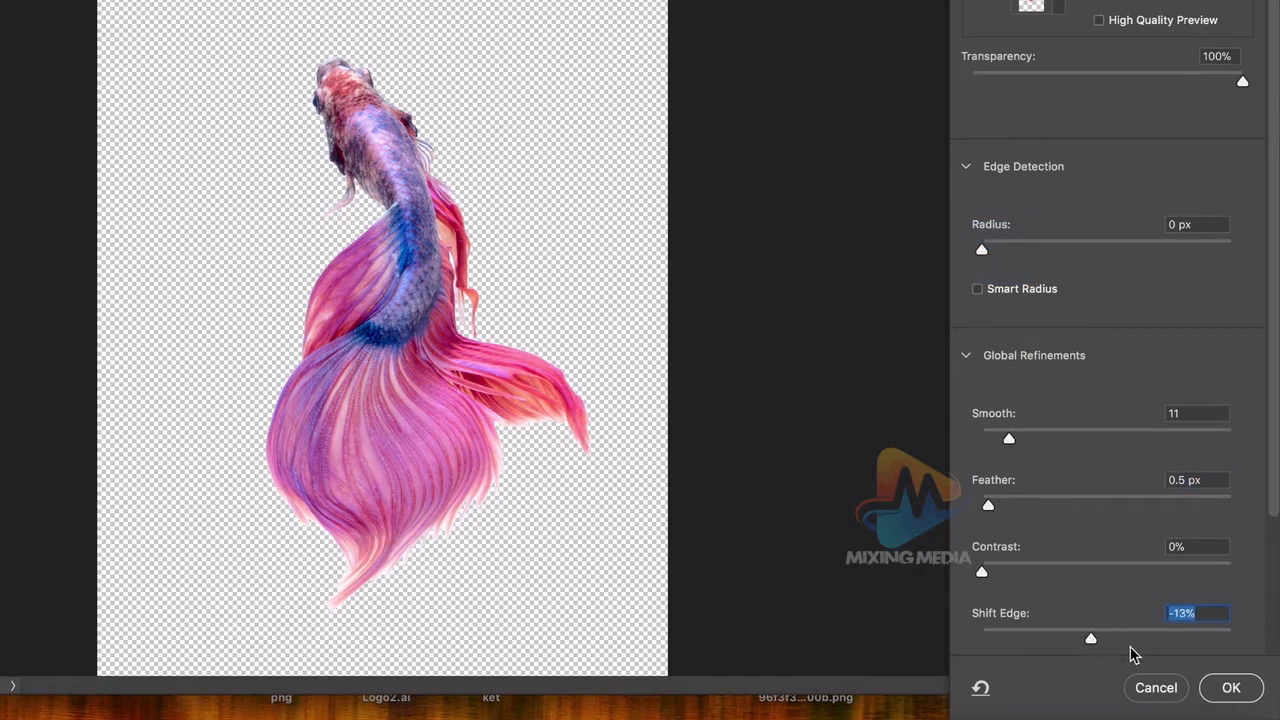
{"action": "left_click", "coordinate": [1231, 687]}
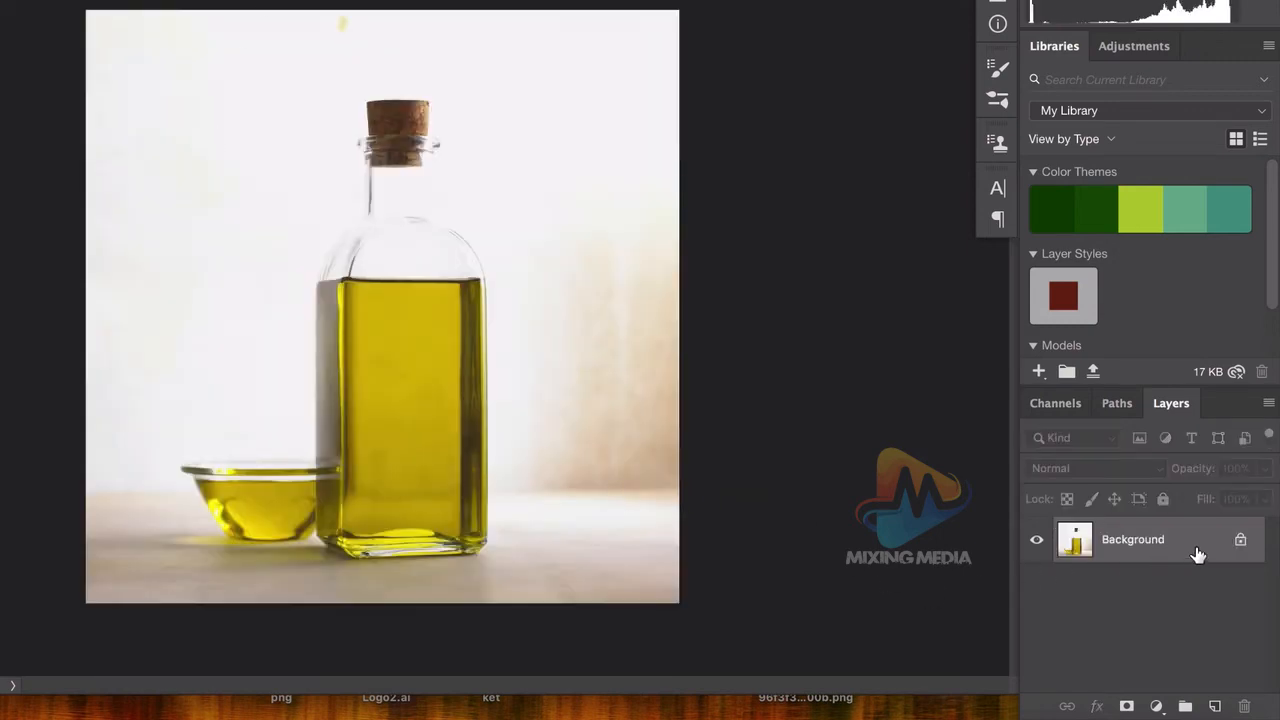
Step: Convert the bottle photo's Background into a regular layer named Layer 0 and check the image's pixel dimensions
{"action": "double_click", "coordinate": [1197, 555]}
{"action": "left_click", "coordinate": [680, 211]}
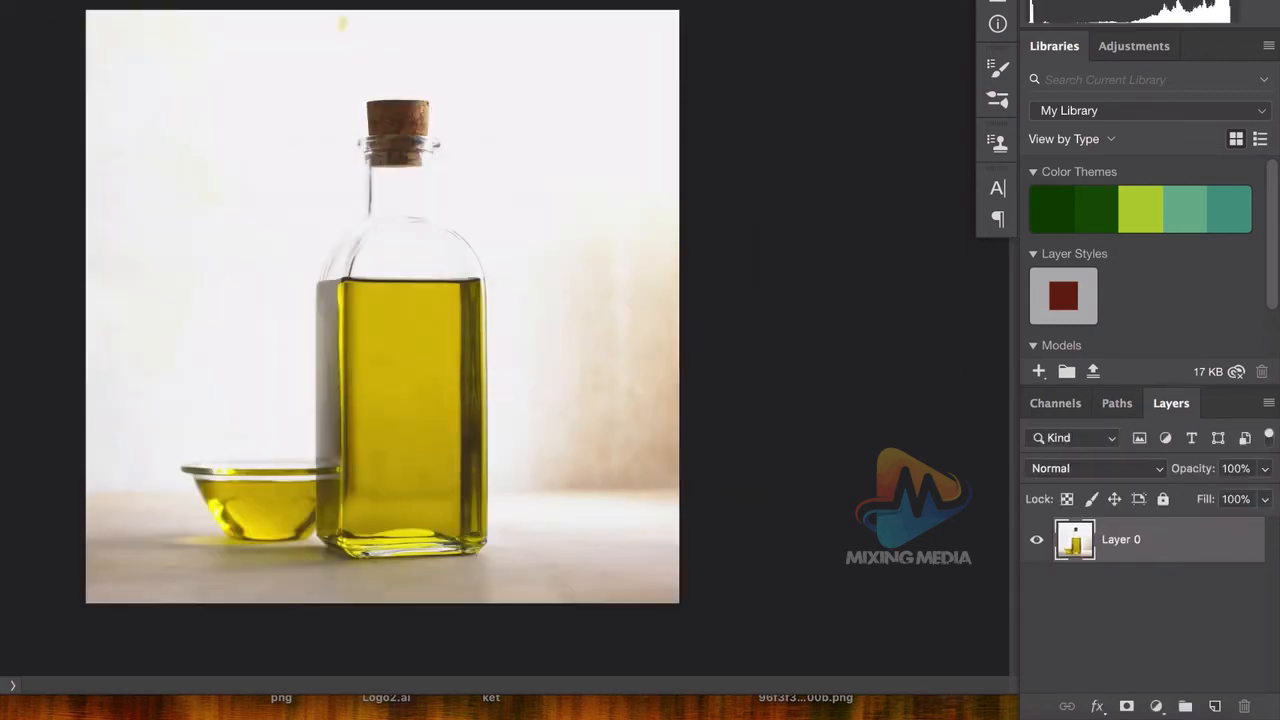
{"action": "left_click", "coordinate": [18, 0]}
{"action": "left_click", "coordinate": [47, 3]}
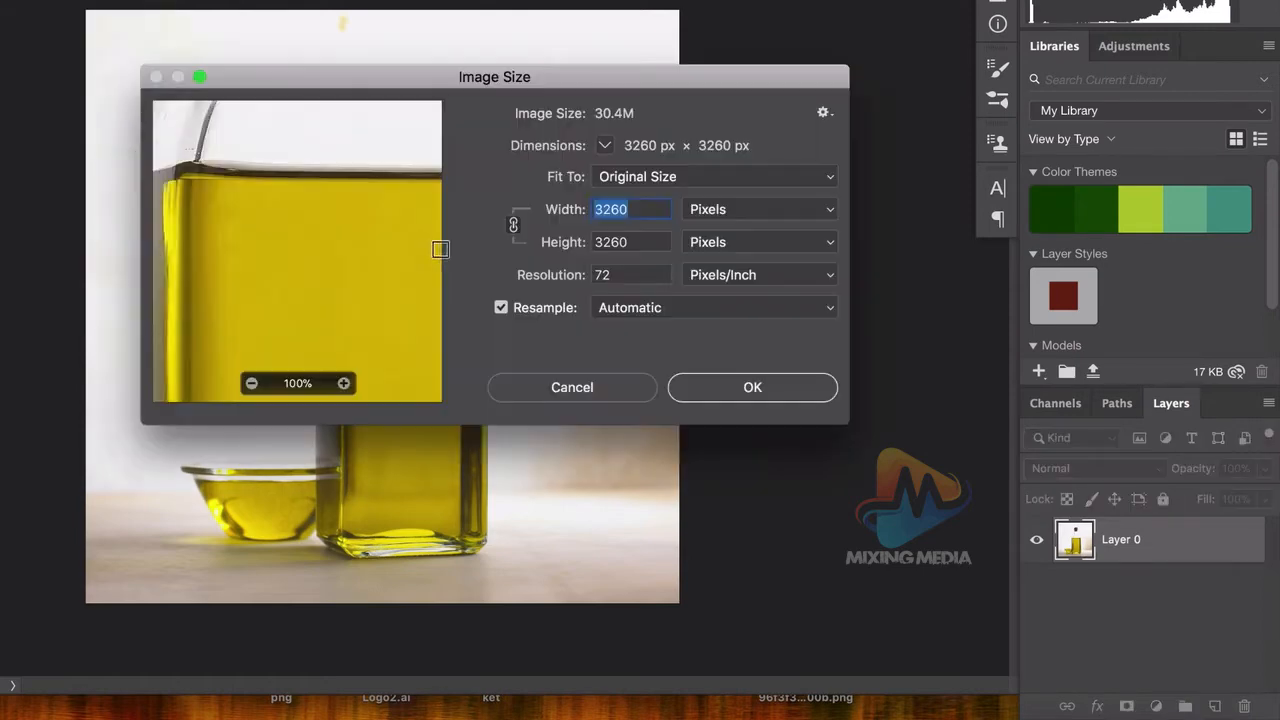
{"action": "left_click", "coordinate": [590, 389]}
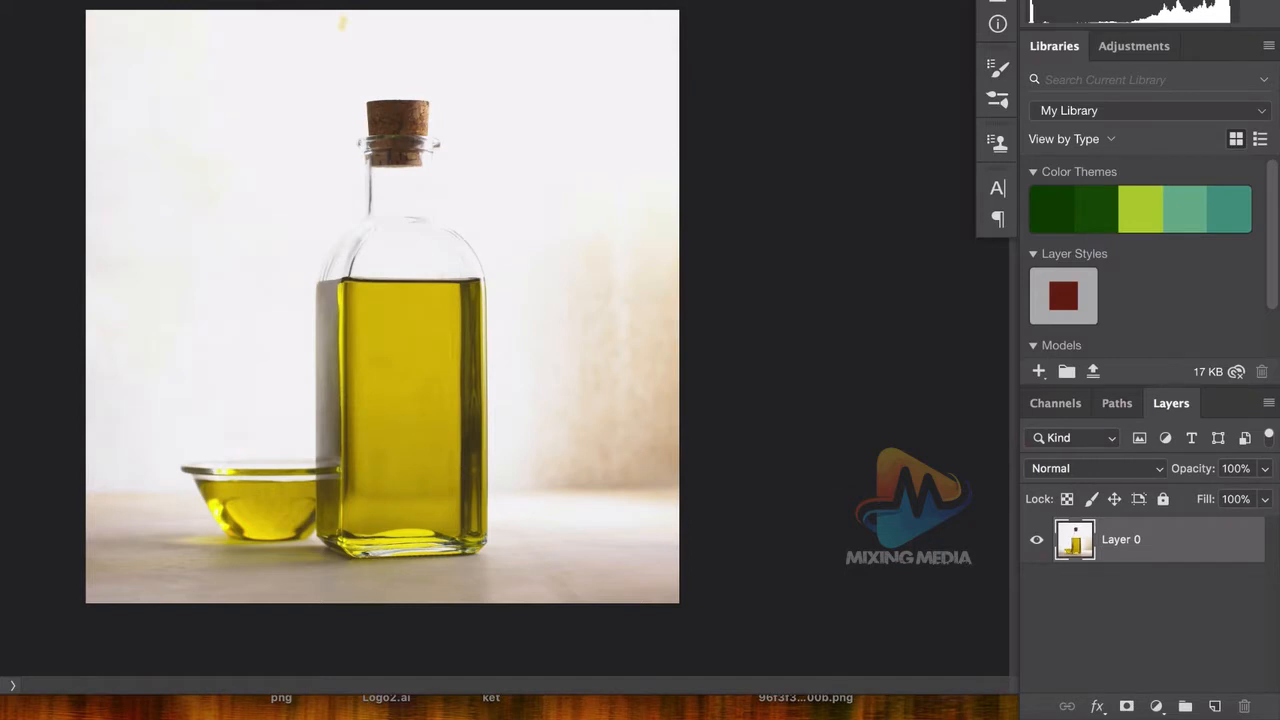
Step: Paste the fish cutout into the bottle photo and scale it down proportionally over the oil in the bottle
{"action": "key", "text": "super+plus"}
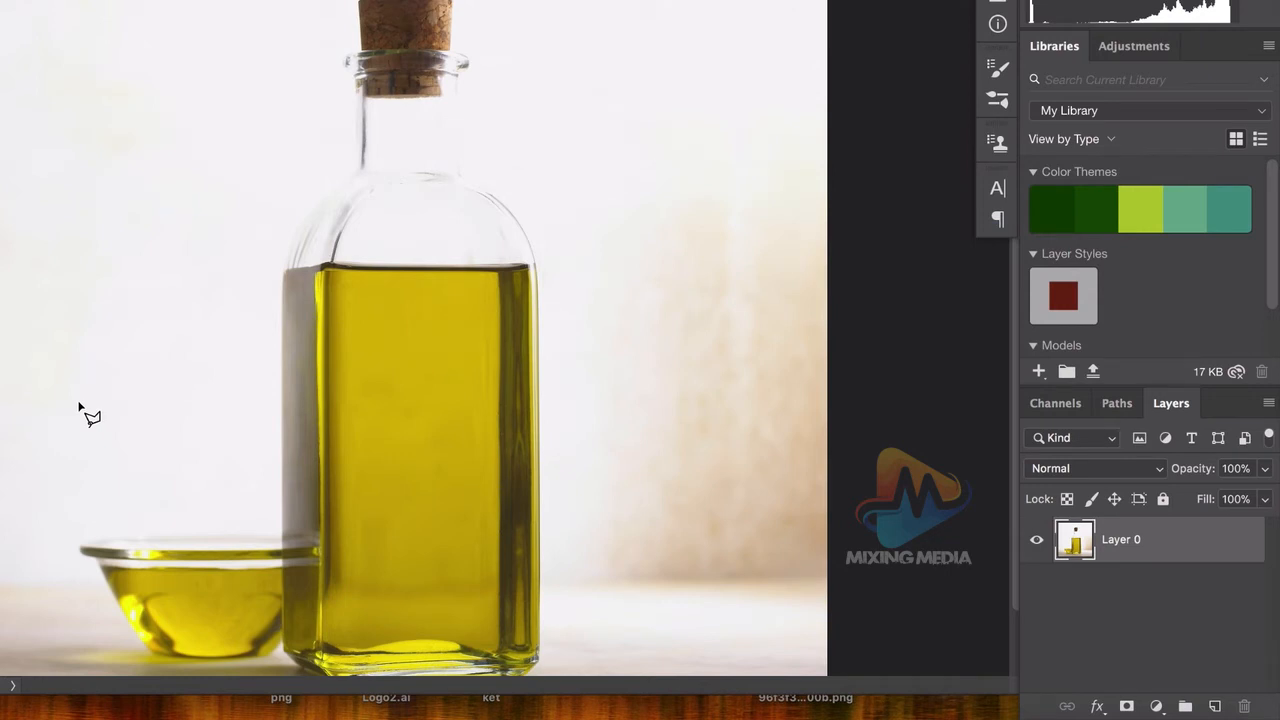
{"action": "scroll", "coordinate": [420, 289], "scroll_direction": "down", "scroll_amount": 2}
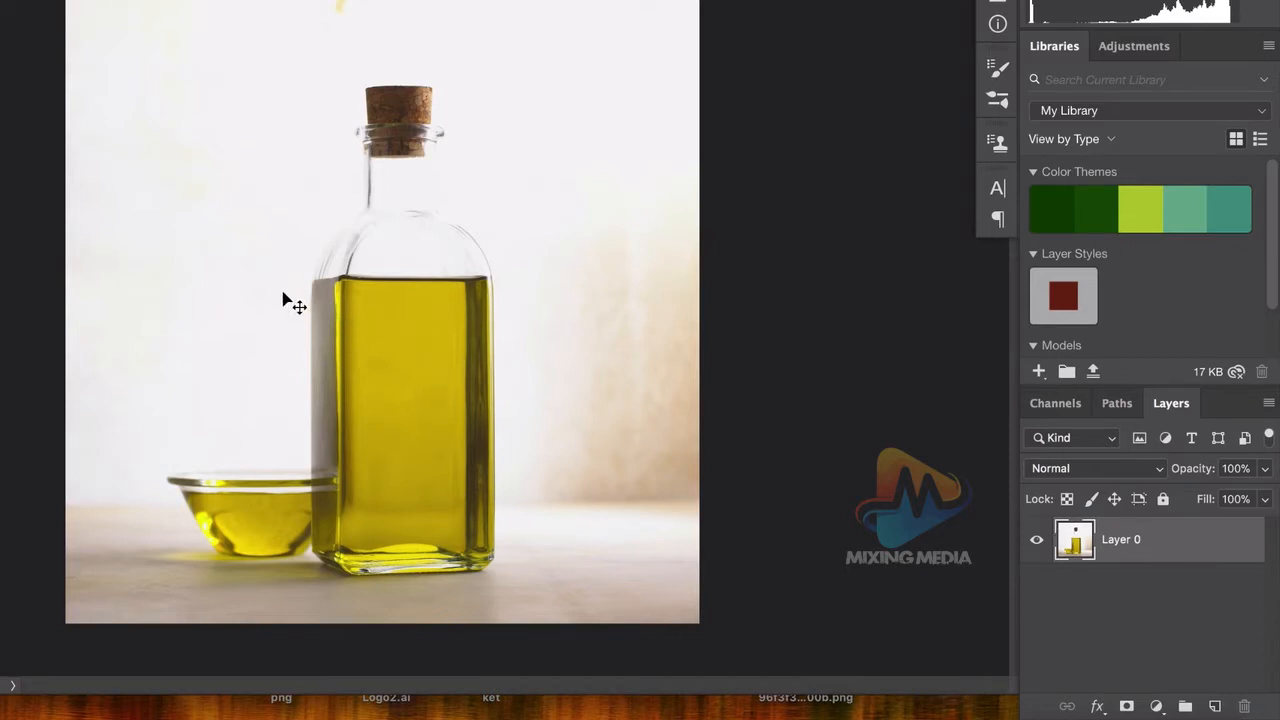
{"action": "key", "text": "ctrl+v"}
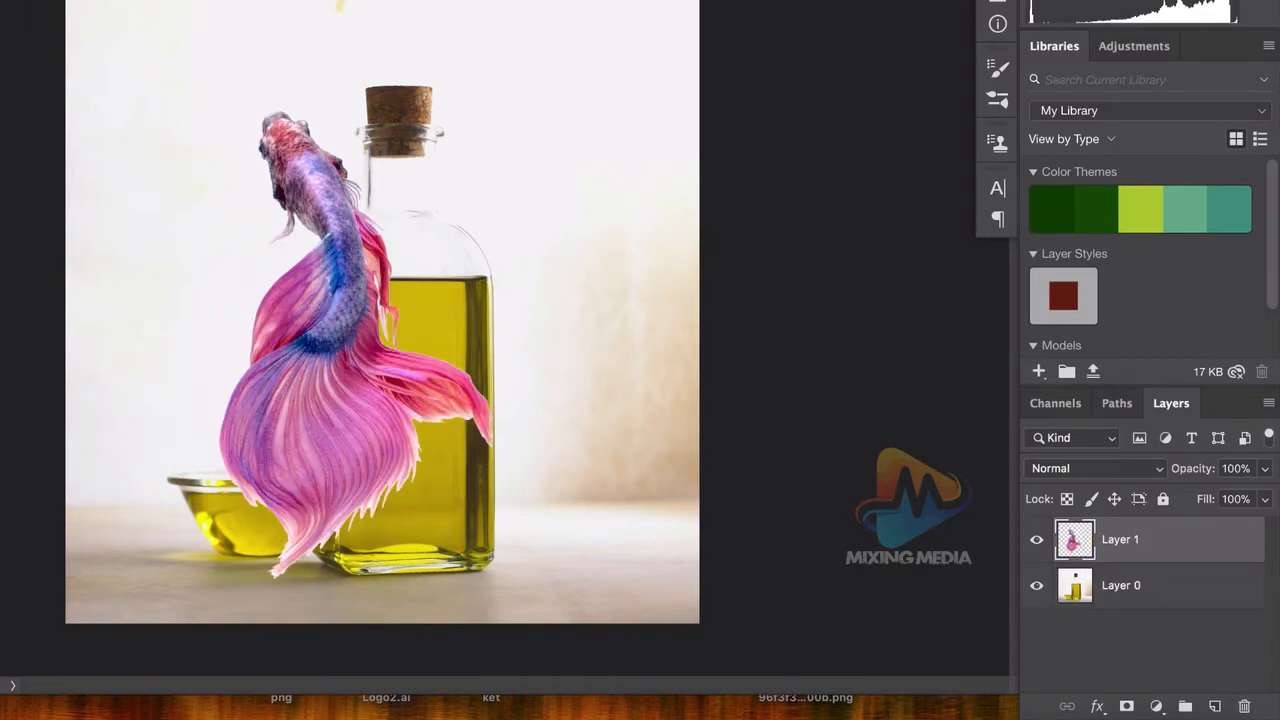
{"action": "key", "text": "ctrl+t"}
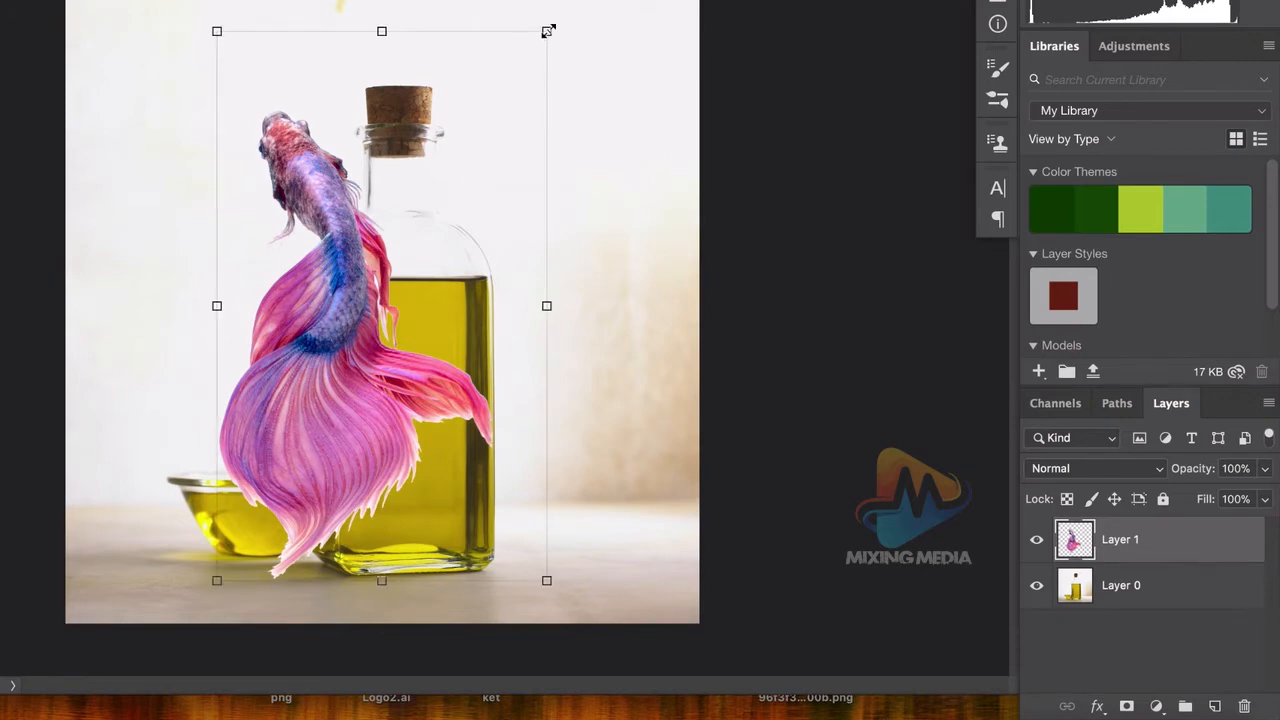
{"action": "left_click_drag", "start_coordinate": [548, 31], "coordinate": [371, 317]}
{"action": "left_click_drag", "start_coordinate": [294, 394], "coordinate": [435, 370]}
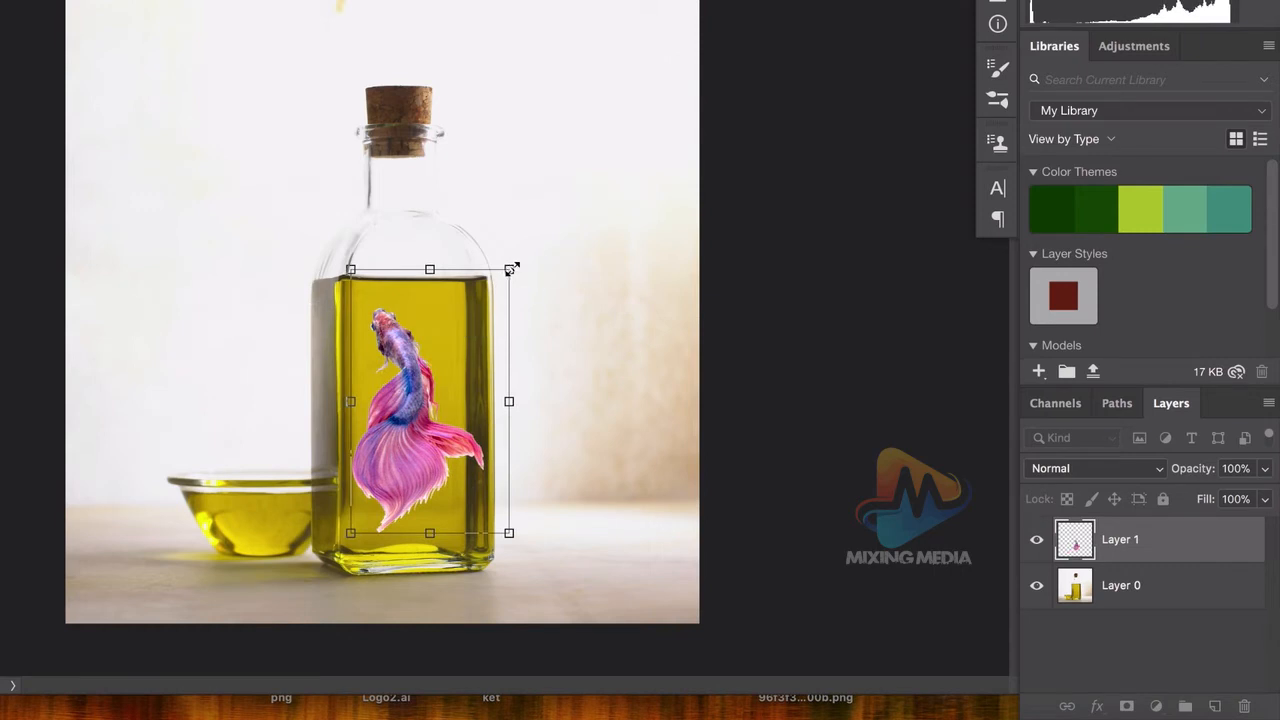
Step: Shrink the fish slightly more, fit it within the oil-filled part of the bottle and apply the transform
{"action": "left_click_drag", "start_coordinate": [511, 269], "coordinate": [490, 295]}
{"action": "left_click_drag", "start_coordinate": [399, 380], "coordinate": [404, 384]}
{"action": "left_click_drag", "start_coordinate": [493, 292], "coordinate": [490, 292]}
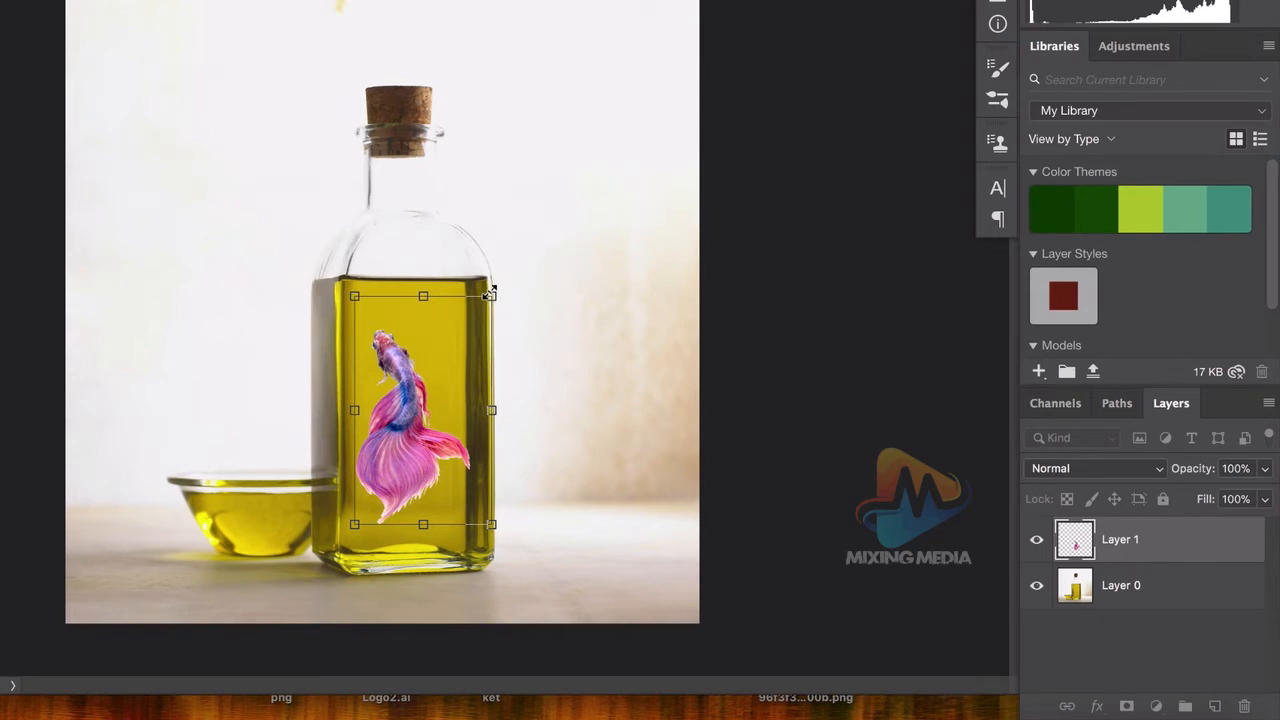
{"action": "left_click", "coordinate": [831, 337]}
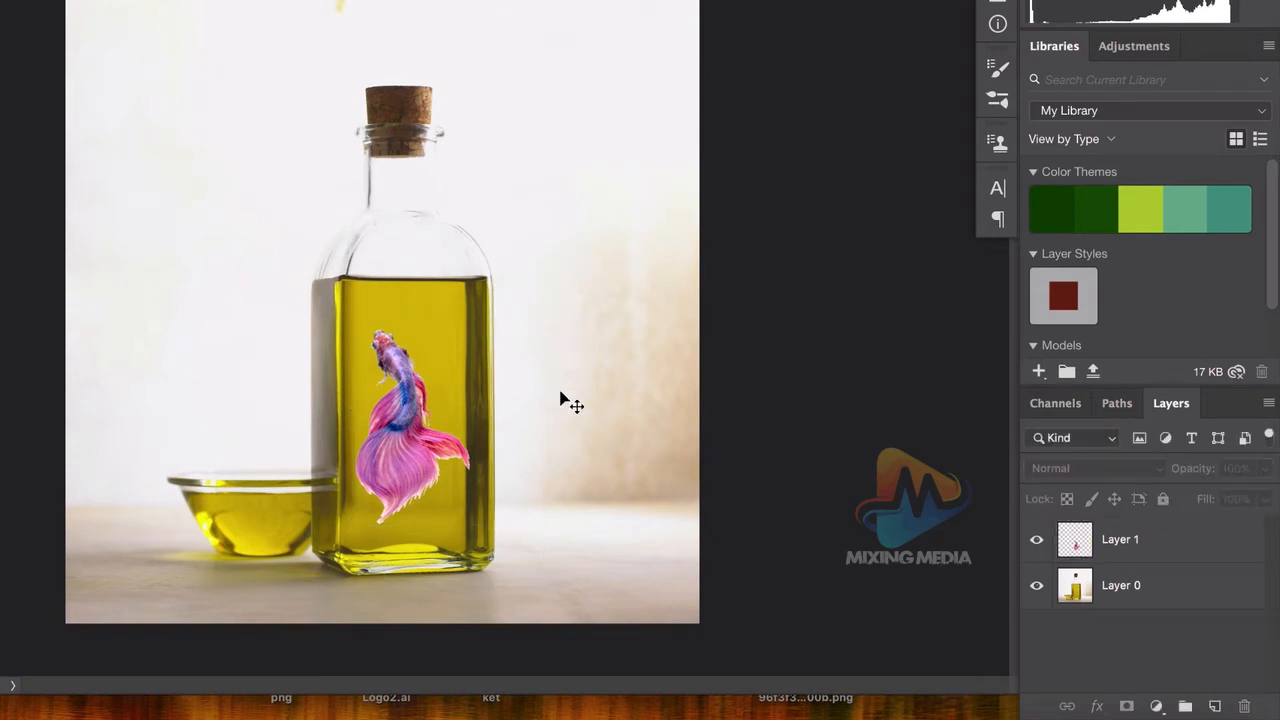
{"action": "scroll", "coordinate": [443, 427], "scroll_direction": "up", "scroll_amount": 3}
{"action": "scroll", "coordinate": [443, 427], "scroll_direction": "down", "scroll_amount": 2}
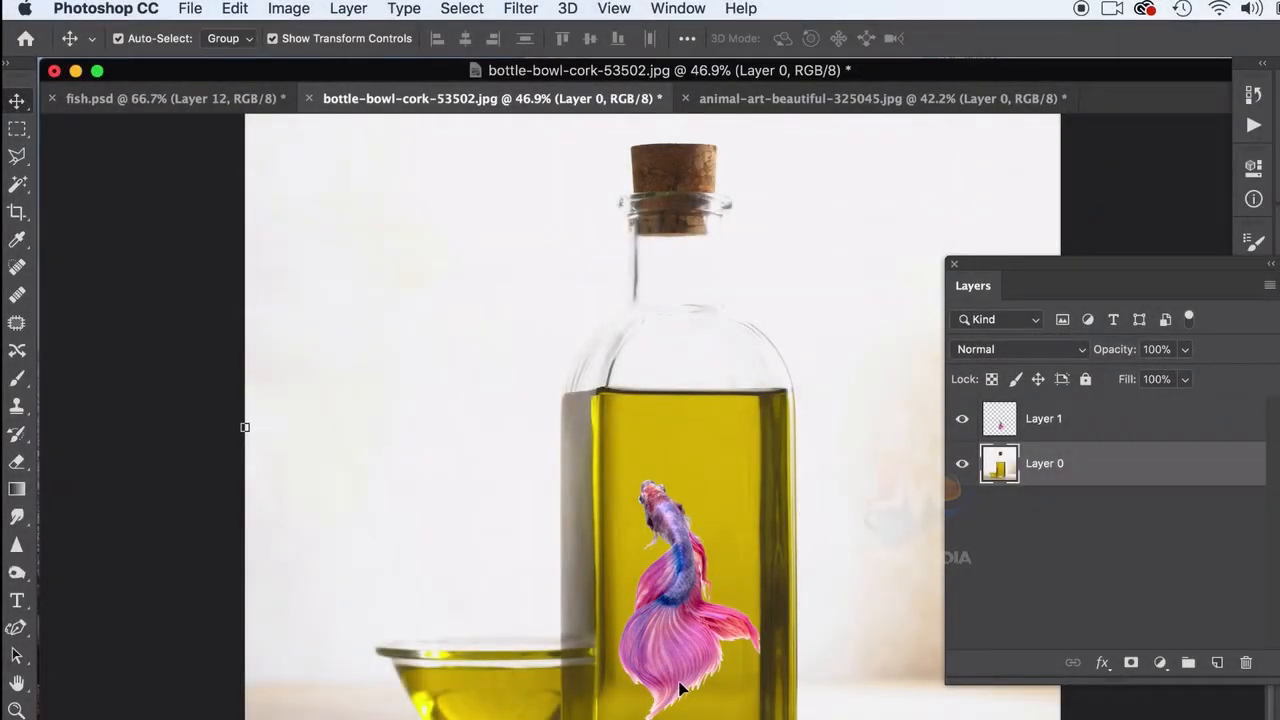
Step: Create a new layer named highlight and place it above the fish layer
{"action": "left_click", "coordinate": [1217, 662]}
{"action": "double_click", "coordinate": [1036, 474]}
{"action": "type", "text": "h"}
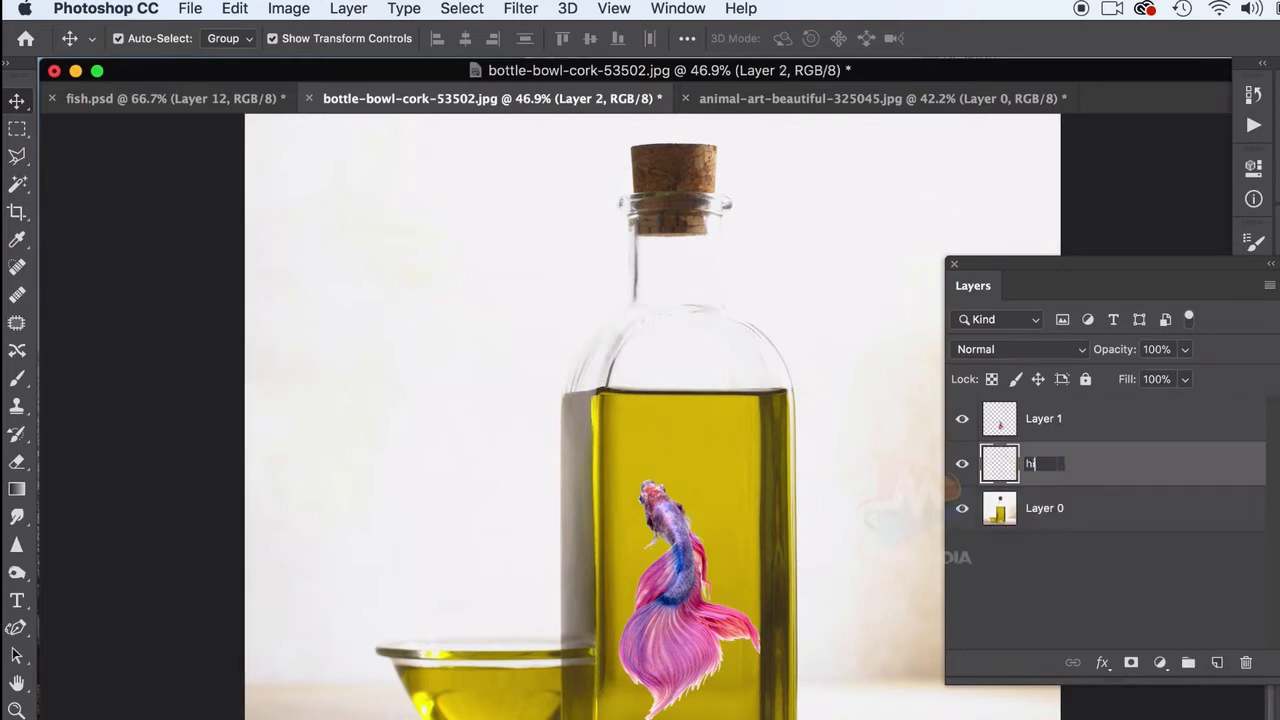
{"action": "type", "text": "ighlight"}
{"action": "key", "text": "Return"}
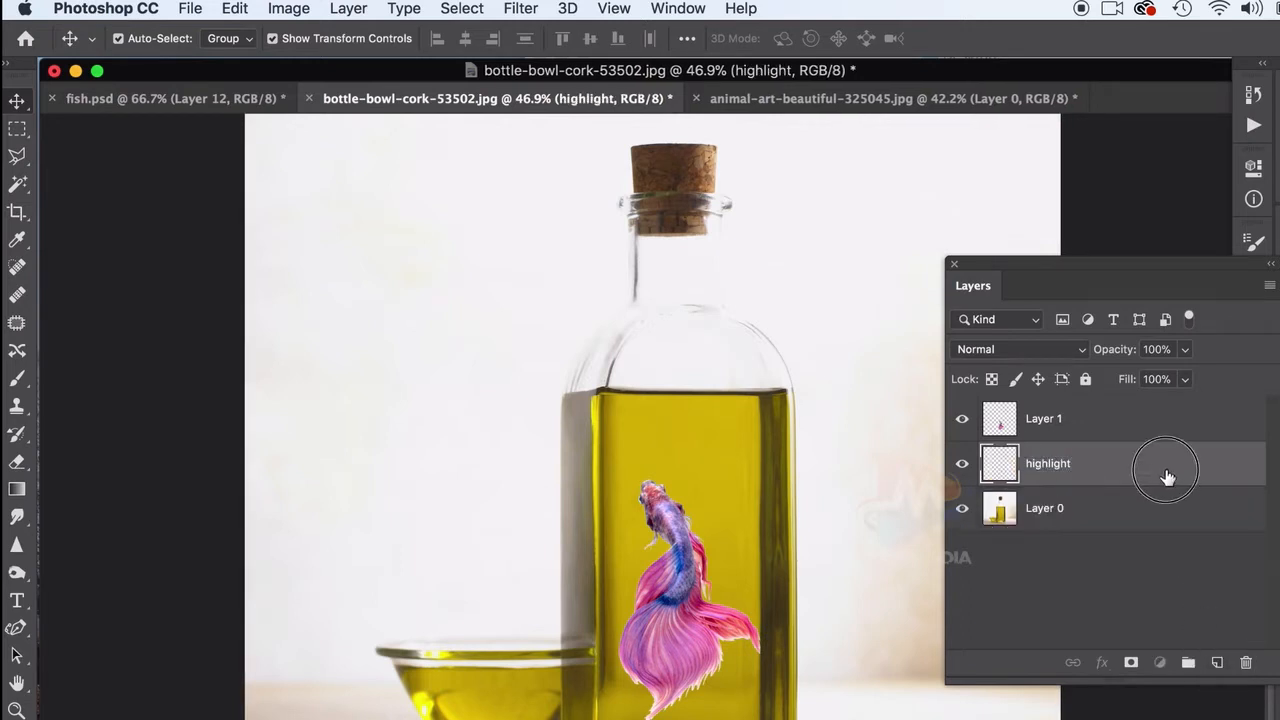
{"action": "left_click_drag", "start_coordinate": [1166, 477], "coordinate": [1005, 425]}
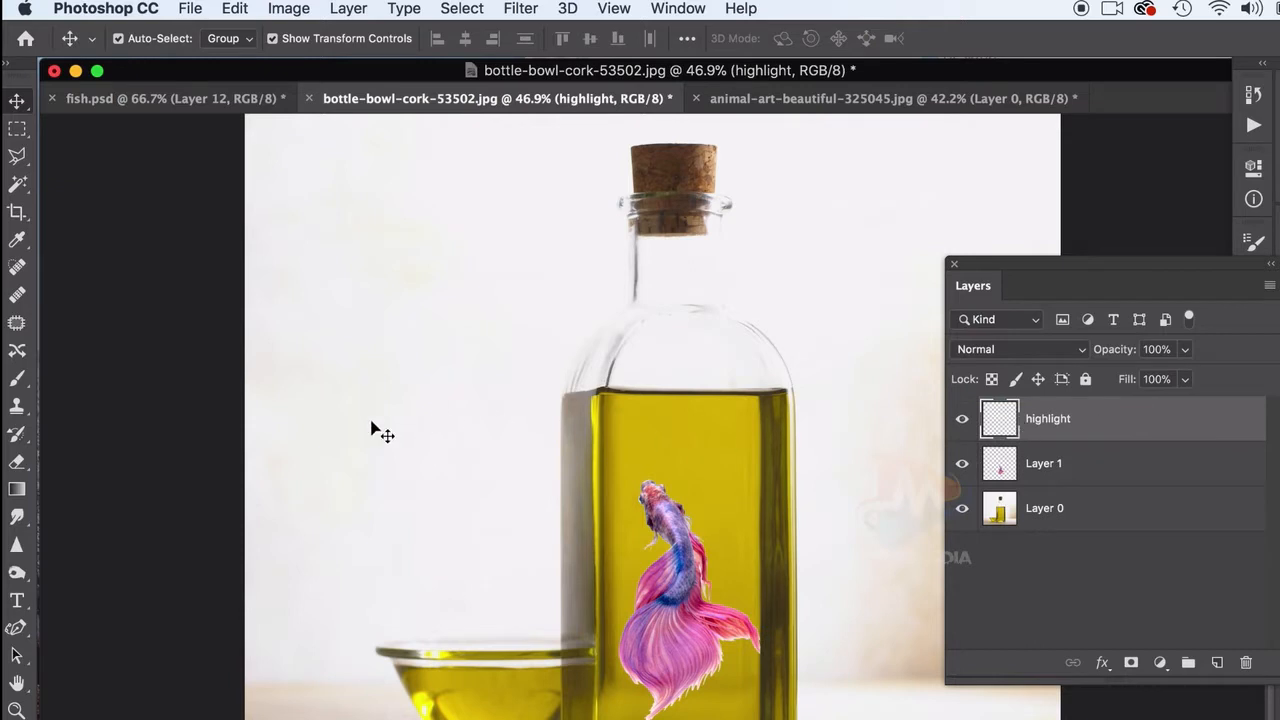
Step: Paint a vertical white highlight down the oil and across the fish with a 201 px Soft Round brush
{"action": "left_click", "coordinate": [14, 384]}
{"action": "left_click", "coordinate": [95, 376]}
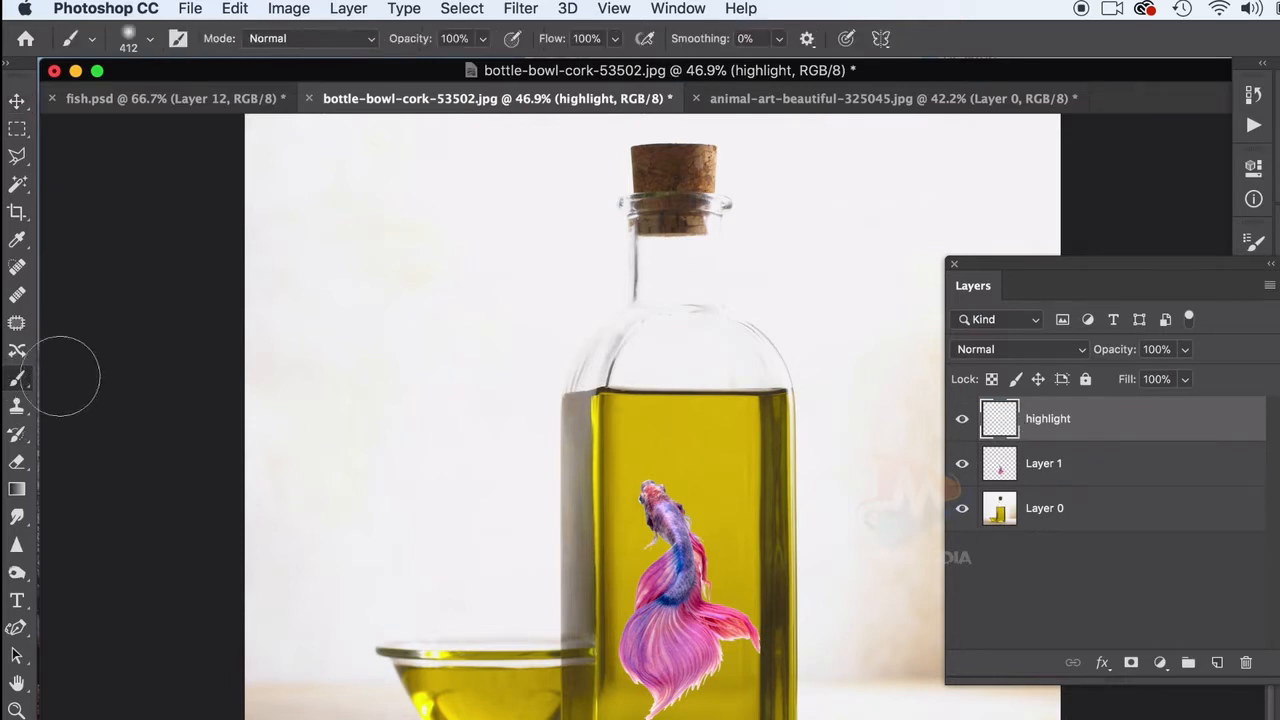
{"action": "left_click", "coordinate": [152, 42]}
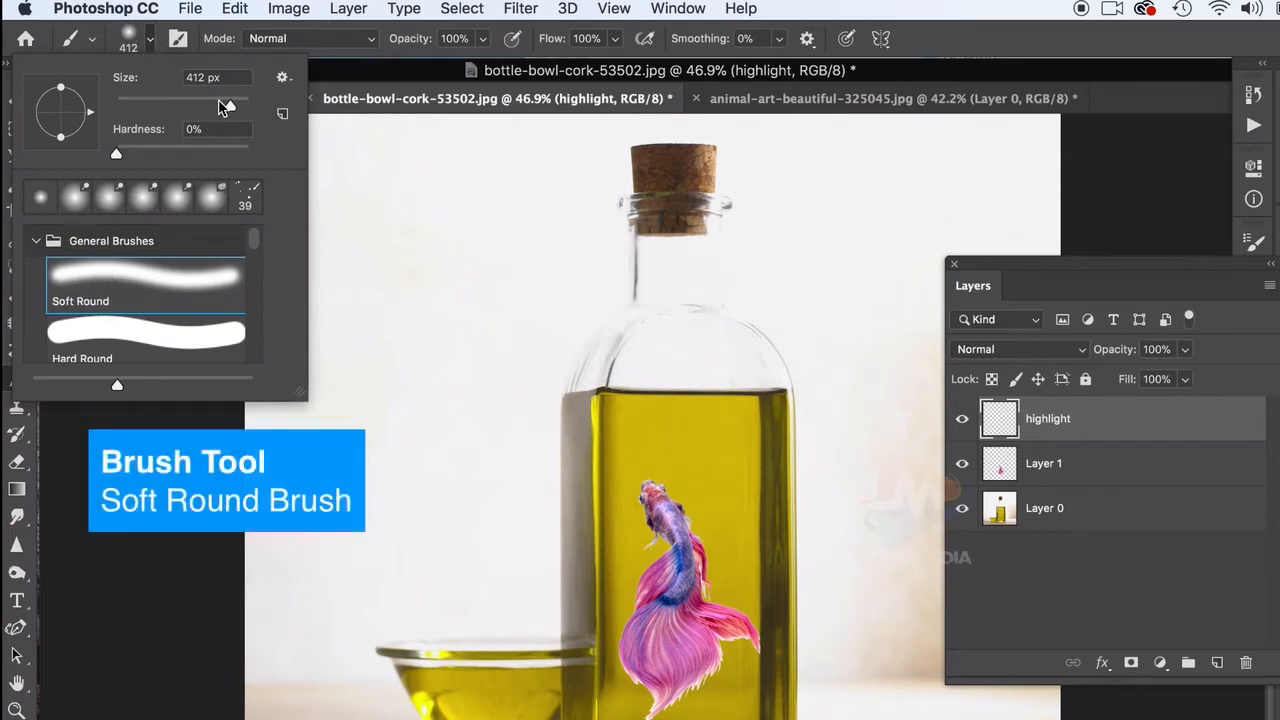
{"action": "left_click_drag", "start_coordinate": [219, 100], "coordinate": [213, 100]}
{"action": "key", "text": "Return"}
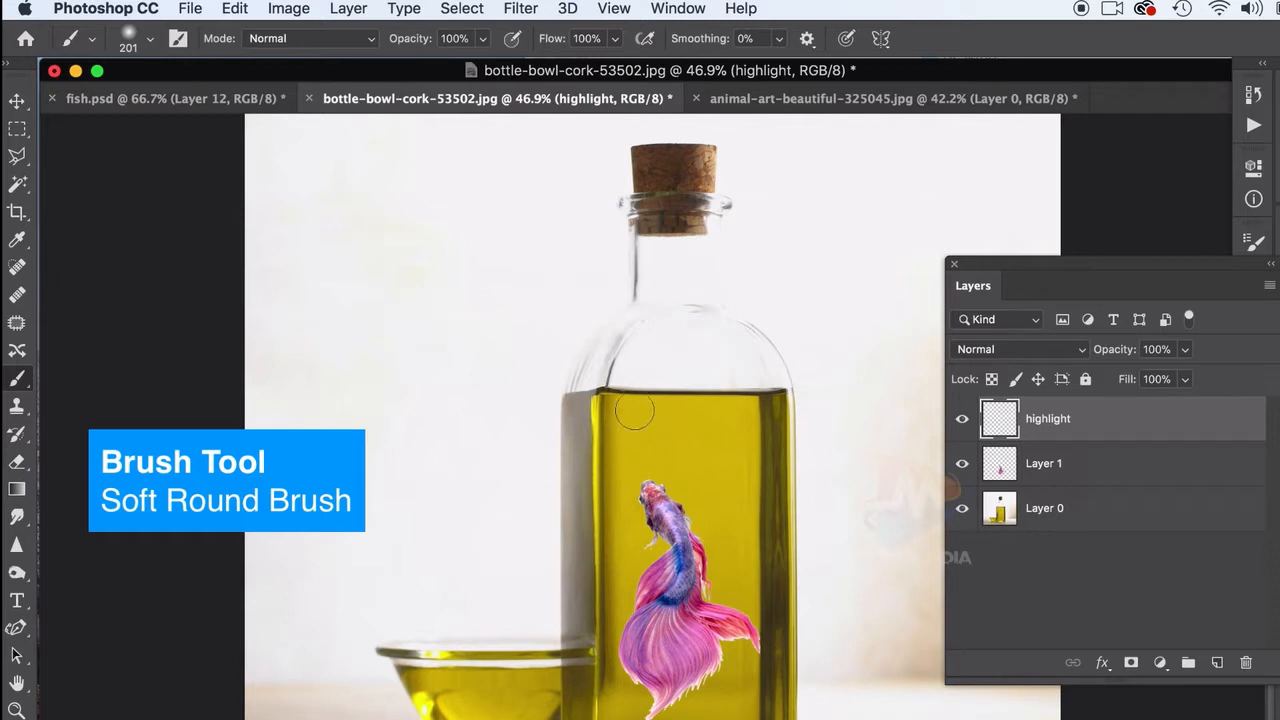
{"action": "left_click_drag", "start_coordinate": [635, 417], "coordinate": [646, 624]}
{"action": "left_click_drag", "start_coordinate": [644, 510], "coordinate": [646, 609]}
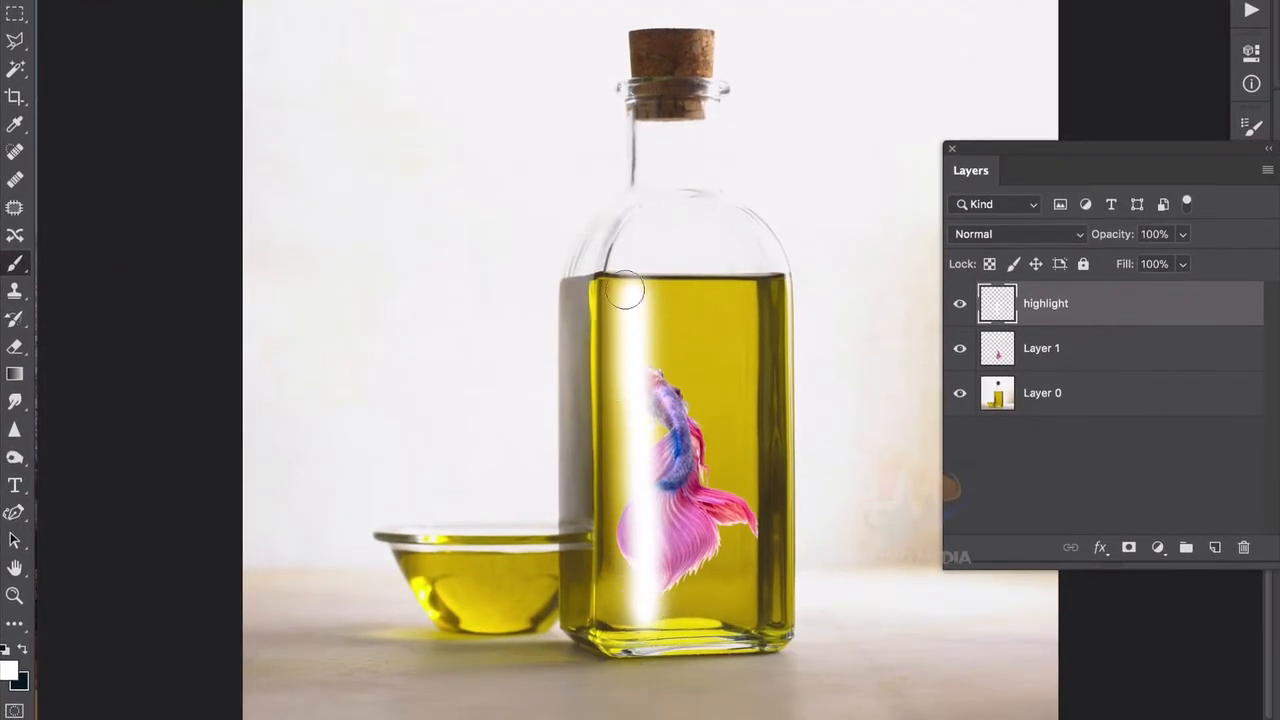
Step: Set the highlight layer's blend mode to Soft Light and nudge the white stroke slightly over the fish
{"action": "left_click", "coordinate": [1019, 234]}
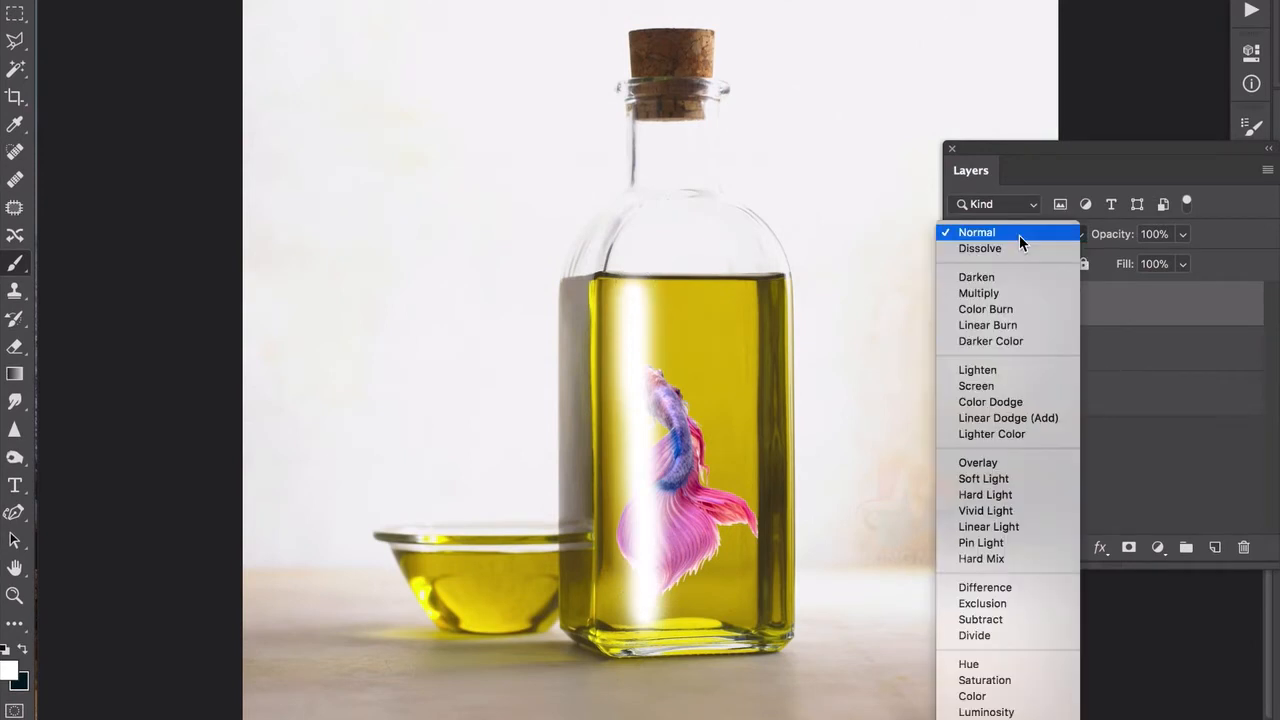
{"action": "left_click", "coordinate": [995, 480]}
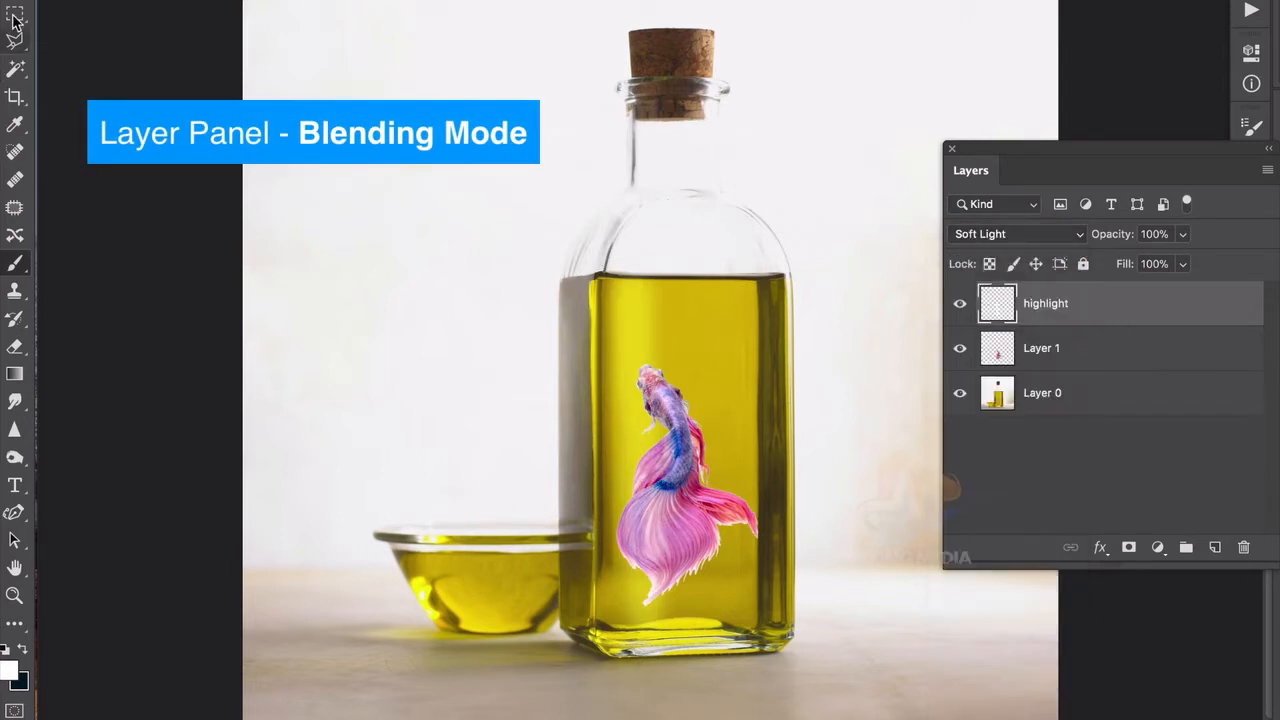
{"action": "mouse_move", "coordinate": [645, 370]}
{"action": "left_mouse_down"}
{"action": "mouse_move", "coordinate": [651, 357]}
{"action": "mouse_move", "coordinate": [634, 366]}
{"action": "mouse_move", "coordinate": [650, 358]}
{"action": "left_mouse_up"}
Step: Switch the highlight layer to Normal blending for comparison and set it back to Soft Light
{"action": "left_click", "coordinate": [1002, 238]}
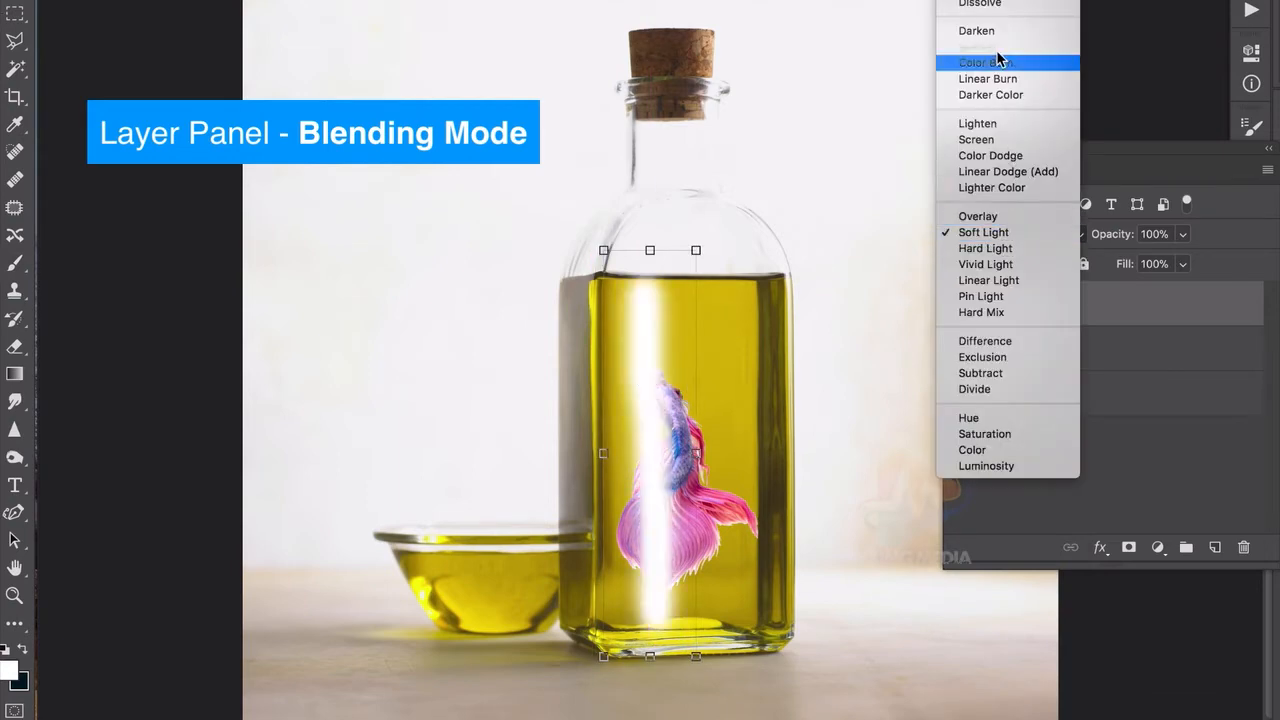
{"action": "left_click", "coordinate": [1000, 10]}
{"action": "mouse_move", "coordinate": [1183, 238]}
{"action": "left_mouse_down"}
{"action": "mouse_move", "coordinate": [1147, 263]}
{"action": "mouse_move", "coordinate": [1183, 260]}
{"action": "left_mouse_up"}
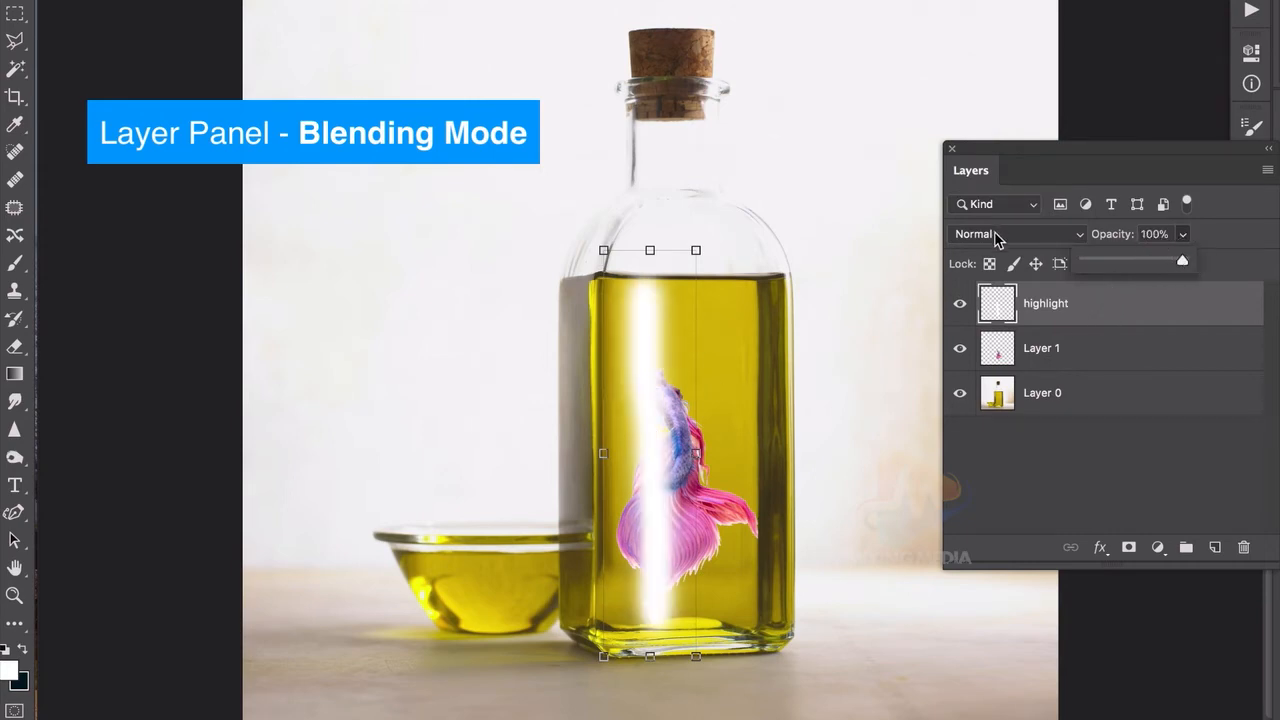
{"action": "left_click", "coordinate": [995, 238]}
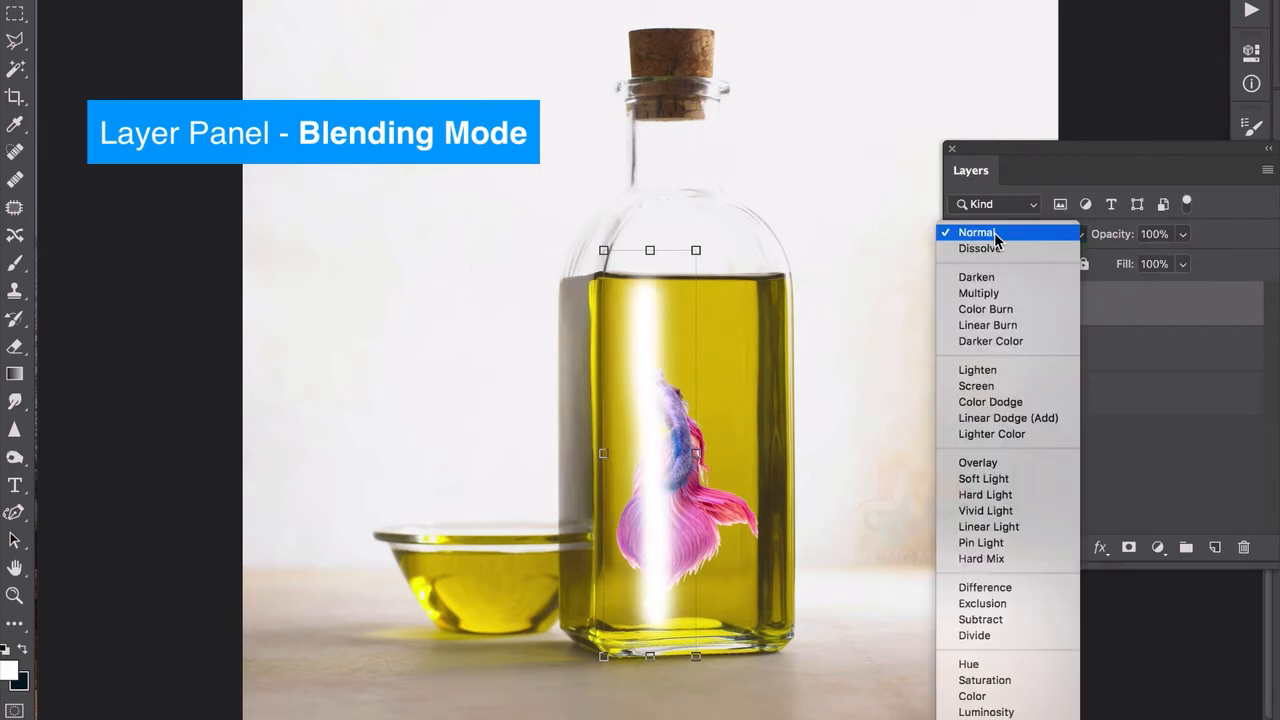
{"action": "left_click", "coordinate": [1013, 480]}
{"action": "mouse_move", "coordinate": [651, 355]}
{"action": "left_mouse_down"}
{"action": "mouse_move", "coordinate": [654, 337]}
{"action": "mouse_move", "coordinate": [647, 347]}
{"action": "left_mouse_up"}
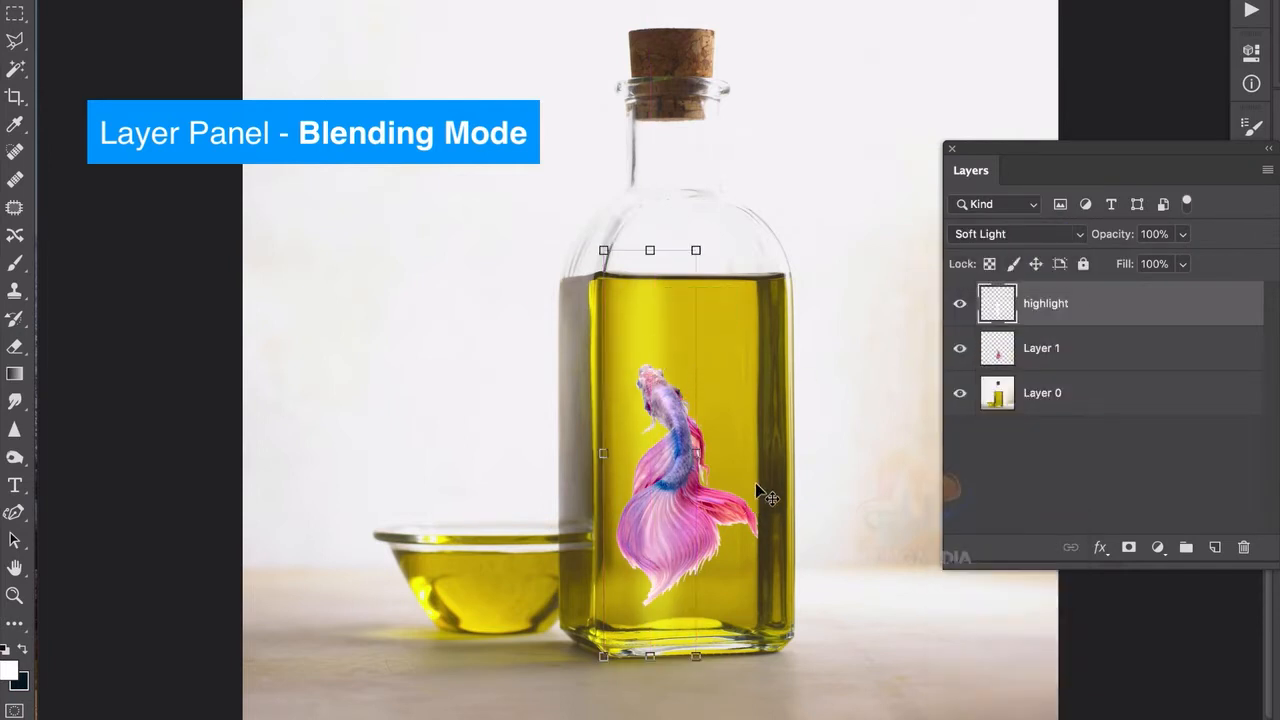
Step: Select the bottle photo layer, Layer 0, and toggle its visibility off and on
{"action": "left_click", "coordinate": [834, 374]}
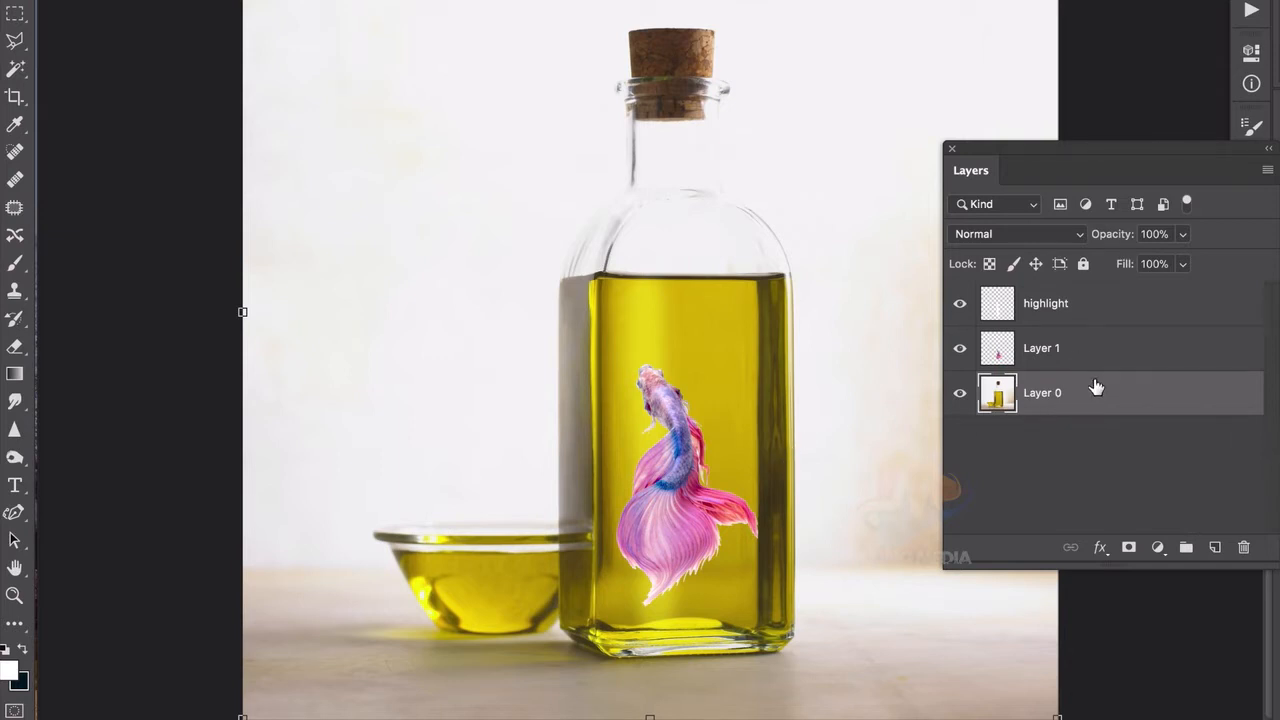
{"action": "left_click", "coordinate": [960, 394]}
{"action": "left_click", "coordinate": [960, 394]}
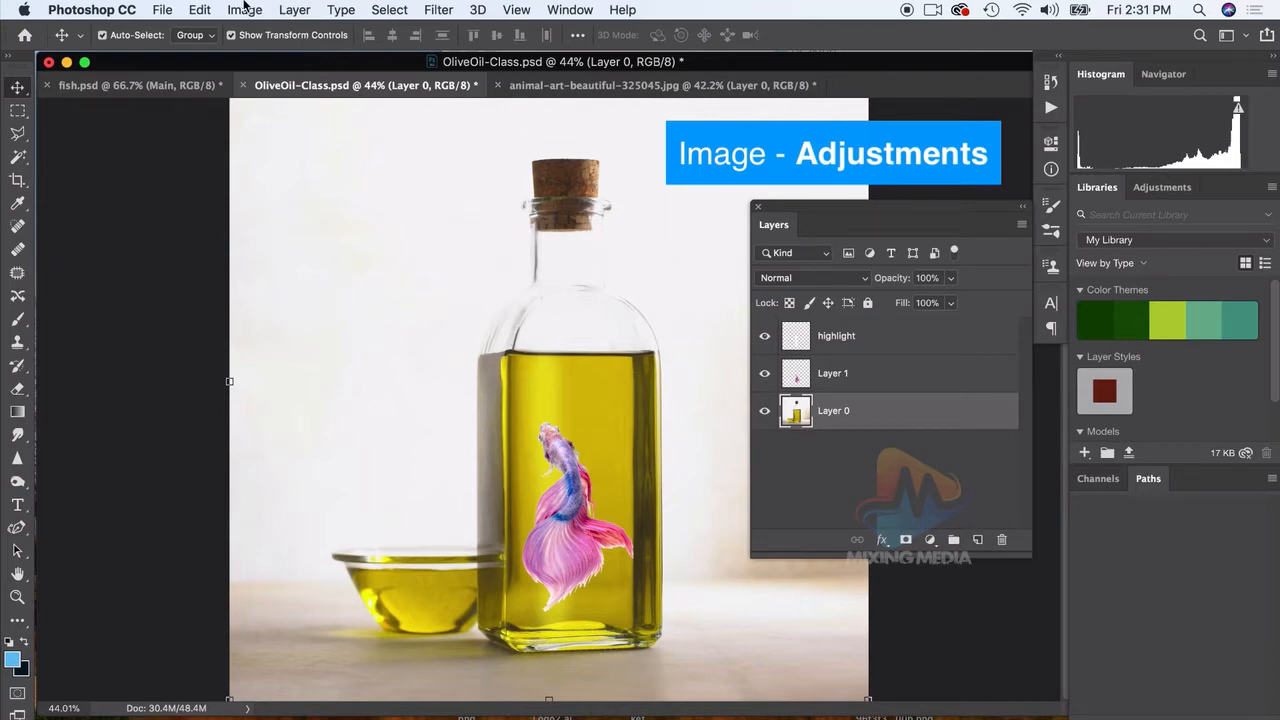
Step: Try the Desaturate adjustment on the bottle photo layer and undo it
{"action": "left_click", "coordinate": [245, 9]}
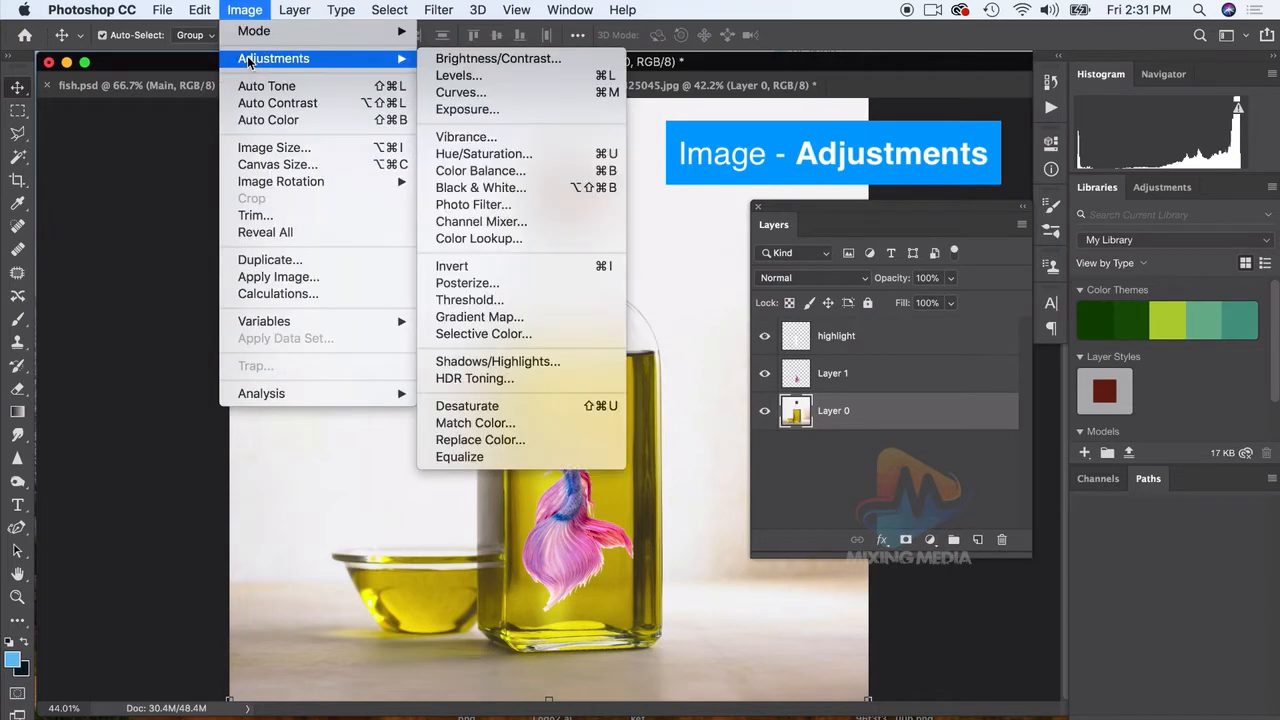
{"action": "left_click", "coordinate": [493, 405]}
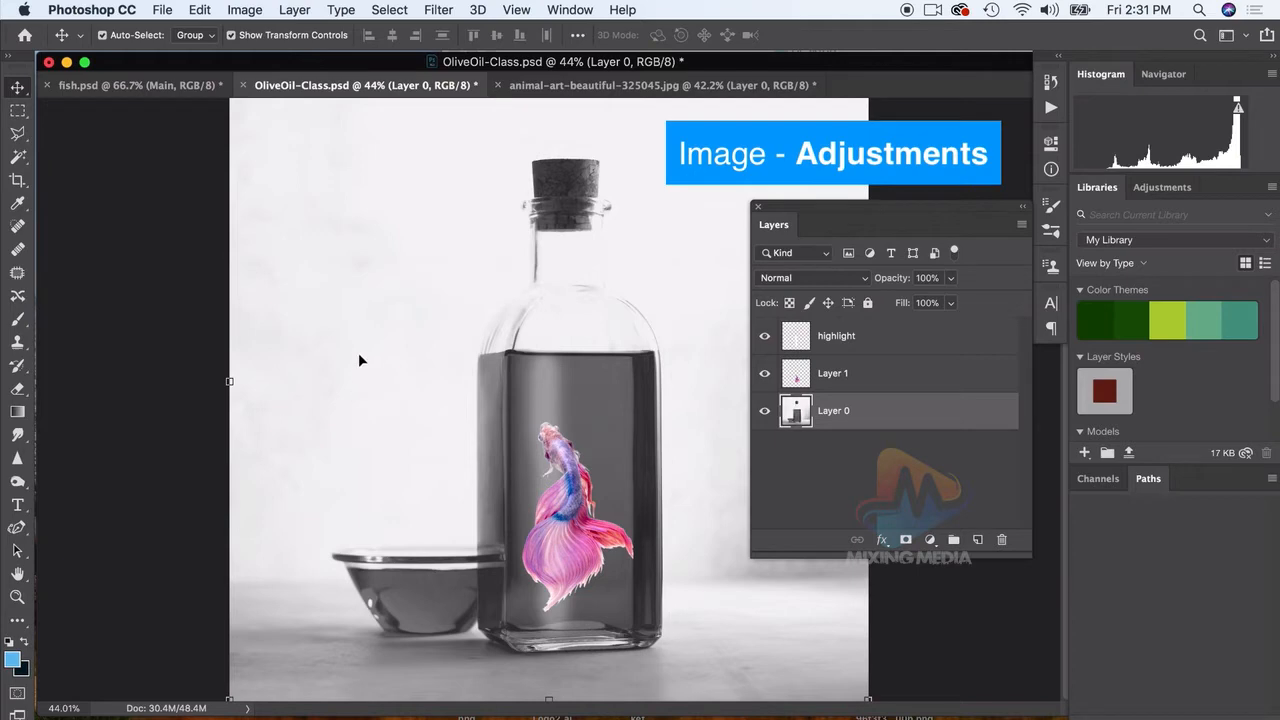
{"action": "key", "text": "super+z"}
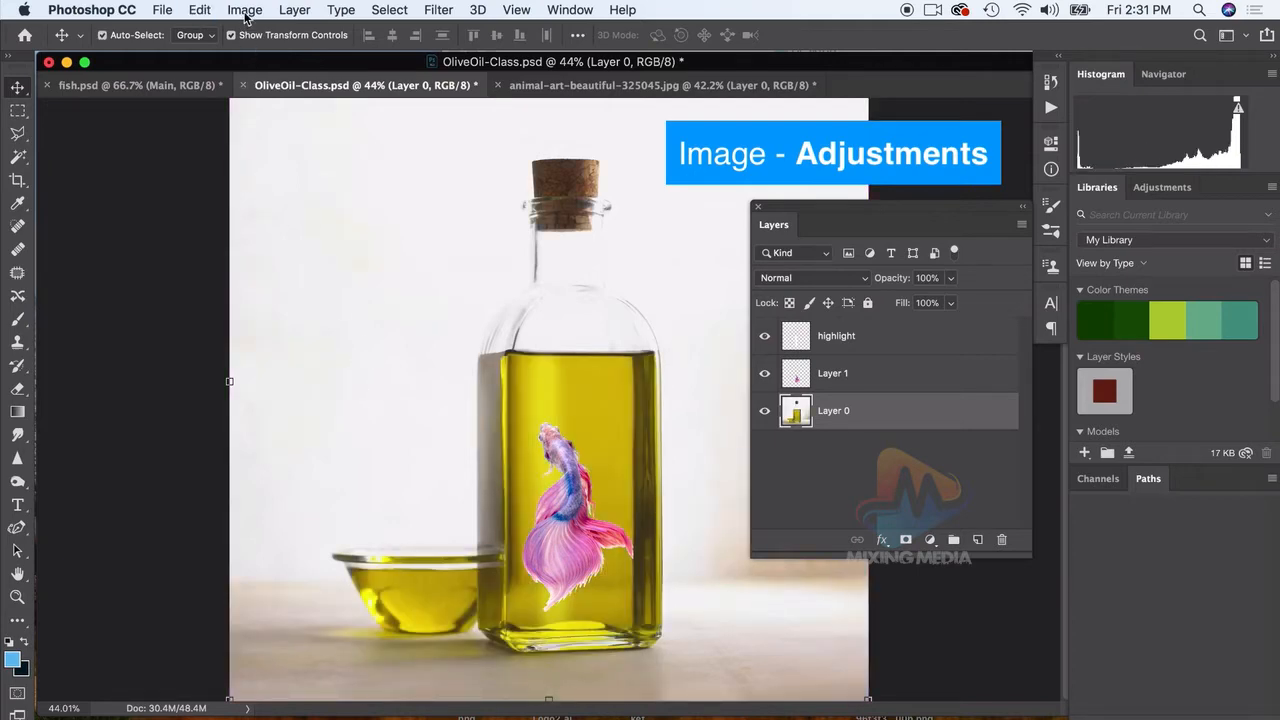
Step: Try a Hue/Saturation adjustment with Saturation -100 on the bottle photo layer and cancel it
{"action": "left_click", "coordinate": [245, 13]}
{"action": "mouse_move", "coordinate": [258, 58]}
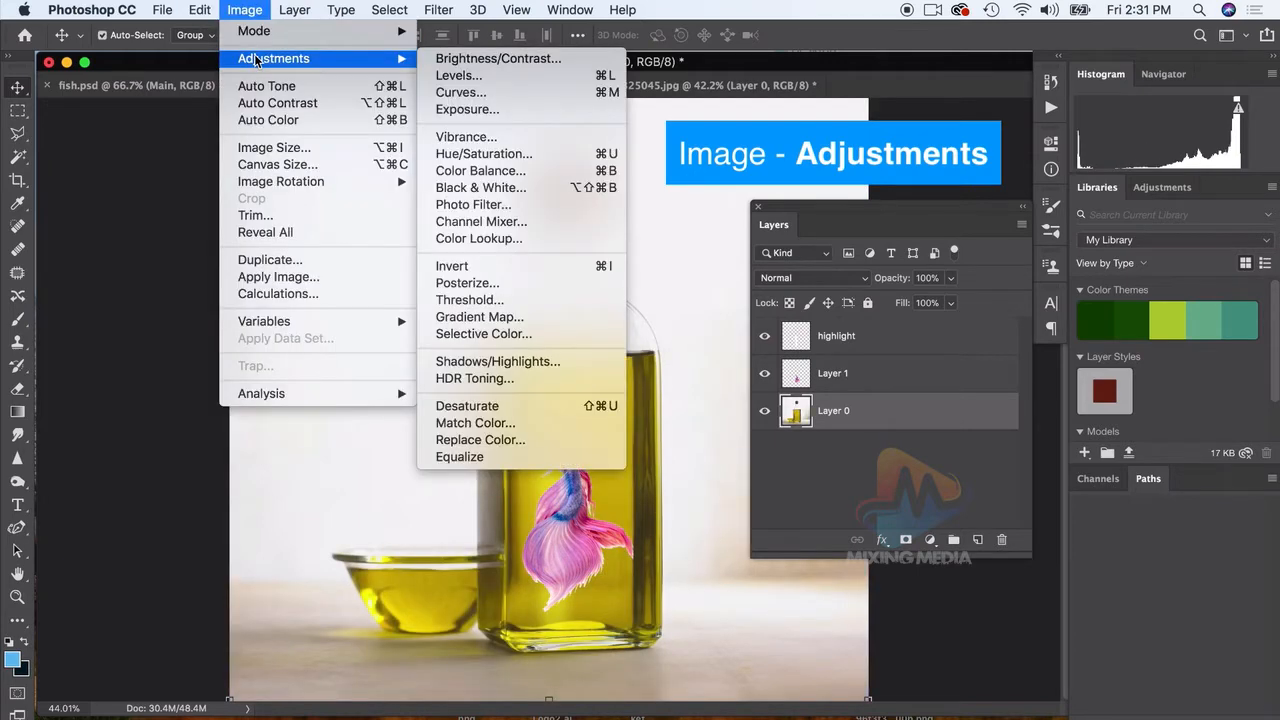
{"action": "left_click", "coordinate": [512, 156]}
{"action": "left_click_drag", "start_coordinate": [248, 333], "coordinate": [157, 329]}
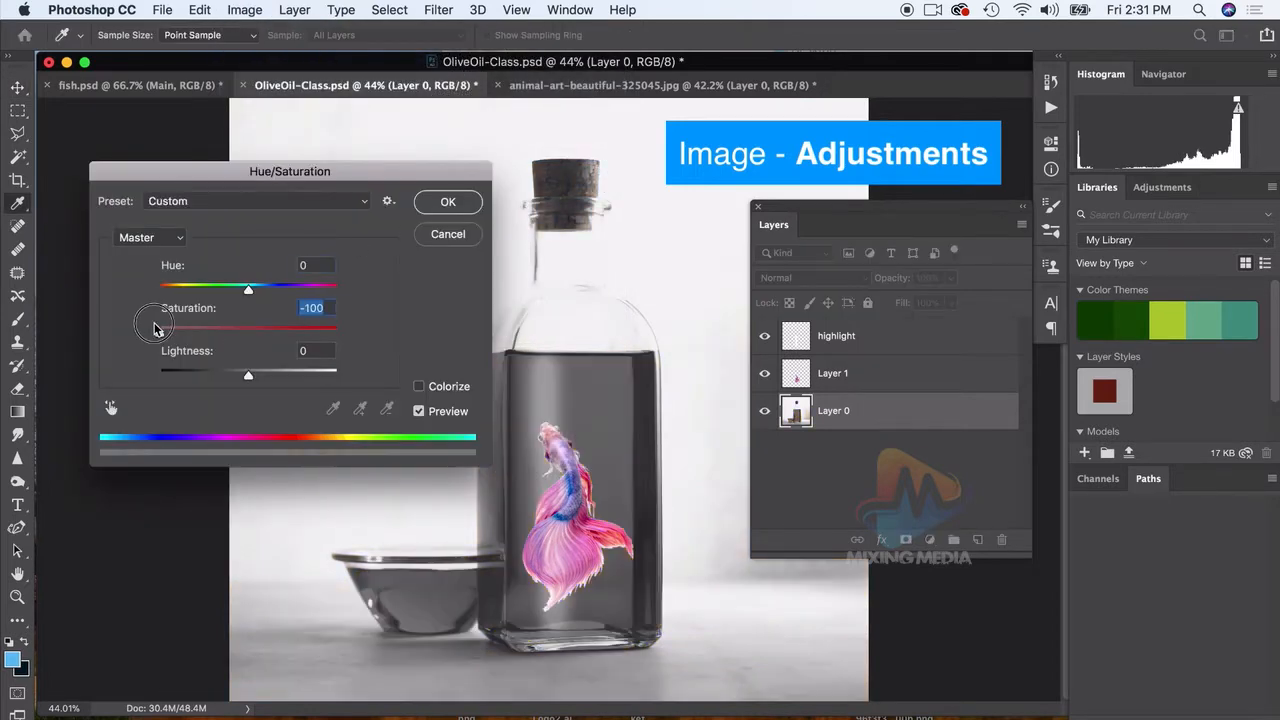
{"action": "left_click", "coordinate": [446, 234]}
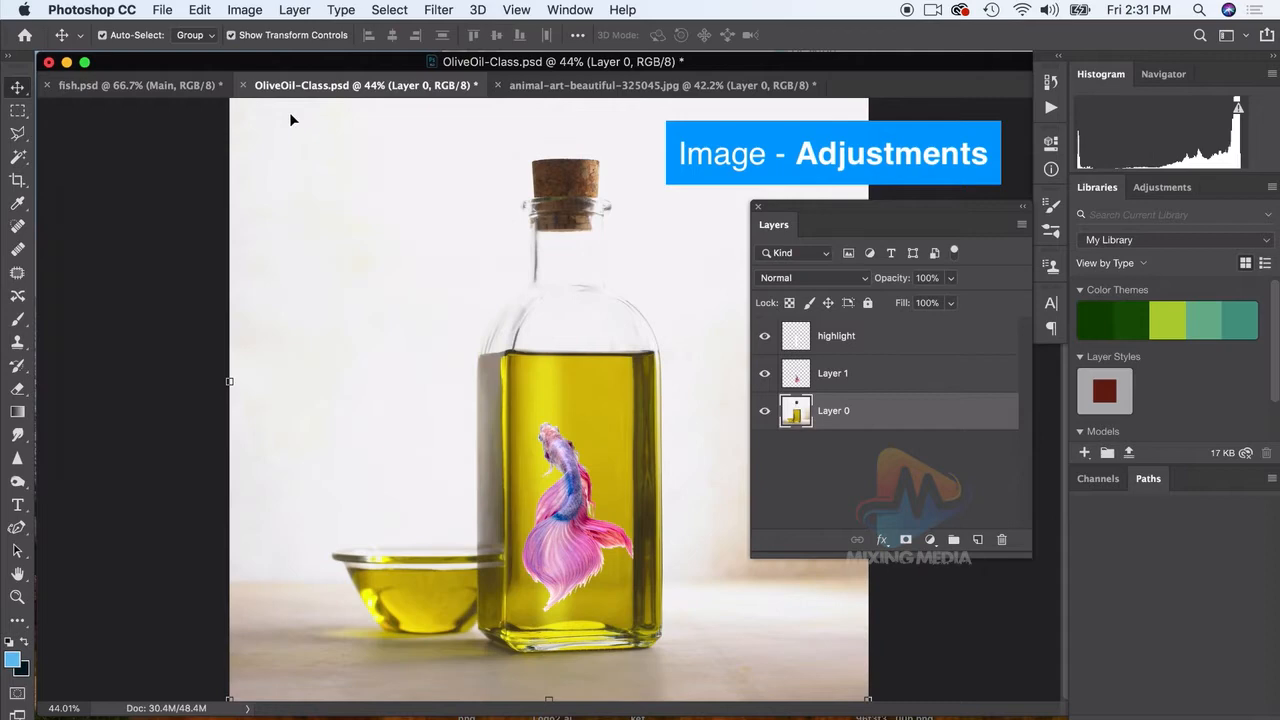
Step: Remove the bottle photo layer's color with a Vibrance adjustment, setting Saturation to -100
{"action": "left_click", "coordinate": [244, 10]}
{"action": "mouse_move", "coordinate": [269, 59]}
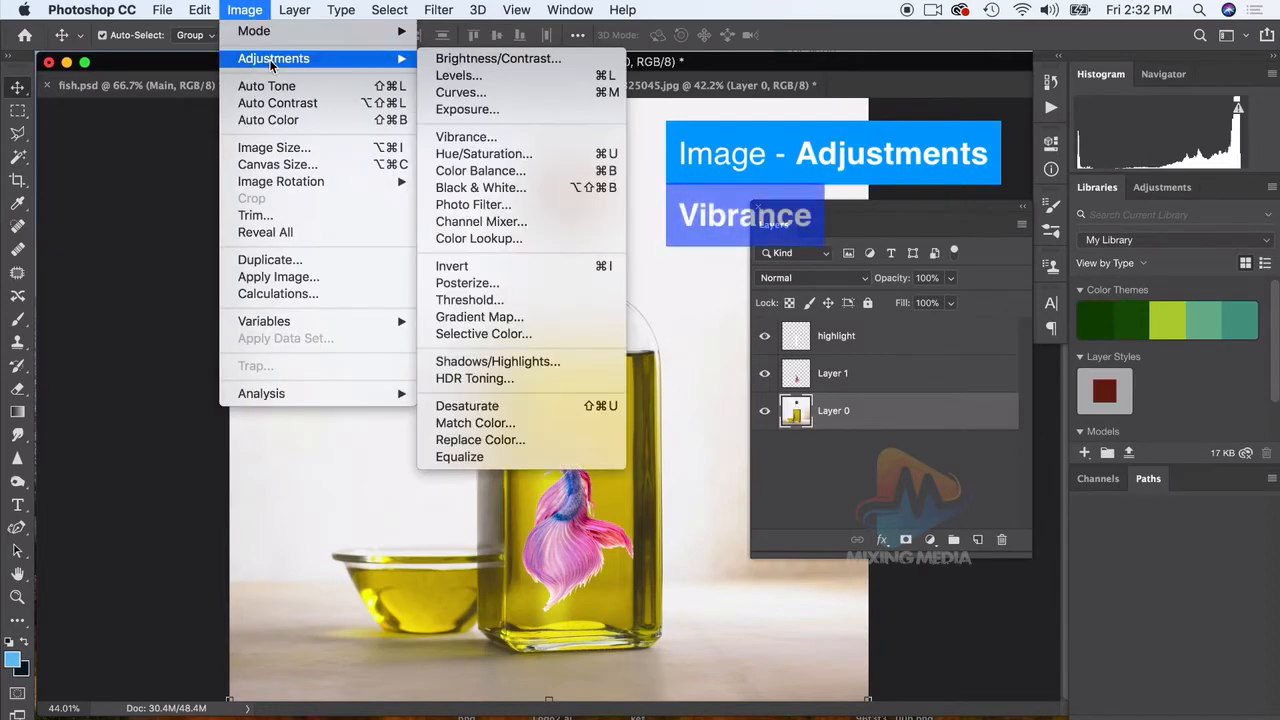
{"action": "left_click", "coordinate": [484, 139]}
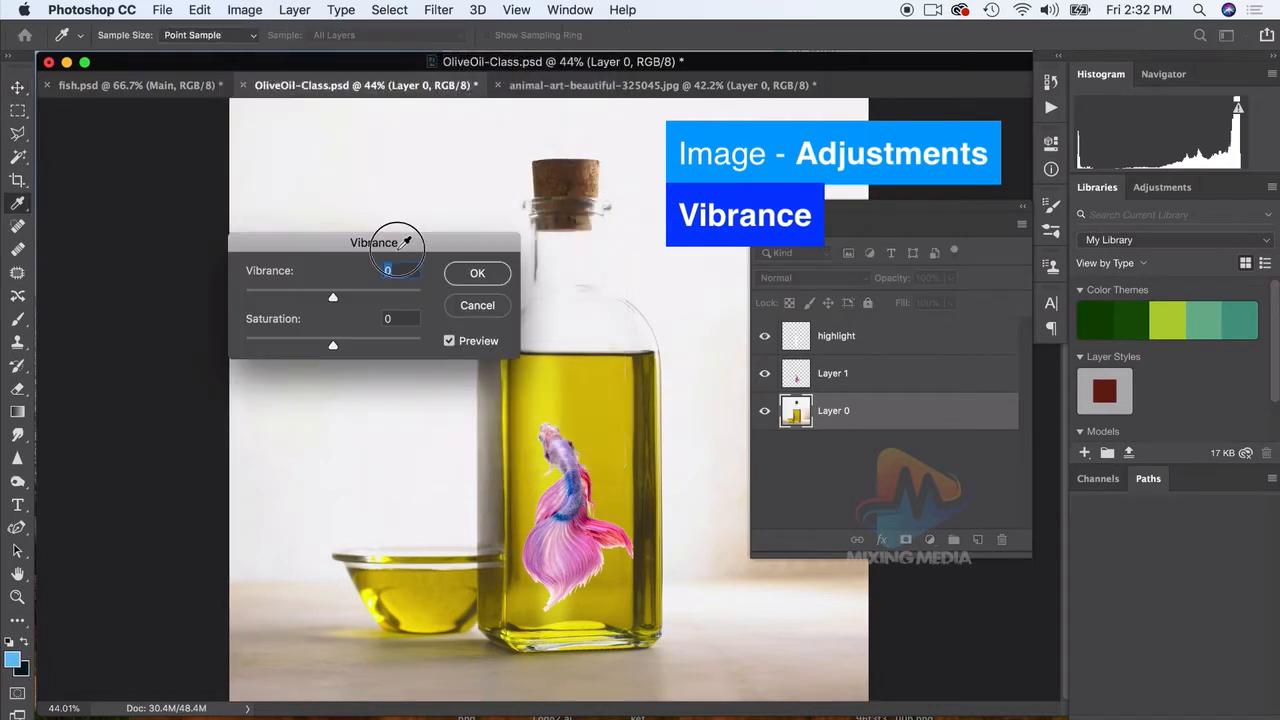
{"action": "left_click_drag", "start_coordinate": [405, 238], "coordinate": [367, 200]}
{"action": "left_click_drag", "start_coordinate": [294, 304], "coordinate": [204, 306]}
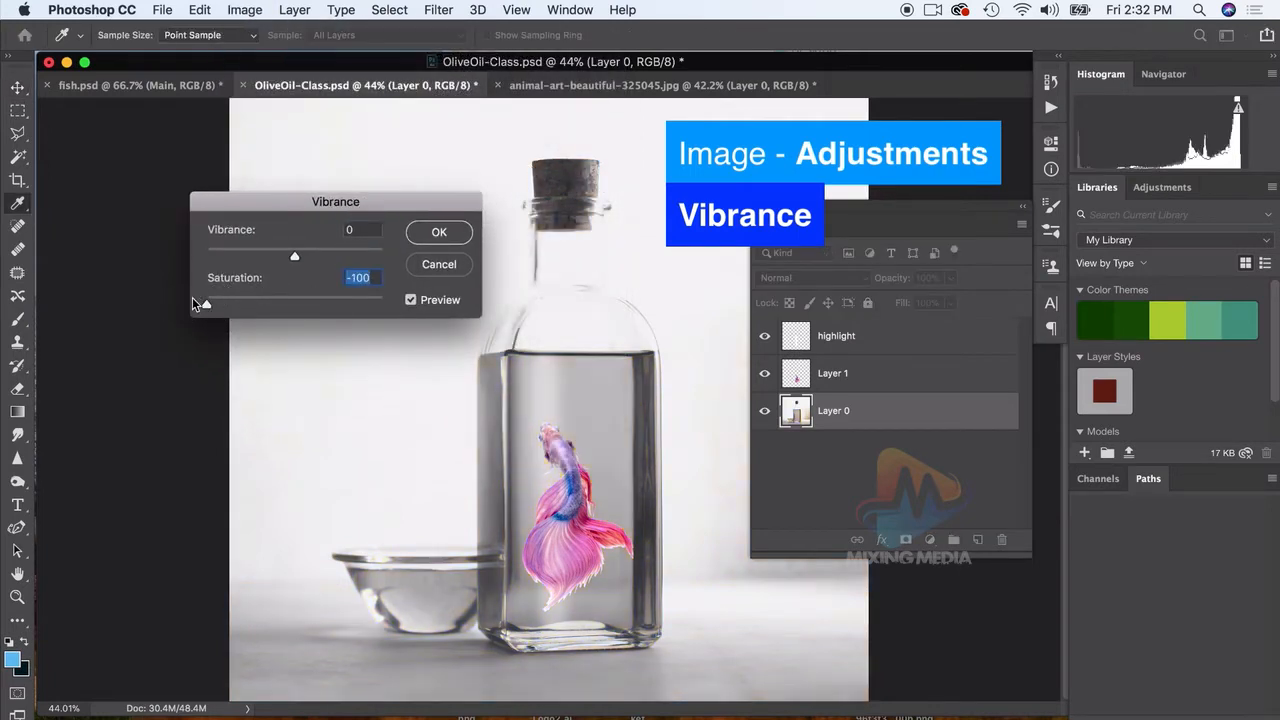
{"action": "left_click", "coordinate": [436, 230]}
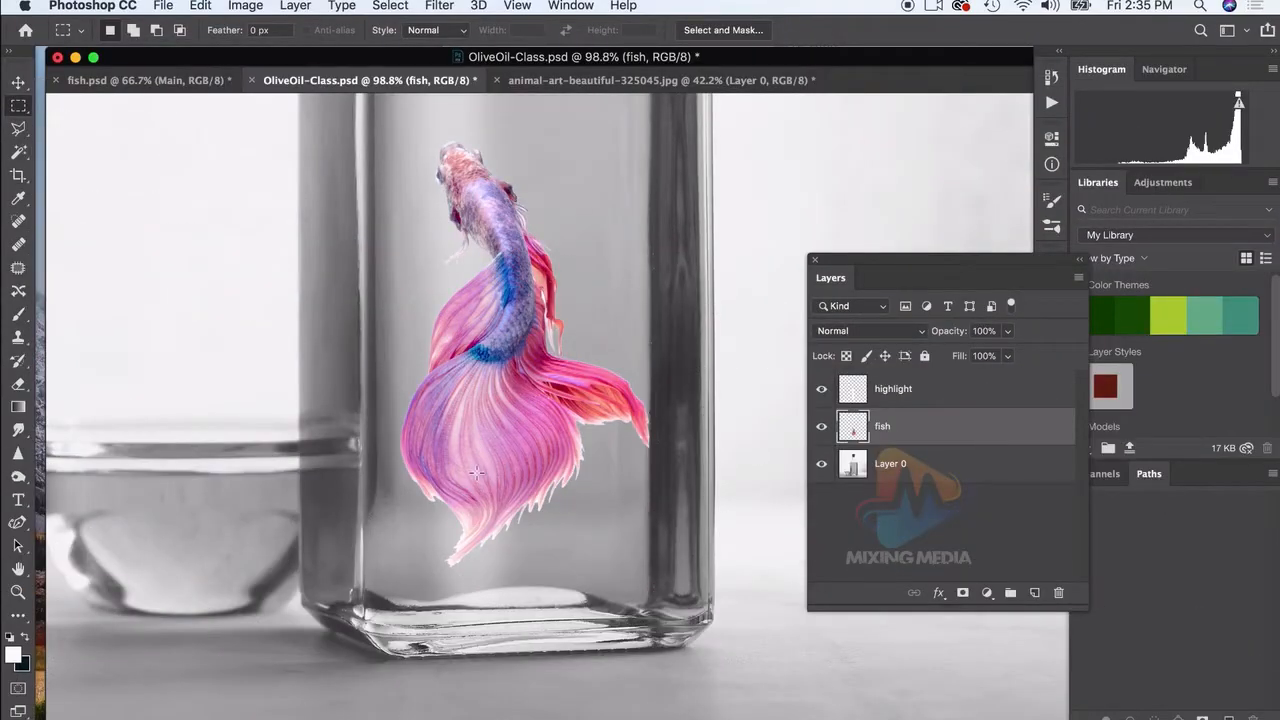
Step: Examine the fringe along the fish's tail edge up close and check the Eraser's brush settings
{"action": "scroll", "coordinate": [573, 581], "scroll_direction": "up", "scroll_amount": 5}
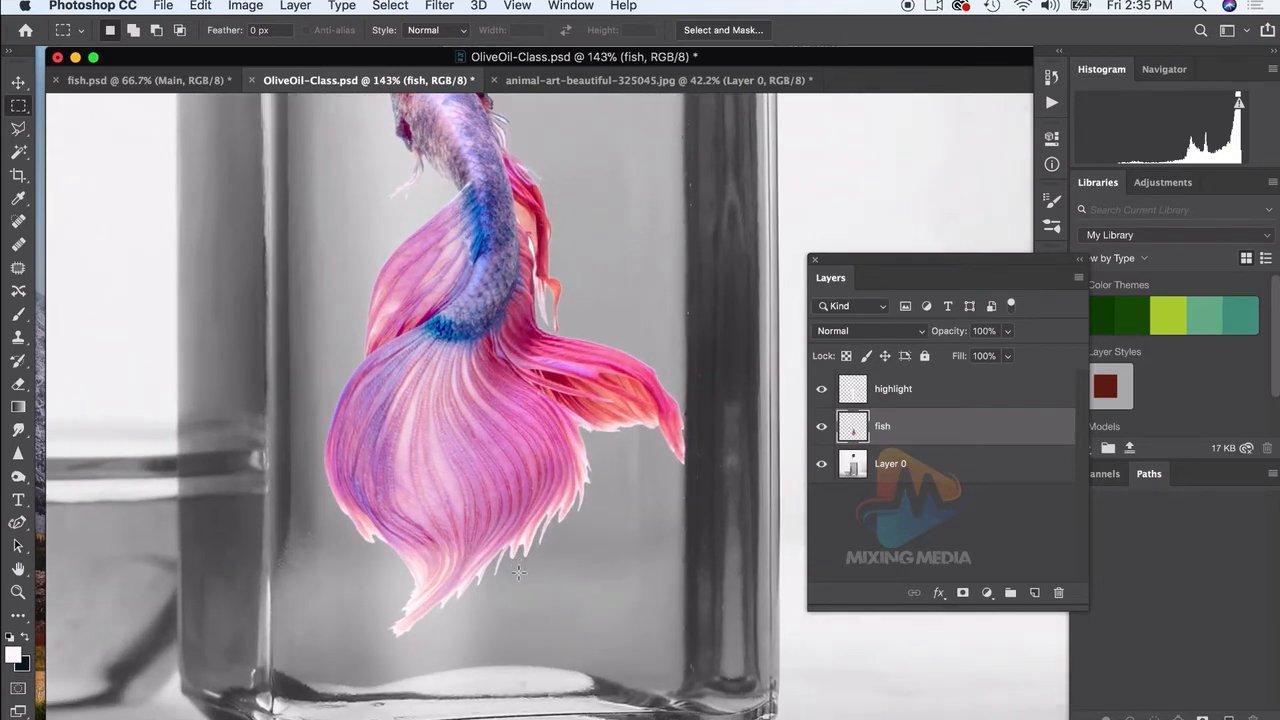
{"action": "scroll", "coordinate": [509, 576], "scroll_direction": "down", "scroll_amount": 5}
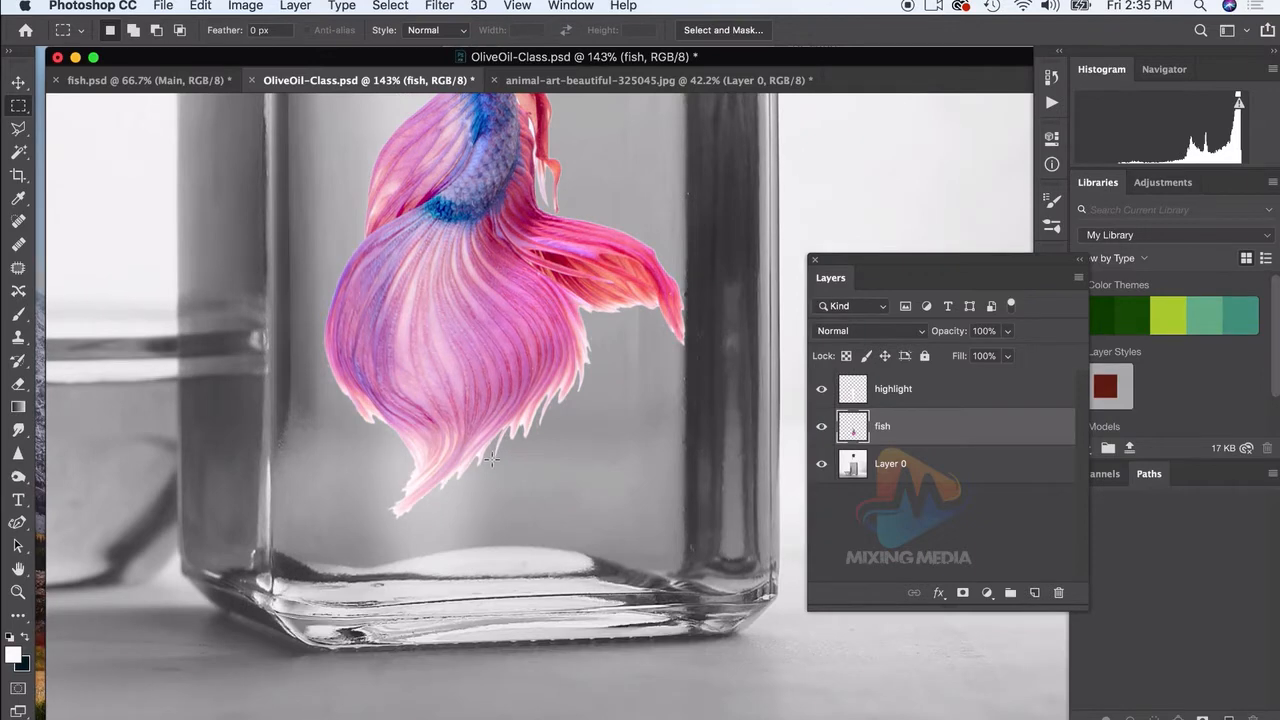
{"action": "scroll", "coordinate": [492, 458], "scroll_direction": "up", "scroll_amount": 5}
{"action": "key", "text": "e"}
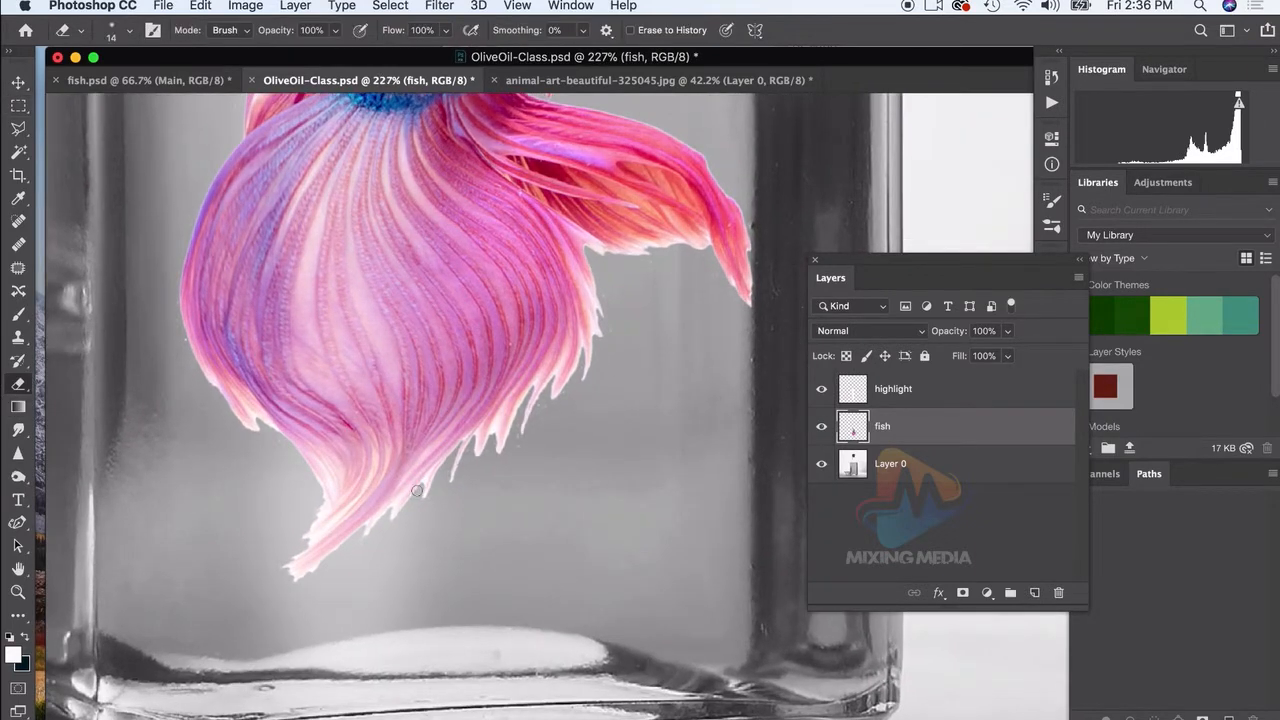
{"action": "left_click", "coordinate": [129, 31]}
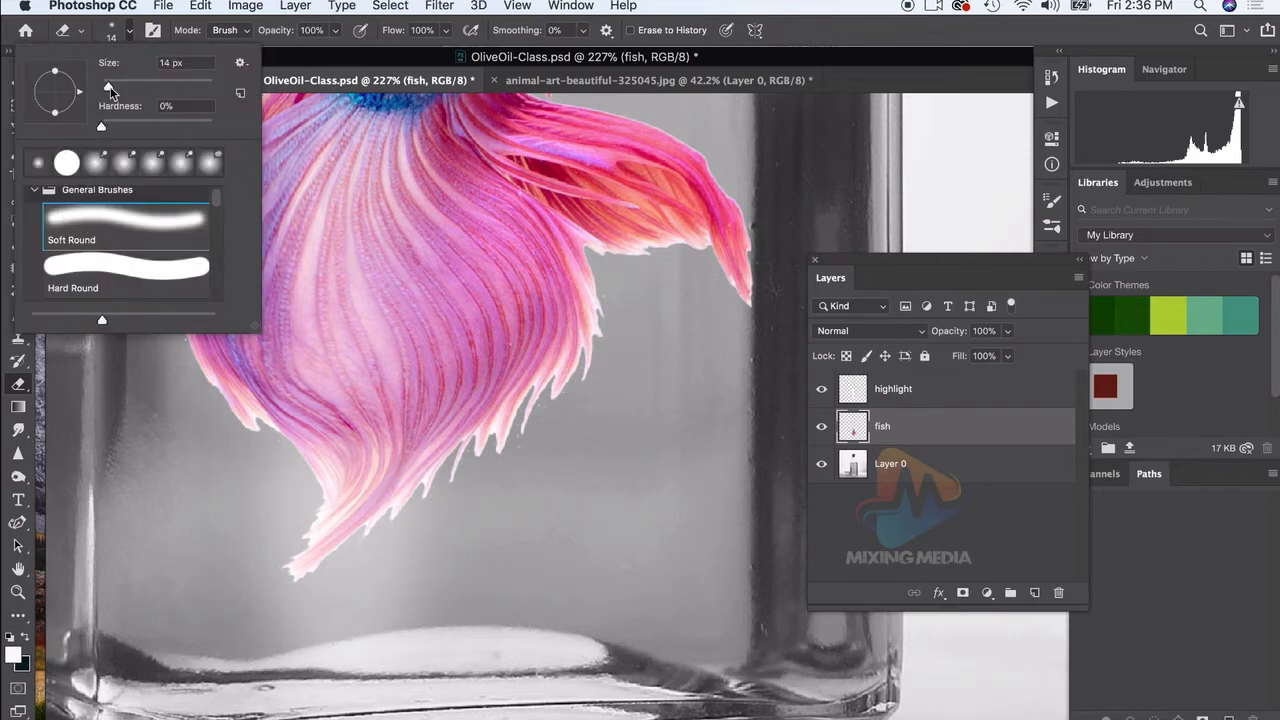
{"action": "left_click", "coordinate": [132, 38]}
Step: Sample the whitish fringe color at the edge of the fish's tail with the Eyedropper tool
{"action": "scroll", "coordinate": [203, 411], "scroll_direction": "up", "scroll_amount": 2}
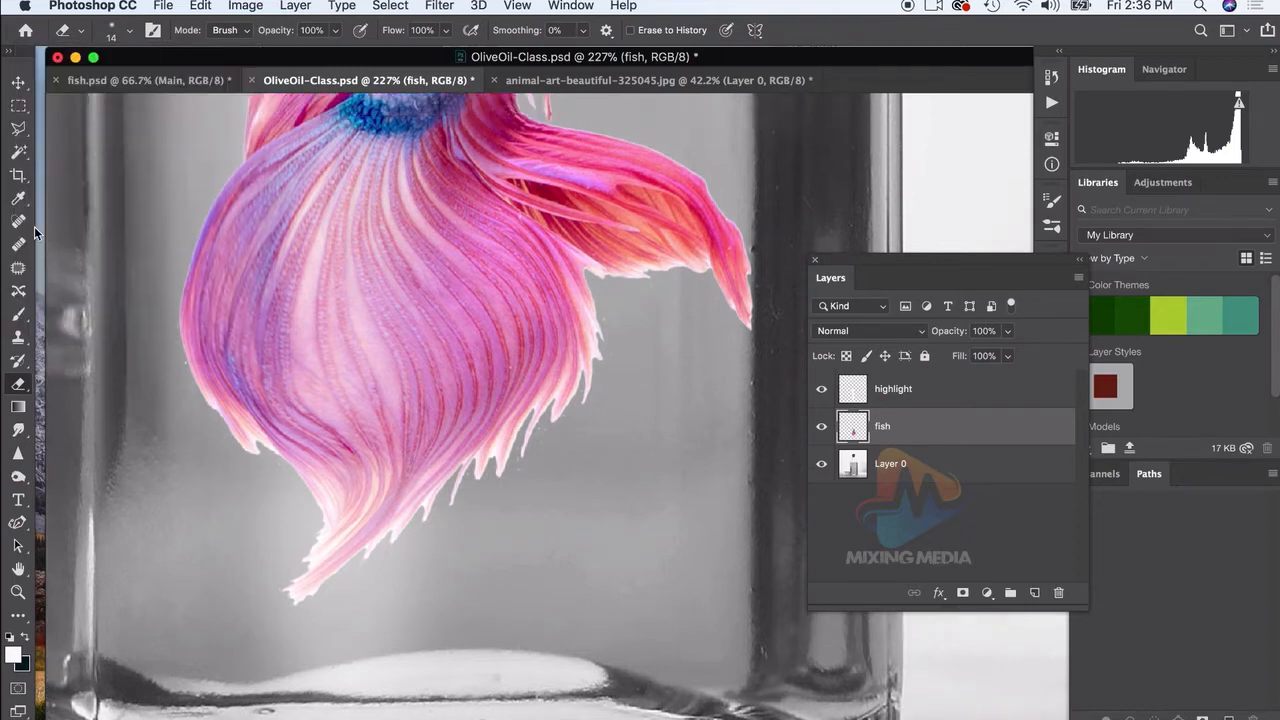
{"action": "left_click", "coordinate": [18, 198]}
{"action": "scroll", "coordinate": [500, 450], "scroll_direction": "up", "scroll_amount": 5}
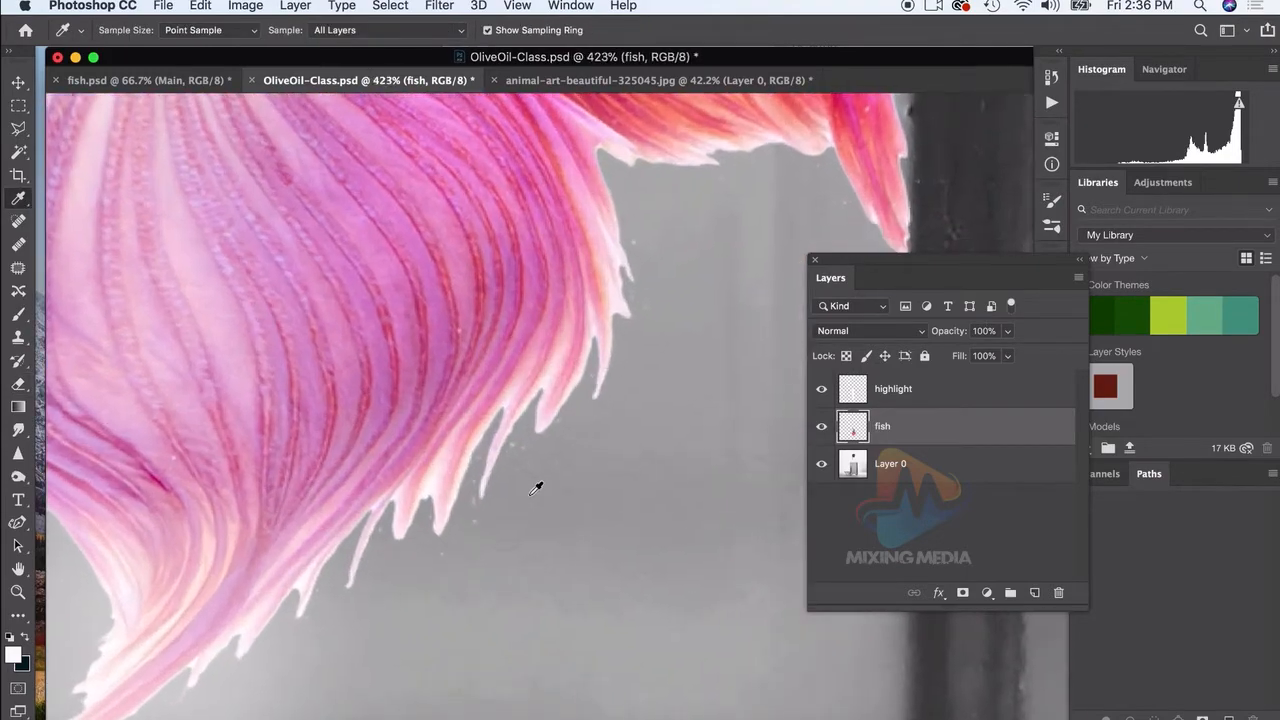
{"action": "scroll", "coordinate": [536, 487], "scroll_direction": "down", "scroll_amount": 3}
{"action": "scroll", "coordinate": [545, 462], "scroll_direction": "up", "scroll_amount": 1}
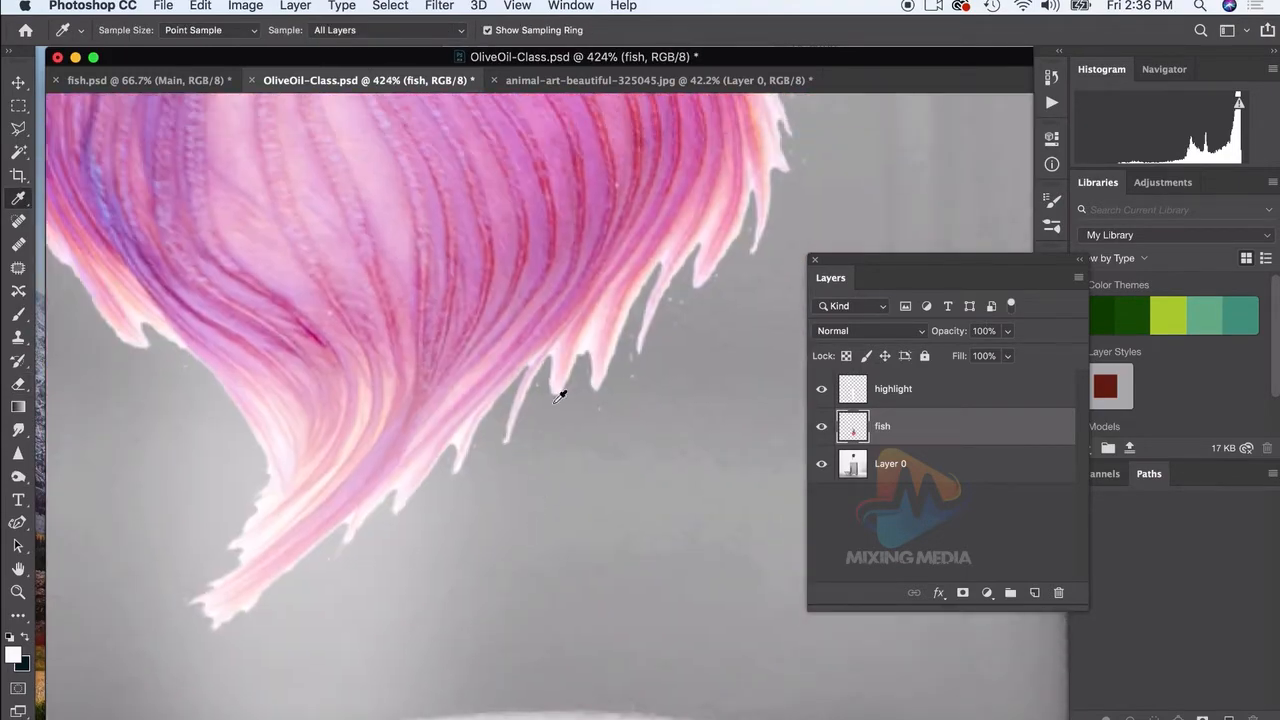
{"action": "left_click", "coordinate": [595, 338]}
Step: Select the sampled whitish fringe color with Color Range, using Localized Color Clusters, Fuzziness 108 and Range 82%
{"action": "left_click", "coordinate": [300, 6]}
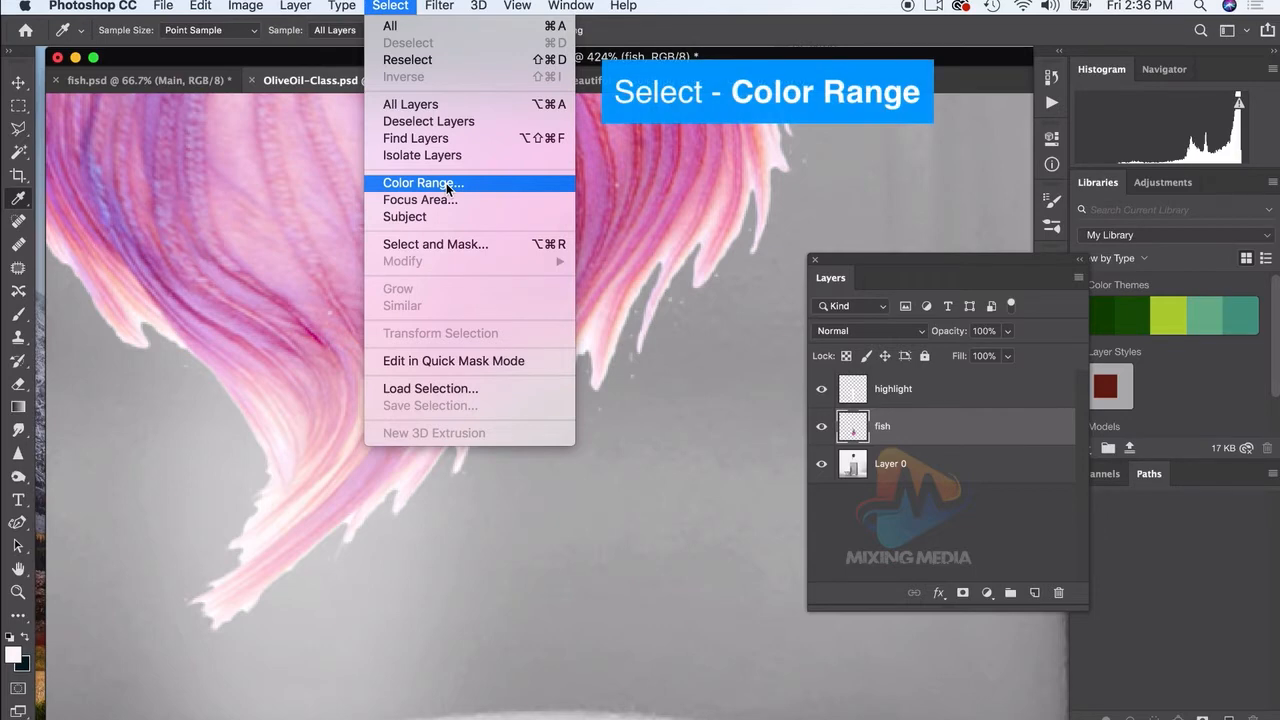
{"action": "left_click", "coordinate": [447, 184]}
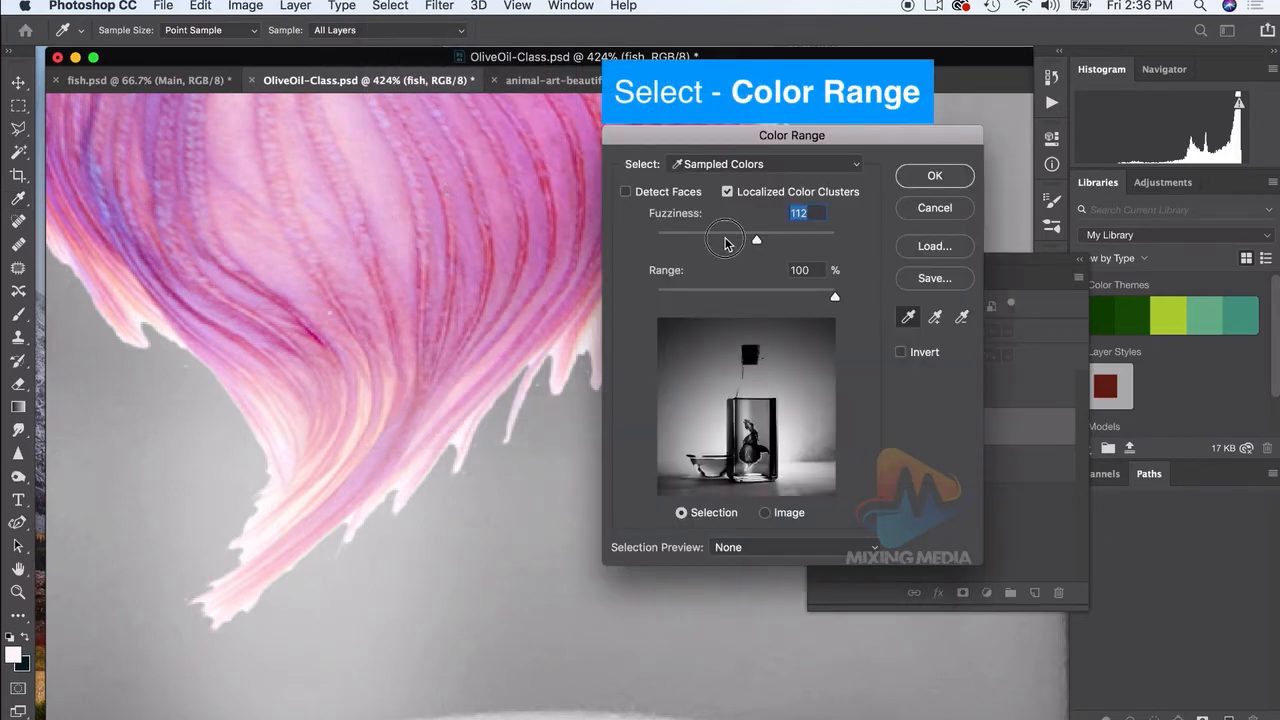
{"action": "mouse_move", "coordinate": [730, 241]}
{"action": "left_mouse_down"}
{"action": "mouse_move", "coordinate": [778, 244]}
{"action": "mouse_move", "coordinate": [747, 240]}
{"action": "left_mouse_up"}
{"action": "left_click", "coordinate": [803, 296]}
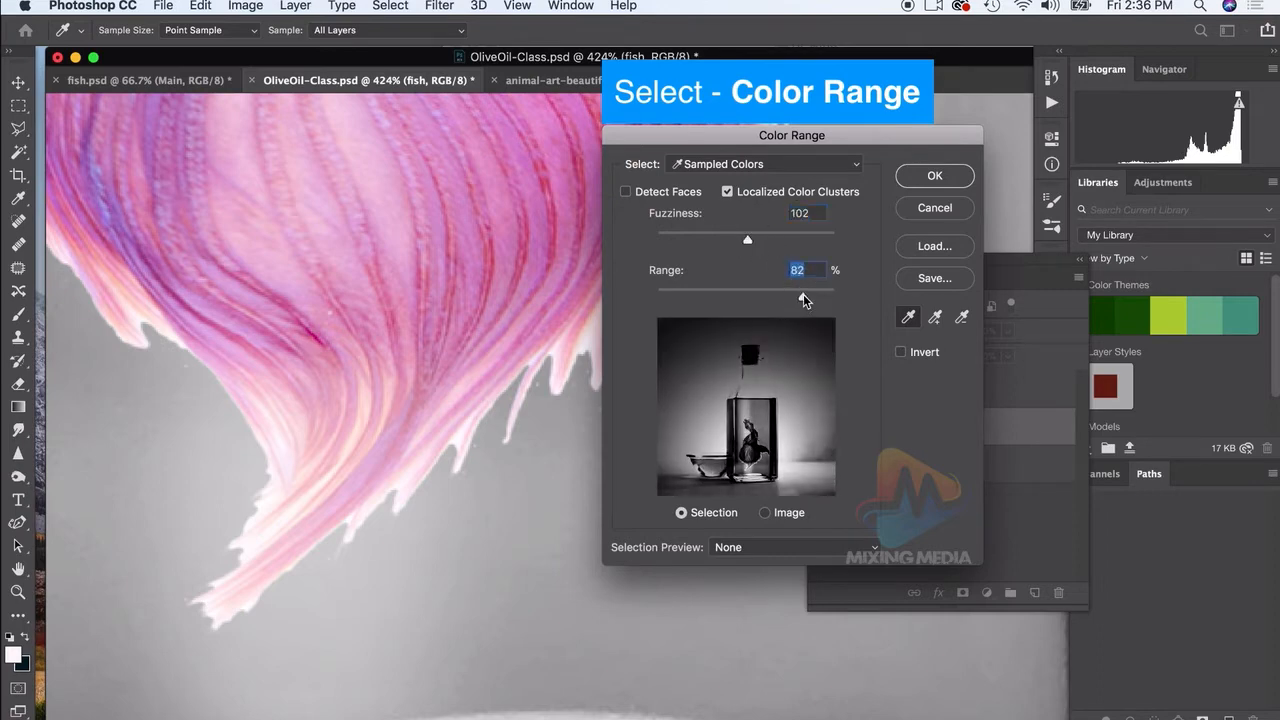
{"action": "left_click", "coordinate": [766, 513]}
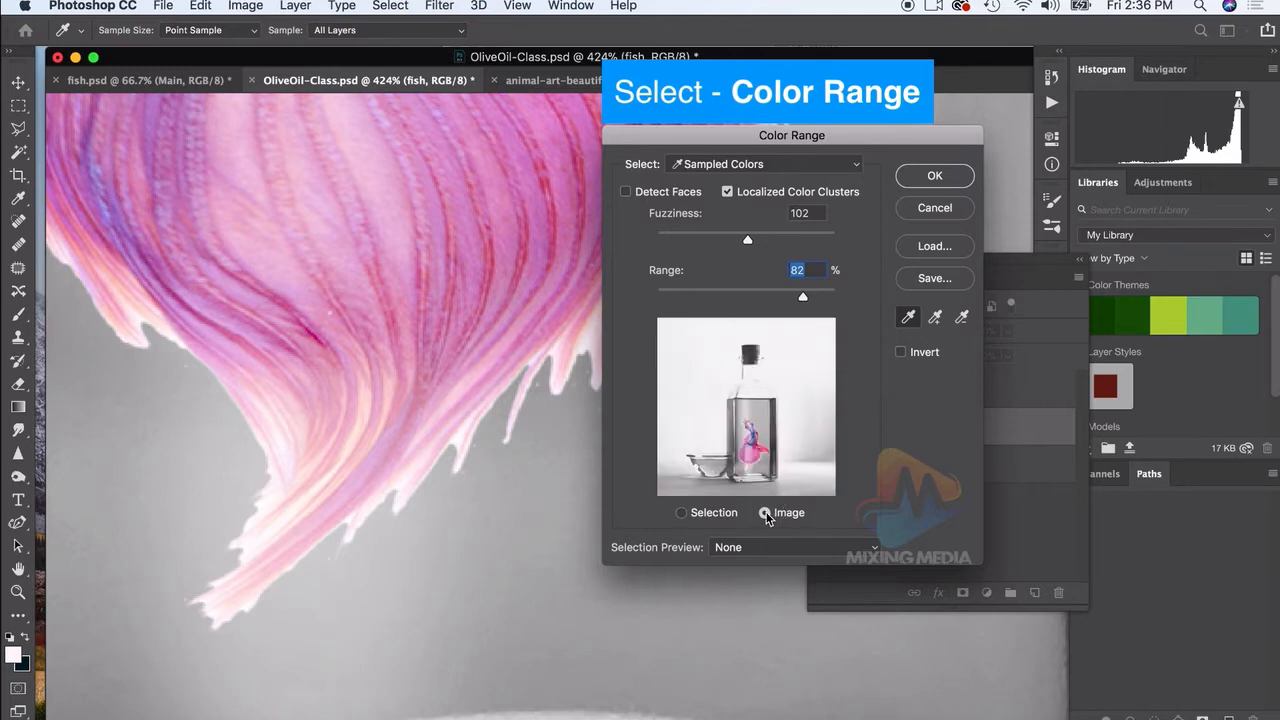
{"action": "left_click", "coordinate": [681, 513]}
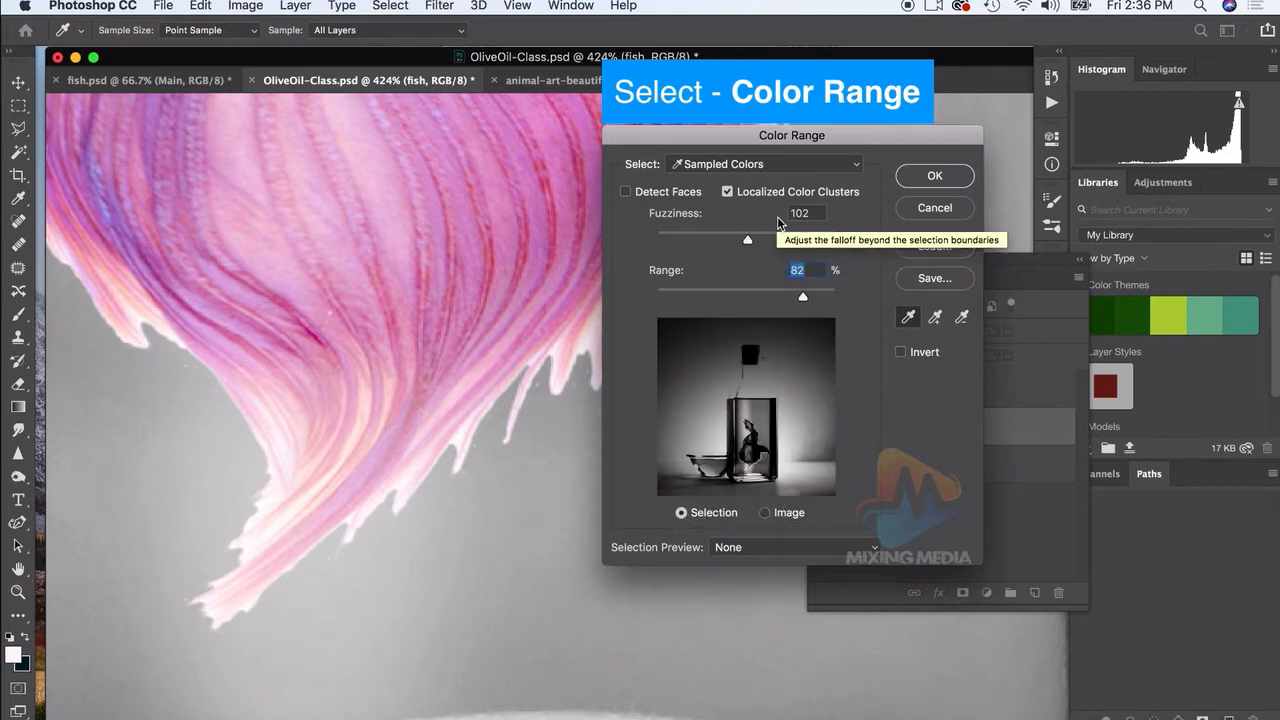
{"action": "mouse_move", "coordinate": [748, 243]}
{"action": "left_mouse_down"}
{"action": "mouse_move", "coordinate": [770, 243]}
{"action": "mouse_move", "coordinate": [753, 243]}
{"action": "left_mouse_up"}
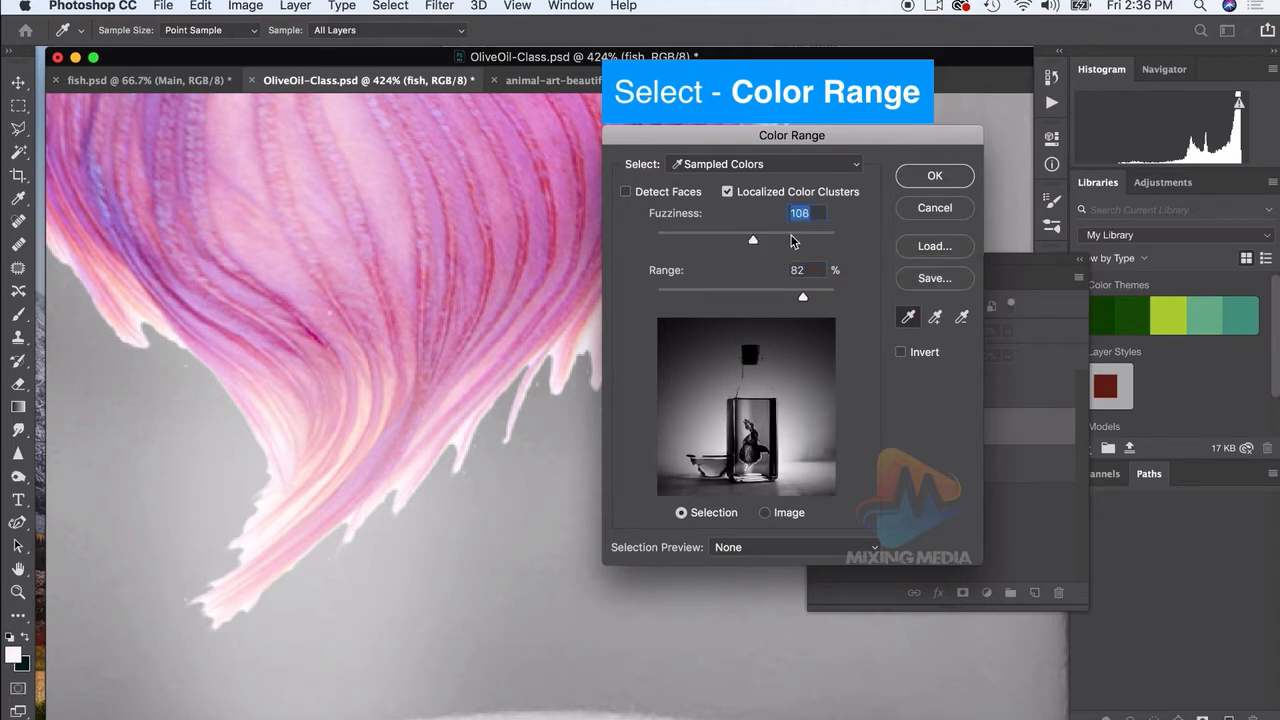
{"action": "left_click", "coordinate": [945, 179]}
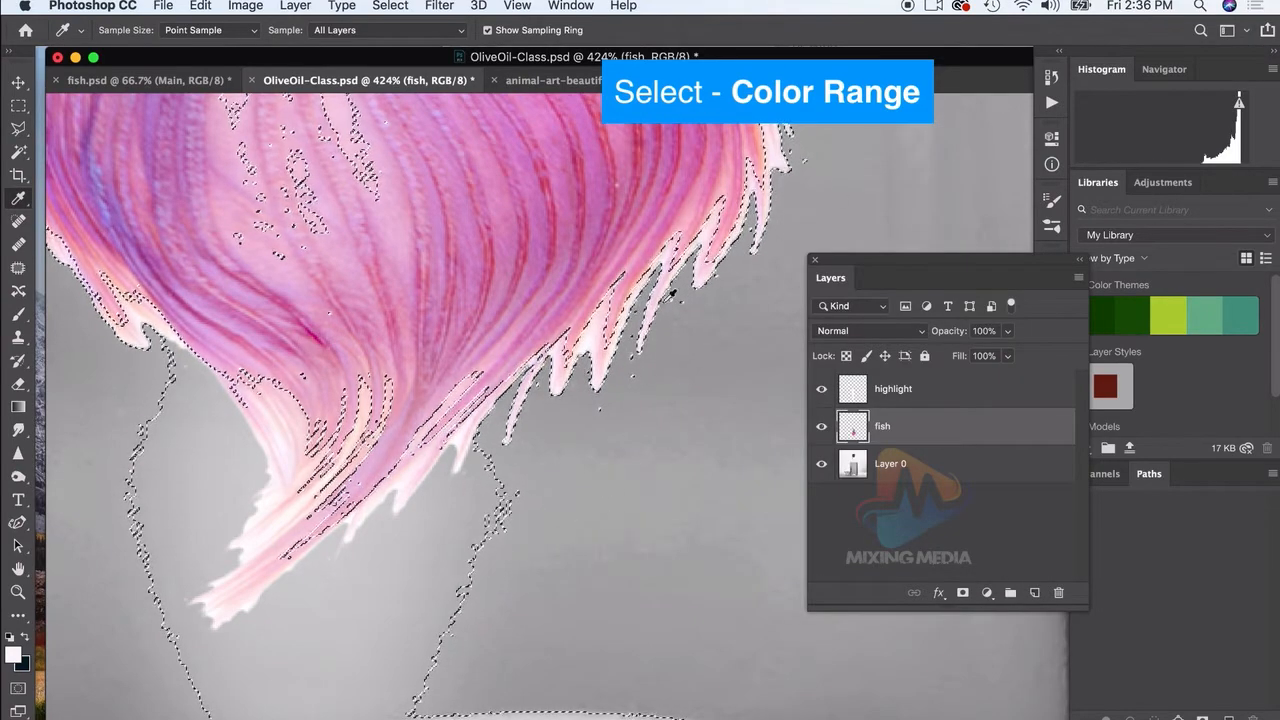
Step: Subtract the area around the fish's head, body and upper tail from the selection with the freehand Lasso tool
{"action": "scroll", "coordinate": [523, 299], "scroll_direction": "down", "scroll_amount": 8}
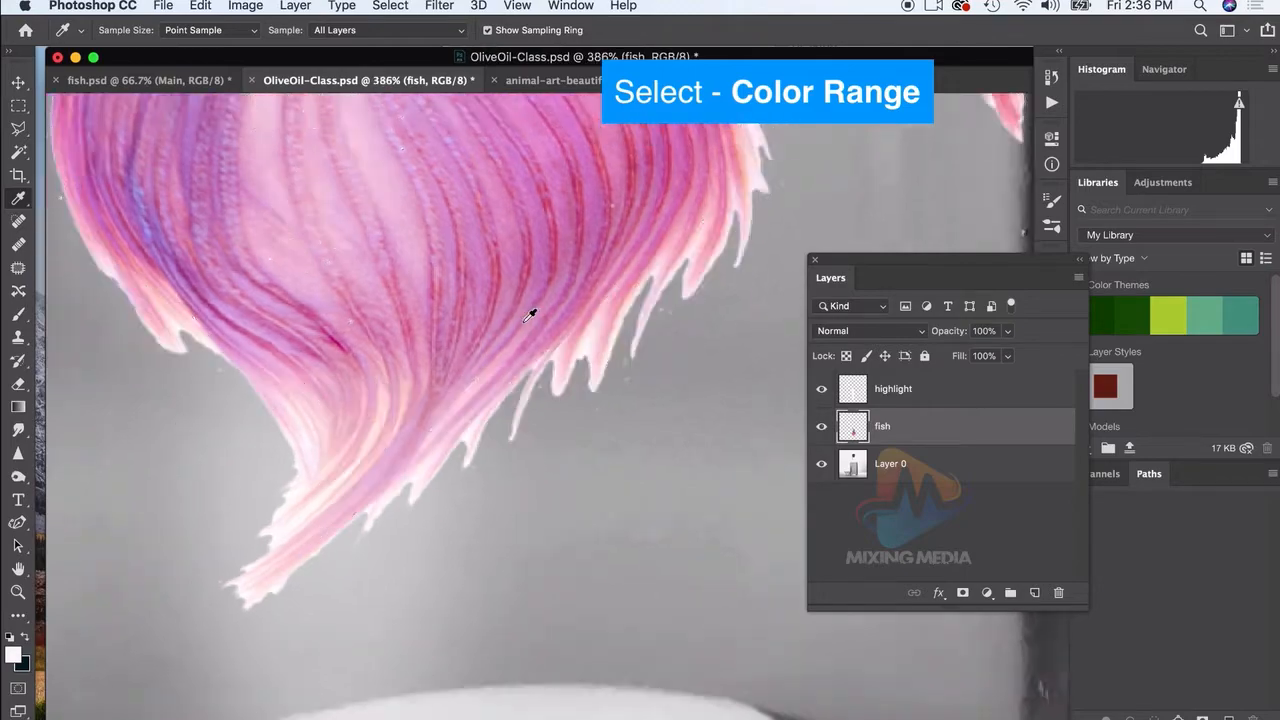
{"action": "scroll", "coordinate": [529, 316], "scroll_direction": "down", "scroll_amount": 3}
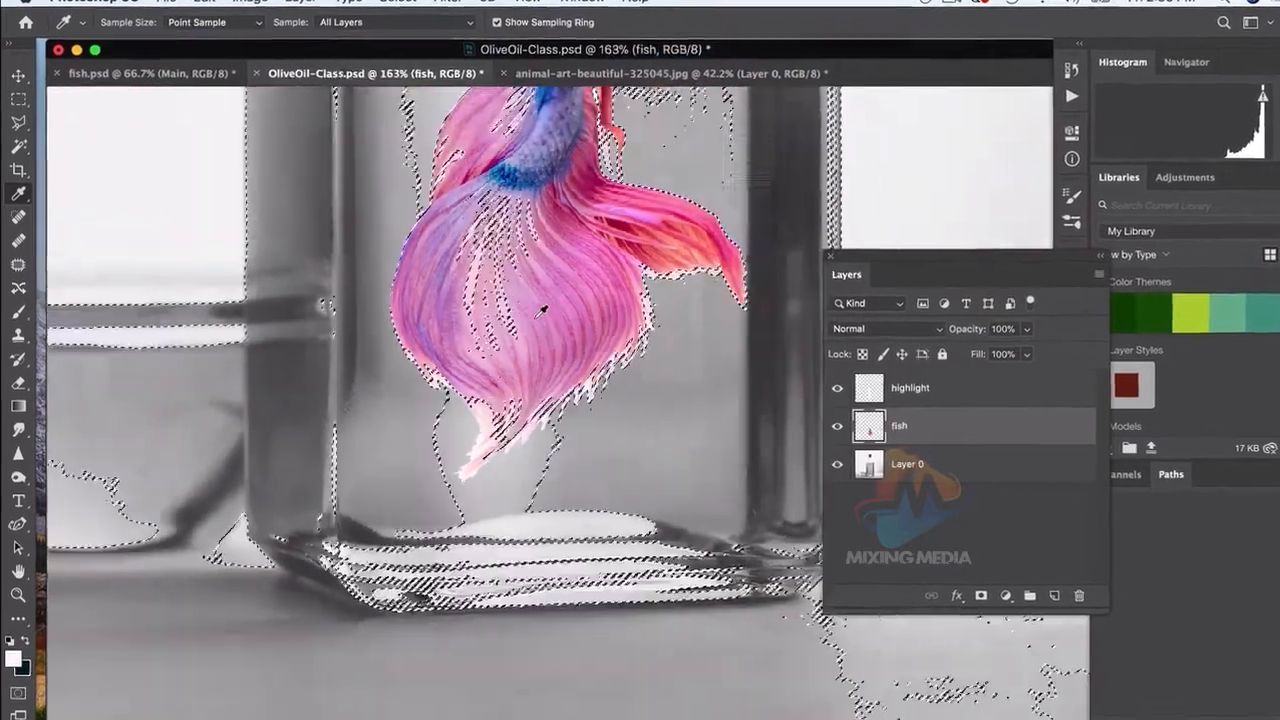
{"action": "left_click_drag", "start_coordinate": [543, 320], "coordinate": [511, 434]}
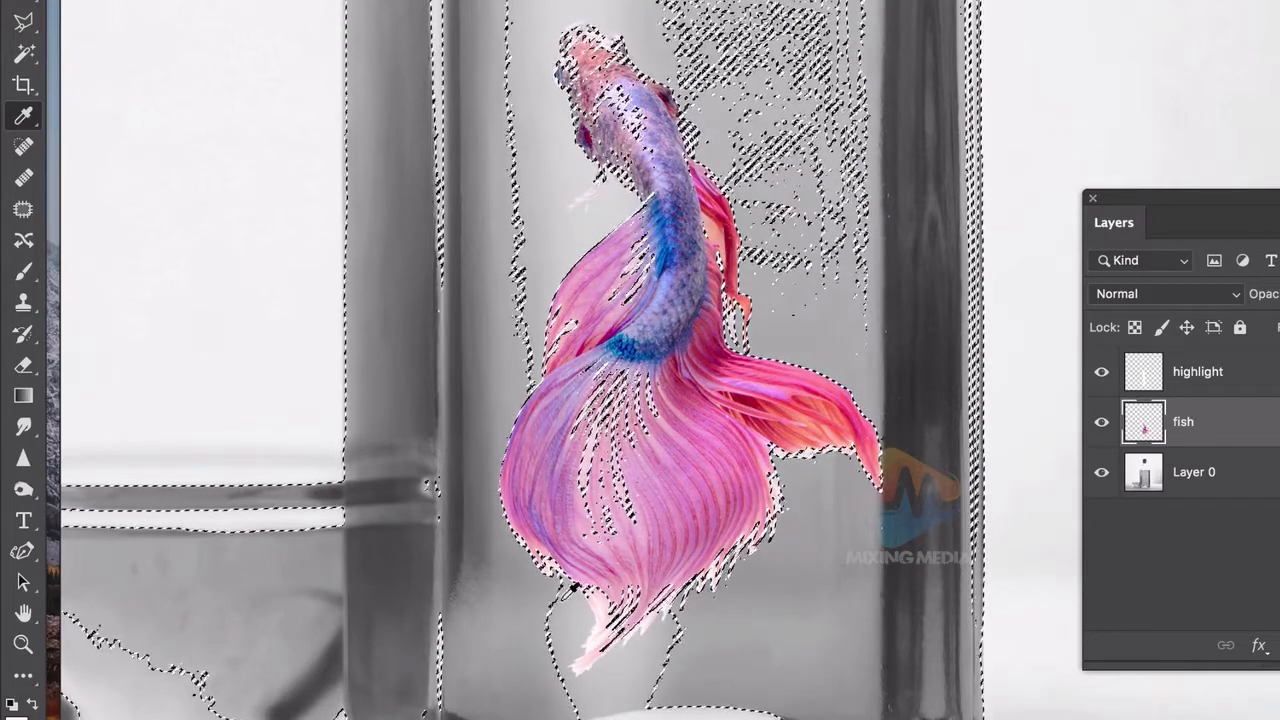
{"action": "scroll", "coordinate": [860, 408], "scroll_direction": "down", "scroll_amount": 3}
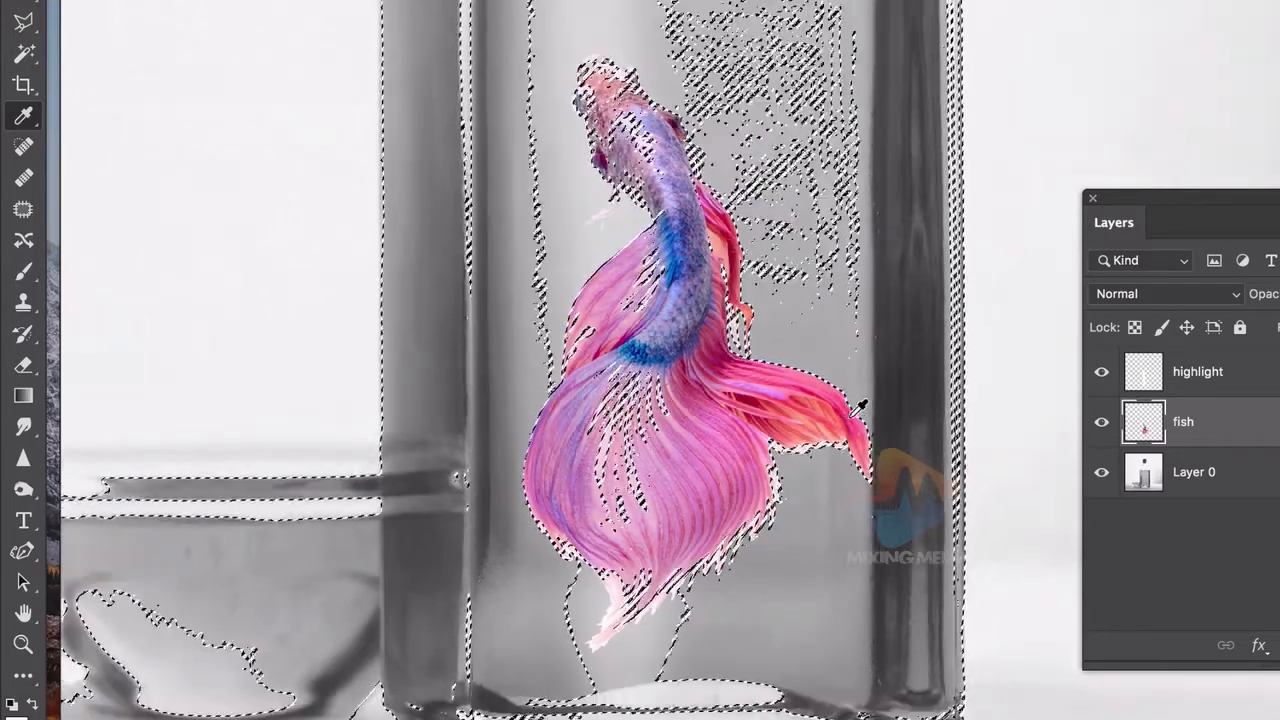
{"action": "scroll", "coordinate": [720, 570], "scroll_direction": "down", "scroll_amount": 2}
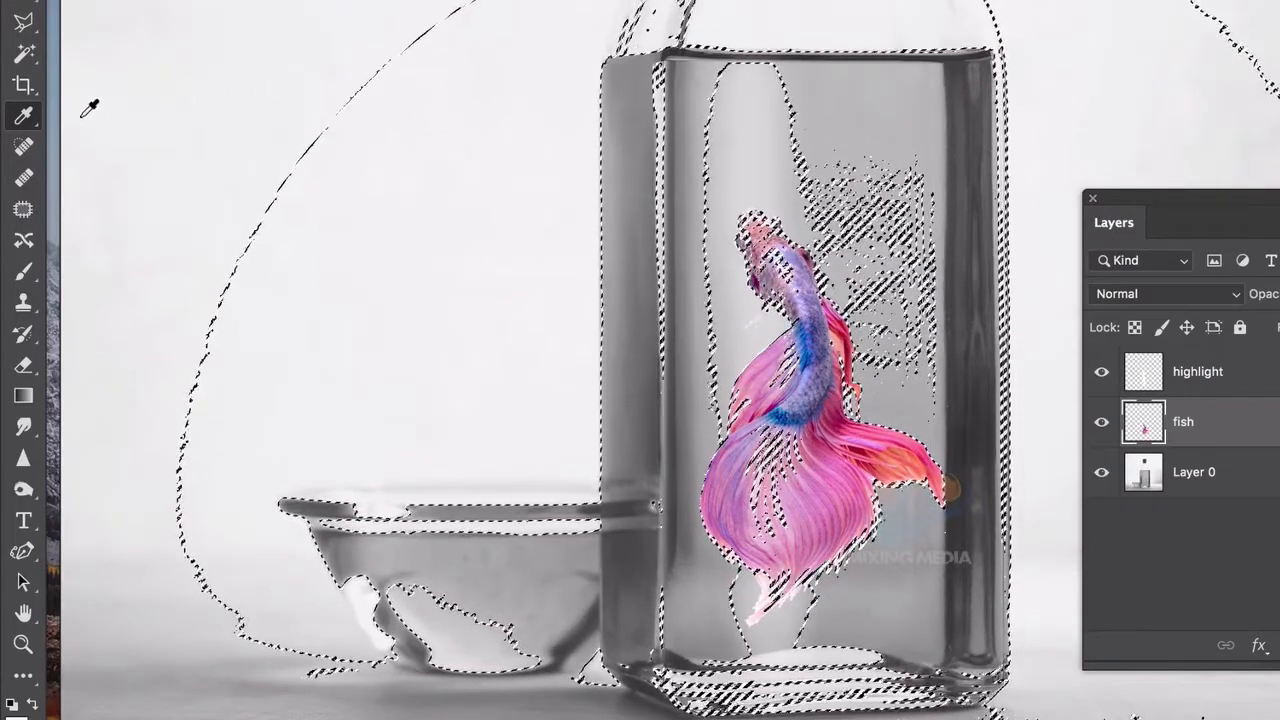
{"action": "left_click", "coordinate": [26, 26]}
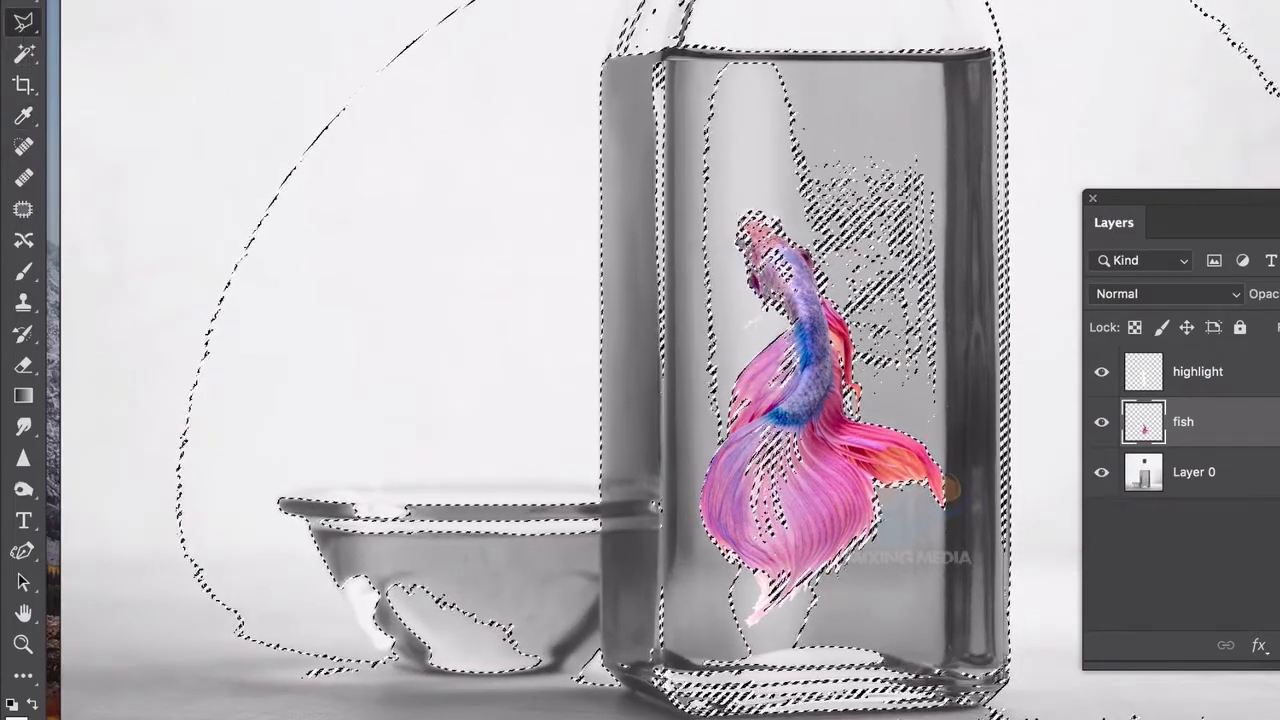
{"action": "left_click", "coordinate": [37, 18]}
{"action": "right_click", "coordinate": [37, 18]}
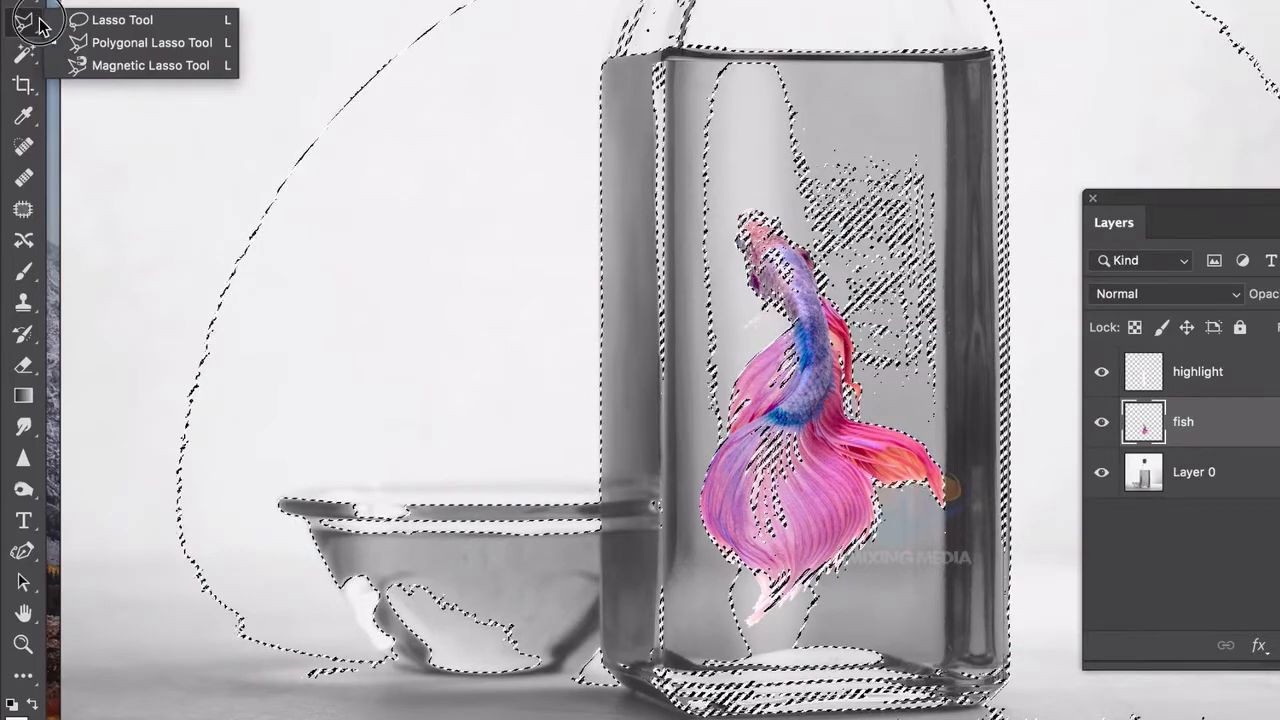
{"action": "left_click", "coordinate": [115, 14]}
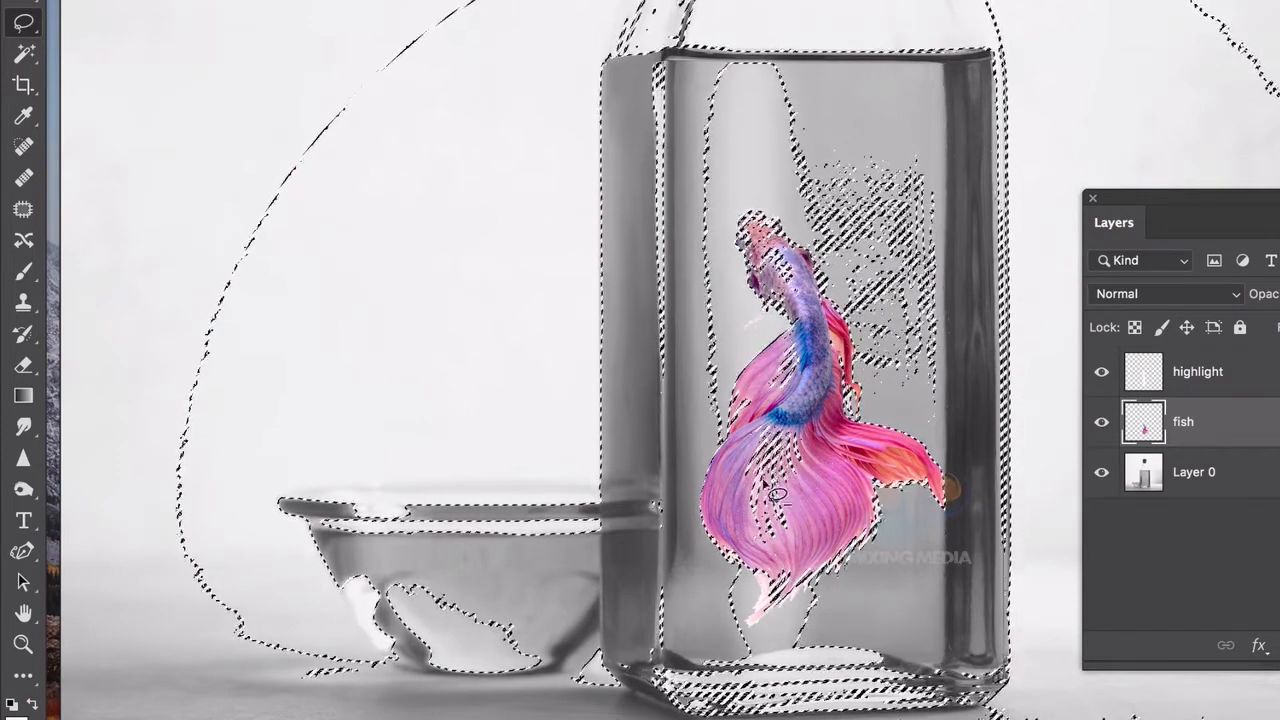
{"action": "mouse_move", "coordinate": [712, 513]}
{"action": "left_mouse_down"}
{"action": "mouse_move", "coordinate": [802, 553]}
{"action": "mouse_move", "coordinate": [860, 478]}
{"action": "mouse_move", "coordinate": [999, 407]}
{"action": "mouse_move", "coordinate": [1037, 176]}
{"action": "mouse_move", "coordinate": [841, 17]}
{"action": "mouse_move", "coordinate": [609, 38]}
{"action": "mouse_move", "coordinate": [513, 266]}
{"action": "mouse_move", "coordinate": [606, 400]}
{"action": "mouse_move", "coordinate": [706, 482]}
{"action": "mouse_move", "coordinate": [714, 528]}
{"action": "left_mouse_up"}
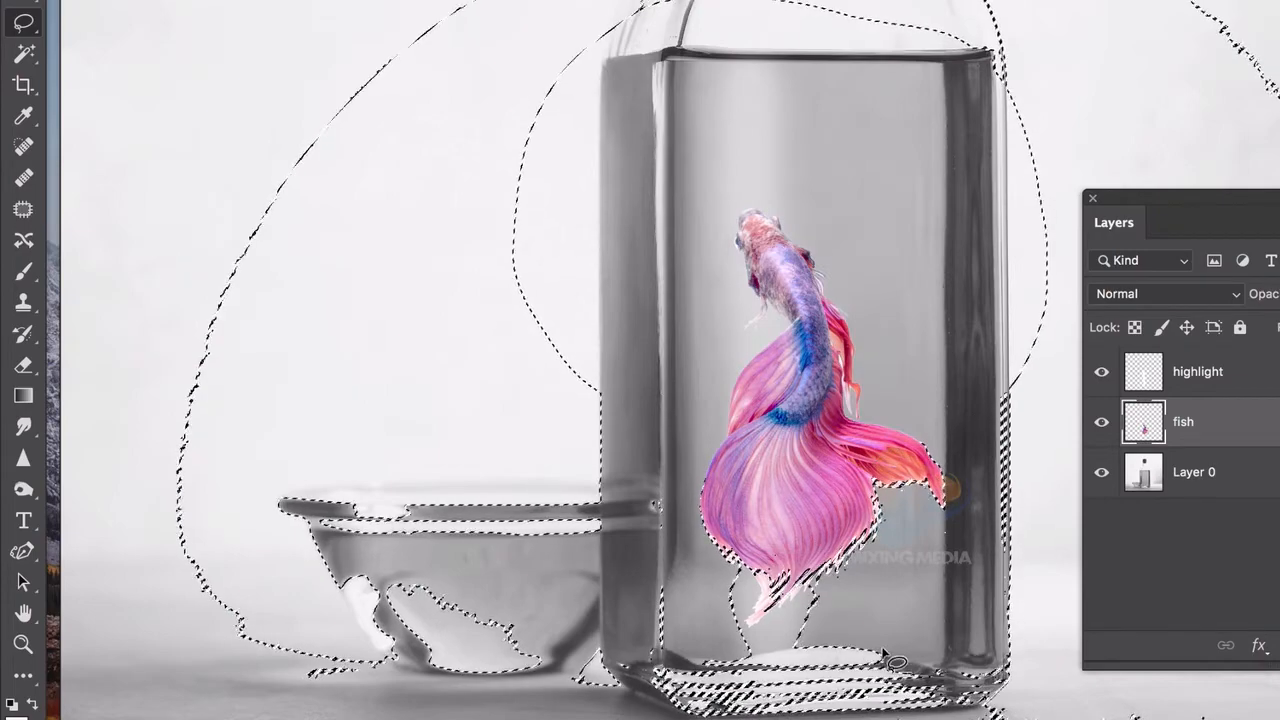
Step: Delete the selected white fringe from the tail edges on the fish layer and clear the selection
{"action": "scroll", "coordinate": [910, 671], "scroll_direction": "up", "scroll_amount": 1}
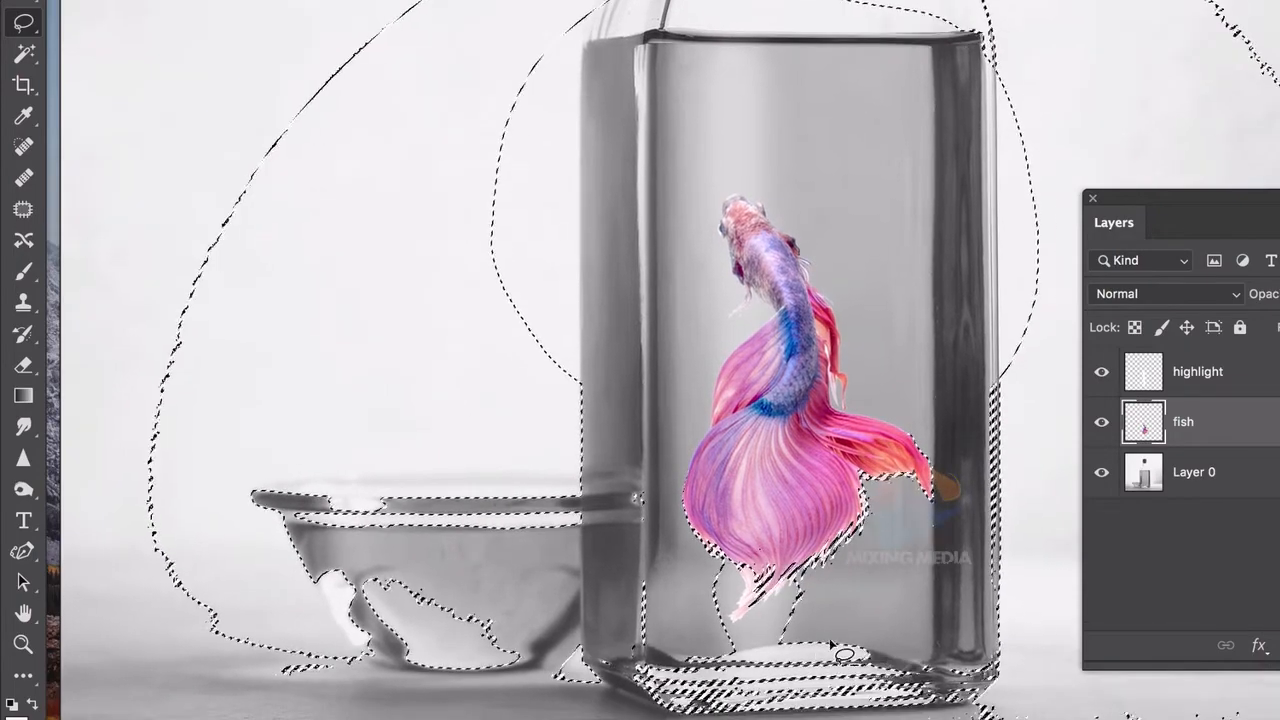
{"action": "scroll", "coordinate": [912, 672], "scroll_direction": "up", "scroll_amount": 5}
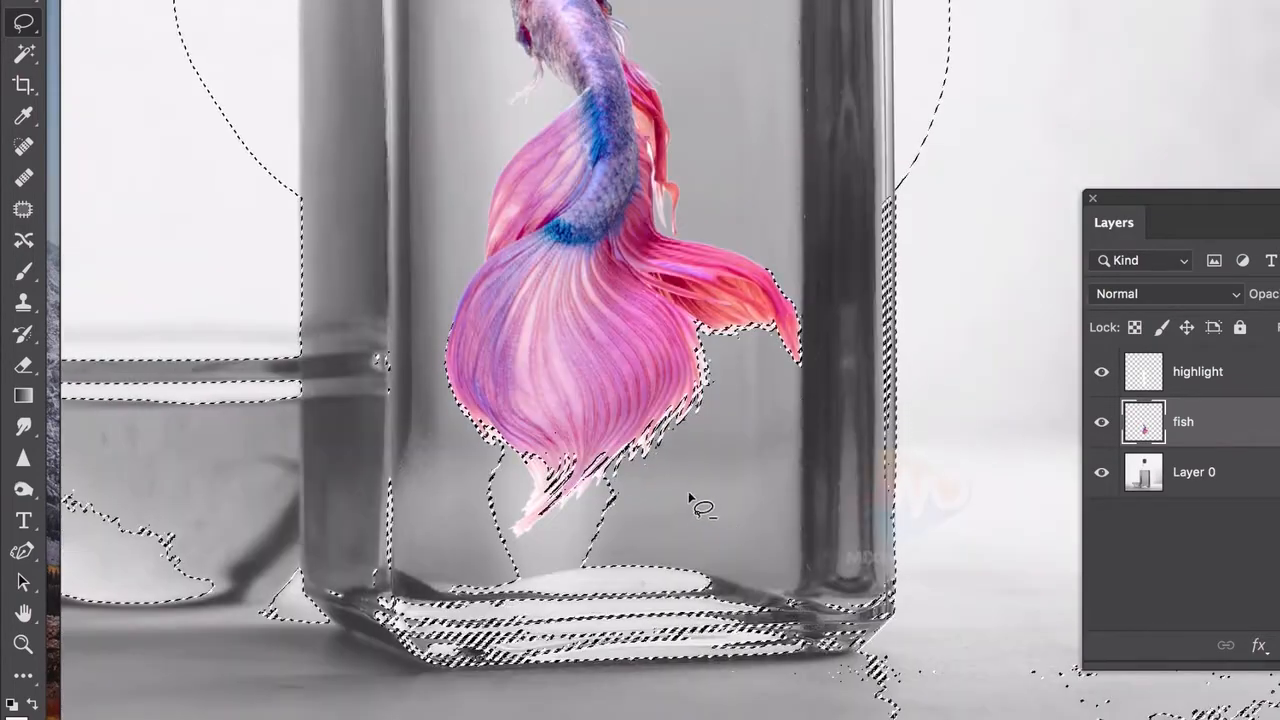
{"action": "scroll", "coordinate": [694, 506], "scroll_direction": "up", "scroll_amount": 3}
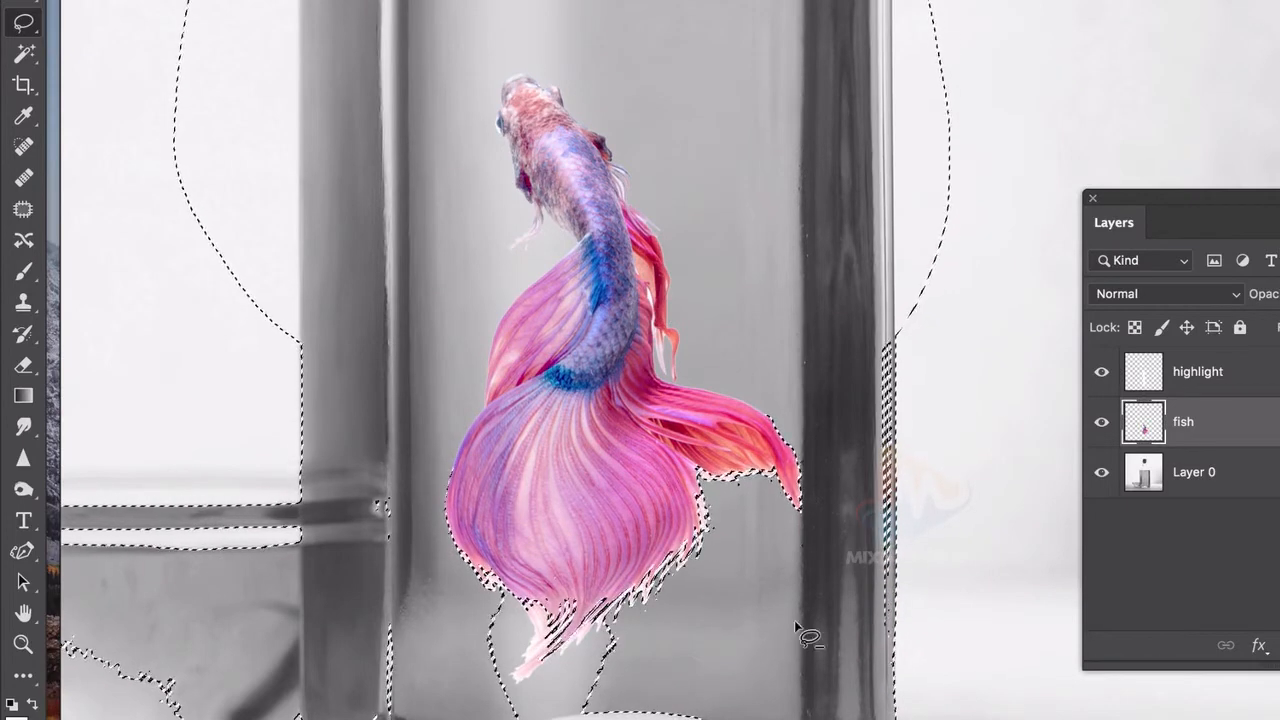
{"action": "left_click", "coordinate": [14, 3]}
{"action": "left_click", "coordinate": [183, 79]}
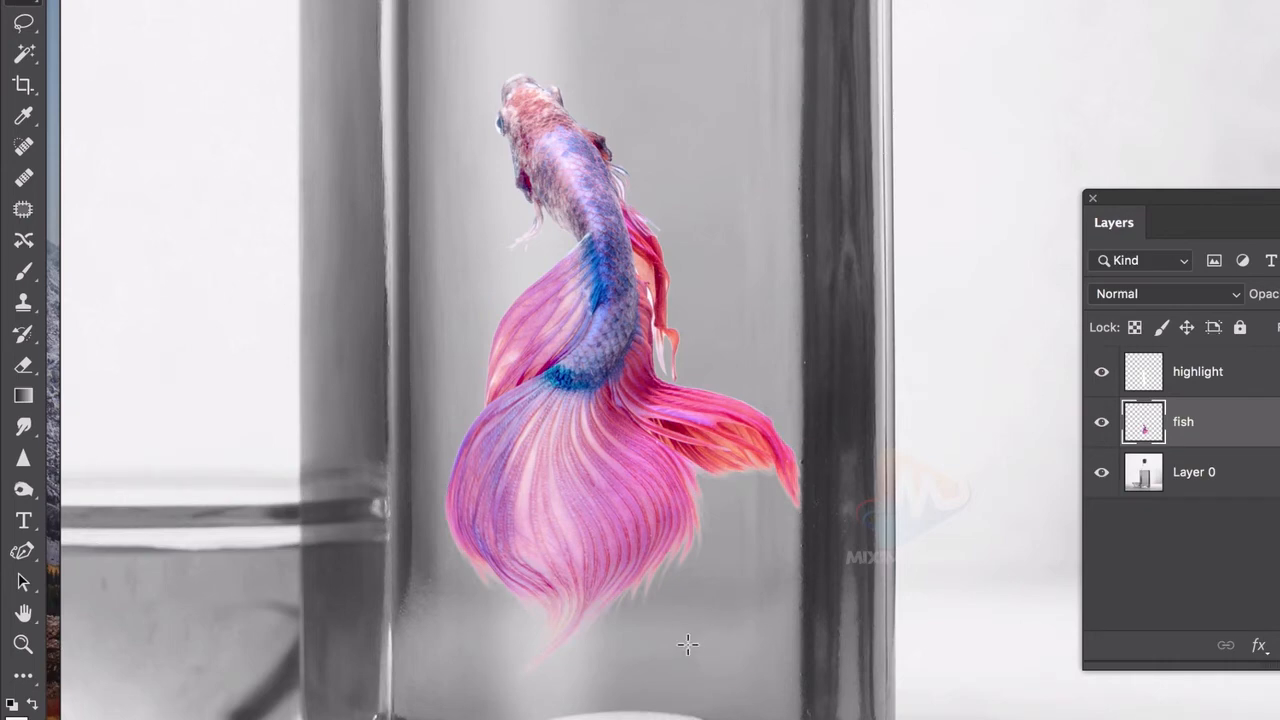
{"action": "key", "text": "super+plus"}
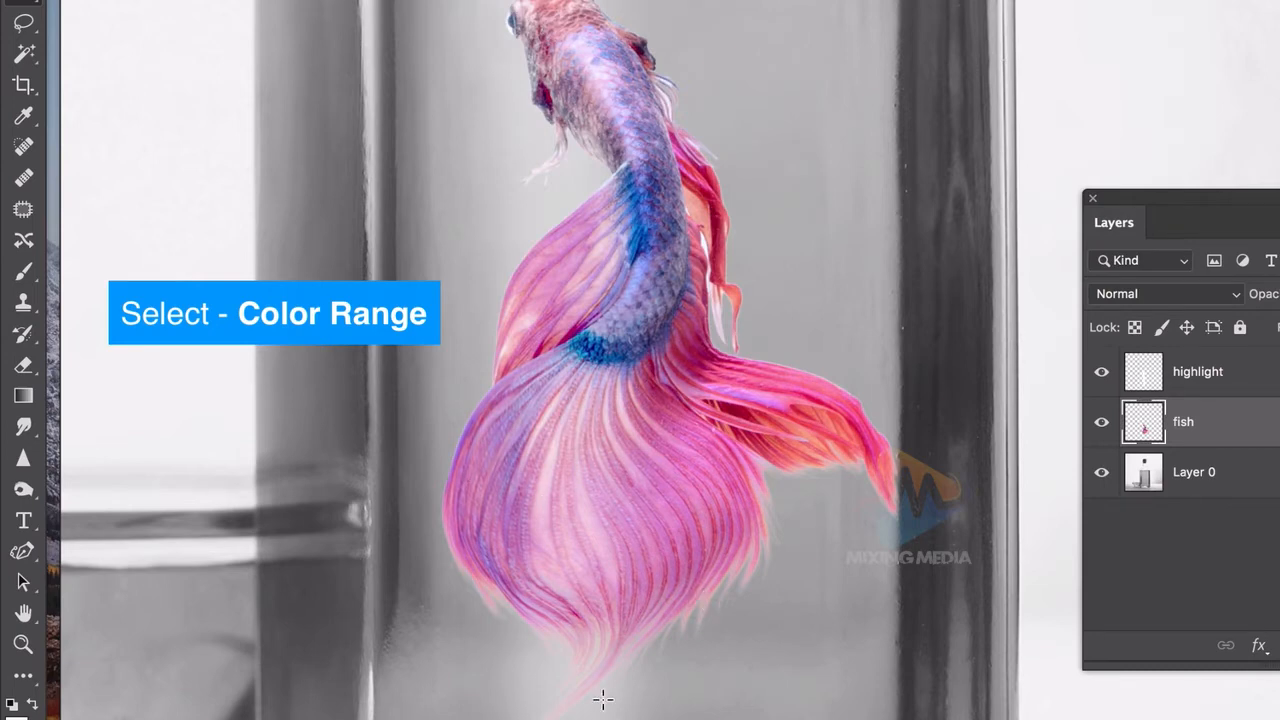
{"action": "scroll", "coordinate": [716, 514], "scroll_direction": "down", "scroll_amount": 2}
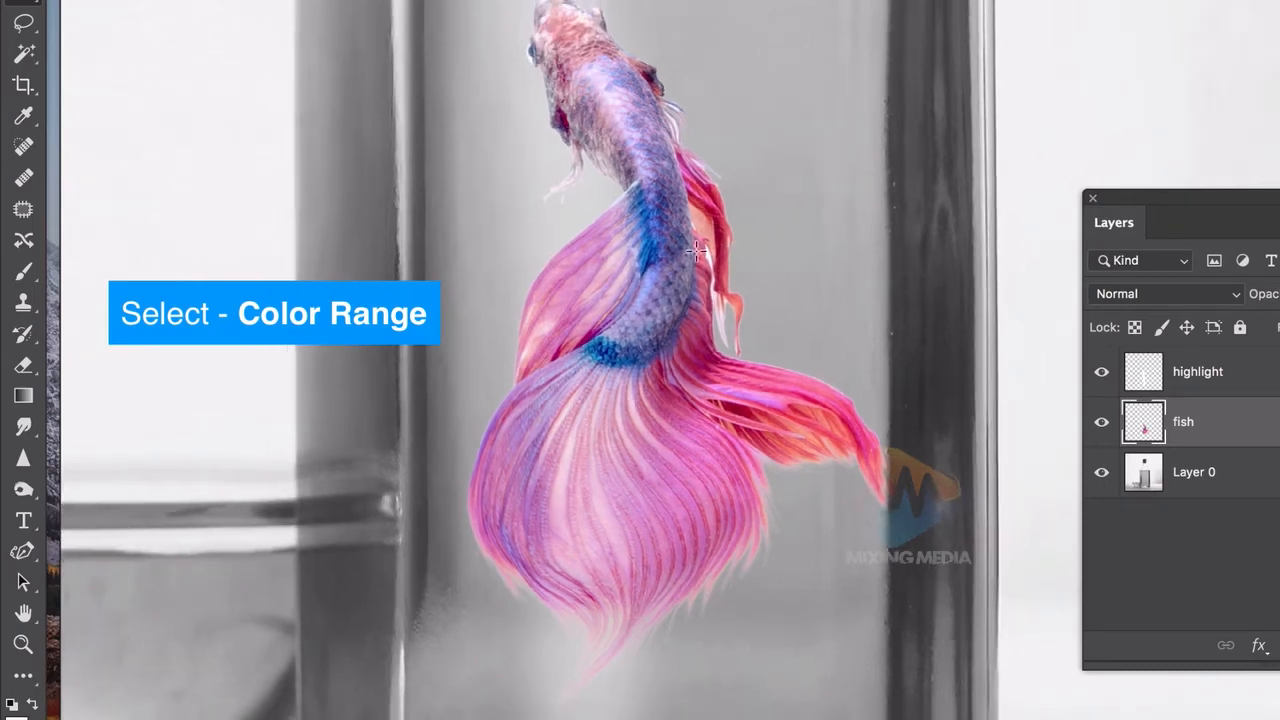
{"action": "scroll", "coordinate": [697, 250], "scroll_direction": "down", "scroll_amount": 3}
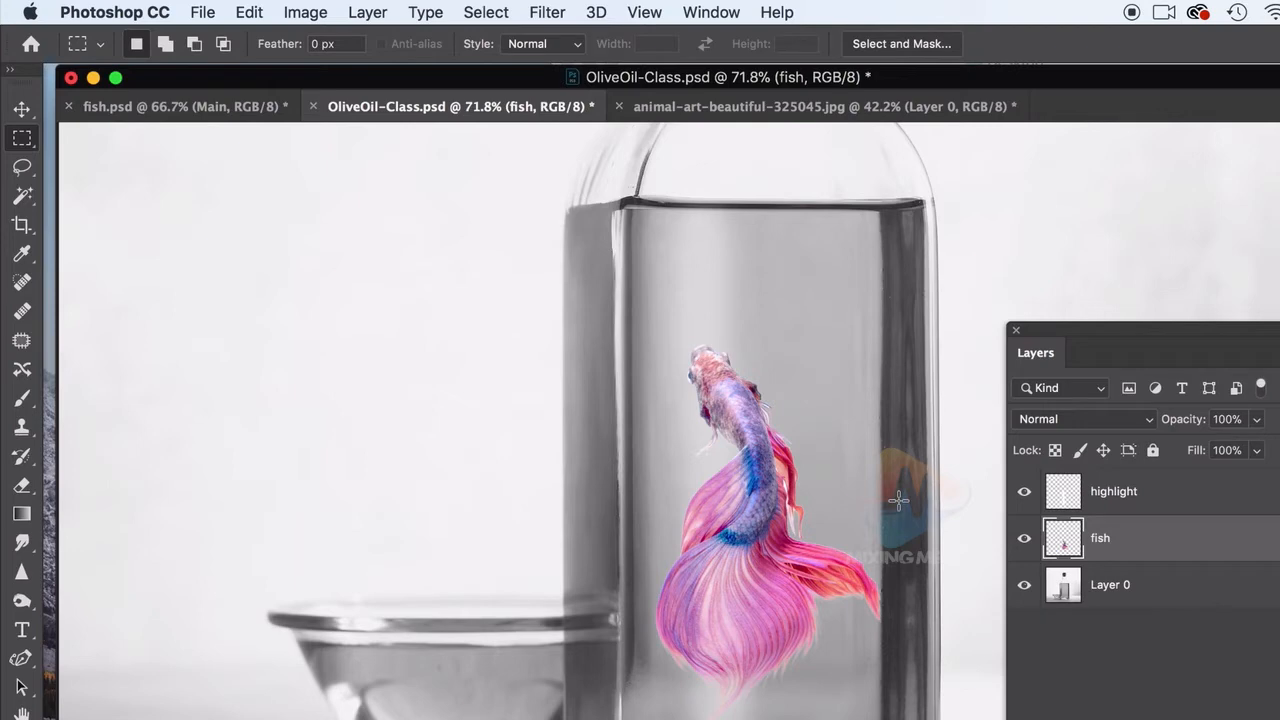
Step: Add a new layer directly above the fish layer and name it water
{"action": "left_click", "coordinate": [1155, 507]}
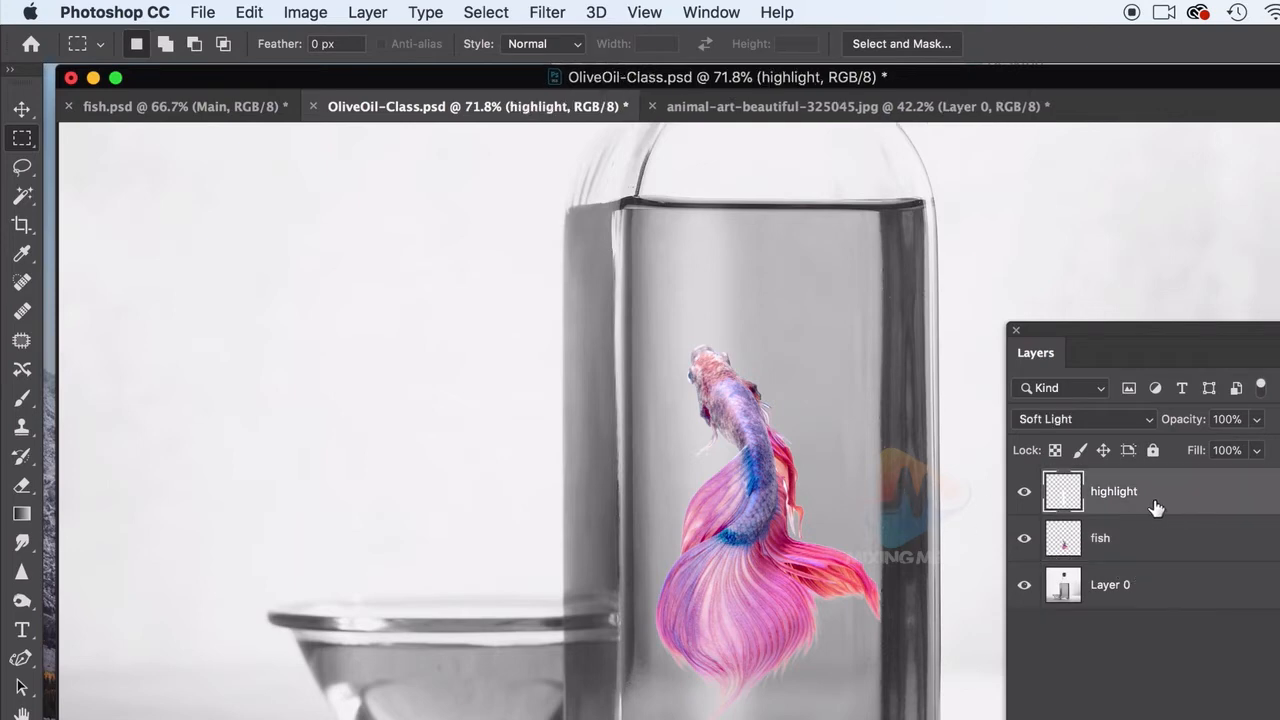
{"action": "left_click", "coordinate": [1148, 537]}
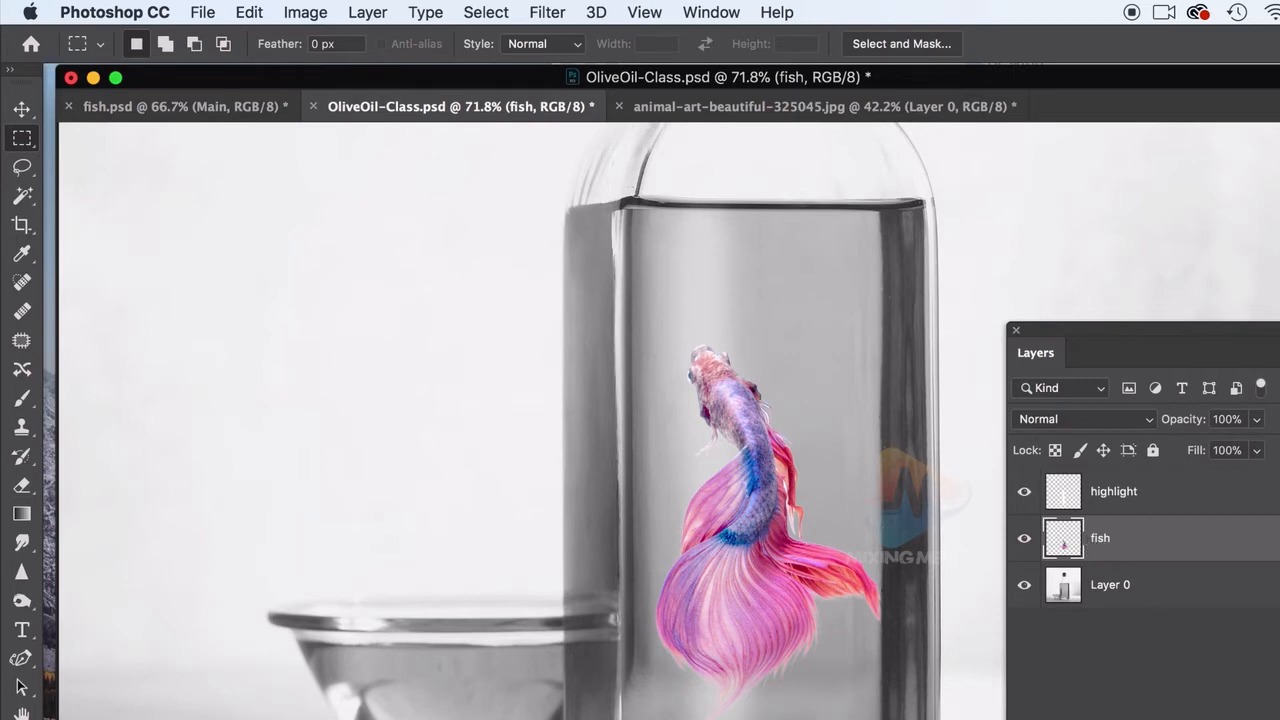
{"action": "key", "text": "alt+shift+super+n"}
{"action": "double_click", "coordinate": [1112, 539]}
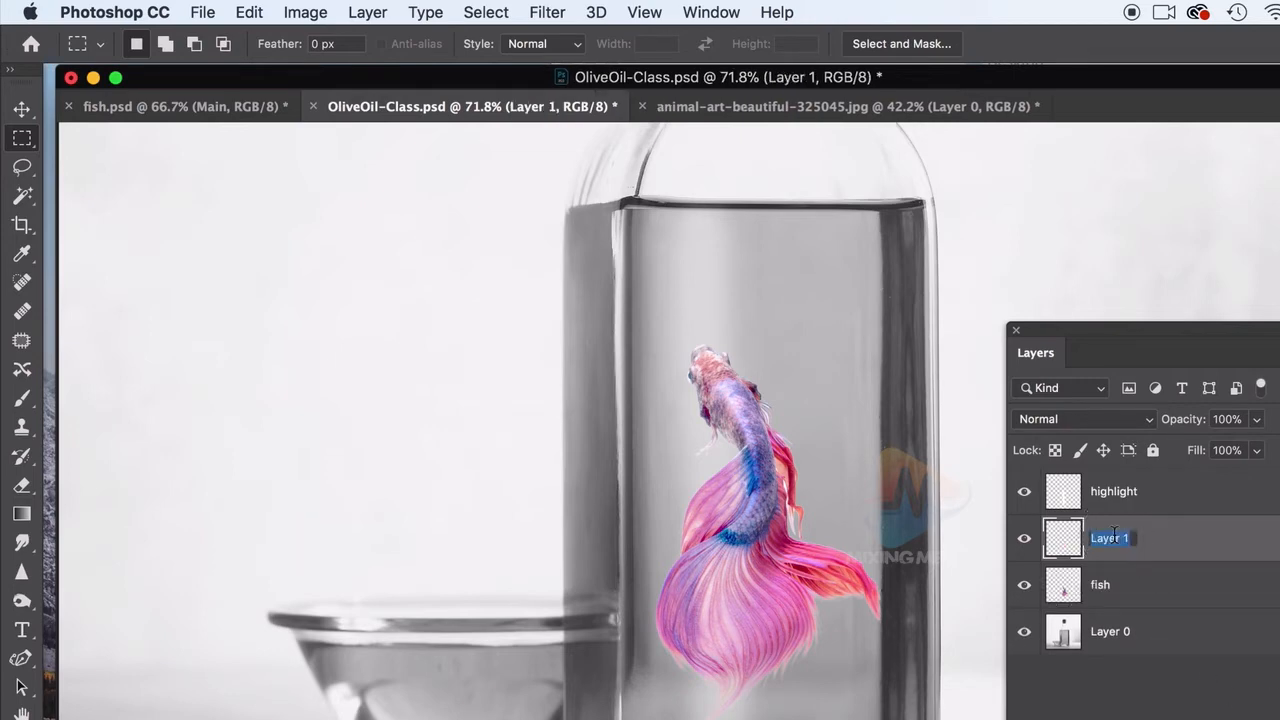
{"action": "type", "text": "water"}
{"action": "key", "text": "Return"}
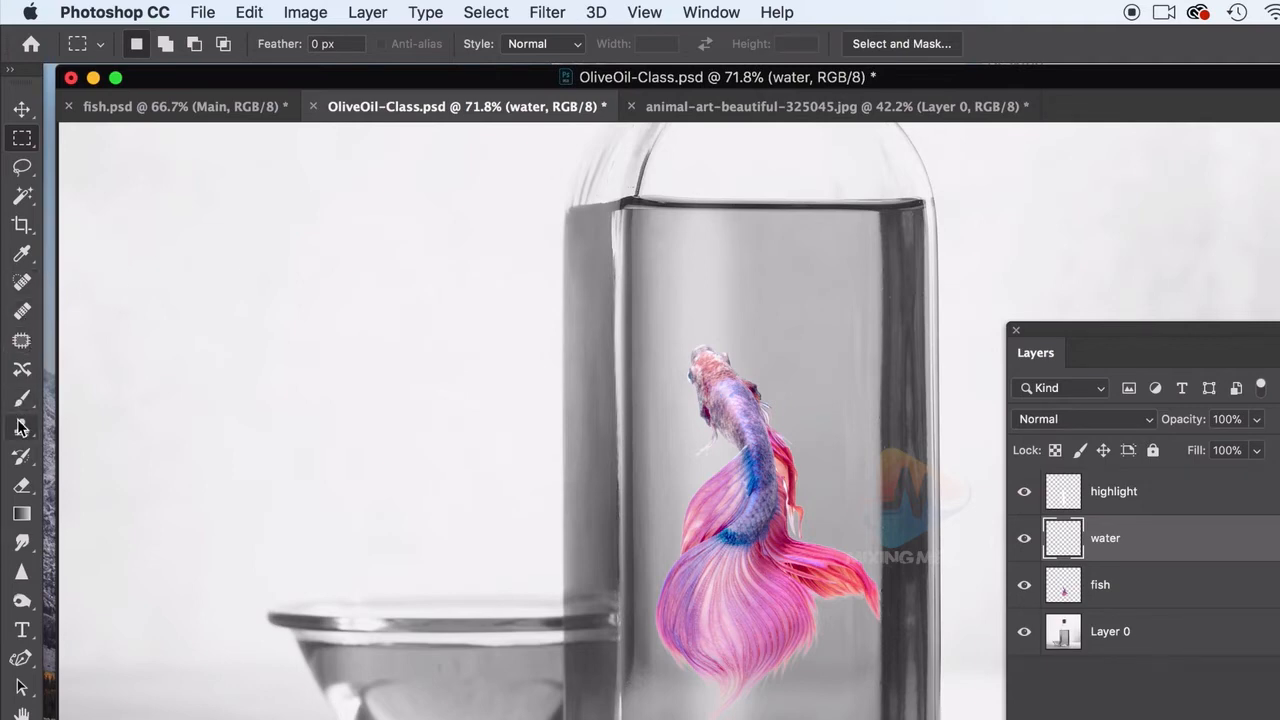
Step: Set up the Brush tool with a Soft Round tip at 300 px and 0% hardness
{"action": "left_click", "coordinate": [22, 456]}
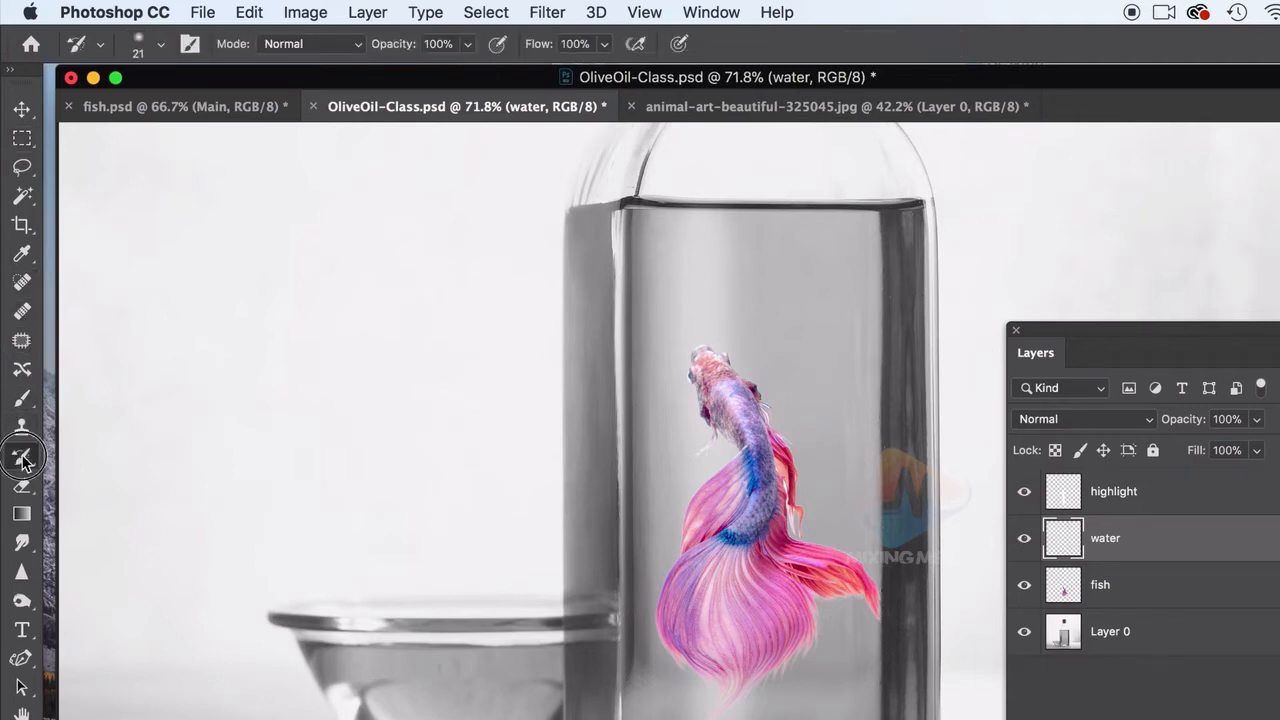
{"action": "left_click", "coordinate": [22, 398]}
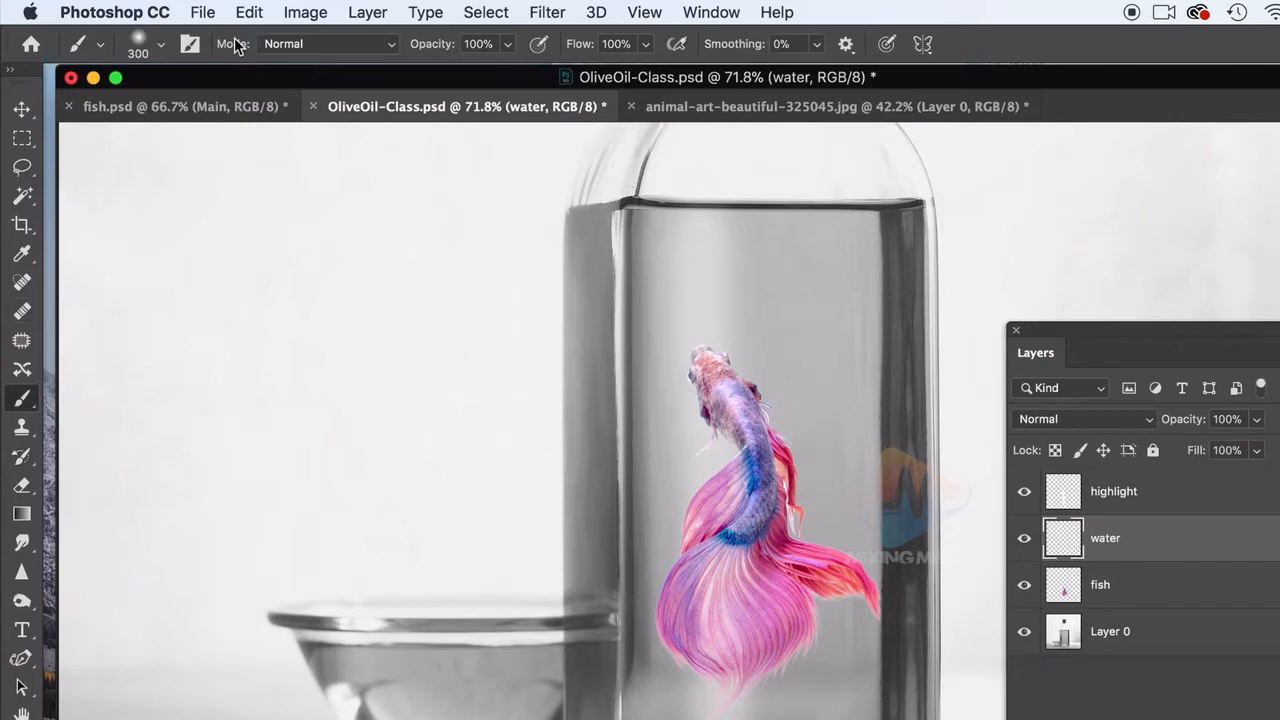
{"action": "left_click", "coordinate": [160, 48]}
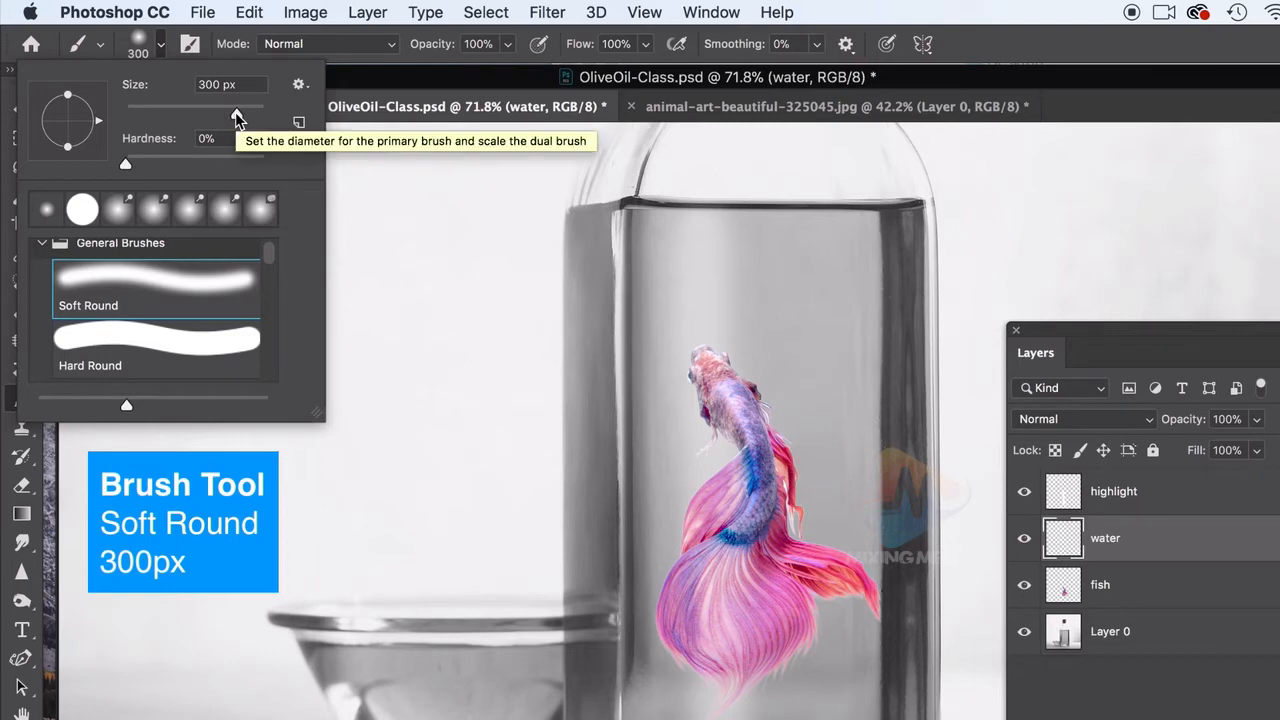
{"action": "left_click", "coordinate": [221, 34]}
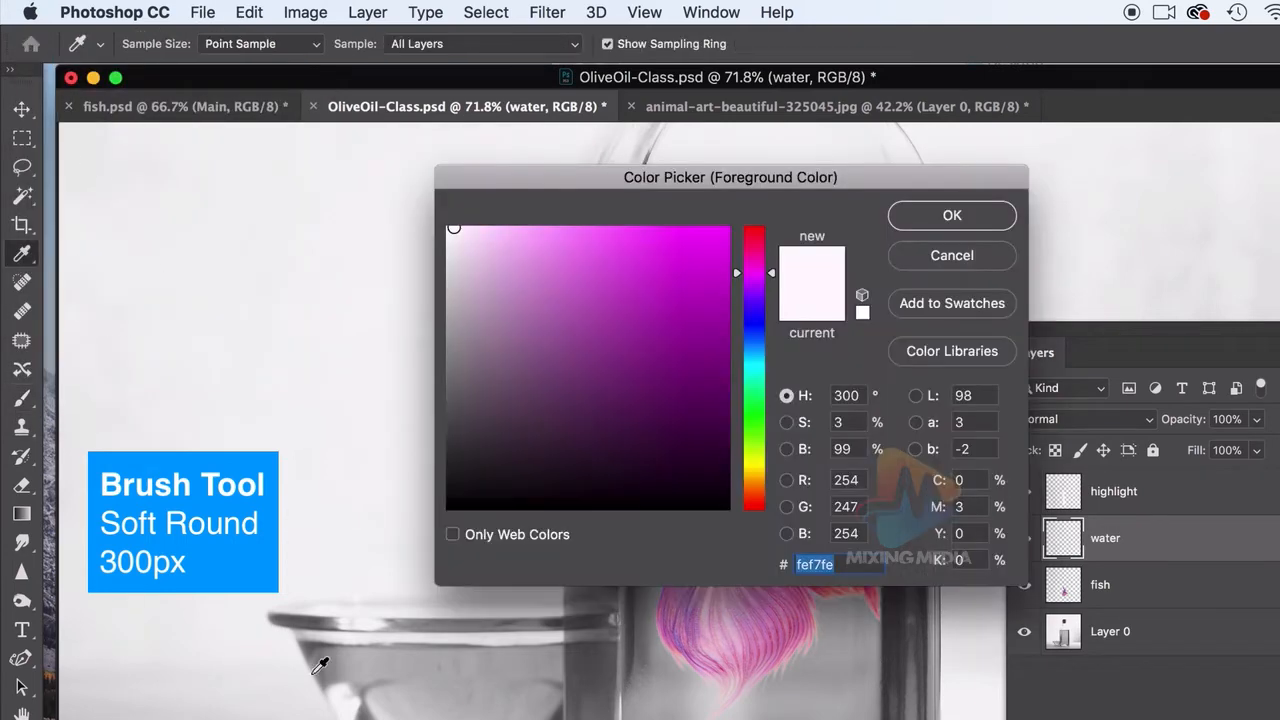
Step: Set the foreground color to the light blue 6bb9dd
{"action": "left_click", "coordinate": [760, 346]}
{"action": "left_click", "coordinate": [617, 261]}
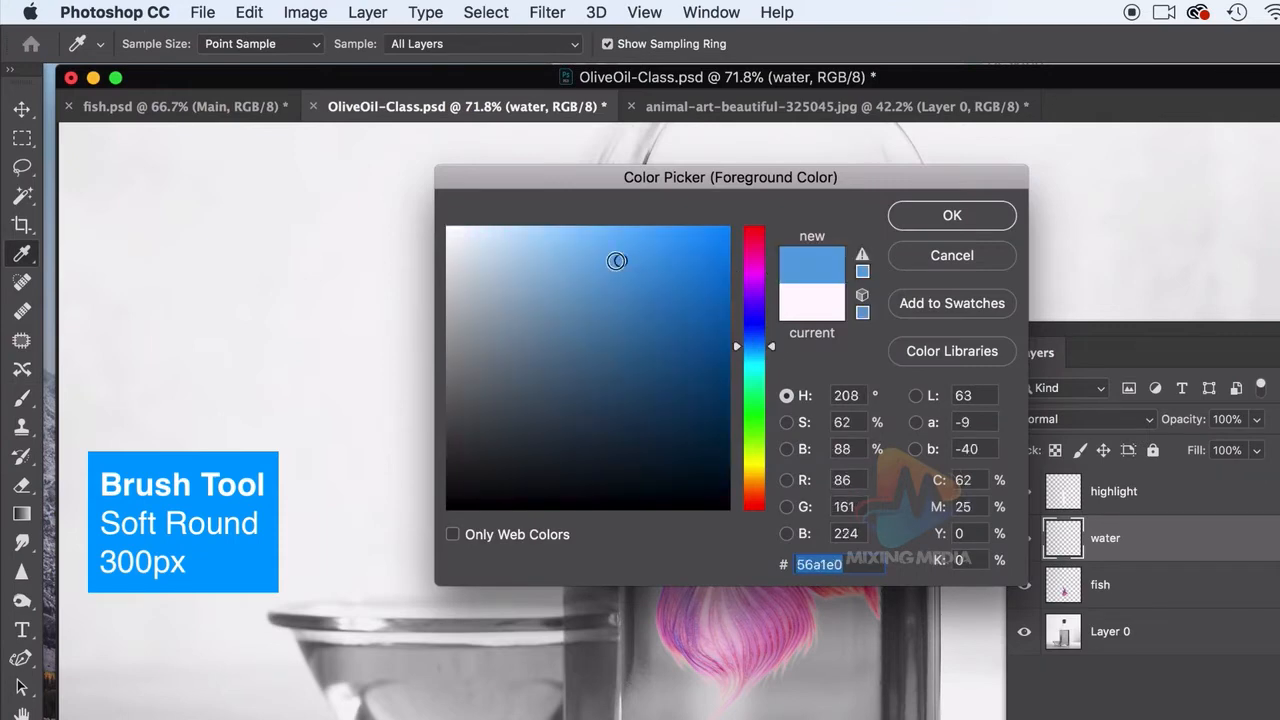
{"action": "left_click", "coordinate": [594, 265]}
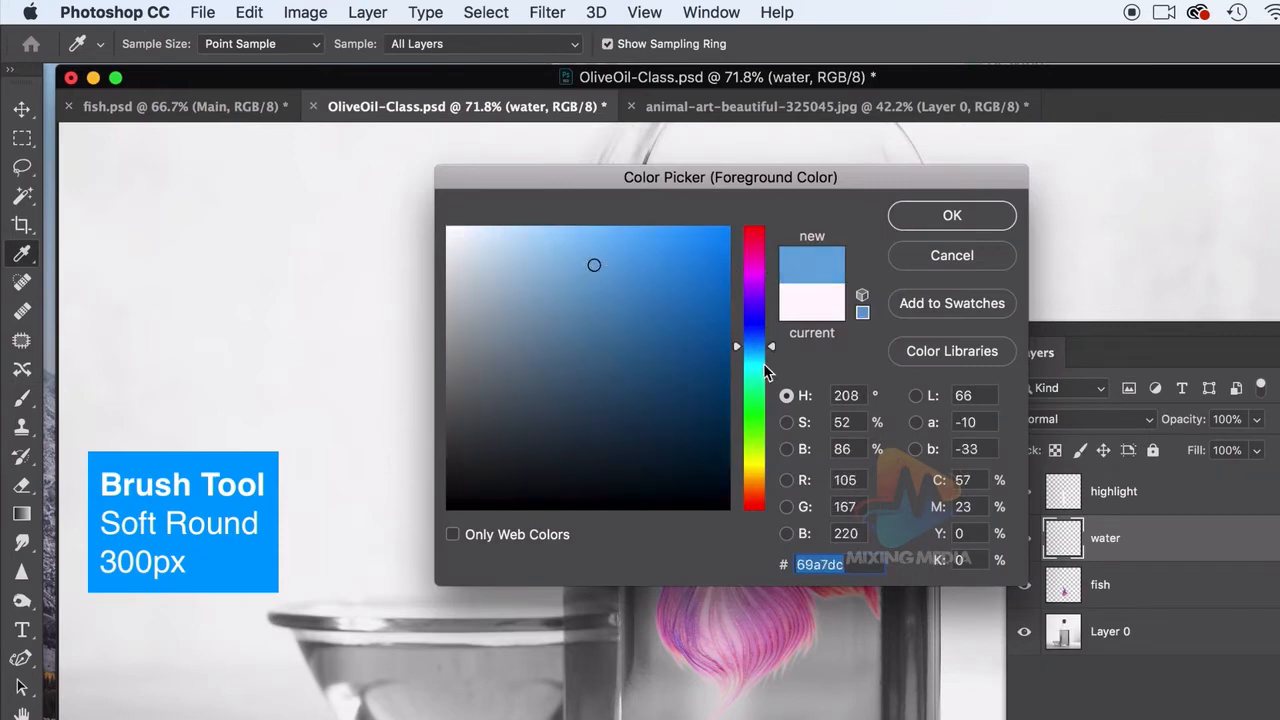
{"action": "mouse_move", "coordinate": [775, 347]}
{"action": "left_mouse_down"}
{"action": "mouse_move", "coordinate": [762, 337]}
{"action": "mouse_move", "coordinate": [769, 353]}
{"action": "left_mouse_up"}
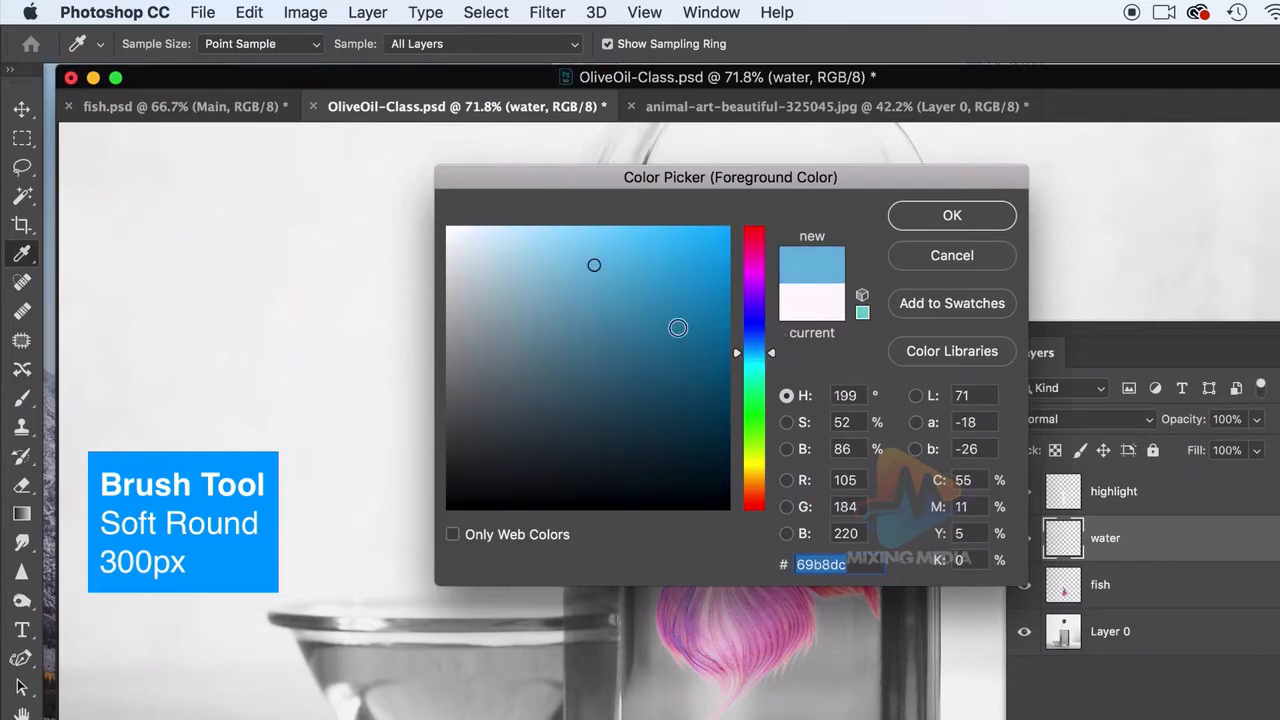
{"action": "left_click_drag", "start_coordinate": [590, 263], "coordinate": [592, 263]}
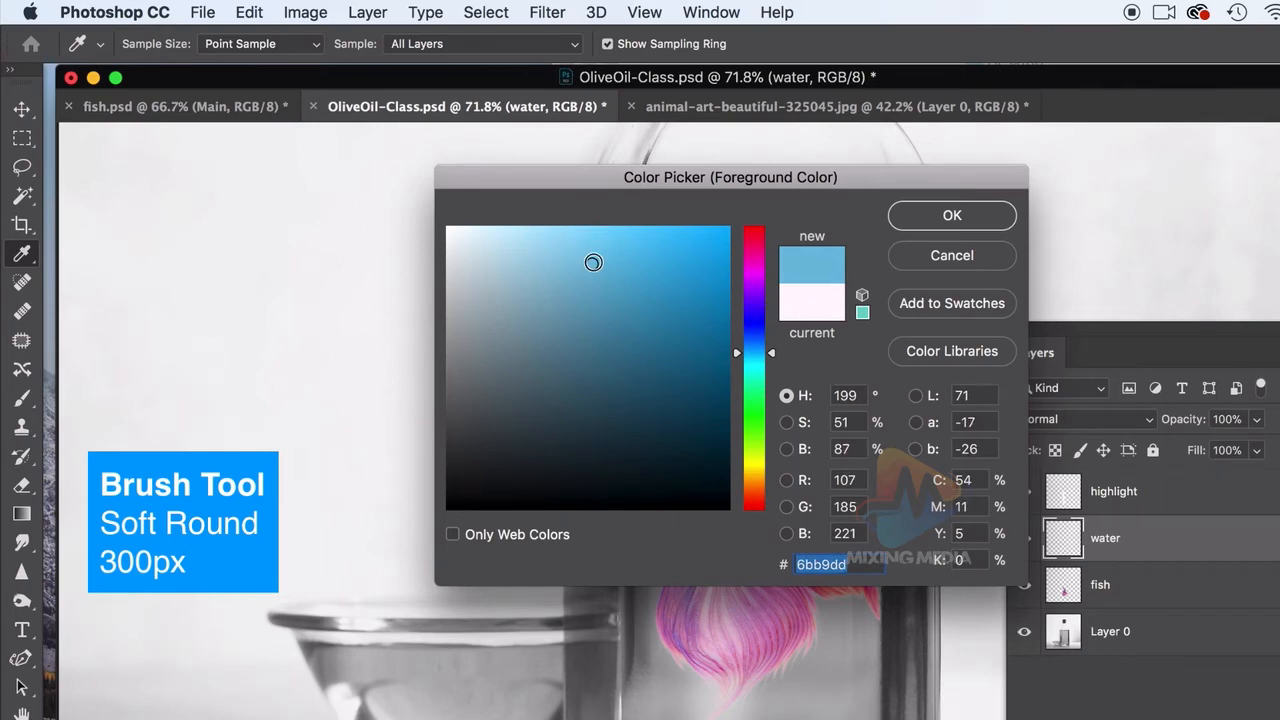
{"action": "left_click", "coordinate": [932, 216]}
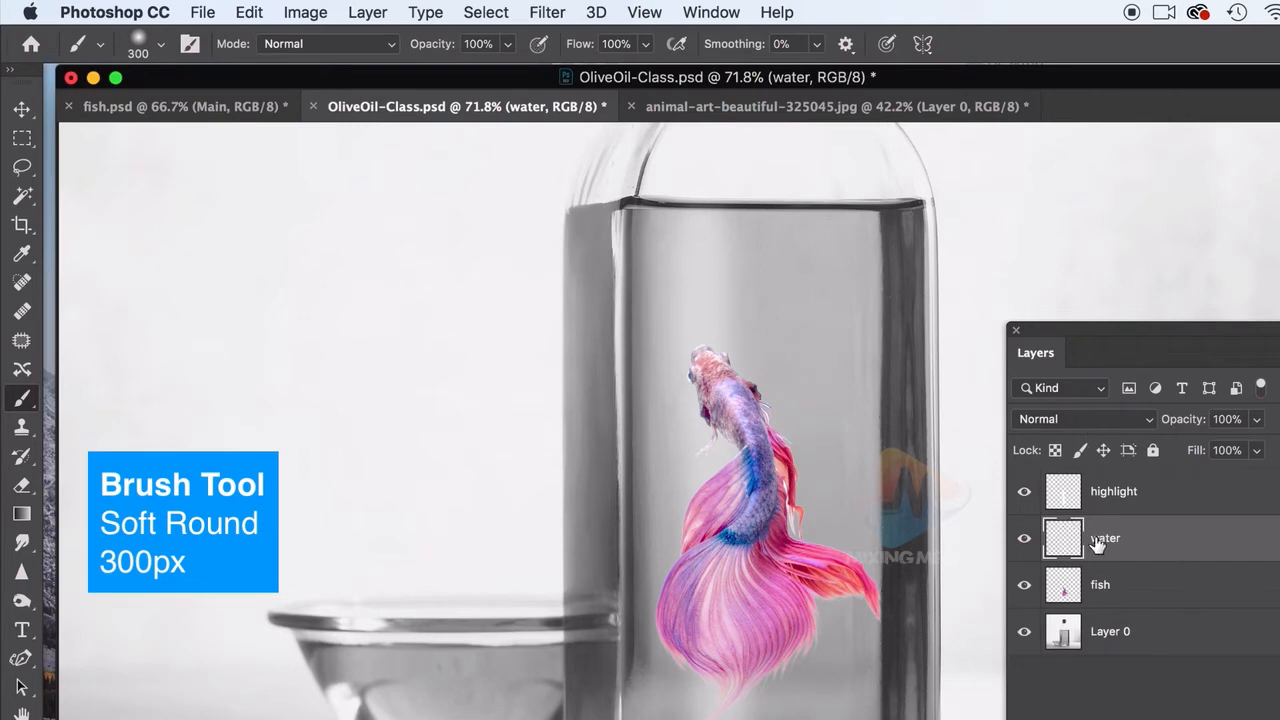
Step: Set the water layer's blending mode to Soft Light and paint light blue over all the liquid in the bottle
{"action": "left_click", "coordinate": [1084, 424]}
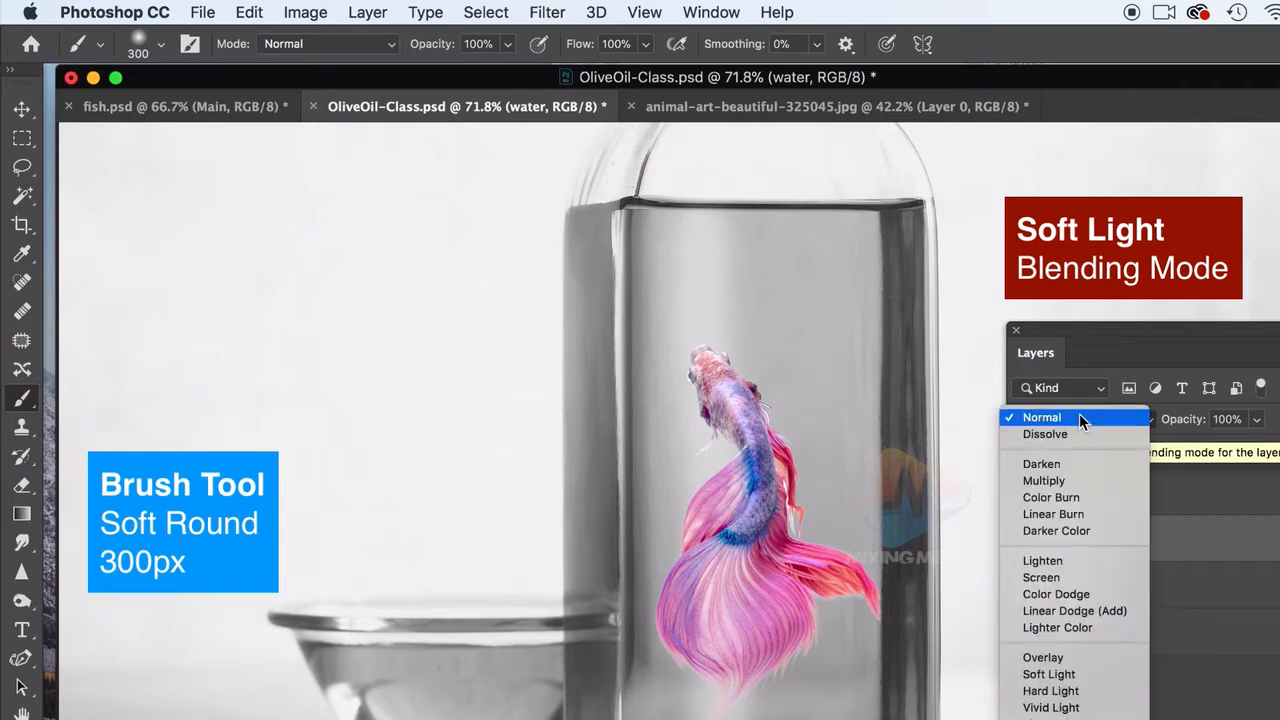
{"action": "left_click", "coordinate": [1062, 677]}
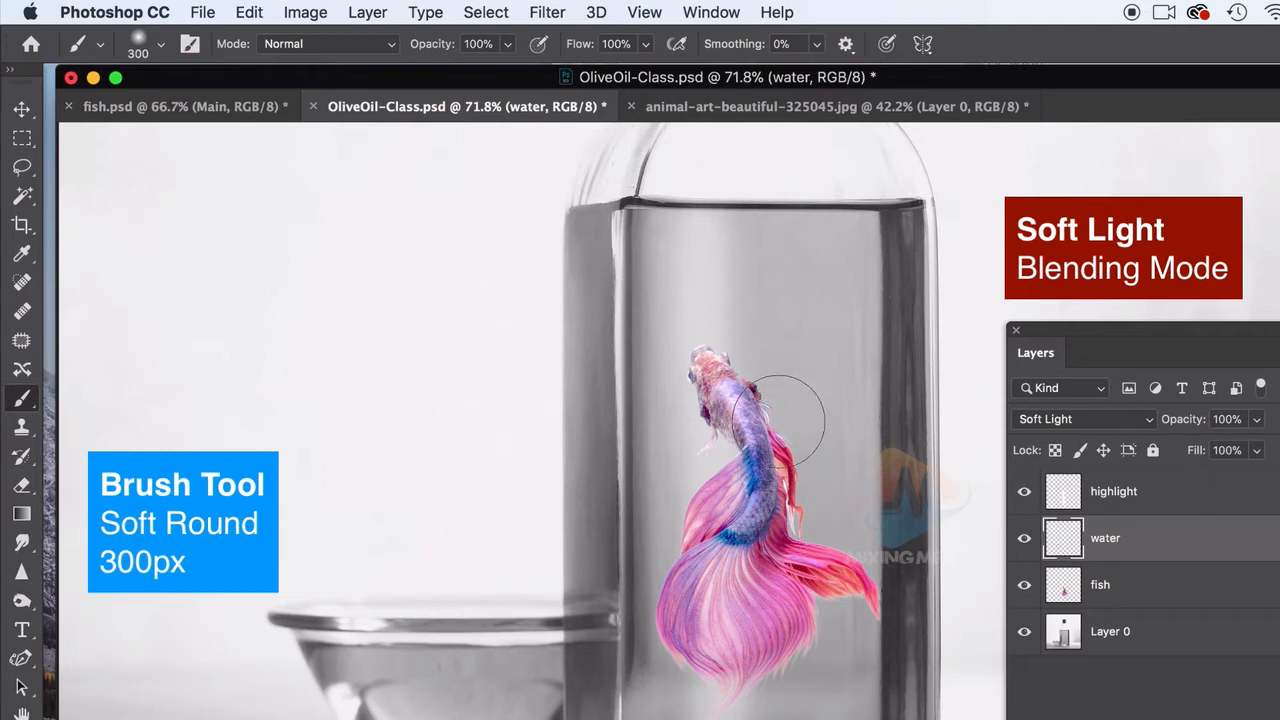
{"action": "left_click", "coordinate": [812, 342]}
{"action": "mouse_move", "coordinate": [764, 492]}
{"action": "left_mouse_down"}
{"action": "mouse_move", "coordinate": [744, 327]}
{"action": "mouse_move", "coordinate": [719, 453]}
{"action": "mouse_move", "coordinate": [675, 305]}
{"action": "mouse_move", "coordinate": [709, 311]}
{"action": "mouse_move", "coordinate": [738, 376]}
{"action": "left_mouse_up"}
{"action": "mouse_move", "coordinate": [628, 258]}
{"action": "left_mouse_down"}
{"action": "mouse_move", "coordinate": [663, 266]}
{"action": "mouse_move", "coordinate": [857, 229]}
{"action": "mouse_move", "coordinate": [873, 715]}
{"action": "mouse_move", "coordinate": [586, 719]}
{"action": "mouse_move", "coordinate": [605, 240]}
{"action": "mouse_move", "coordinate": [571, 365]}
{"action": "mouse_move", "coordinate": [432, 361]}
{"action": "mouse_move", "coordinate": [606, 398]}
{"action": "mouse_move", "coordinate": [628, 528]}
{"action": "mouse_move", "coordinate": [767, 717]}
{"action": "mouse_move", "coordinate": [877, 709]}
{"action": "mouse_move", "coordinate": [868, 248]}
{"action": "mouse_move", "coordinate": [662, 338]}
{"action": "mouse_move", "coordinate": [801, 340]}
{"action": "mouse_move", "coordinate": [828, 614]}
{"action": "mouse_move", "coordinate": [657, 600]}
{"action": "mouse_move", "coordinate": [885, 270]}
{"action": "mouse_move", "coordinate": [820, 513]}
{"action": "mouse_move", "coordinate": [770, 601]}
{"action": "mouse_move", "coordinate": [768, 663]}
{"action": "mouse_move", "coordinate": [738, 665]}
{"action": "left_mouse_up"}
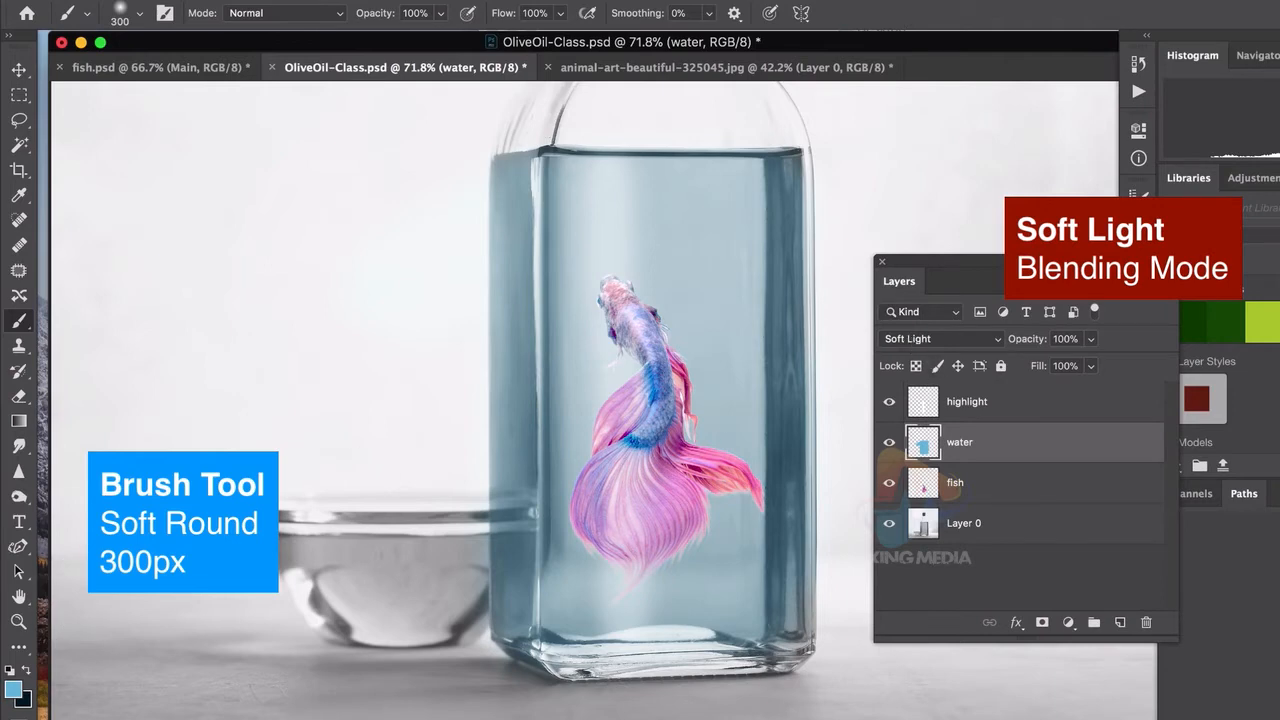
Step: Change the foreground color to the deeper blue 3b86d3 and paint it over the bottle's liquid around the fish
{"action": "left_click", "coordinate": [15, 690]}
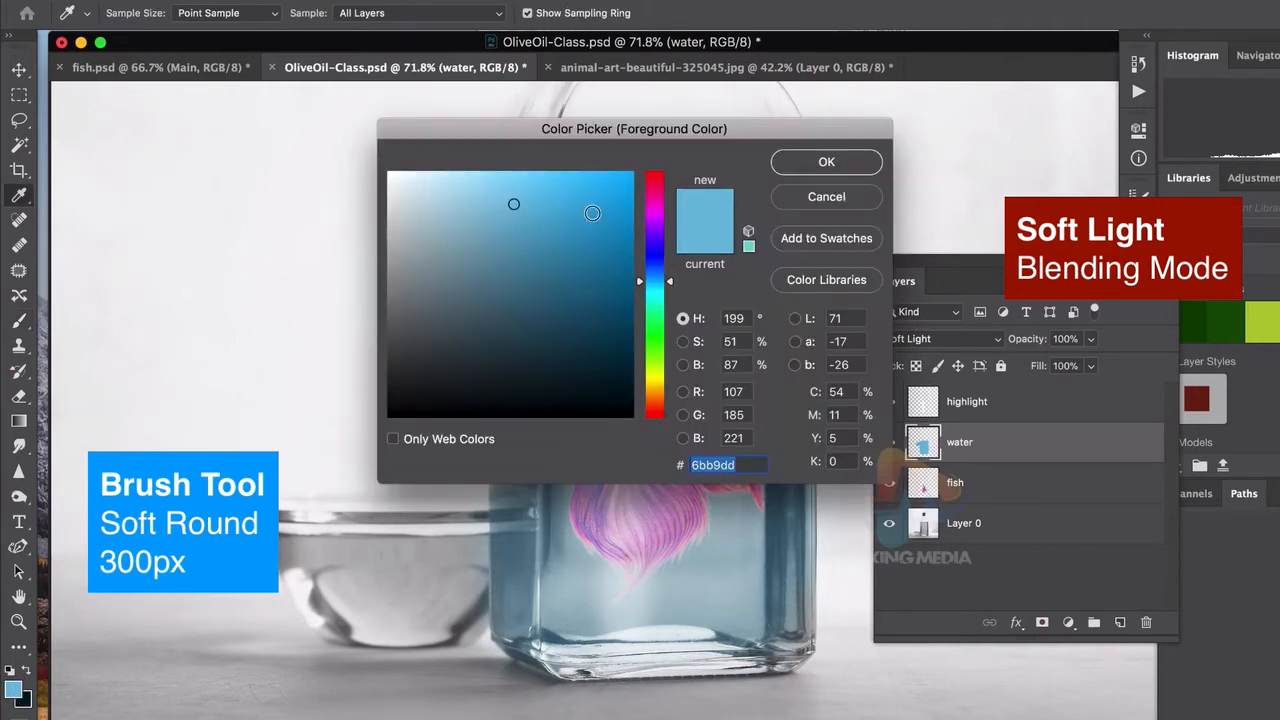
{"action": "left_click", "coordinate": [664, 273]}
{"action": "left_click", "coordinate": [584, 238]}
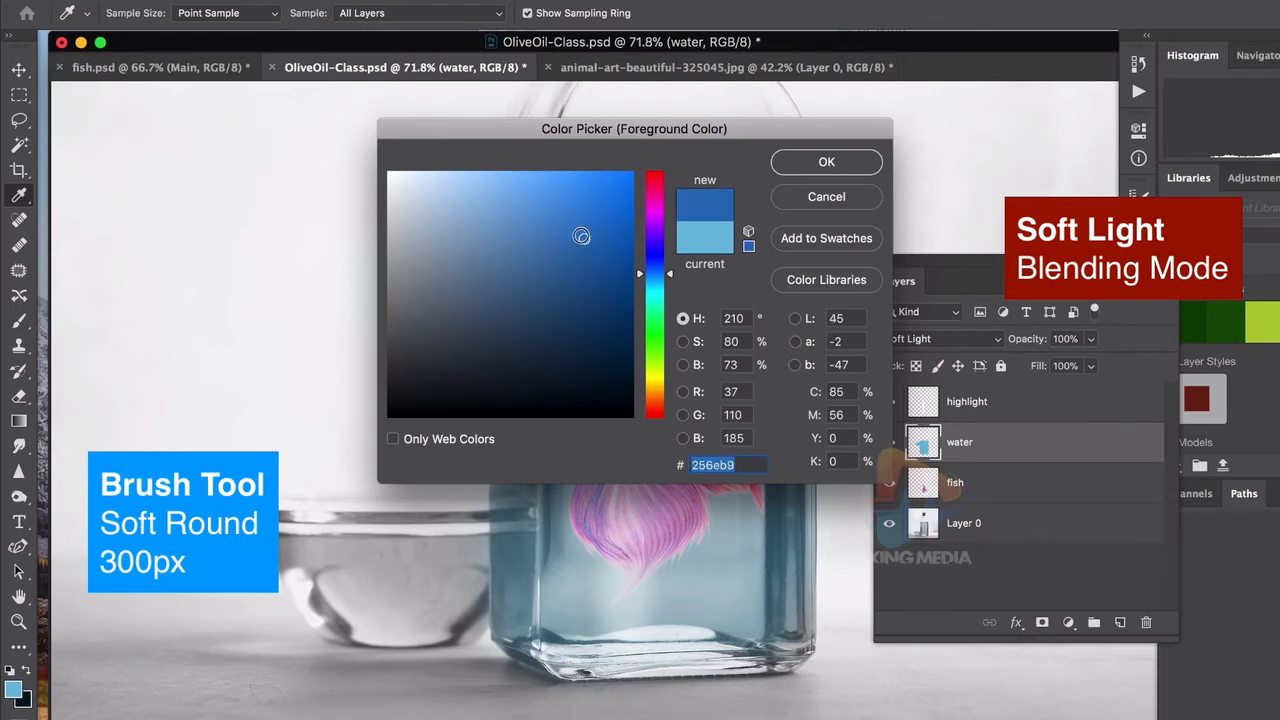
{"action": "left_click", "coordinate": [565, 214]}
{"action": "left_click", "coordinate": [838, 165]}
{"action": "mouse_move", "coordinate": [736, 556]}
{"action": "left_mouse_down"}
{"action": "mouse_move", "coordinate": [592, 622]}
{"action": "mouse_move", "coordinate": [724, 589]}
{"action": "mouse_move", "coordinate": [708, 397]}
{"action": "mouse_move", "coordinate": [657, 549]}
{"action": "mouse_move", "coordinate": [586, 471]}
{"action": "left_mouse_up"}
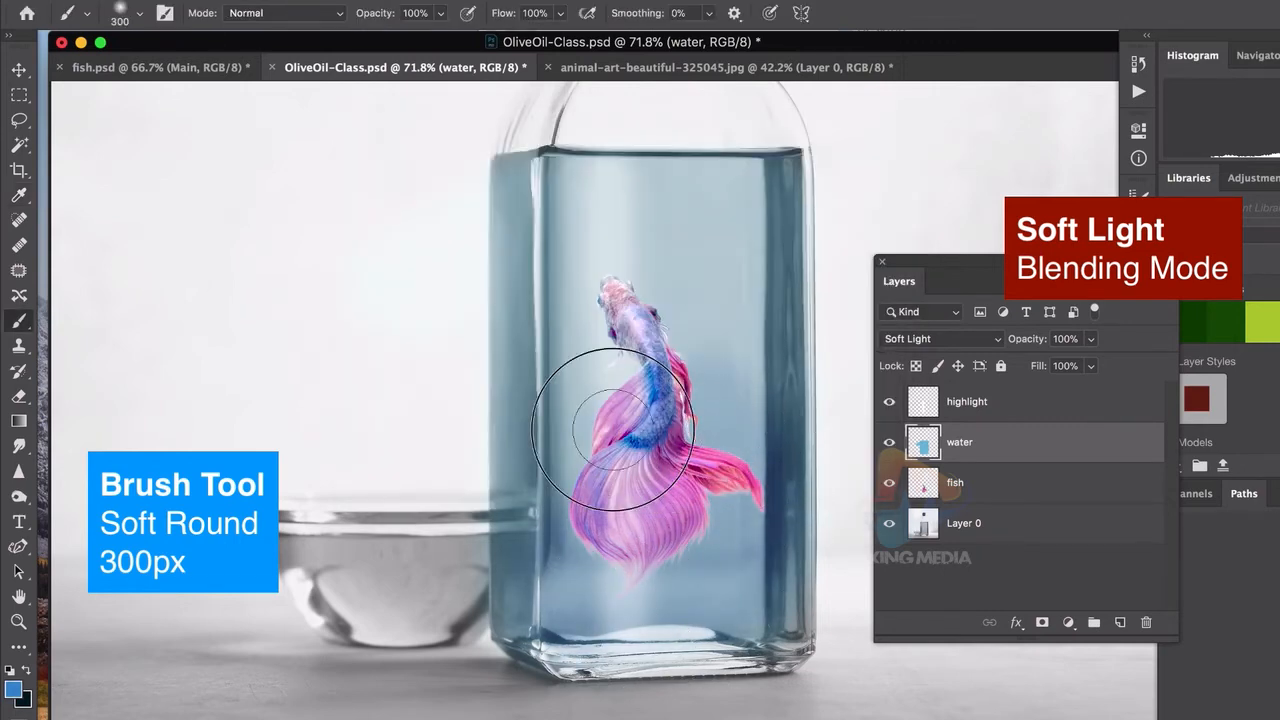
{"action": "mouse_move", "coordinate": [616, 269]}
{"action": "left_mouse_down"}
{"action": "mouse_move", "coordinate": [527, 440]}
{"action": "mouse_move", "coordinate": [527, 540]}
{"action": "mouse_move", "coordinate": [521, 182]}
{"action": "mouse_move", "coordinate": [573, 383]}
{"action": "mouse_move", "coordinate": [700, 438]}
{"action": "mouse_move", "coordinate": [770, 203]}
{"action": "mouse_move", "coordinate": [761, 590]}
{"action": "mouse_move", "coordinate": [568, 620]}
{"action": "mouse_move", "coordinate": [693, 592]}
{"action": "mouse_move", "coordinate": [720, 578]}
{"action": "left_mouse_up"}
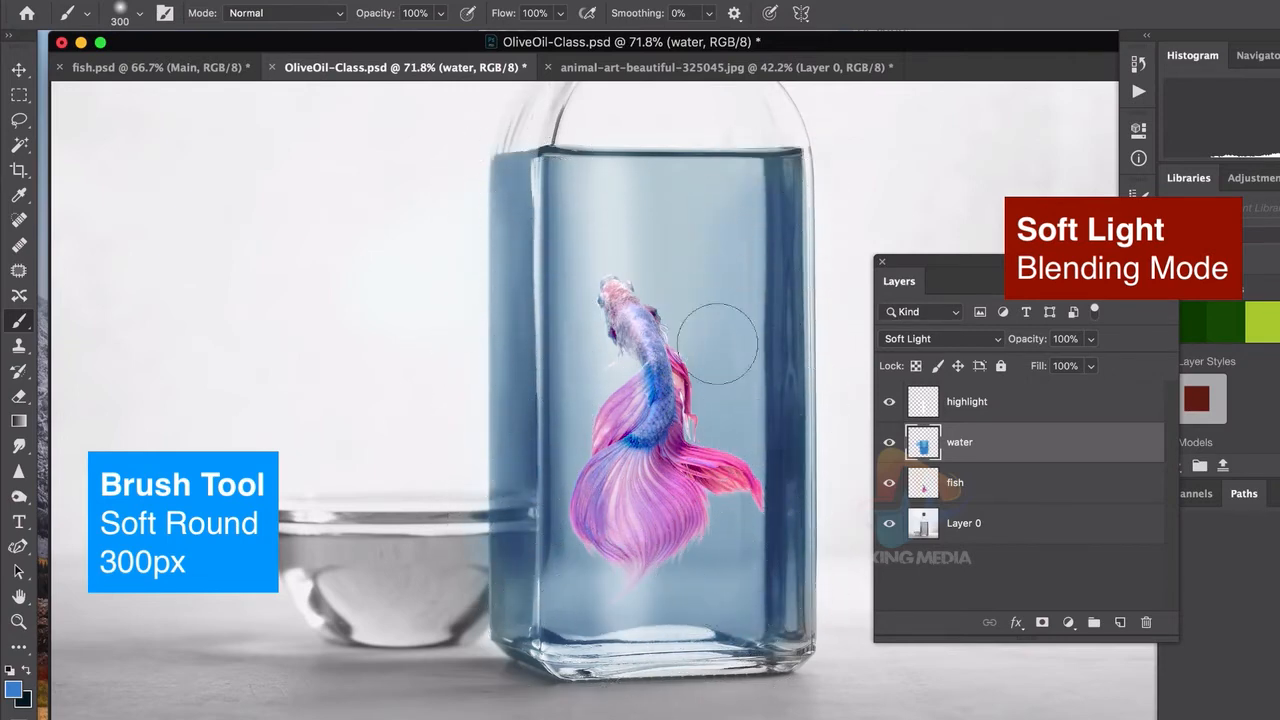
Step: Pick a more saturated blue foreground color and brush it over the lower part and sides of the water
{"action": "left_click", "coordinate": [18, 691]}
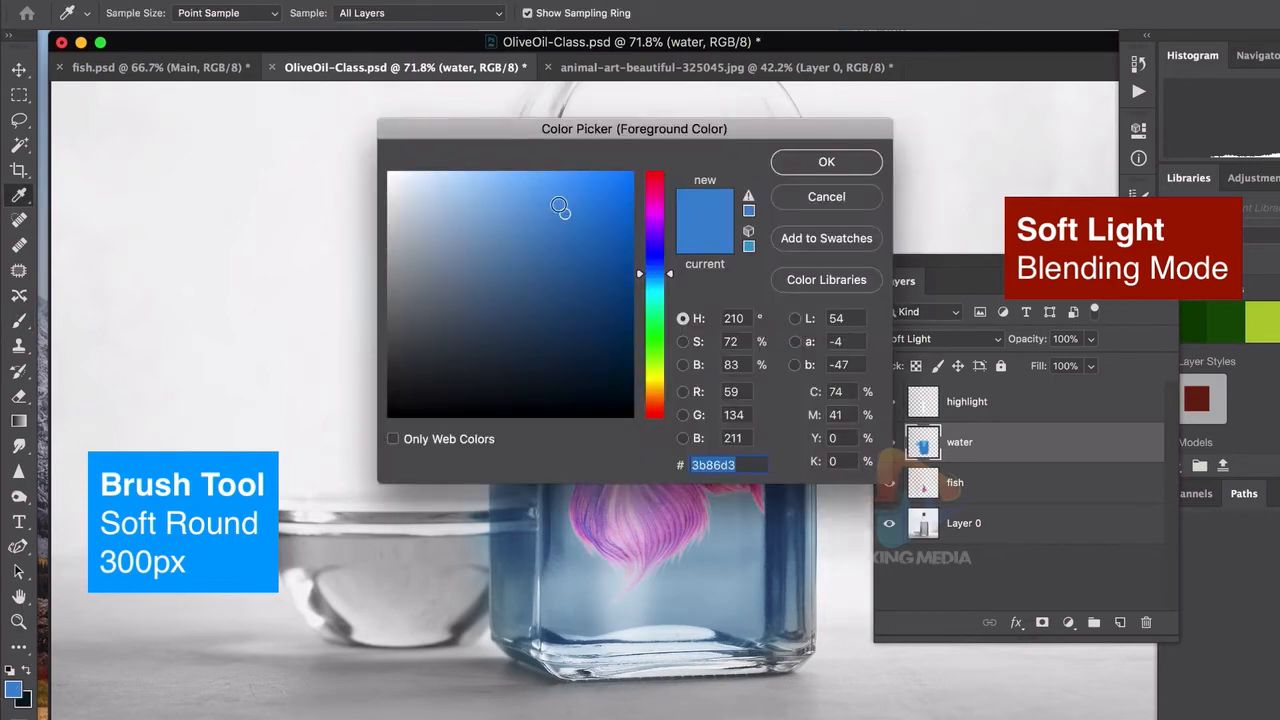
{"action": "left_click", "coordinate": [603, 195]}
{"action": "left_click", "coordinate": [828, 163]}
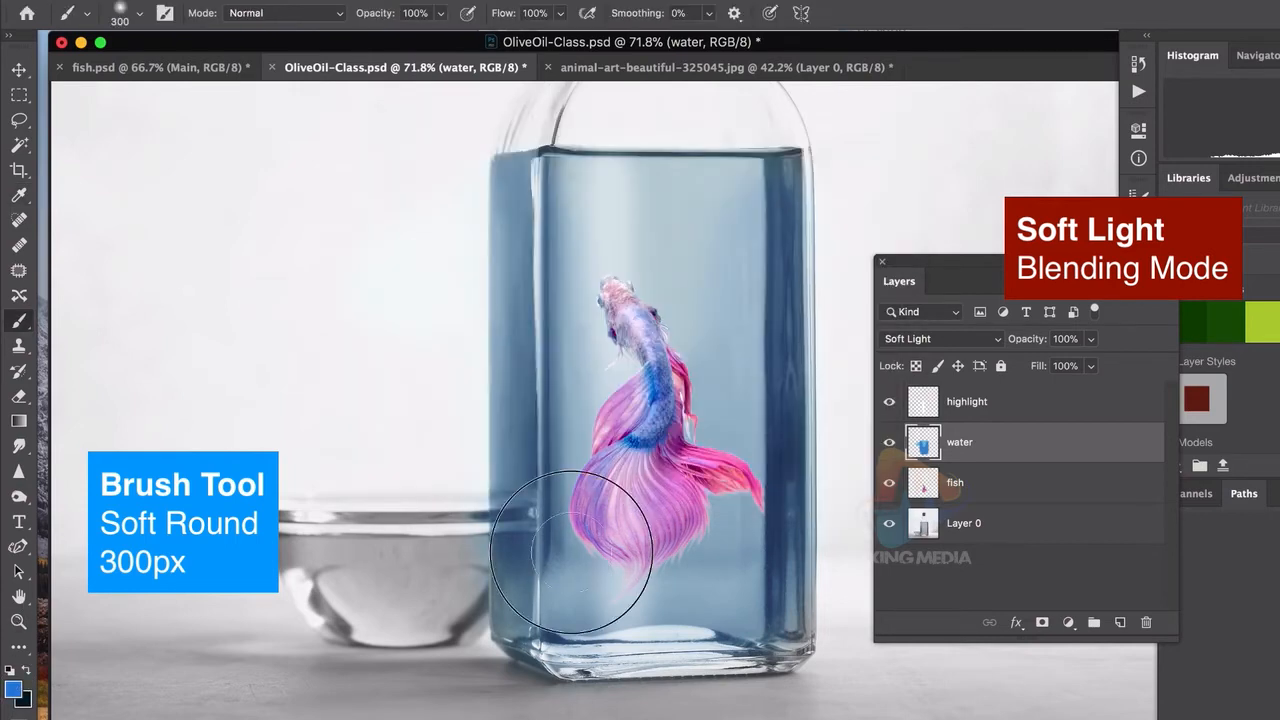
{"action": "mouse_move", "coordinate": [708, 595]}
{"action": "left_mouse_down"}
{"action": "mouse_move", "coordinate": [733, 485]}
{"action": "mouse_move", "coordinate": [726, 413]}
{"action": "mouse_move", "coordinate": [733, 483]}
{"action": "left_mouse_up"}
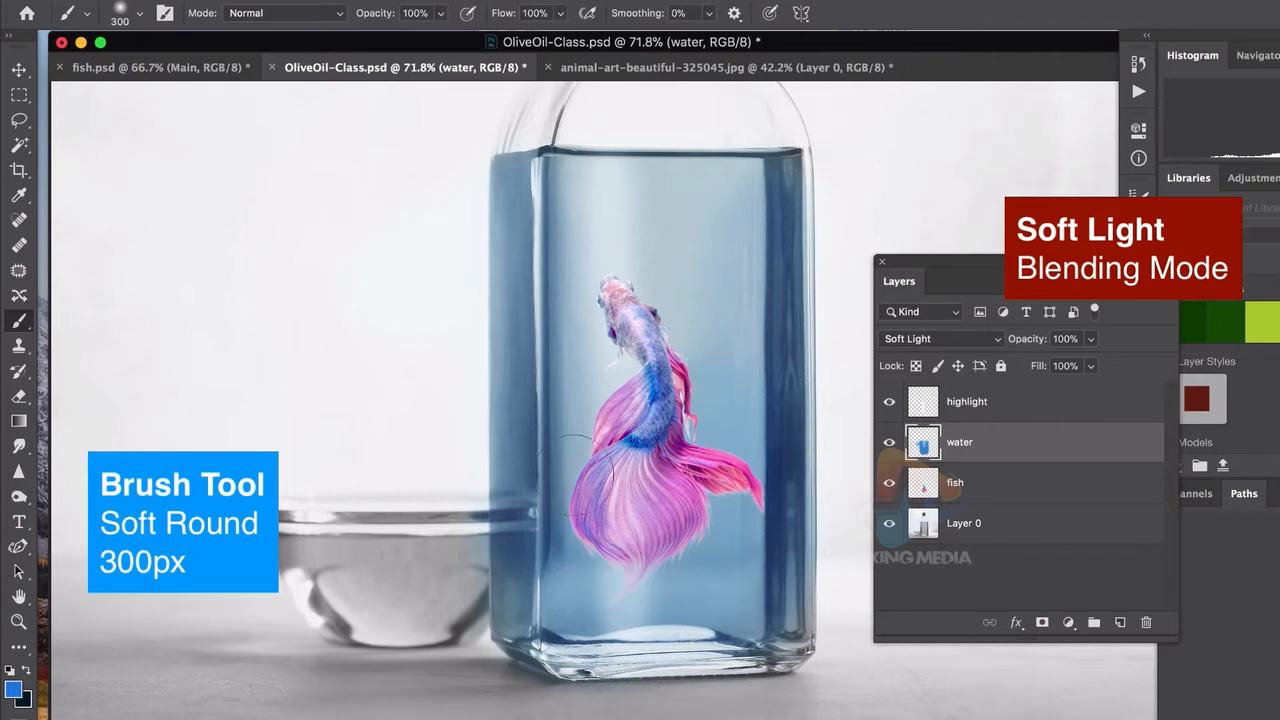
{"action": "left_click_drag", "start_coordinate": [575, 475], "coordinate": [580, 436]}
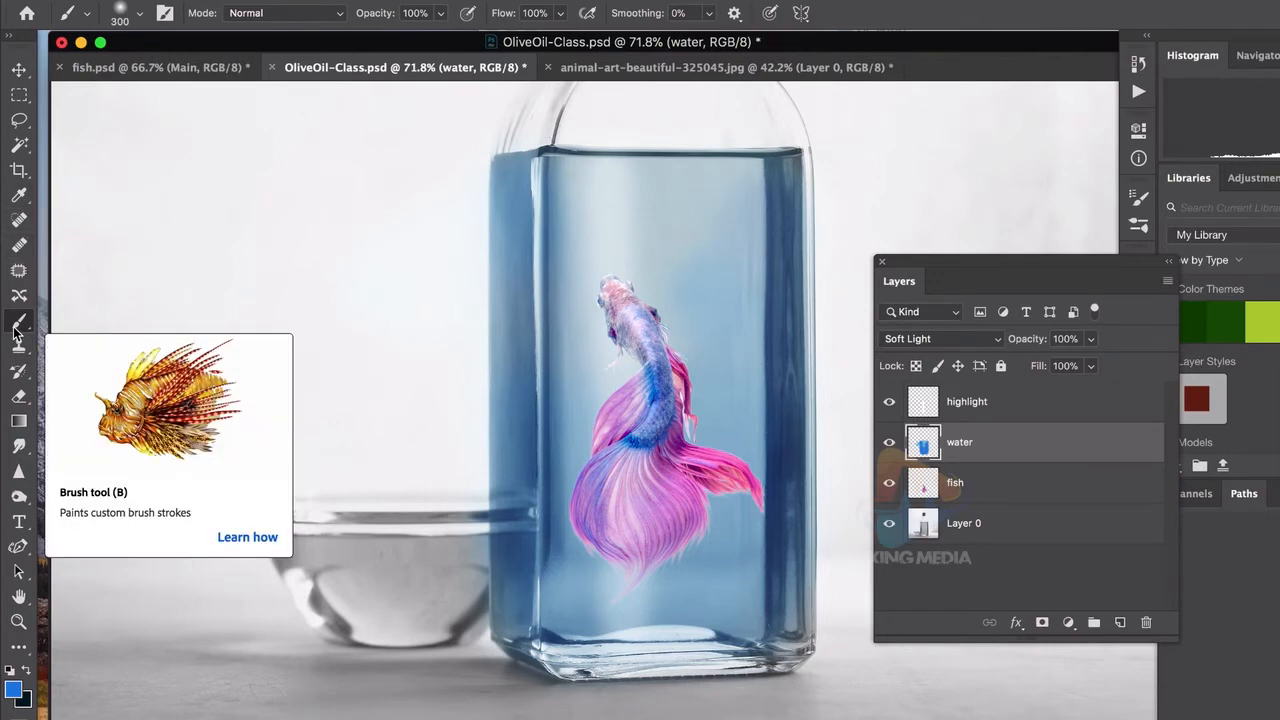
Step: Set up the Eraser tool with a Soft Round tip at 99 px and 0% hardness
{"action": "left_click", "coordinate": [18, 395]}
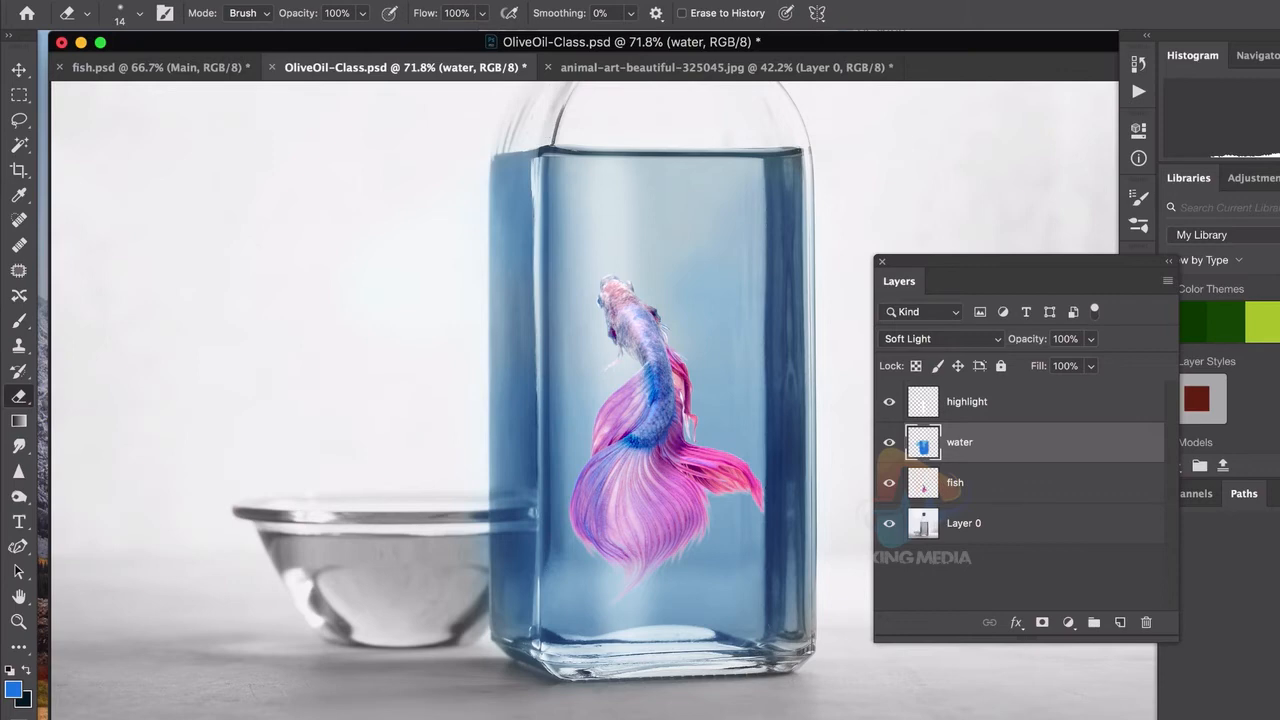
{"action": "left_click", "coordinate": [139, 13]}
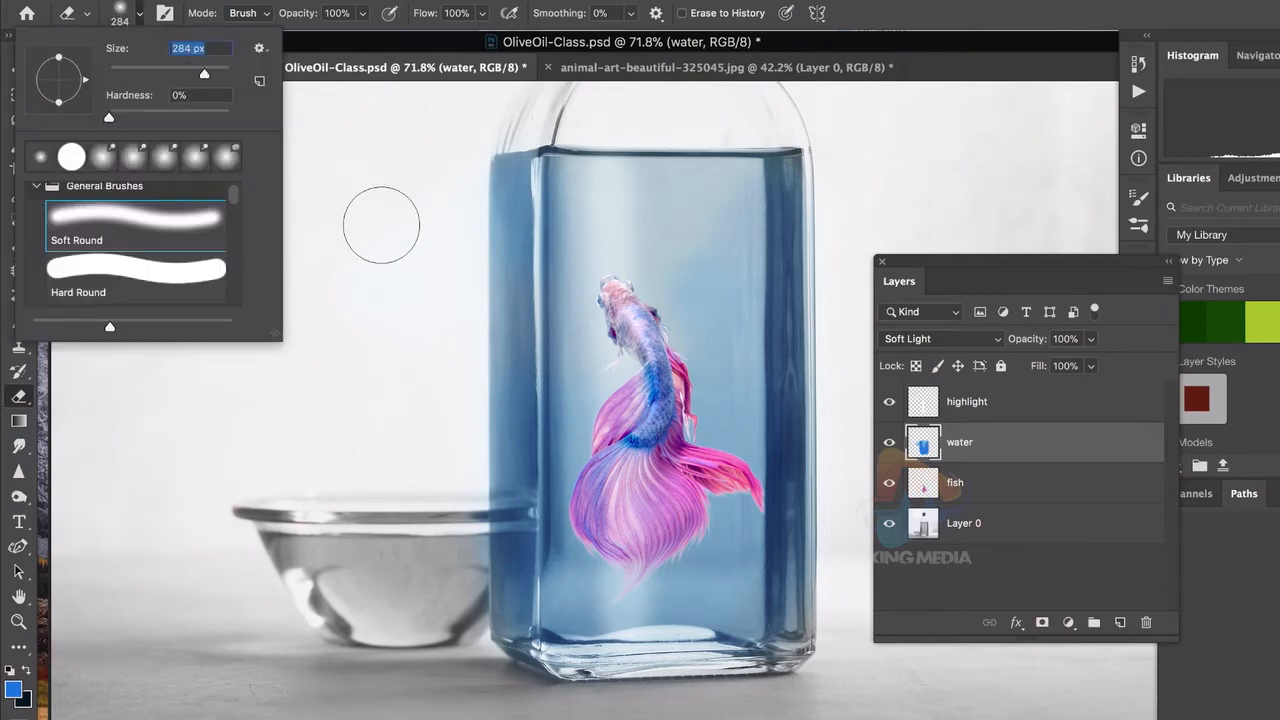
{"action": "left_click", "coordinate": [424, 180]}
{"action": "left_click", "coordinate": [139, 13]}
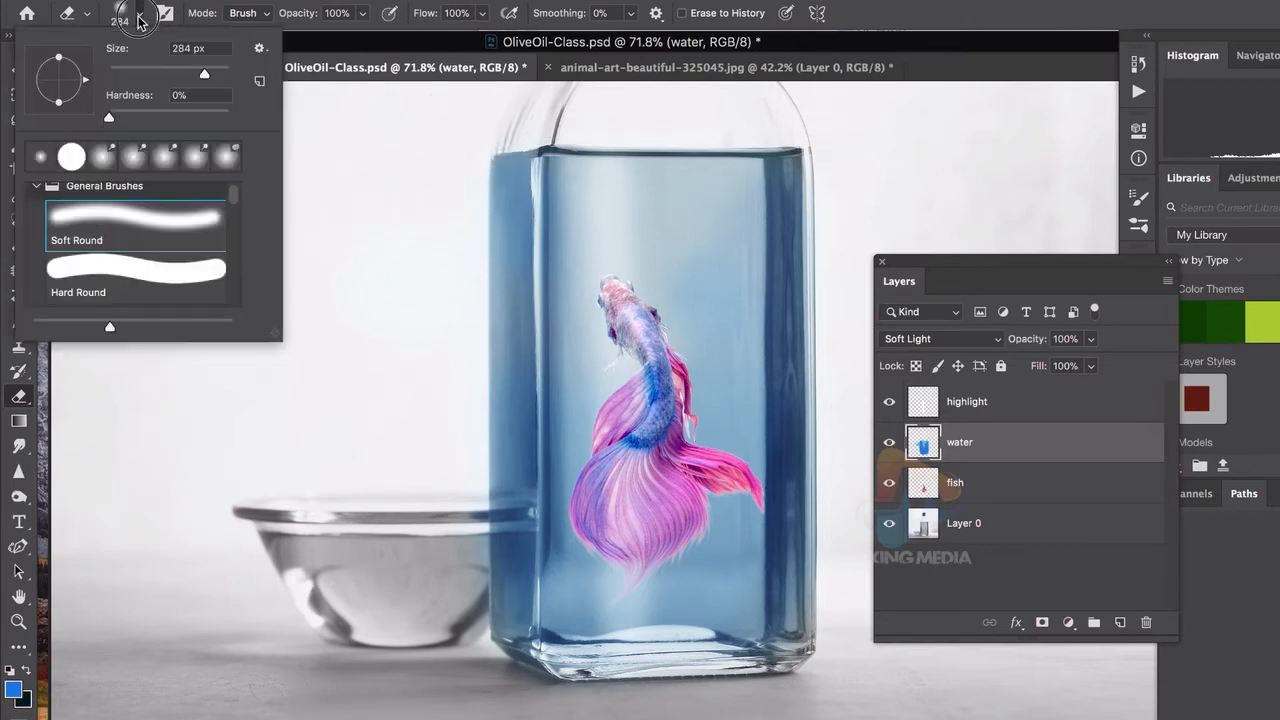
{"action": "left_click", "coordinate": [460, 173]}
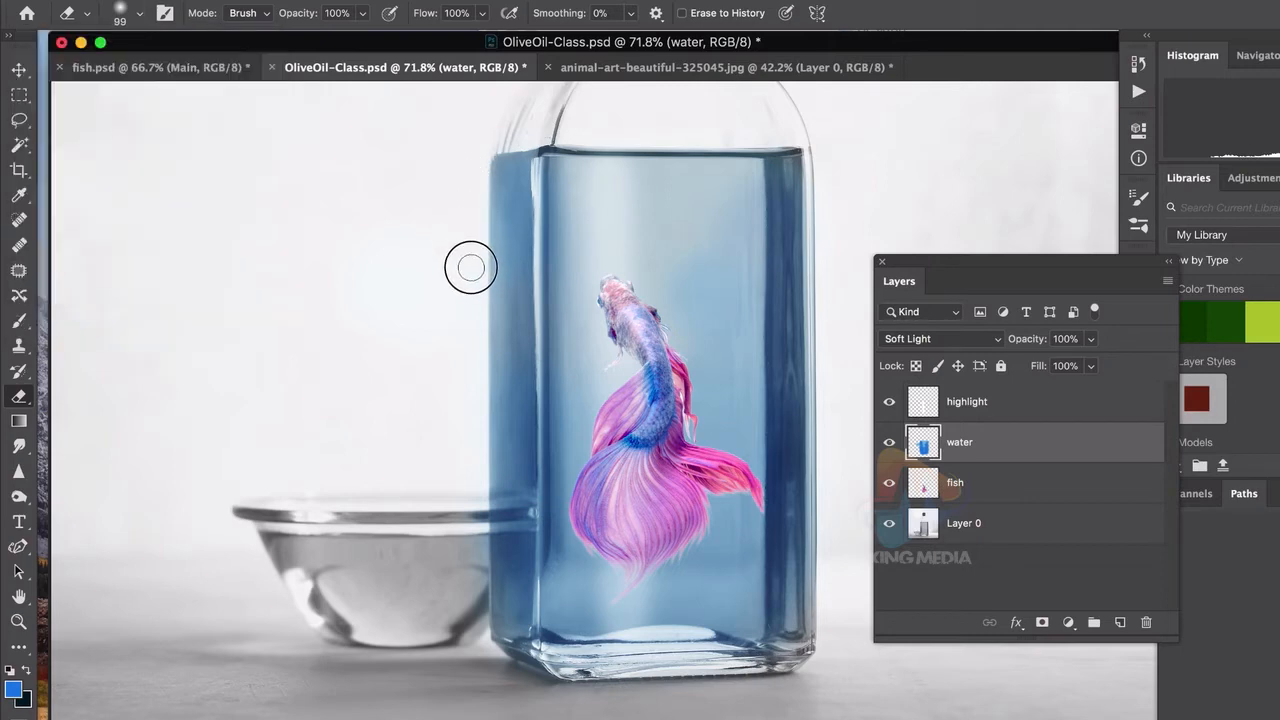
Step: Erase the blue spill above the waterline and along the clear glass base of the bottle on the water layer
{"action": "left_click_drag", "start_coordinate": [482, 149], "coordinate": [812, 138]}
{"action": "scroll", "coordinate": [665, 710], "scroll_direction": "up", "scroll_amount": 1}
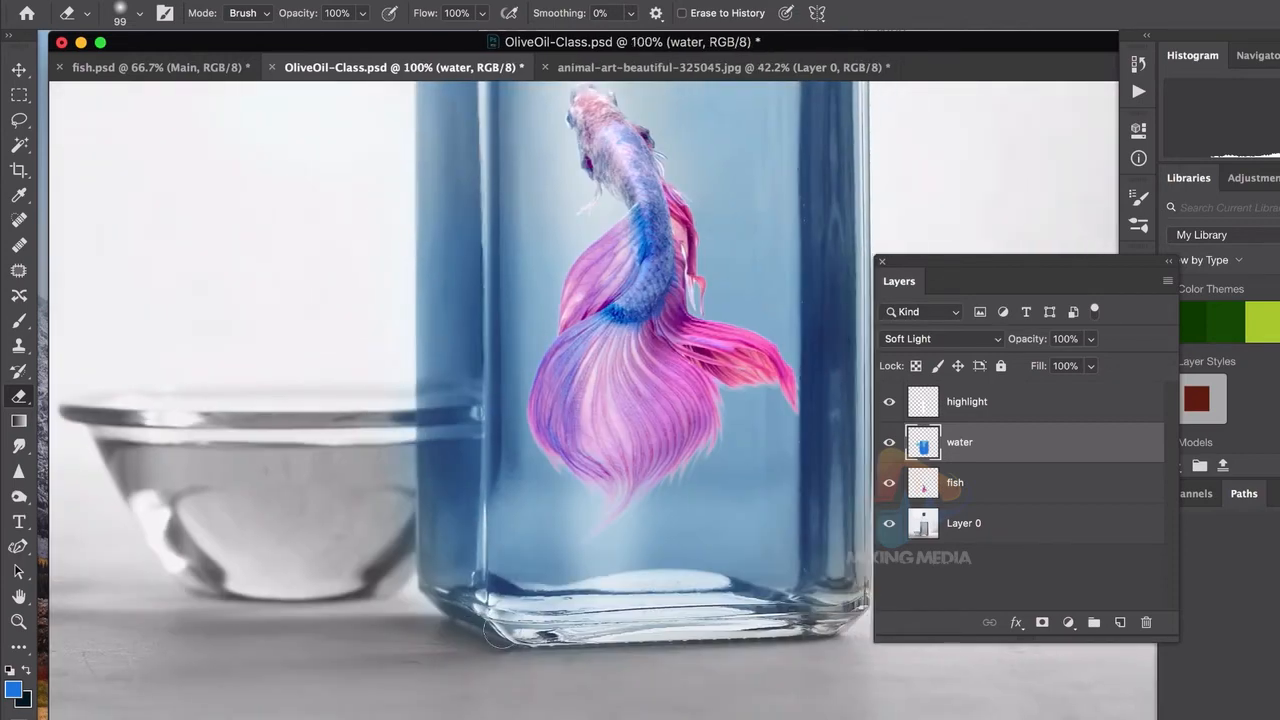
{"action": "scroll", "coordinate": [461, 652], "scroll_direction": "right", "scroll_amount": 3}
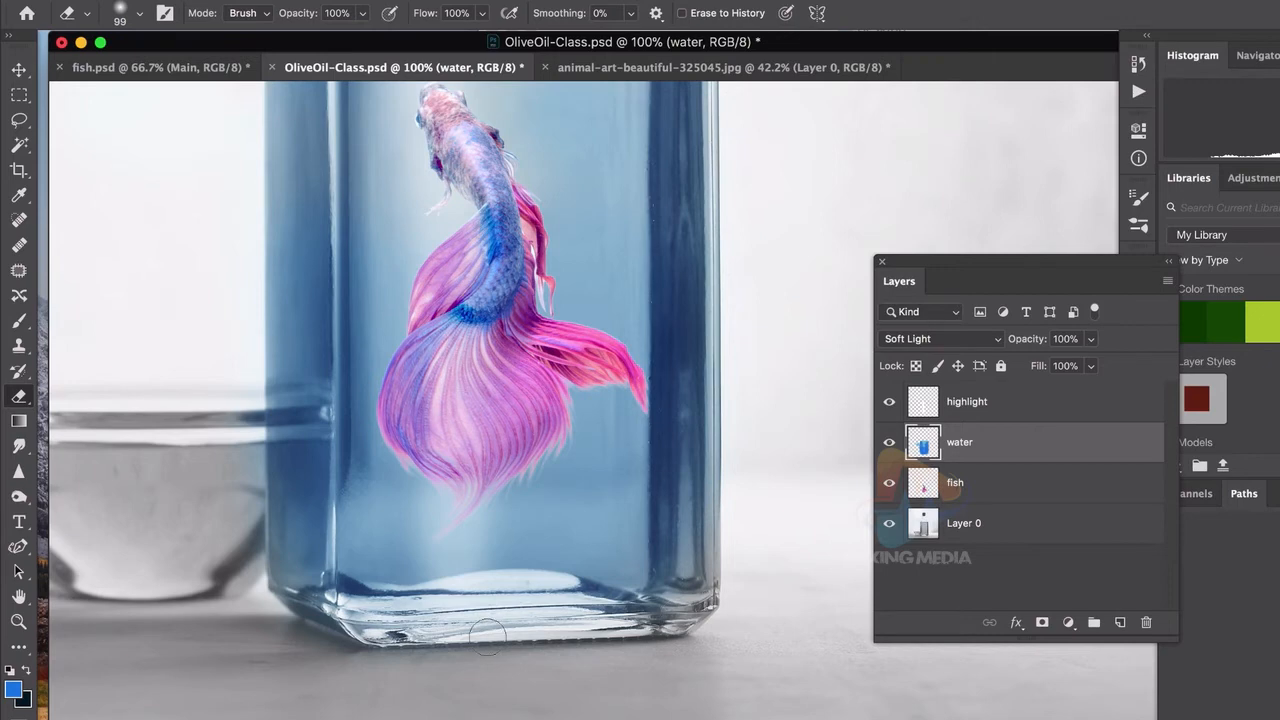
{"action": "scroll", "coordinate": [487, 632], "scroll_direction": "up", "scroll_amount": 2}
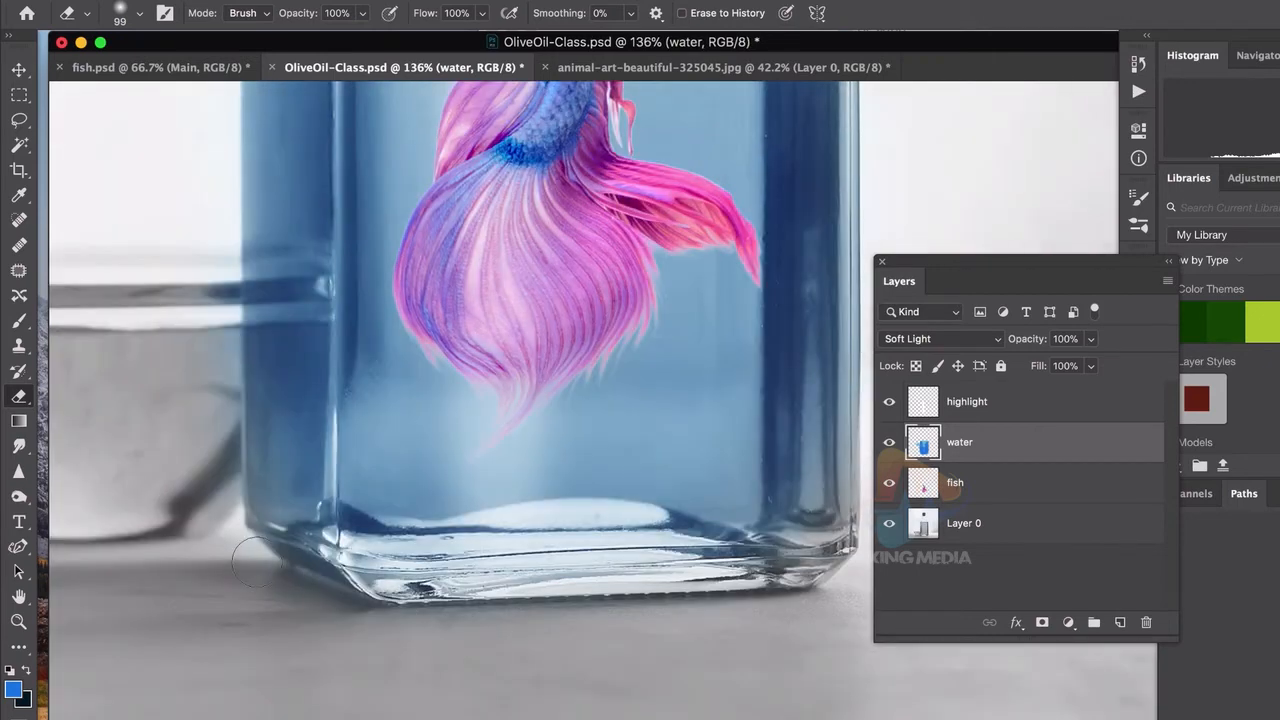
{"action": "mouse_move", "coordinate": [256, 563]}
{"action": "left_mouse_down"}
{"action": "mouse_move", "coordinate": [395, 595]}
{"action": "mouse_move", "coordinate": [830, 577]}
{"action": "mouse_move", "coordinate": [432, 590]}
{"action": "mouse_move", "coordinate": [318, 567]}
{"action": "mouse_move", "coordinate": [471, 591]}
{"action": "mouse_move", "coordinate": [781, 588]}
{"action": "mouse_move", "coordinate": [382, 595]}
{"action": "mouse_move", "coordinate": [241, 545]}
{"action": "mouse_move", "coordinate": [403, 591]}
{"action": "mouse_move", "coordinate": [657, 617]}
{"action": "mouse_move", "coordinate": [768, 598]}
{"action": "left_mouse_up"}
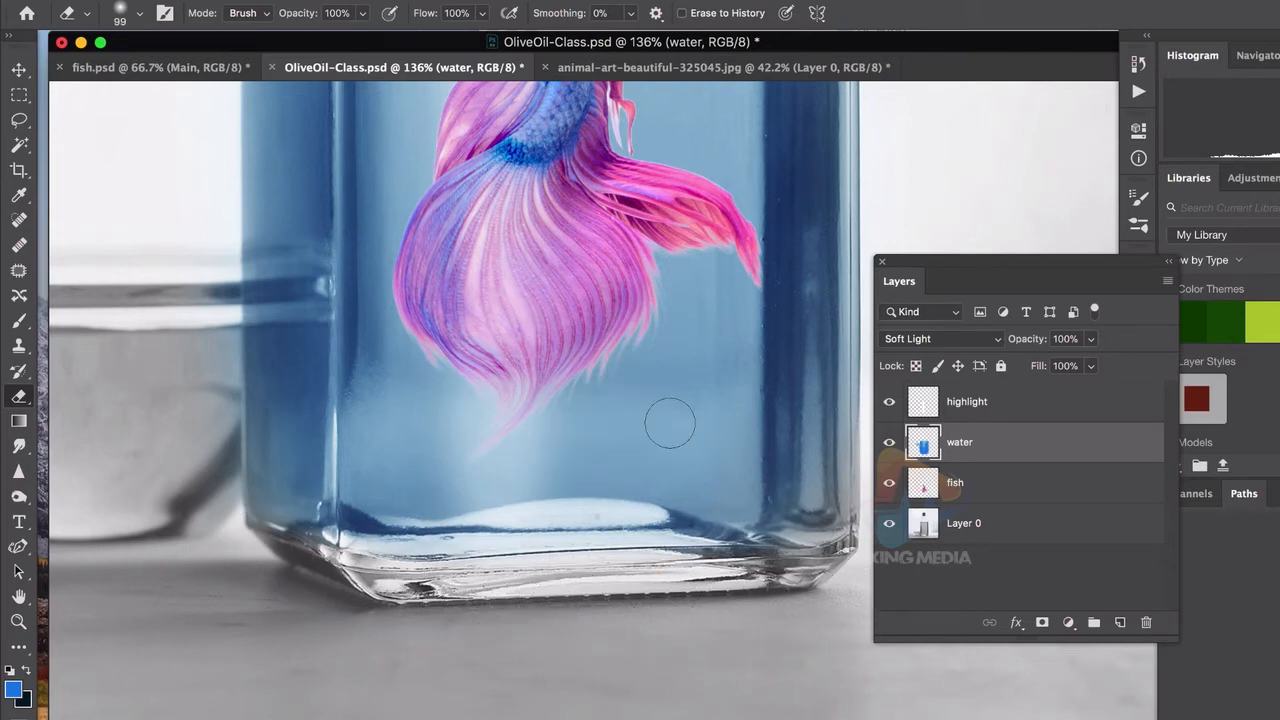
Step: Erase the blue spill outside the bottle's side edge next to the glass bowl
{"action": "scroll", "coordinate": [669, 423], "scroll_direction": "down", "scroll_amount": 5}
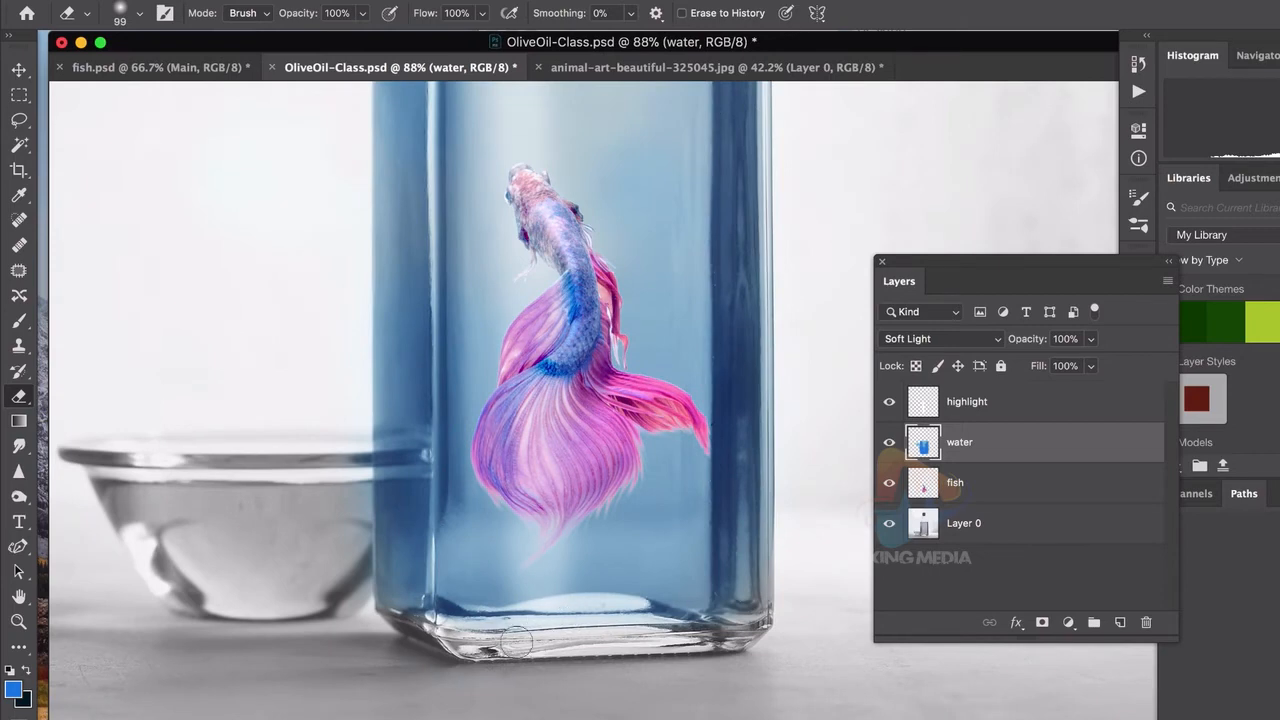
{"action": "scroll", "coordinate": [637, 637], "scroll_direction": "down", "scroll_amount": 2}
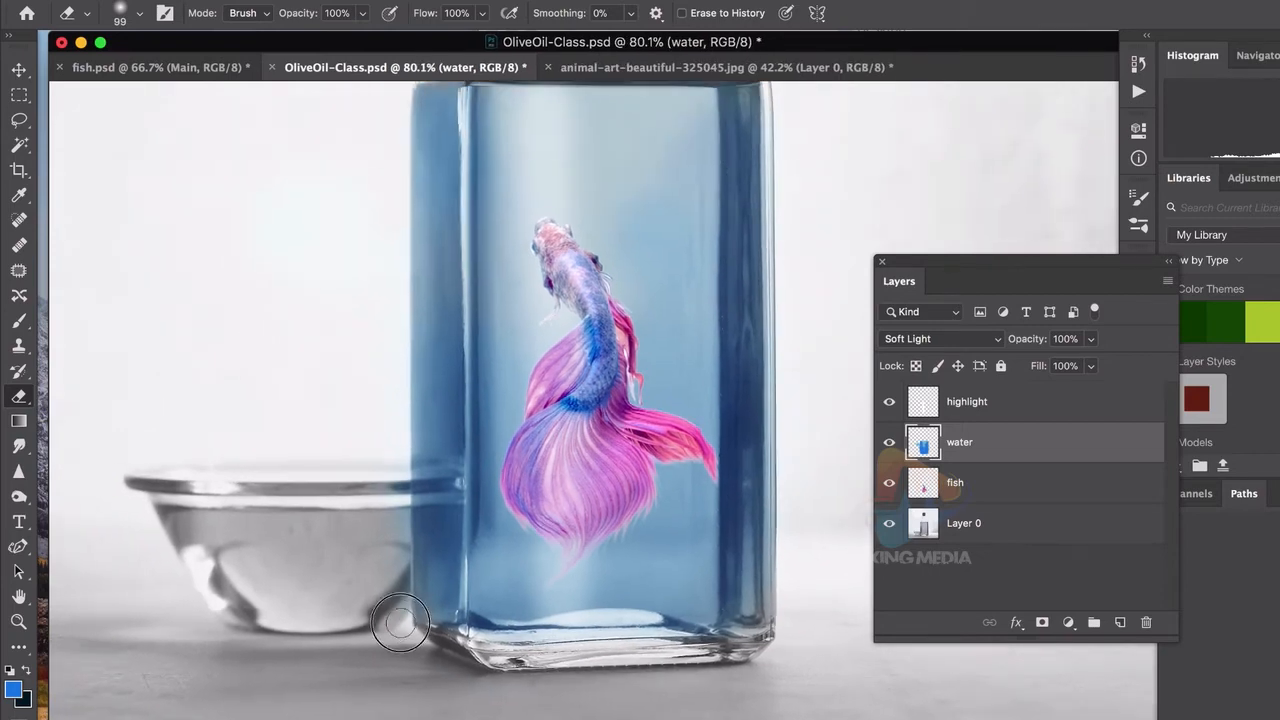
{"action": "left_click_drag", "start_coordinate": [398, 585], "coordinate": [394, 380]}
{"action": "scroll", "coordinate": [806, 509], "scroll_direction": "up", "scroll_amount": 5}
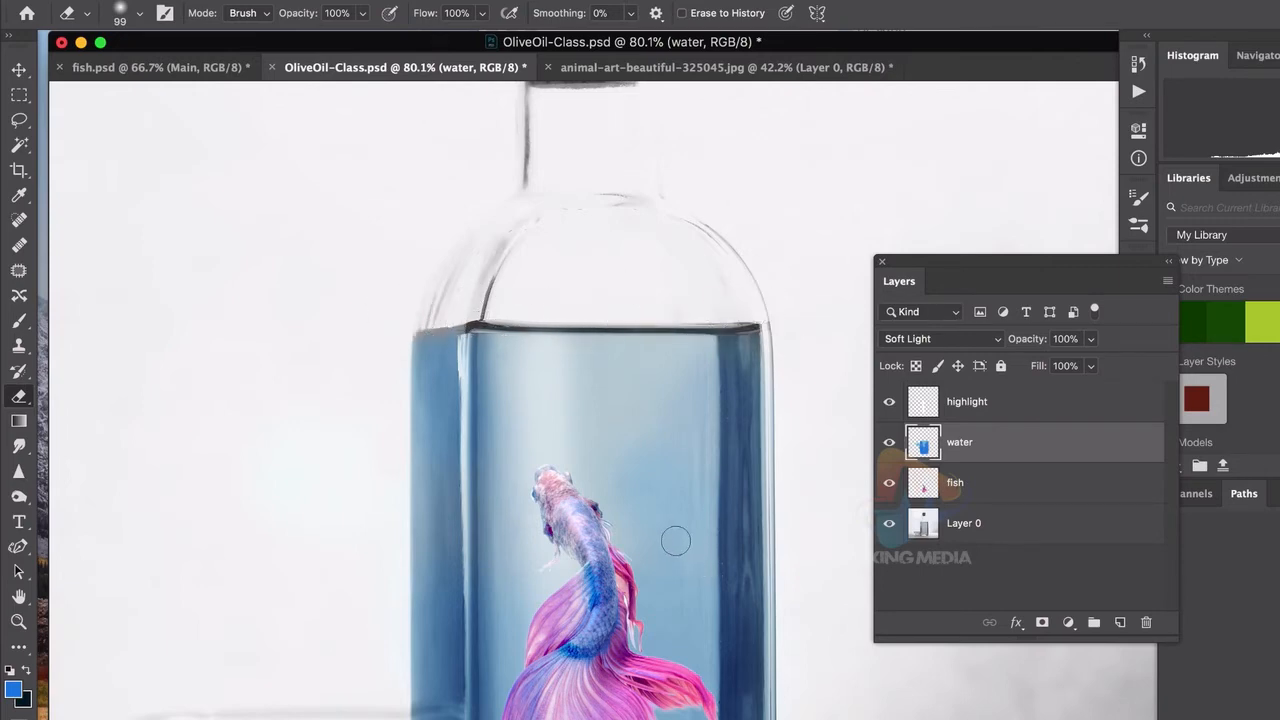
{"action": "scroll", "coordinate": [675, 541], "scroll_direction": "down", "scroll_amount": 3}
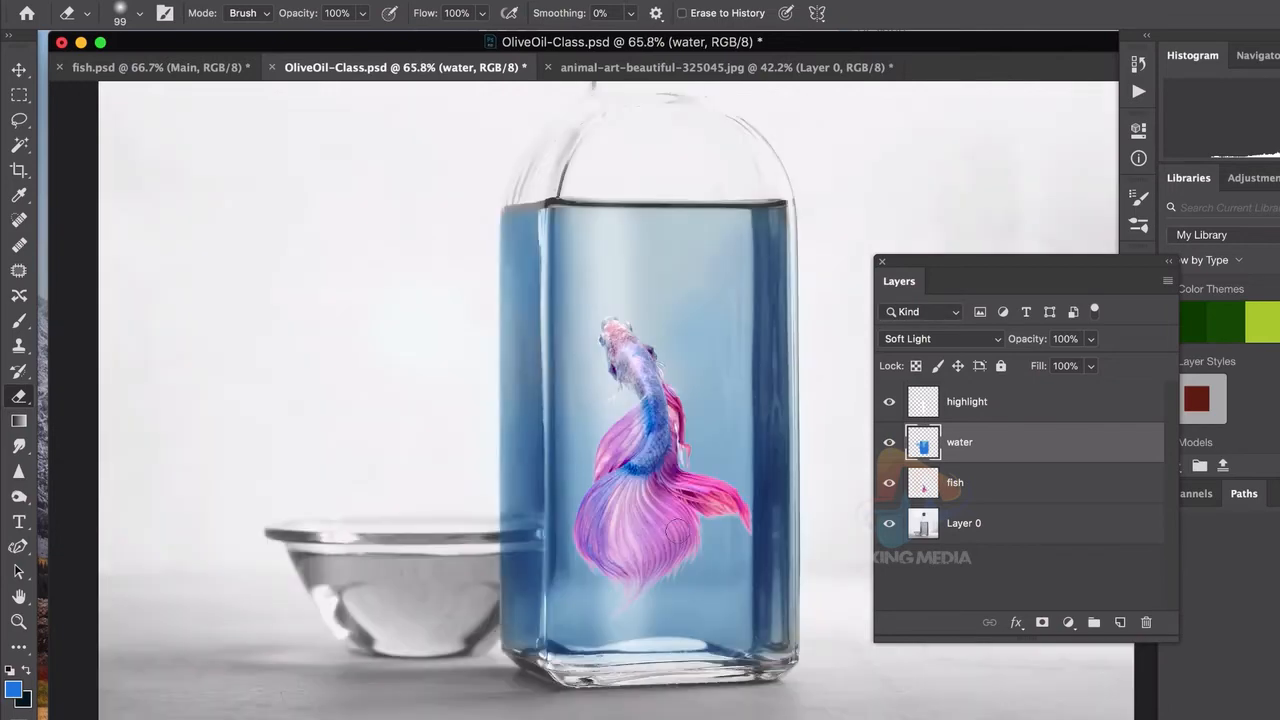
{"action": "scroll", "coordinate": [676, 534], "scroll_direction": "up", "scroll_amount": 2}
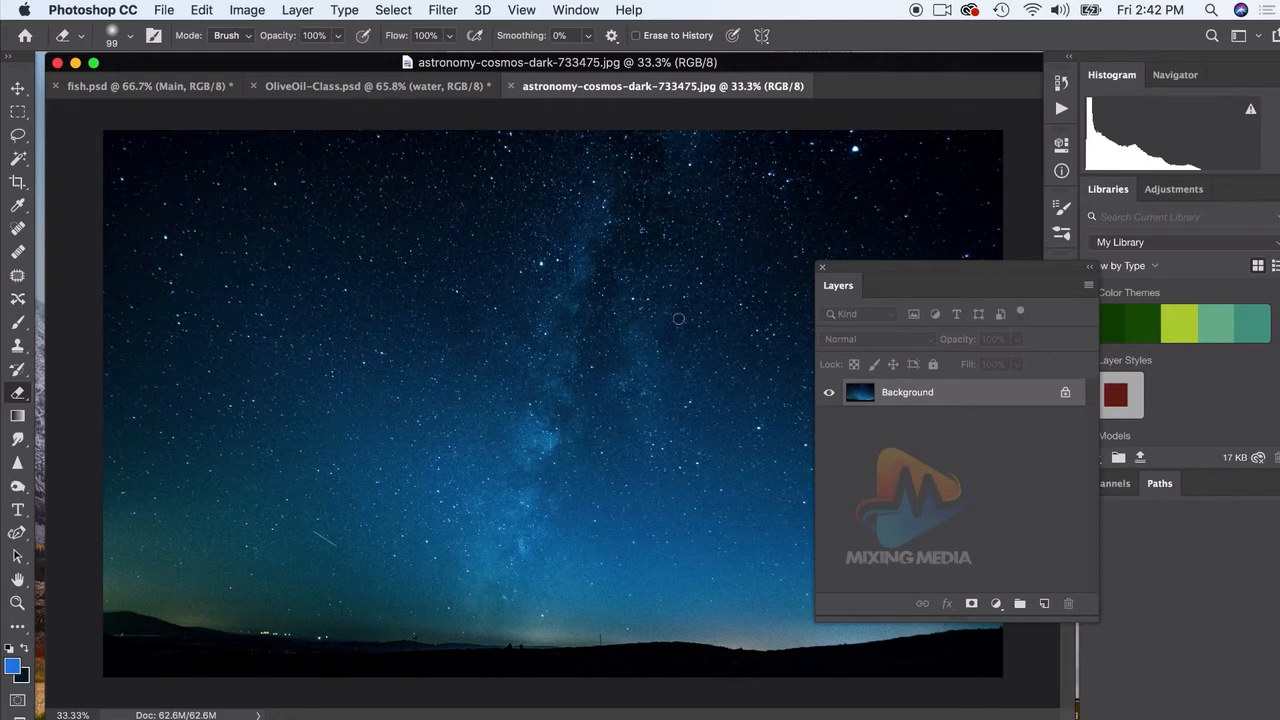
Step: Bring the starry sky image into the OliveOil-Class document above the water layer and scale it down over the bottle
{"action": "left_click_drag", "start_coordinate": [606, 92], "coordinate": [618, 140]}
{"action": "left_click", "coordinate": [17, 88]}
{"action": "left_click_drag", "start_coordinate": [689, 309], "coordinate": [784, 572]}
{"action": "scroll", "coordinate": [478, 354], "scroll_direction": "down", "scroll_amount": 8}
{"action": "left_click_drag", "start_coordinate": [818, 654], "coordinate": [515, 479]}
{"action": "key", "text": "Return"}
{"action": "left_click", "coordinate": [726, 451]}
Step: Set the blending mode of the starry sky layer, Layer 1, to Soft Light
{"action": "scroll", "coordinate": [612, 524], "scroll_direction": "up", "scroll_amount": 4}
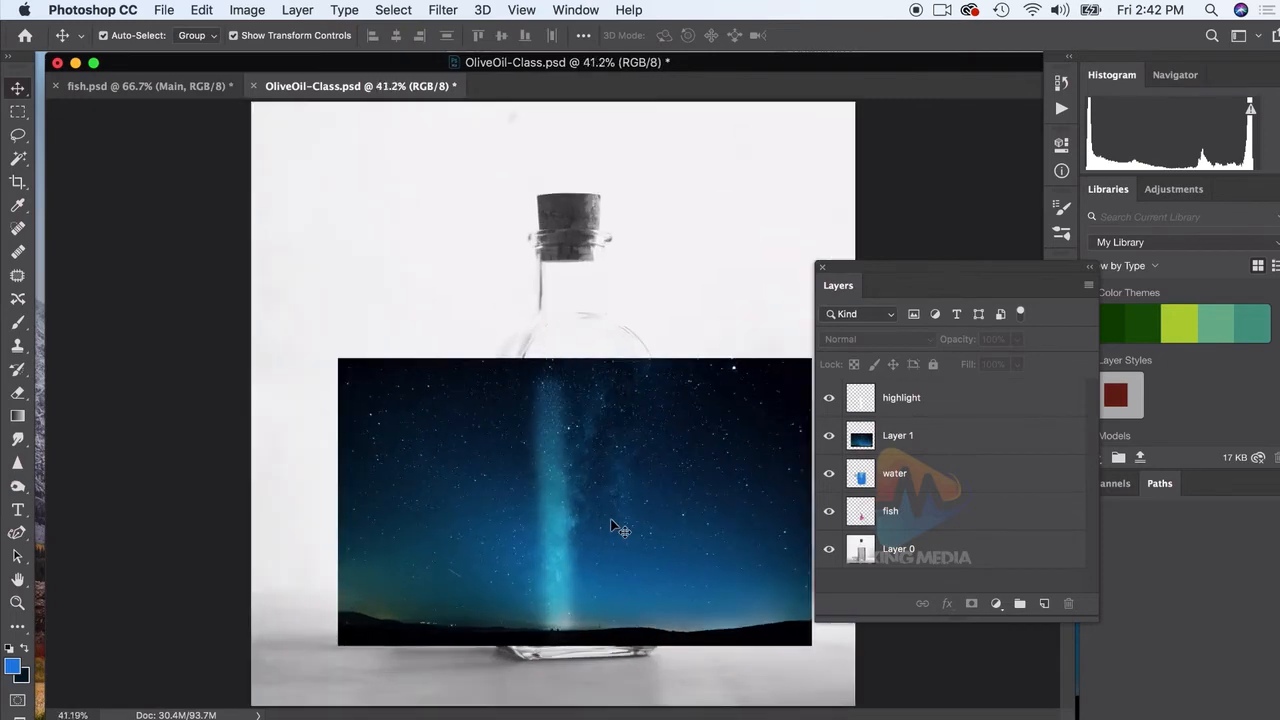
{"action": "scroll", "coordinate": [700, 527], "scroll_direction": "up", "scroll_amount": 2}
{"action": "left_click_drag", "start_coordinate": [884, 267], "coordinate": [937, 262]}
{"action": "left_click", "coordinate": [968, 437]}
{"action": "left_click", "coordinate": [913, 335]}
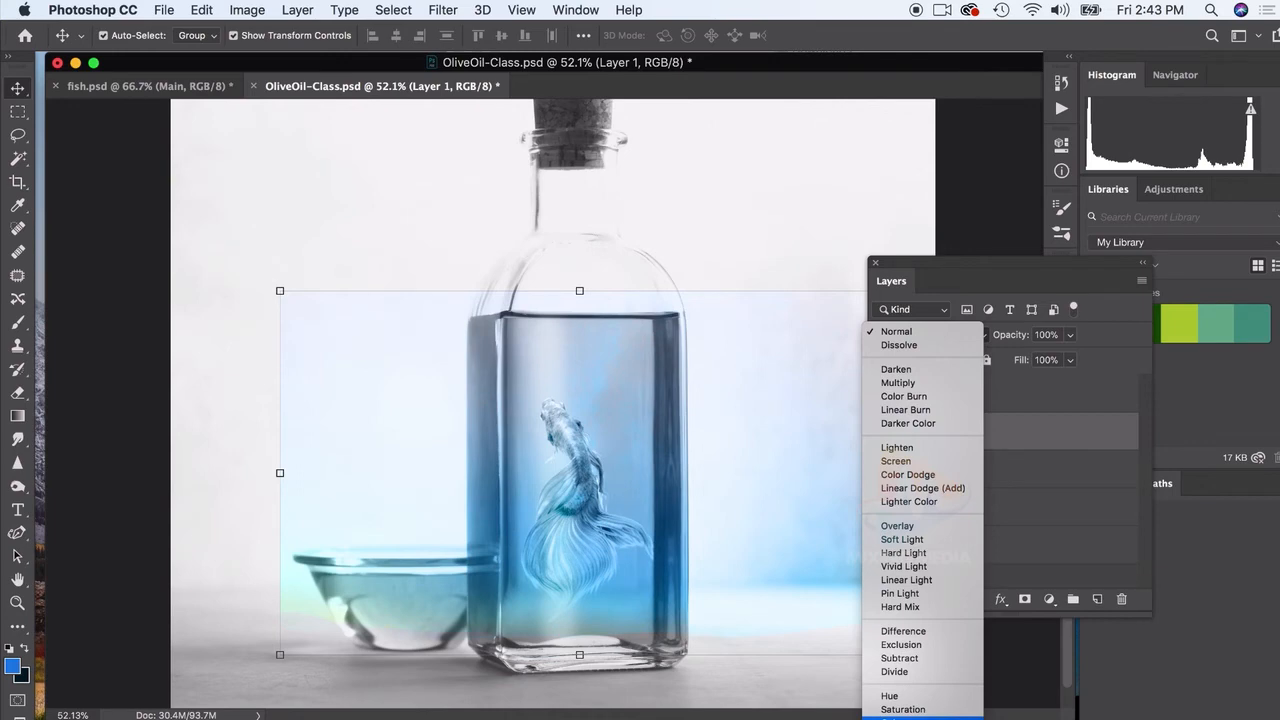
{"action": "left_click", "coordinate": [903, 539]}
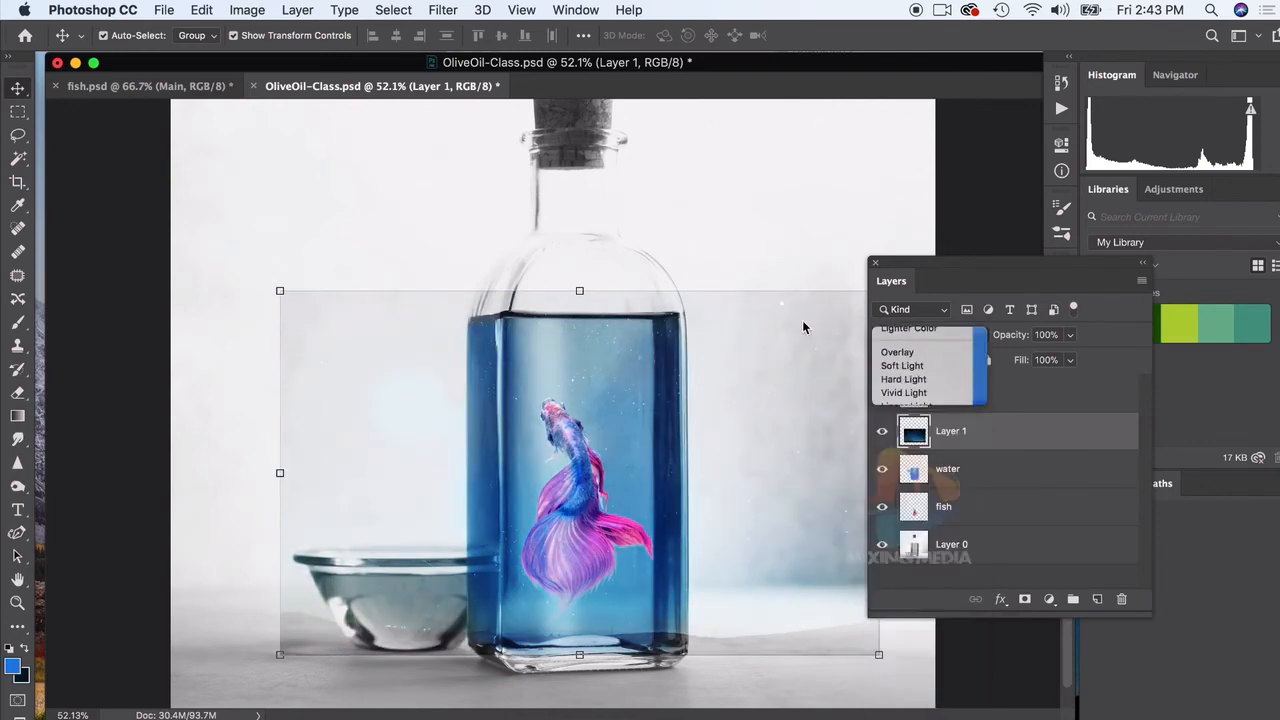
Step: Erase the starry sky outside the bottle's water with a soft 284 px eraser, including over the bowl and glass base
{"action": "left_click", "coordinate": [17, 393]}
{"action": "left_click", "coordinate": [127, 36]}
{"action": "left_click_drag", "start_coordinate": [322, 345], "coordinate": [304, 394]}
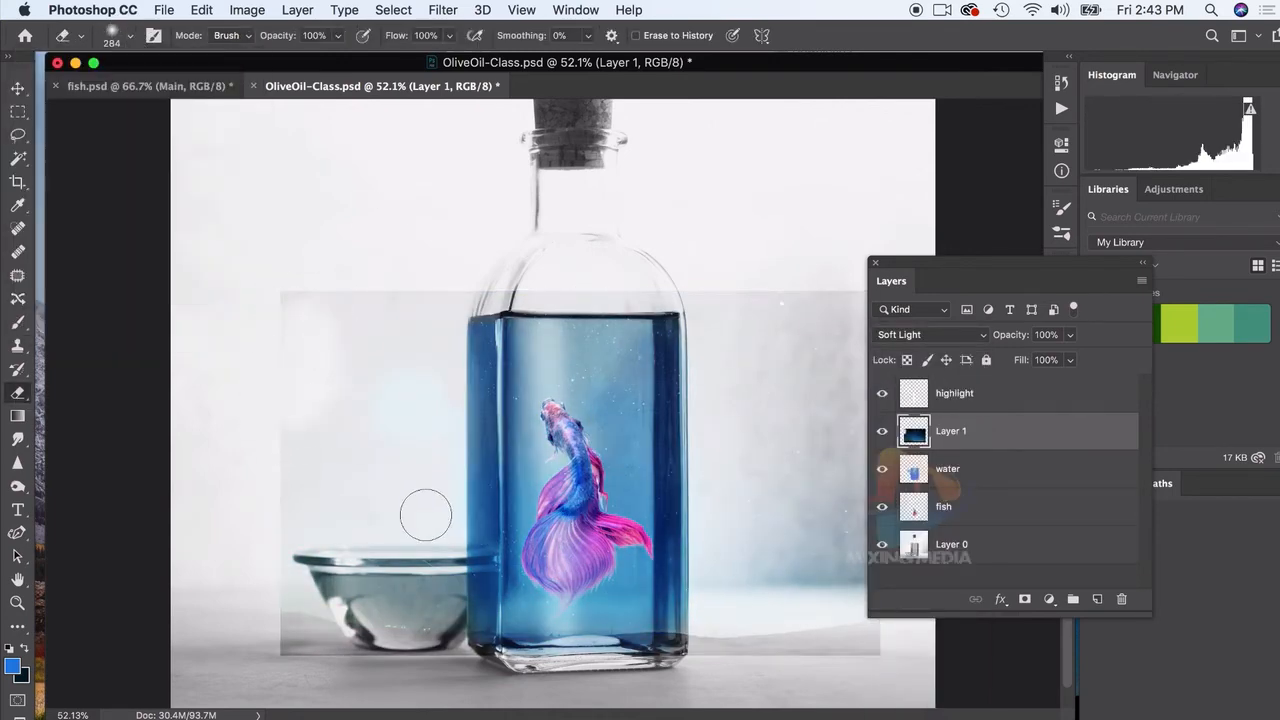
{"action": "mouse_move", "coordinate": [434, 460]}
{"action": "left_mouse_down"}
{"action": "mouse_move", "coordinate": [444, 297]}
{"action": "mouse_move", "coordinate": [446, 653]}
{"action": "mouse_move", "coordinate": [376, 185]}
{"action": "mouse_move", "coordinate": [272, 332]}
{"action": "mouse_move", "coordinate": [336, 547]}
{"action": "mouse_move", "coordinate": [303, 624]}
{"action": "mouse_move", "coordinate": [400, 645]}
{"action": "mouse_move", "coordinate": [435, 312]}
{"action": "mouse_move", "coordinate": [544, 286]}
{"action": "mouse_move", "coordinate": [709, 285]}
{"action": "mouse_move", "coordinate": [722, 630]}
{"action": "mouse_move", "coordinate": [759, 687]}
{"action": "mouse_move", "coordinate": [843, 681]}
{"action": "mouse_move", "coordinate": [819, 447]}
{"action": "mouse_move", "coordinate": [829, 412]}
{"action": "mouse_move", "coordinate": [885, 624]}
{"action": "mouse_move", "coordinate": [788, 211]}
{"action": "mouse_move", "coordinate": [782, 621]}
{"action": "mouse_move", "coordinate": [724, 645]}
{"action": "mouse_move", "coordinate": [767, 650]}
{"action": "mouse_move", "coordinate": [558, 664]}
{"action": "mouse_move", "coordinate": [476, 651]}
{"action": "mouse_move", "coordinate": [545, 663]}
{"action": "mouse_move", "coordinate": [659, 656]}
{"action": "left_mouse_up"}
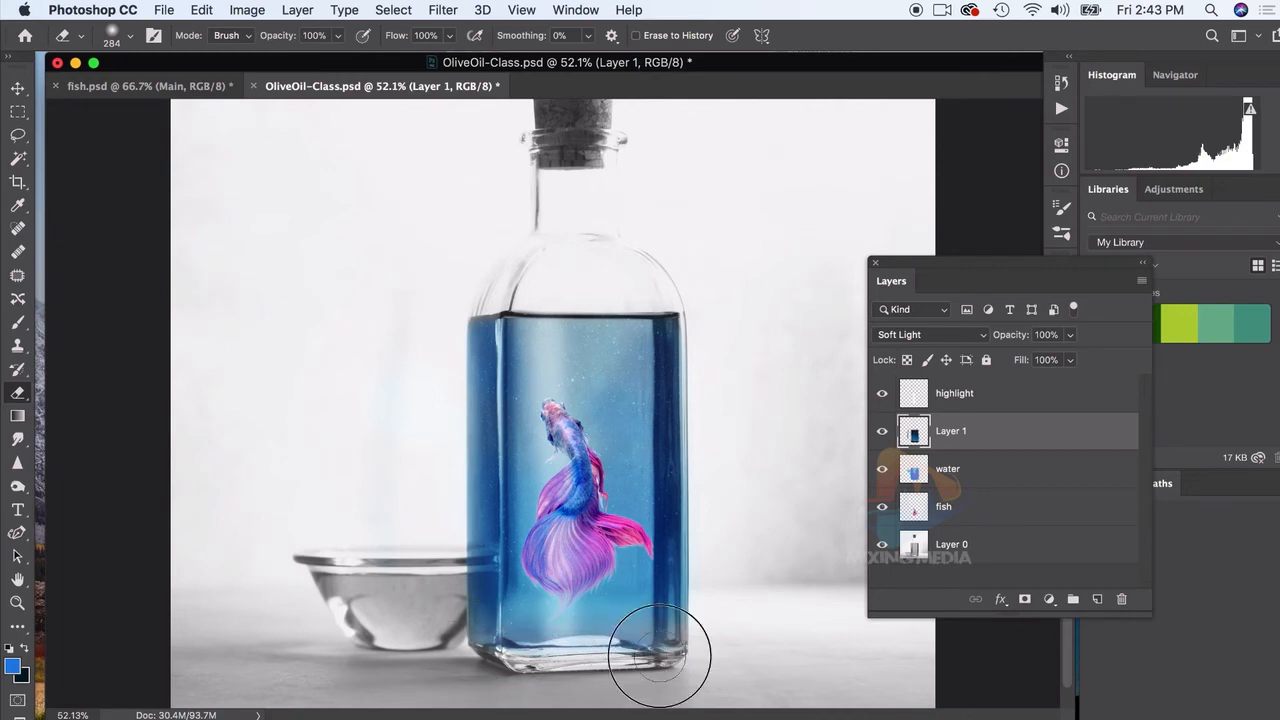
{"action": "key", "text": "v"}
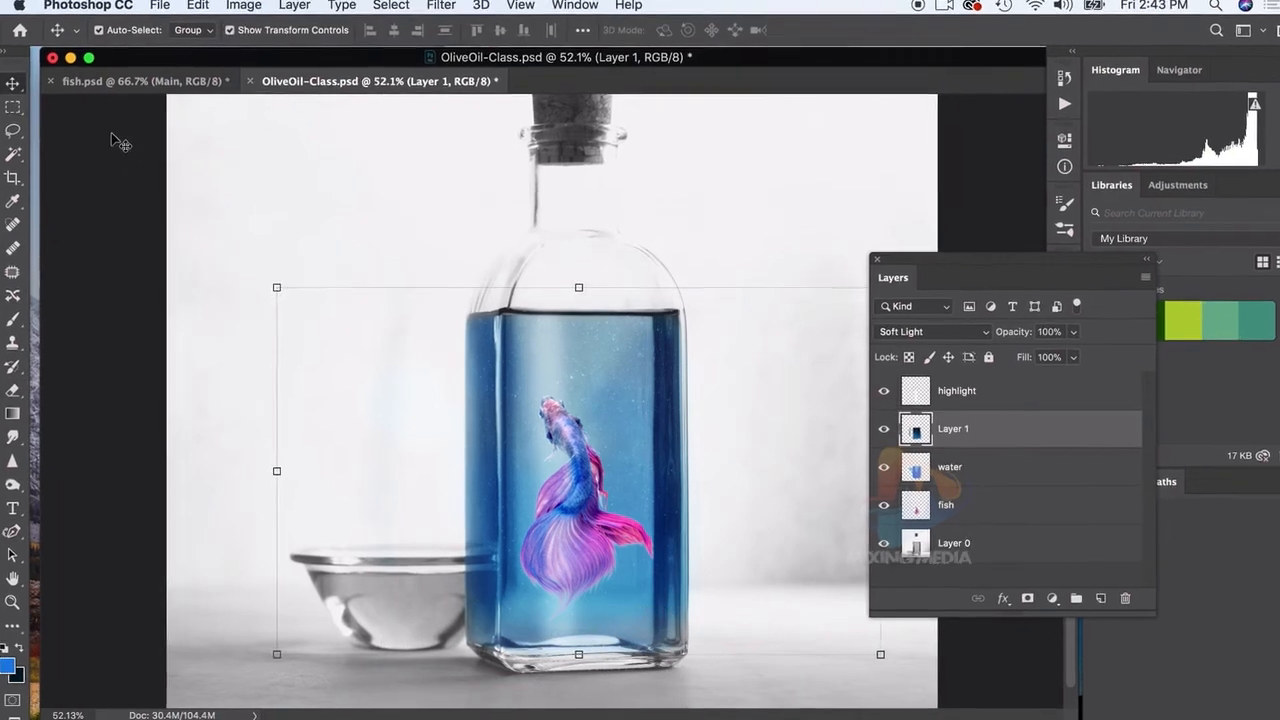
Step: Erase leftover starry sky on Layer 1 along the bottle's outer side edges, undoing the last stroke
{"action": "left_click", "coordinate": [112, 135]}
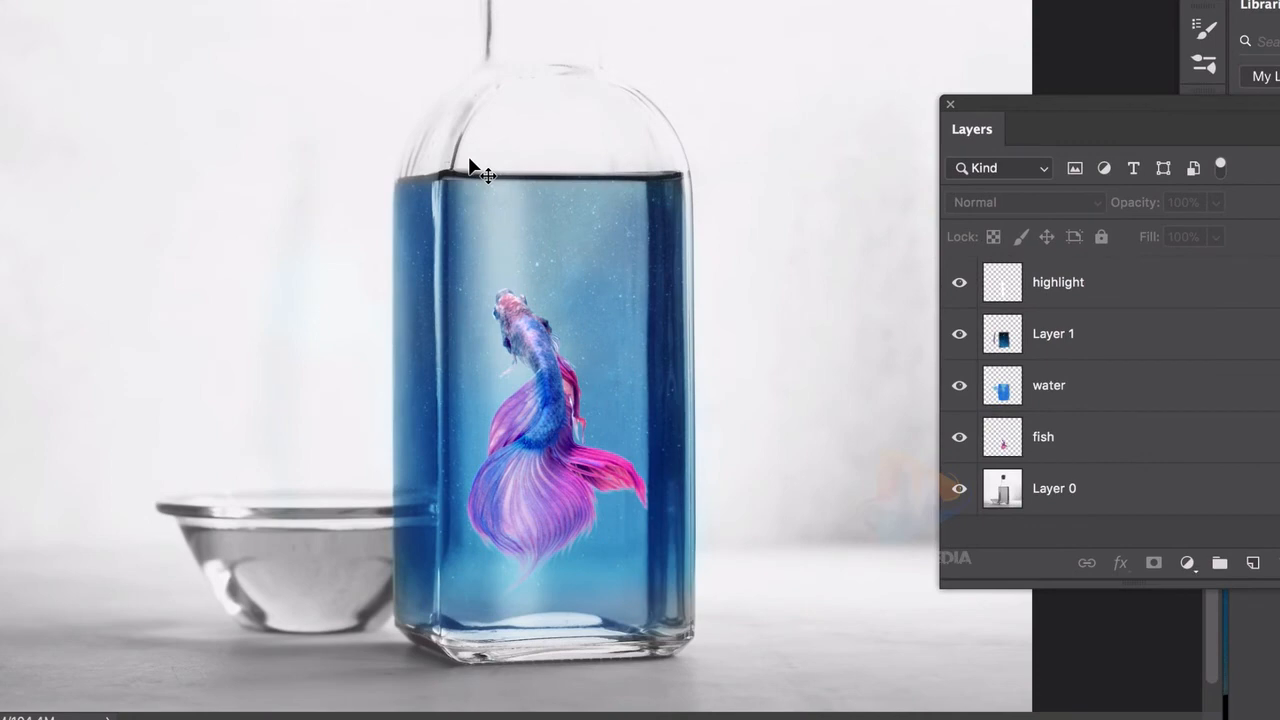
{"action": "left_click", "coordinate": [581, 286]}
{"action": "key", "text": "e"}
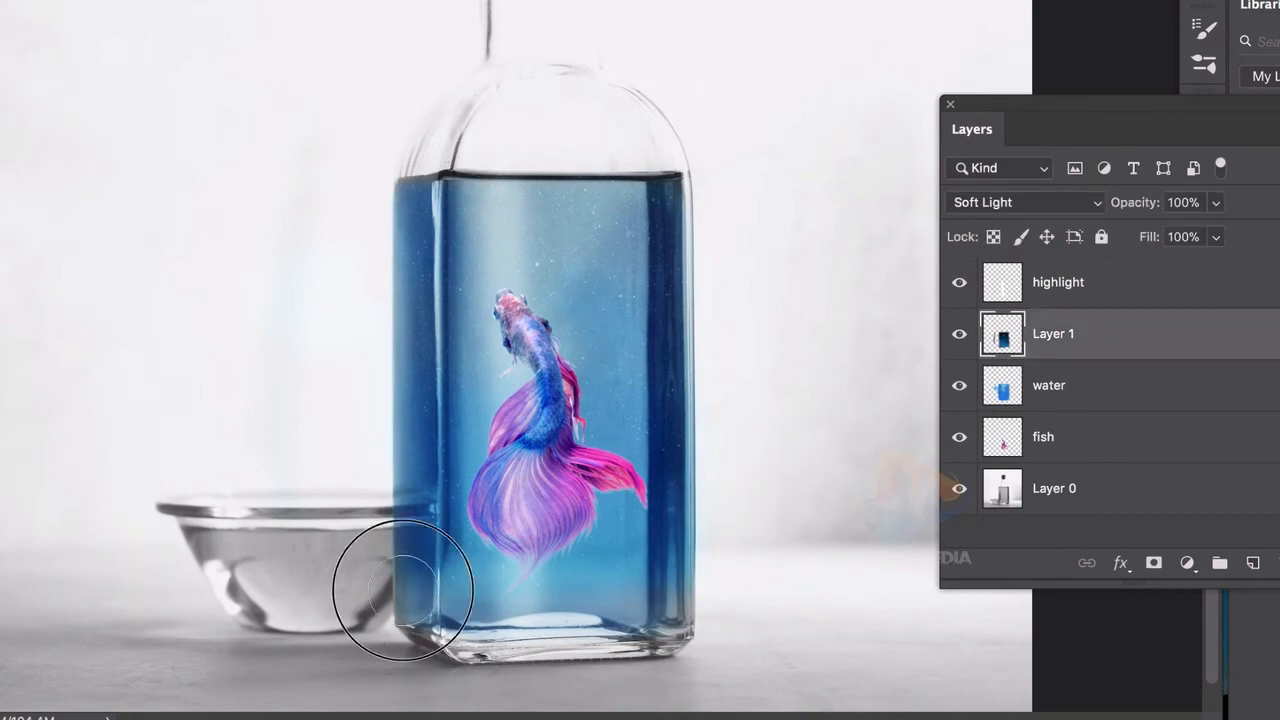
{"action": "left_click_drag", "start_coordinate": [692, 205], "coordinate": [708, 592]}
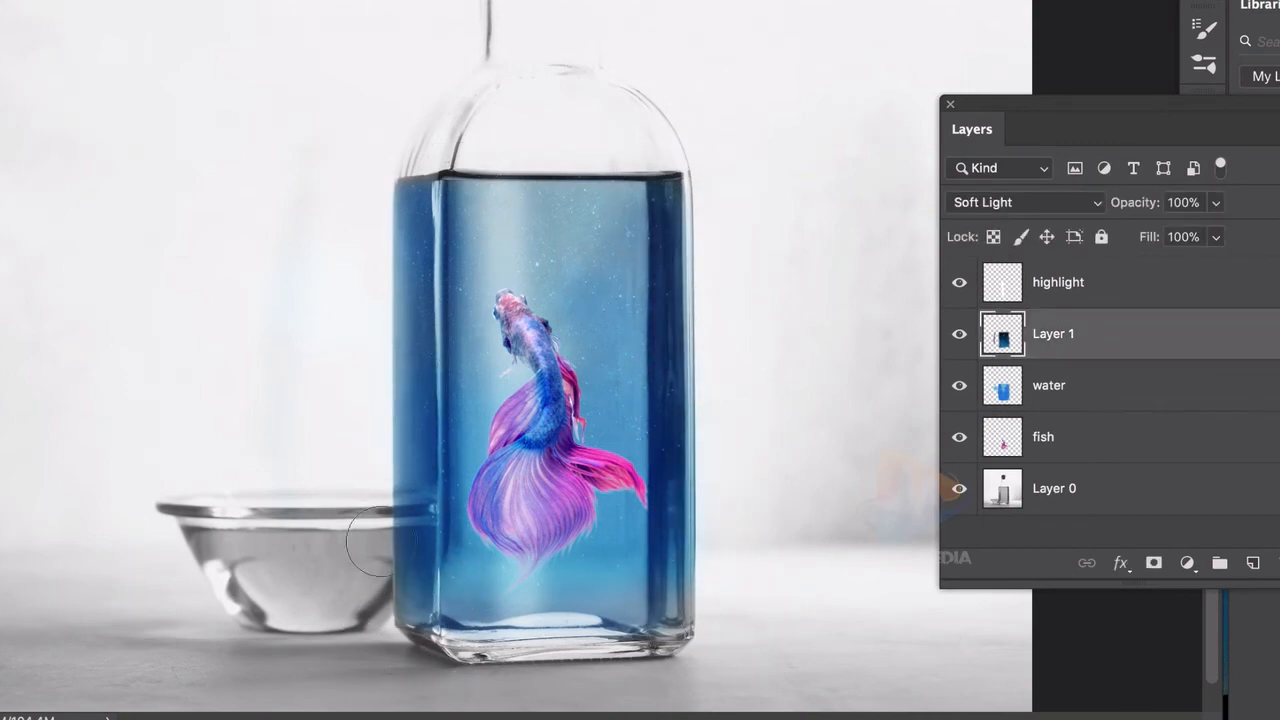
{"action": "left_click_drag", "start_coordinate": [350, 335], "coordinate": [402, 629]}
{"action": "key", "text": "super+z"}
Step: Add a new layer directly above Layer 1 and name it bubbles
{"action": "left_click", "coordinate": [1253, 563]}
{"action": "double_click", "coordinate": [1058, 333]}
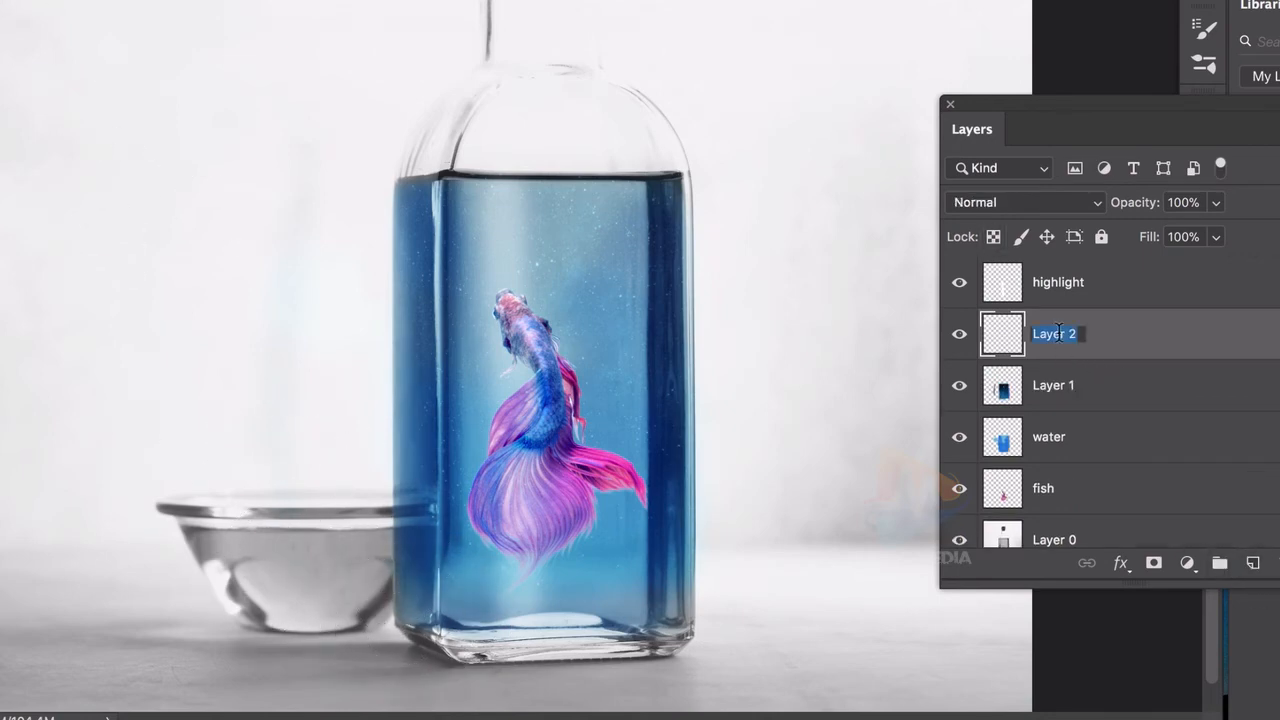
{"action": "type", "text": "bubbles"}
{"action": "key", "text": "Return"}
Step: Choose the Kyle's Spatter Brushes - Spatter Bot Tilt brush from the Special Effects Brushes for the Brush tool
{"action": "left_click", "coordinate": [31, 545]}
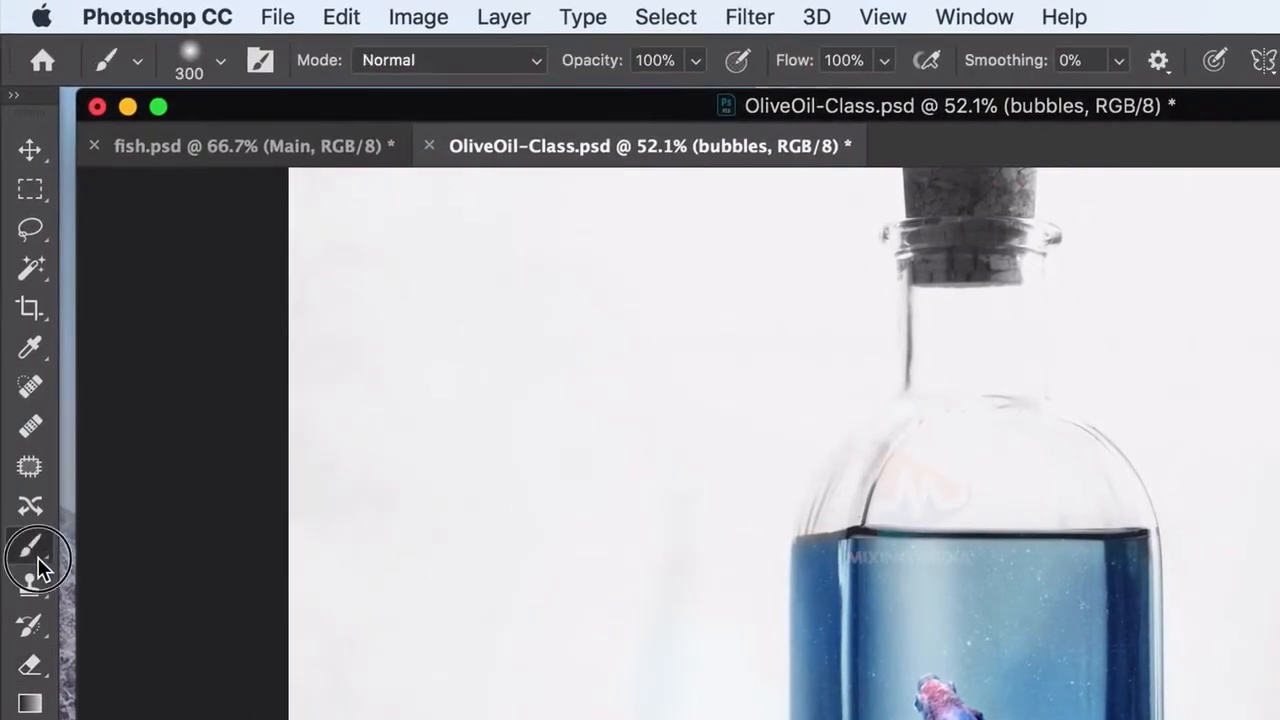
{"action": "left_click", "coordinate": [221, 62]}
{"action": "mouse_move", "coordinate": [368, 345]}
{"action": "left_mouse_down"}
{"action": "mouse_move", "coordinate": [366, 516]}
{"action": "mouse_move", "coordinate": [367, 476]}
{"action": "left_mouse_up"}
{"action": "scroll", "coordinate": [218, 500], "scroll_direction": "up", "scroll_amount": 5}
{"action": "scroll", "coordinate": [214, 466], "scroll_direction": "down", "scroll_amount": 3}
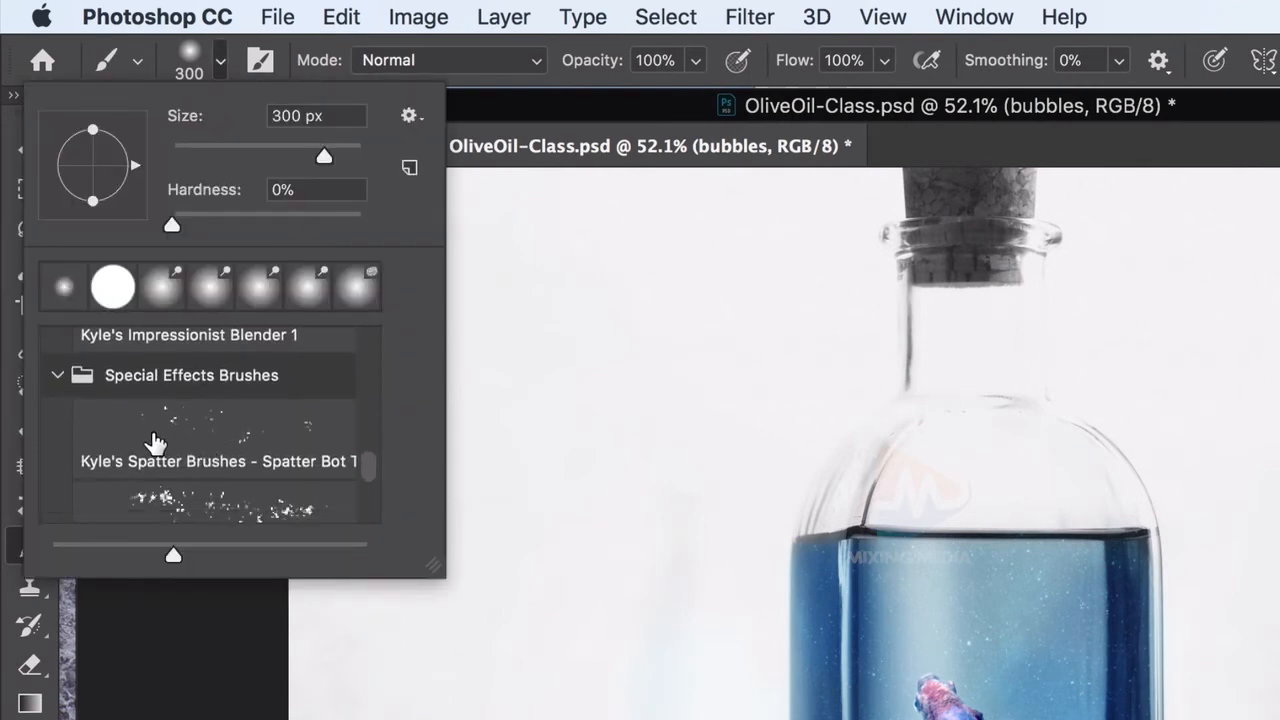
{"action": "scroll", "coordinate": [218, 466], "scroll_direction": "down", "scroll_amount": 2}
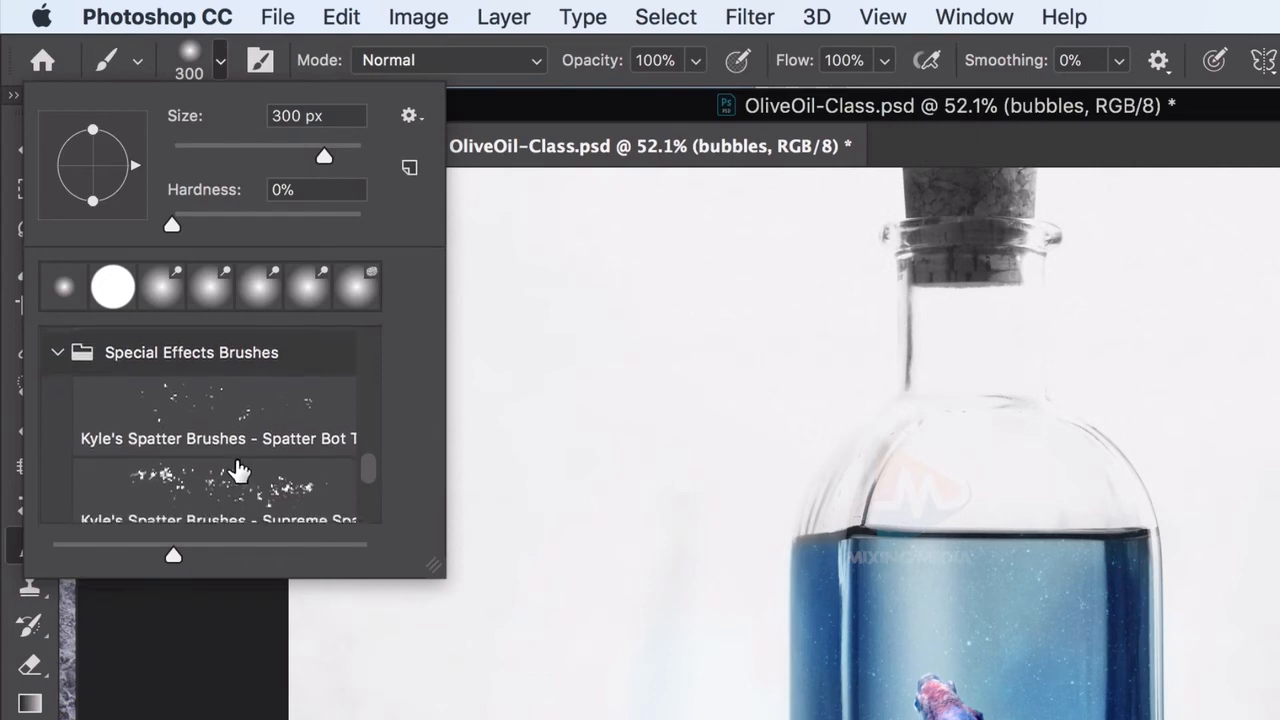
{"action": "scroll", "coordinate": [230, 481], "scroll_direction": "down", "scroll_amount": 1}
{"action": "scroll", "coordinate": [215, 440], "scroll_direction": "up", "scroll_amount": 2}
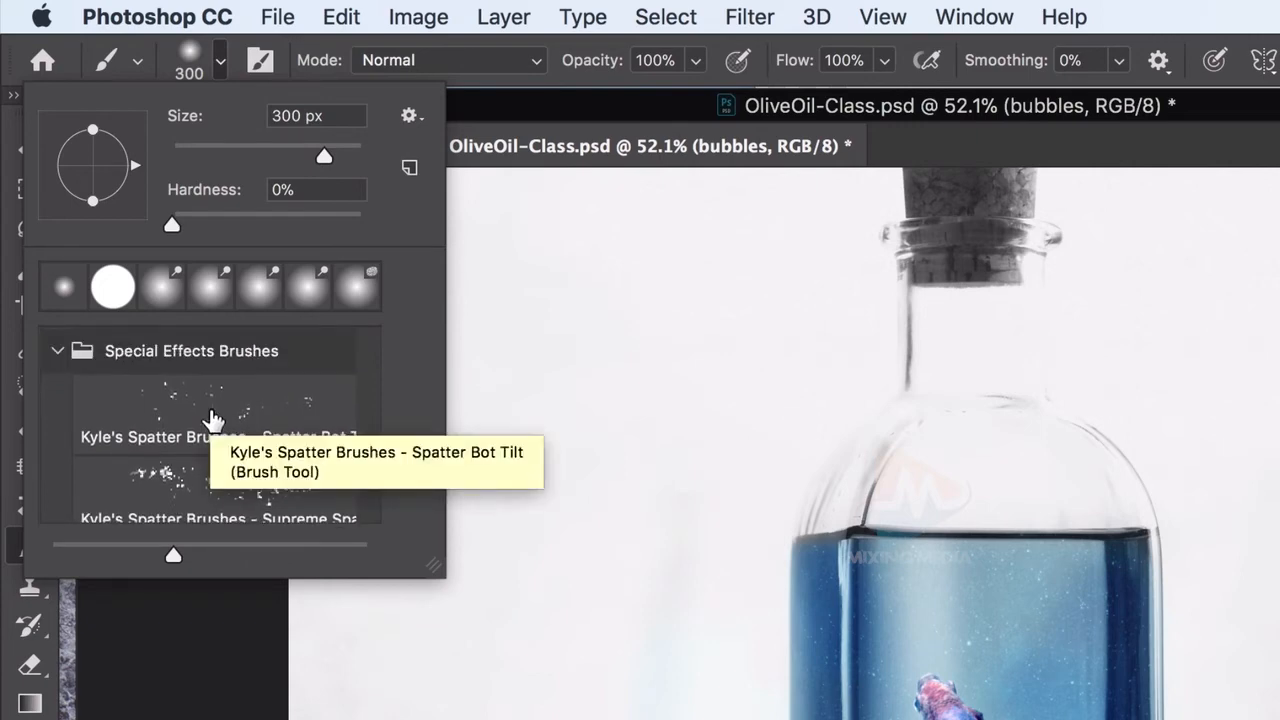
{"action": "left_click", "coordinate": [213, 418]}
{"action": "double_click", "coordinate": [234, 408]}
Step: Set the foreground colour to white, ffffff, for painting the bubbles around the fish
{"action": "key", "text": "super+plus"}
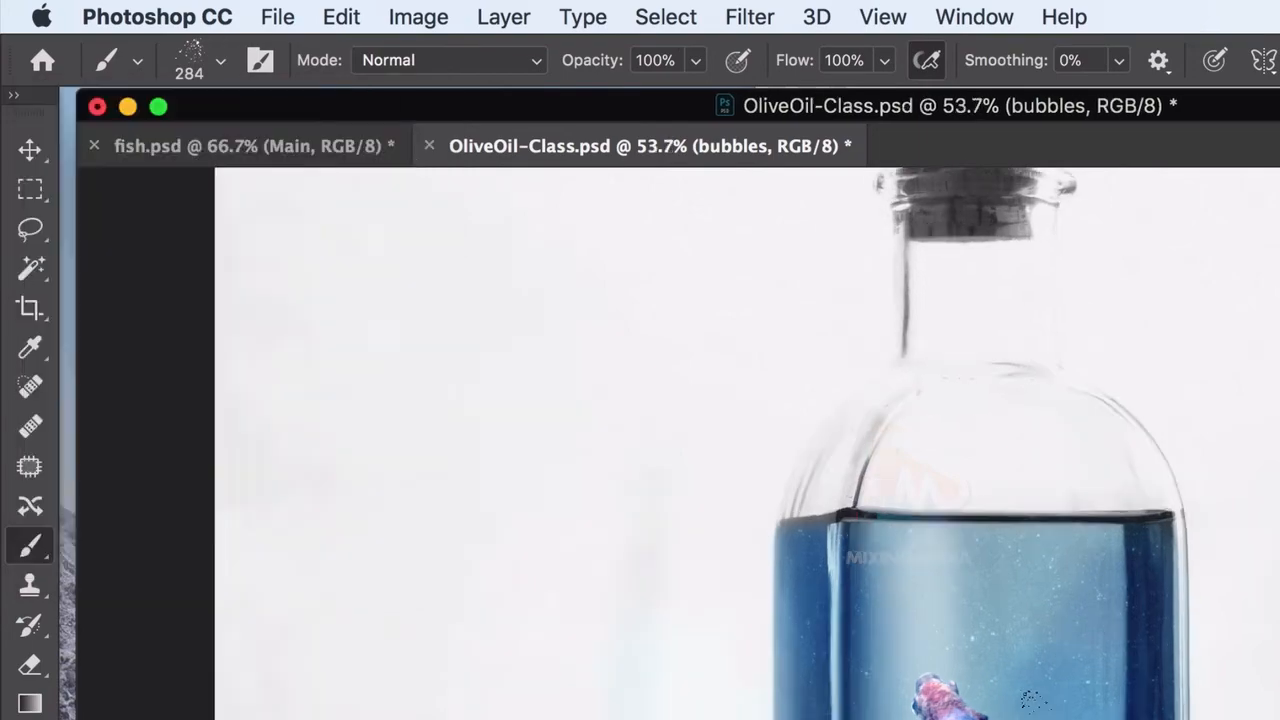
{"action": "scroll", "coordinate": [980, 660], "scroll_direction": "up", "scroll_amount": 5}
{"action": "scroll", "coordinate": [1005, 620], "scroll_direction": "down", "scroll_amount": 2}
{"action": "scroll", "coordinate": [1110, 660], "scroll_direction": "right", "scroll_amount": 3}
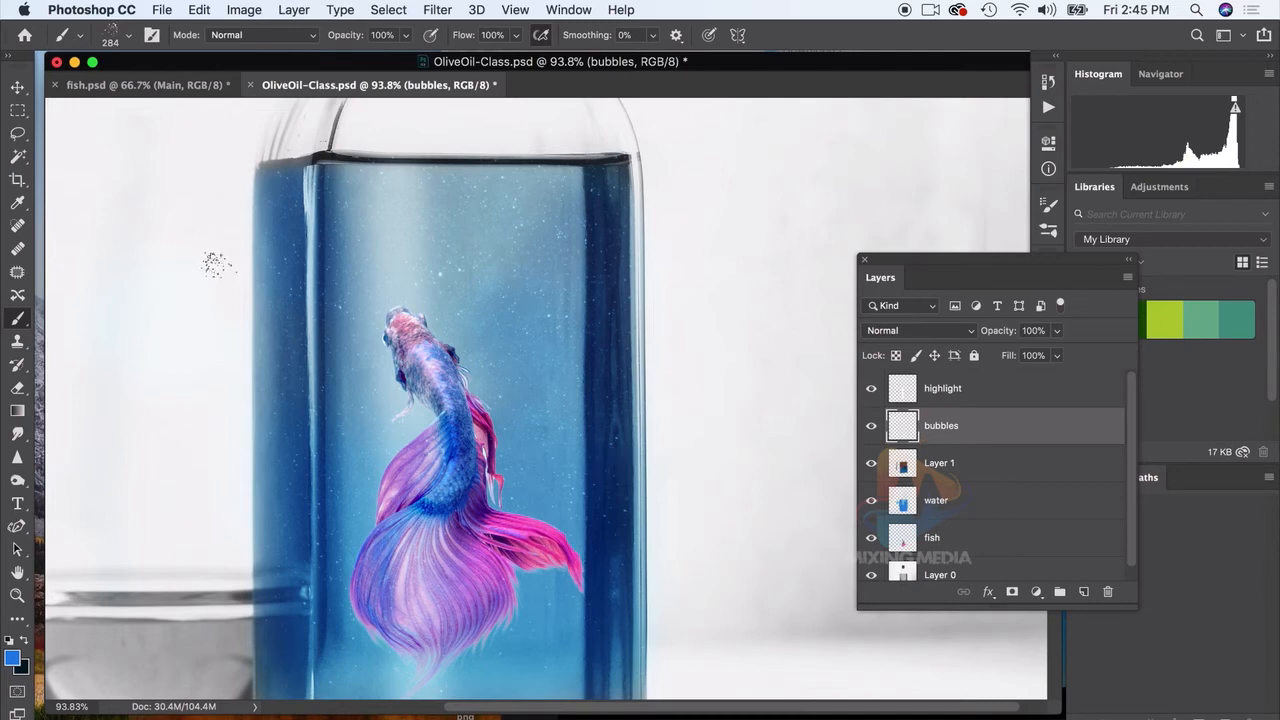
{"action": "left_click", "coordinate": [16, 661]}
{"action": "left_click_drag", "start_coordinate": [366, 188], "coordinate": [354, 163]}
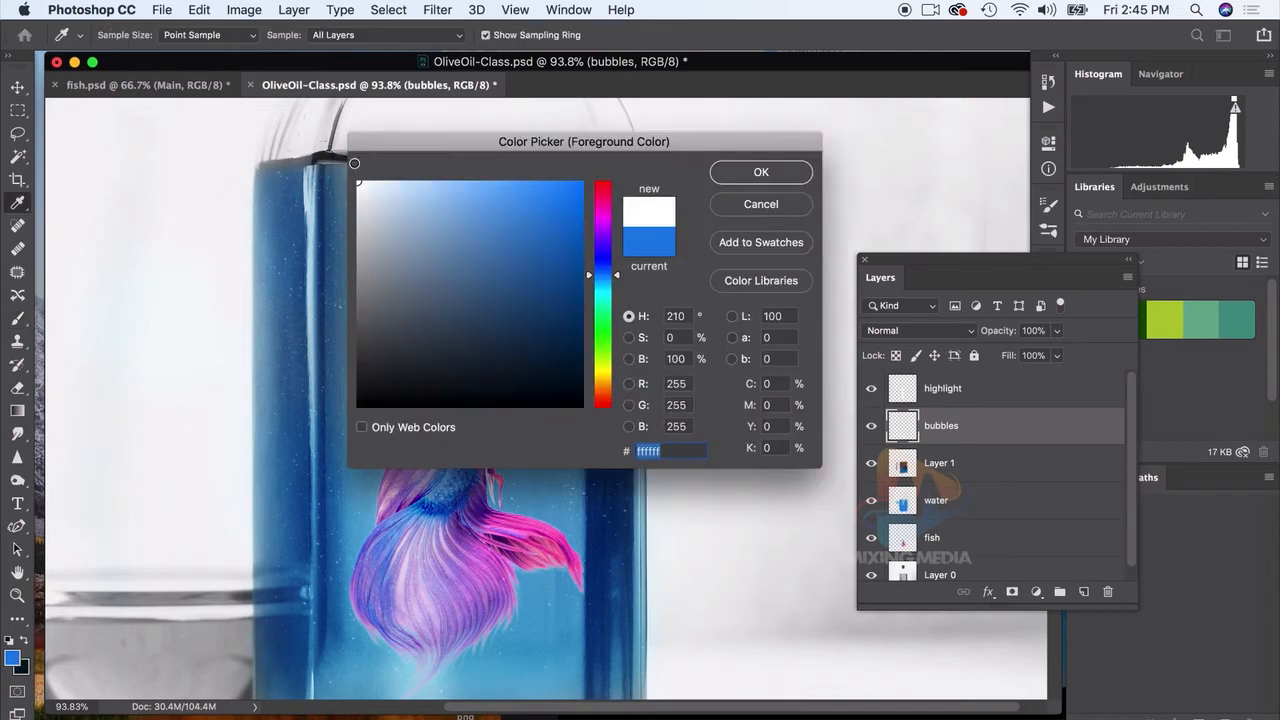
{"action": "left_click", "coordinate": [765, 175]}
Step: Set the spatter brush to 108 px and paint small white bubbles around the fish's head, body and tail
{"action": "left_click", "coordinate": [129, 36]}
{"action": "left_click", "coordinate": [158, 90]}
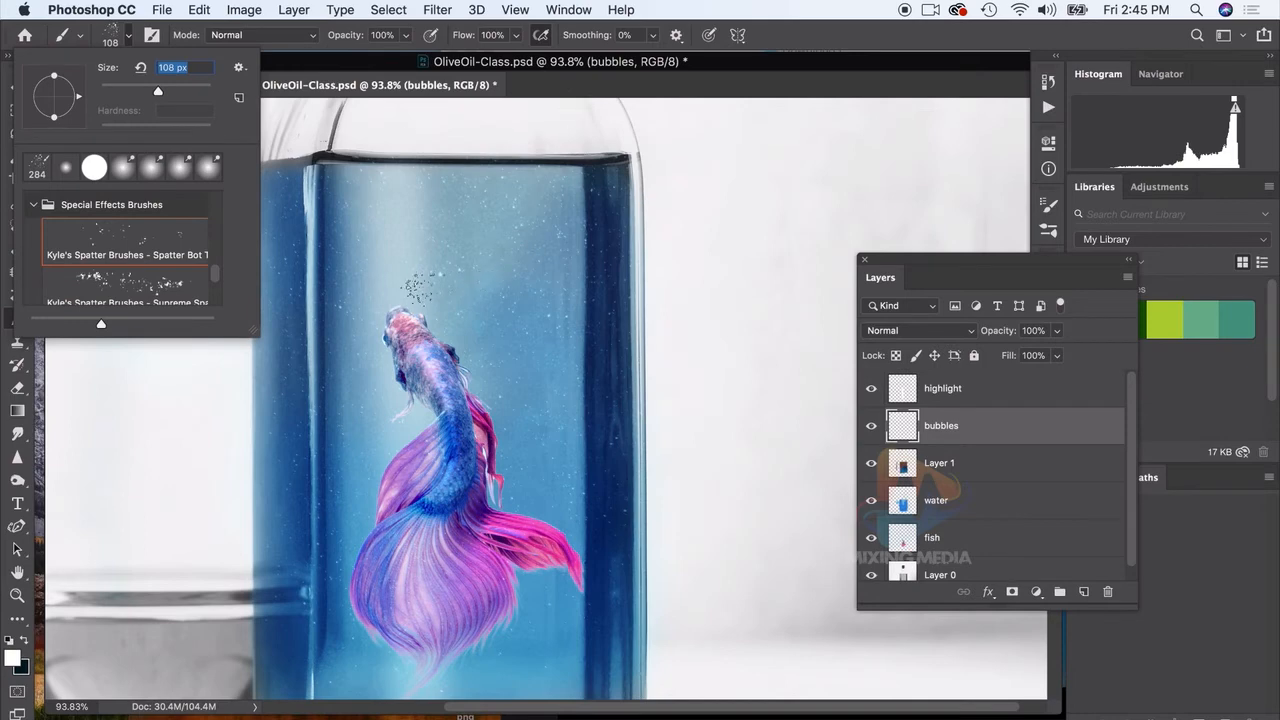
{"action": "left_click_drag", "start_coordinate": [418, 289], "coordinate": [428, 377]}
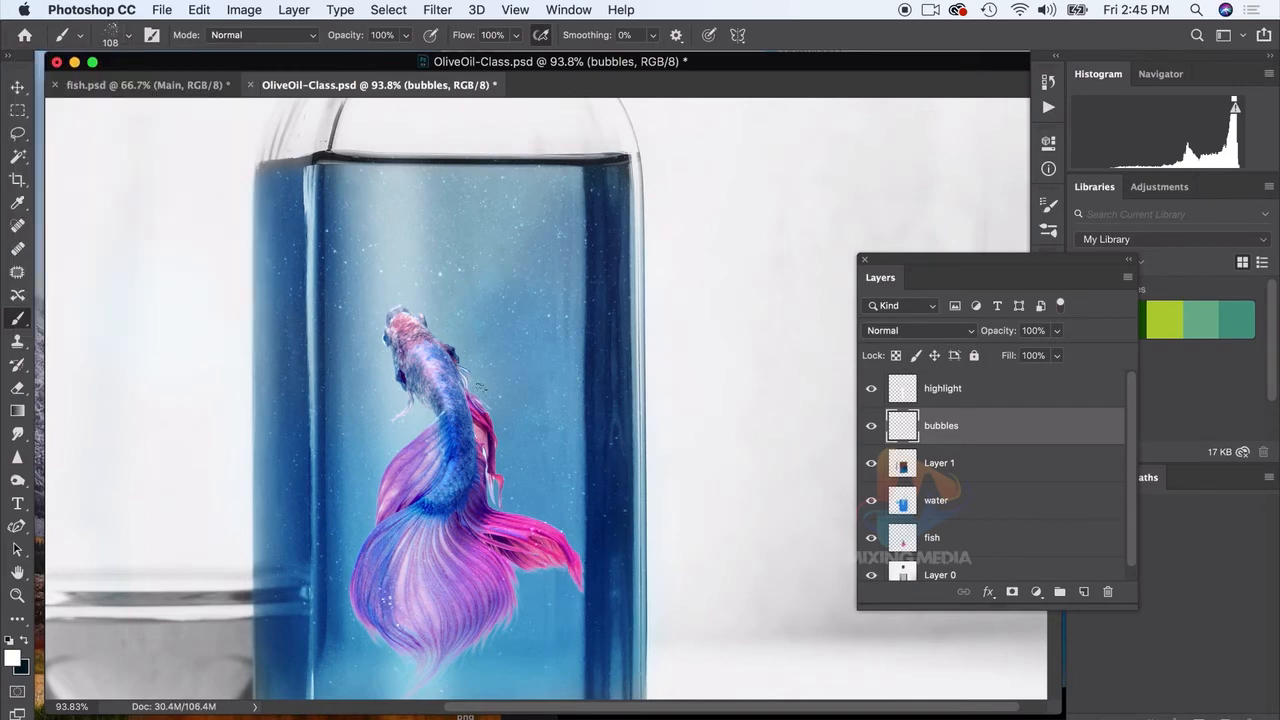
{"action": "scroll", "coordinate": [505, 465], "scroll_direction": "down", "scroll_amount": 3}
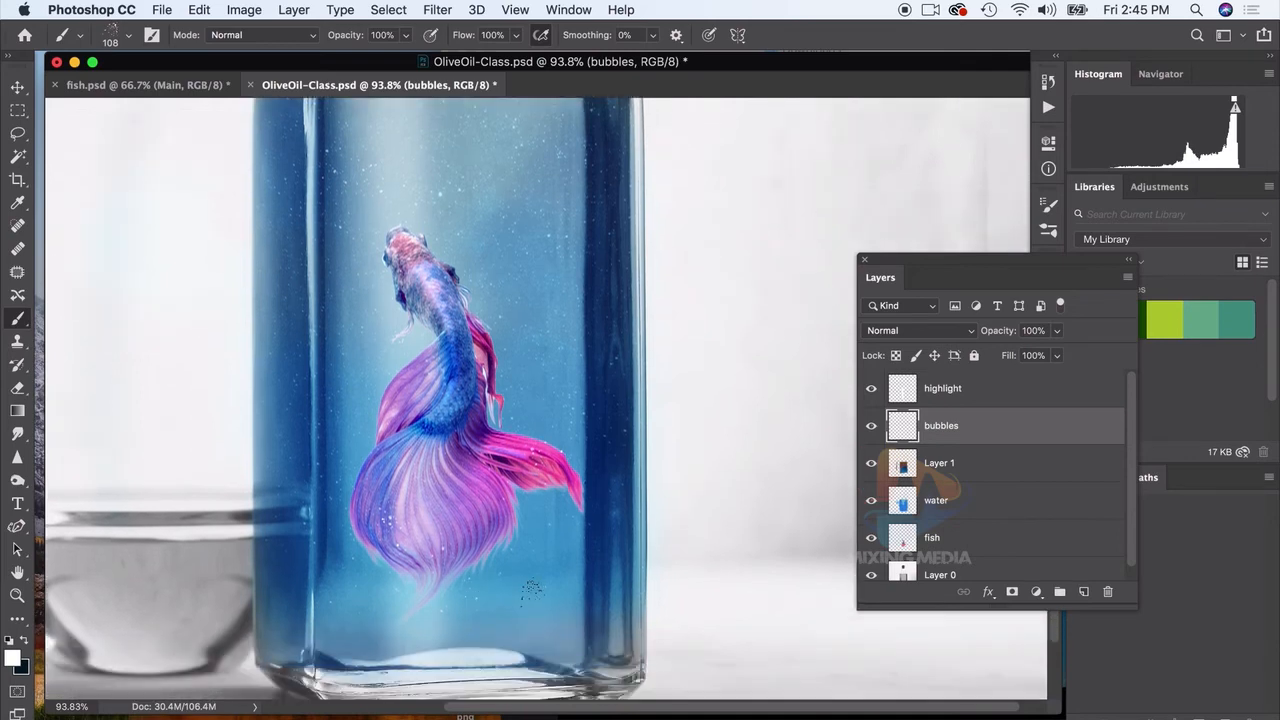
Step: Compare the image with and without the water, highlight and Layer 1 layers by hiding and showing each
{"action": "key", "text": "v"}
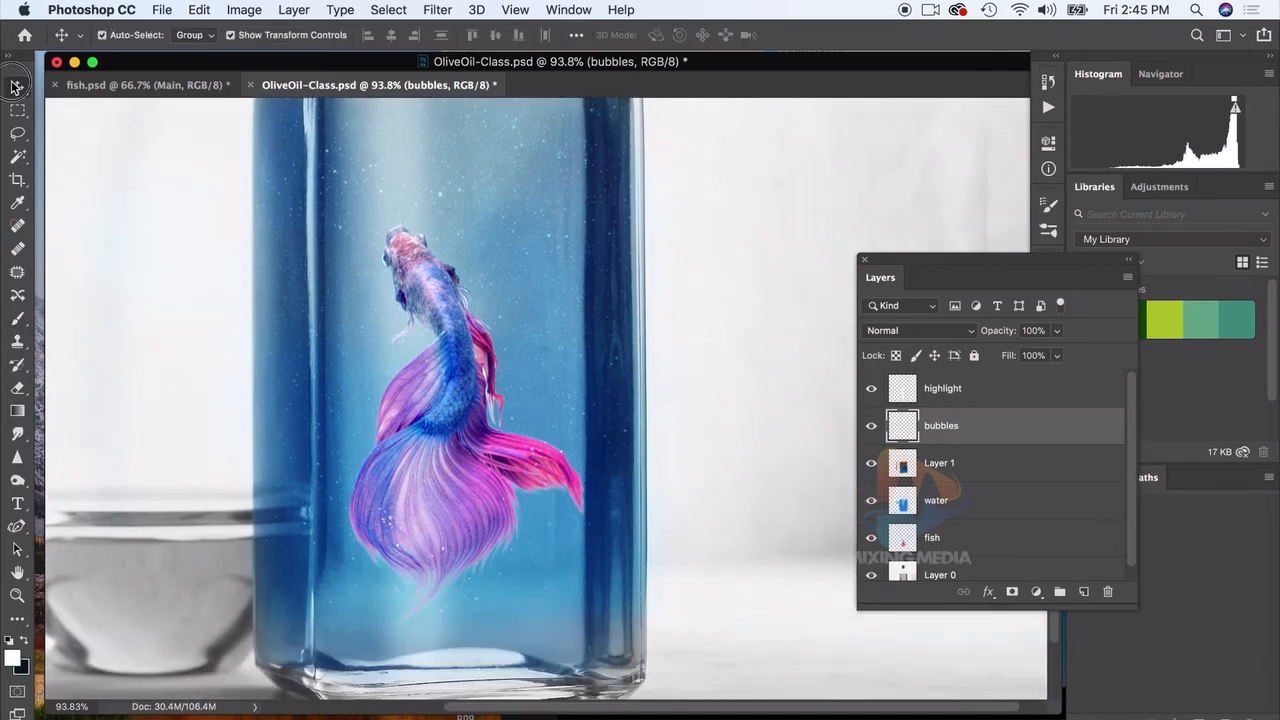
{"action": "left_click", "coordinate": [940, 463]}
{"action": "scroll", "coordinate": [876, 430], "scroll_direction": "down", "scroll_amount": 1}
{"action": "left_click", "coordinate": [871, 488]}
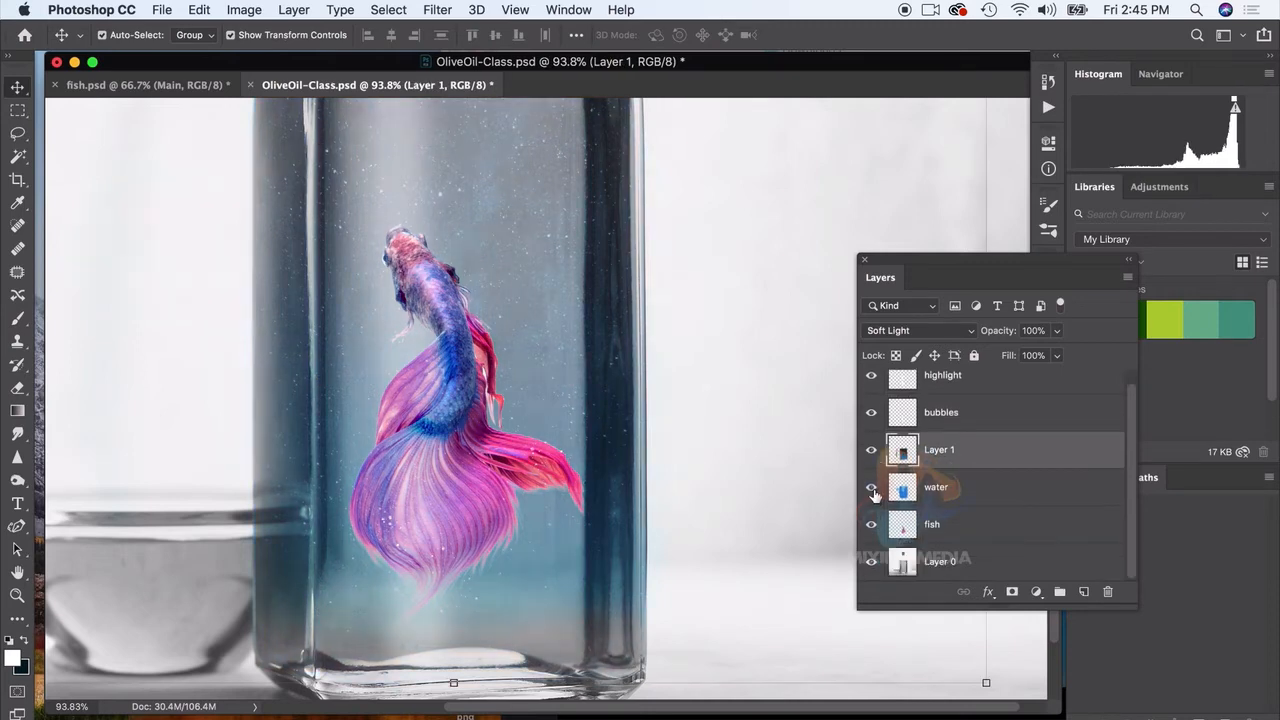
{"action": "left_click", "coordinate": [871, 488]}
{"action": "scroll", "coordinate": [942, 519], "scroll_direction": "up", "scroll_amount": 1}
{"action": "left_click", "coordinate": [871, 388]}
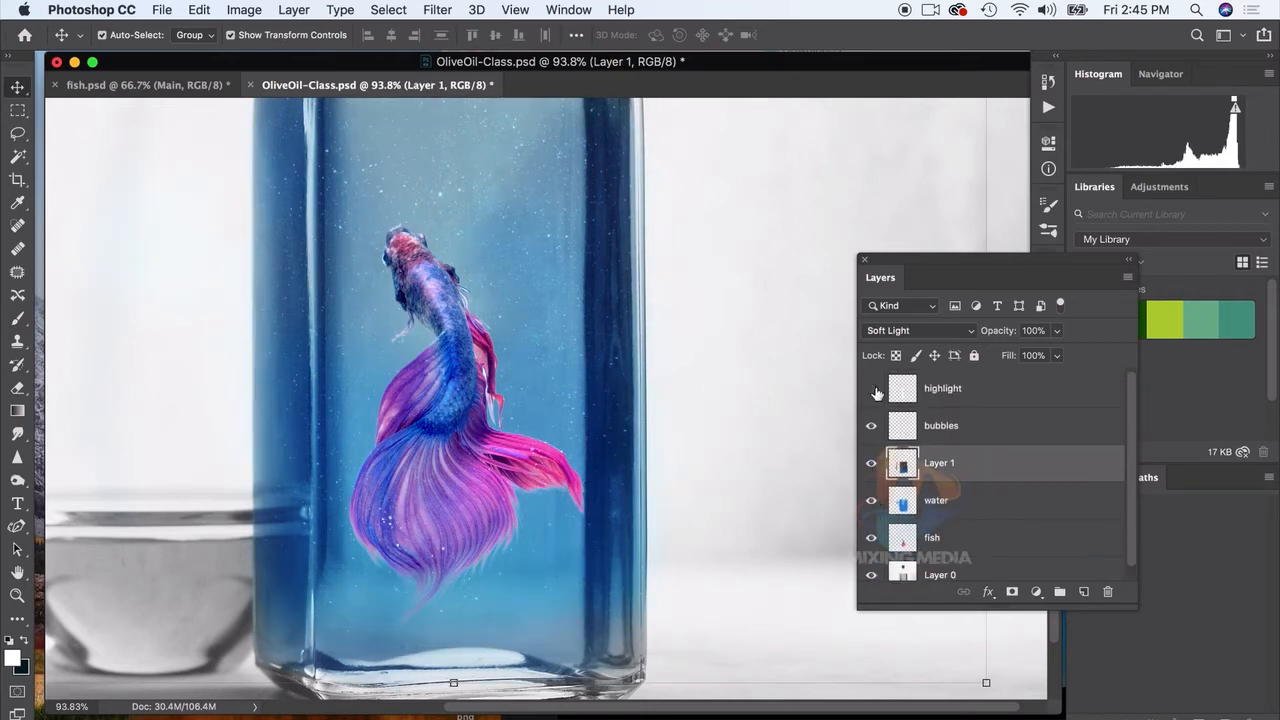
{"action": "left_click", "coordinate": [871, 388]}
{"action": "left_click", "coordinate": [871, 463]}
{"action": "left_click", "coordinate": [871, 463]}
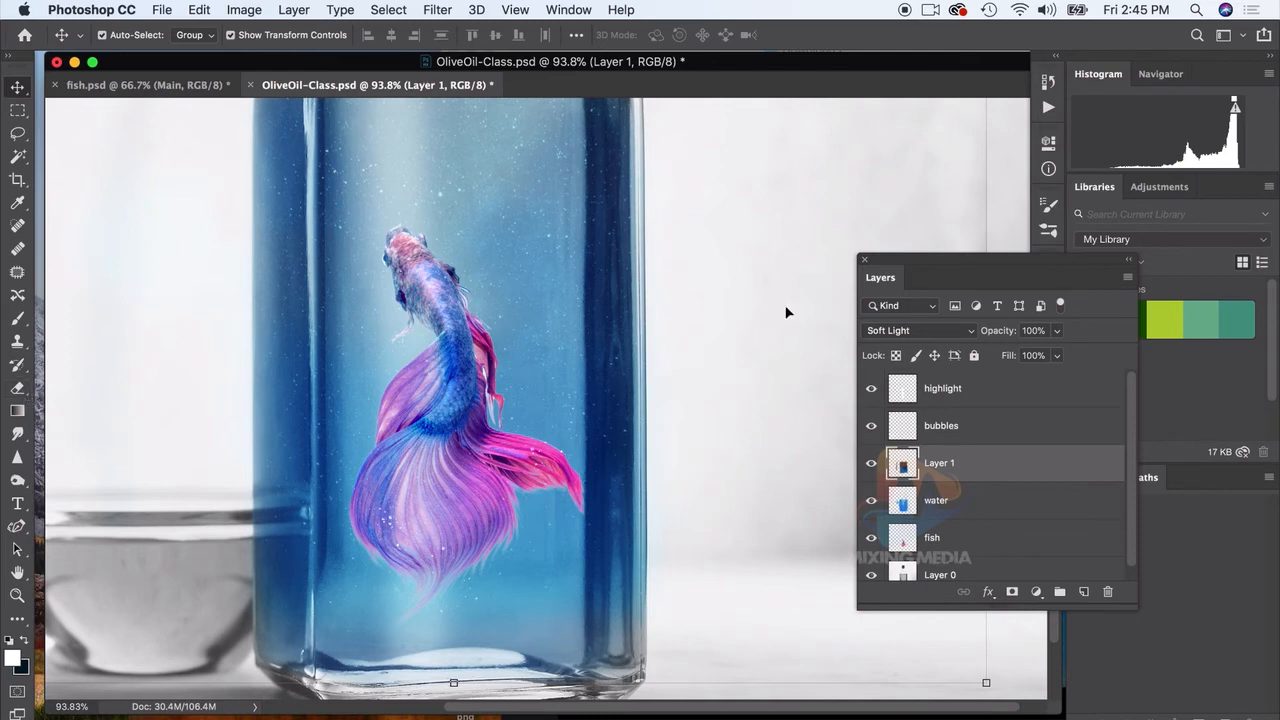
Step: Lower Layer 1's opacity to 63% and erase its starry sky over and around the fish with a soft 492 px eraser
{"action": "left_click_drag", "start_coordinate": [1062, 335], "coordinate": [1027, 352]}
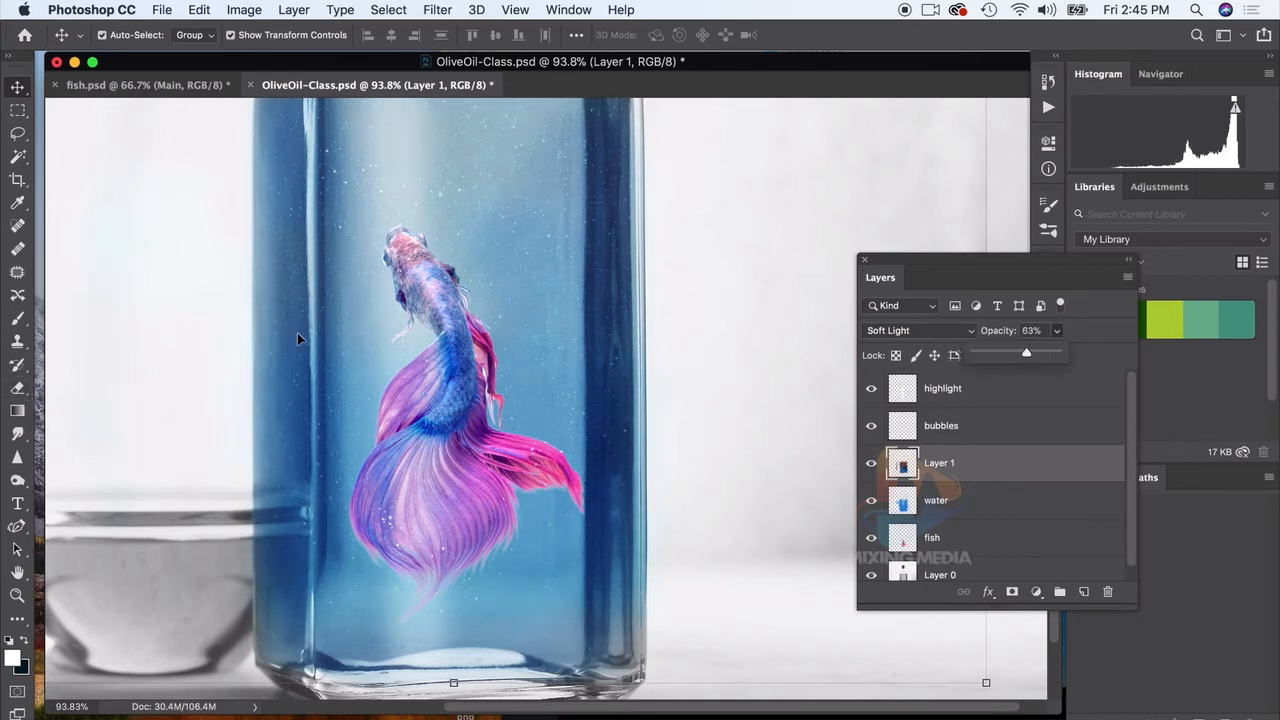
{"action": "key", "text": "e"}
{"action": "left_click", "coordinate": [128, 36]}
{"action": "left_click_drag", "start_coordinate": [188, 91], "coordinate": [203, 91]}
{"action": "left_click", "coordinate": [657, 328]}
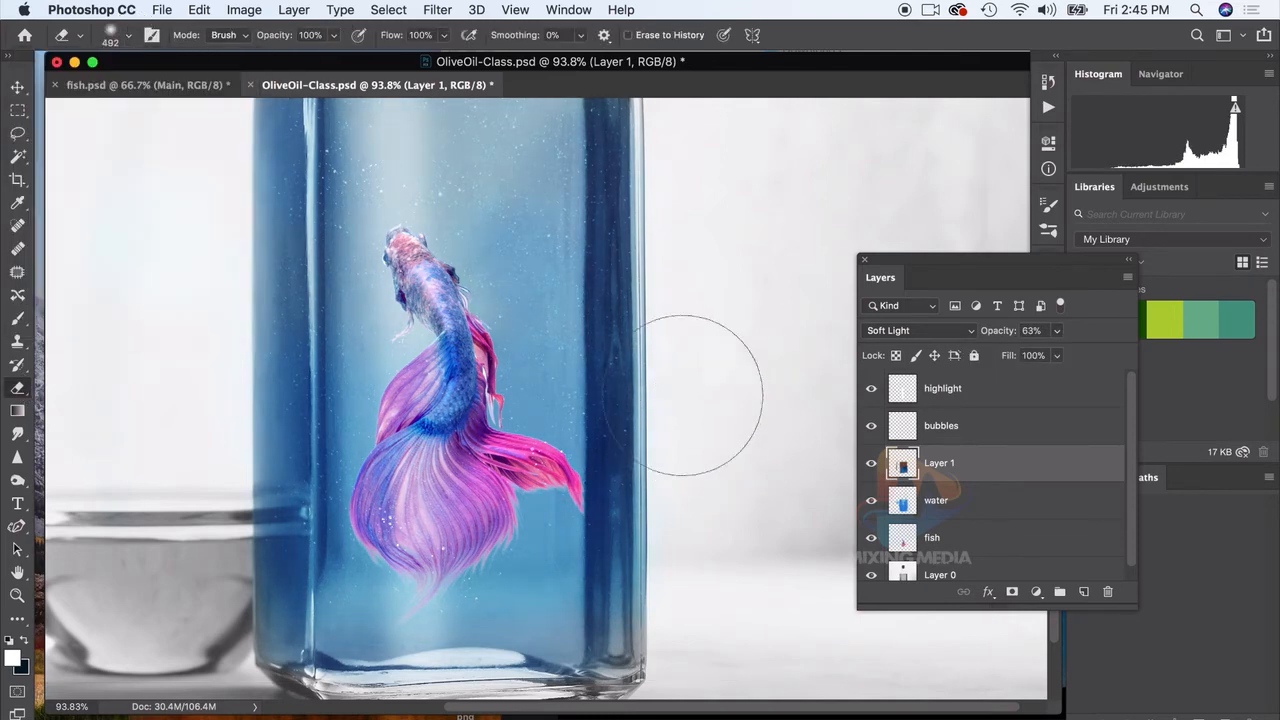
{"action": "key", "text": "super+z"}
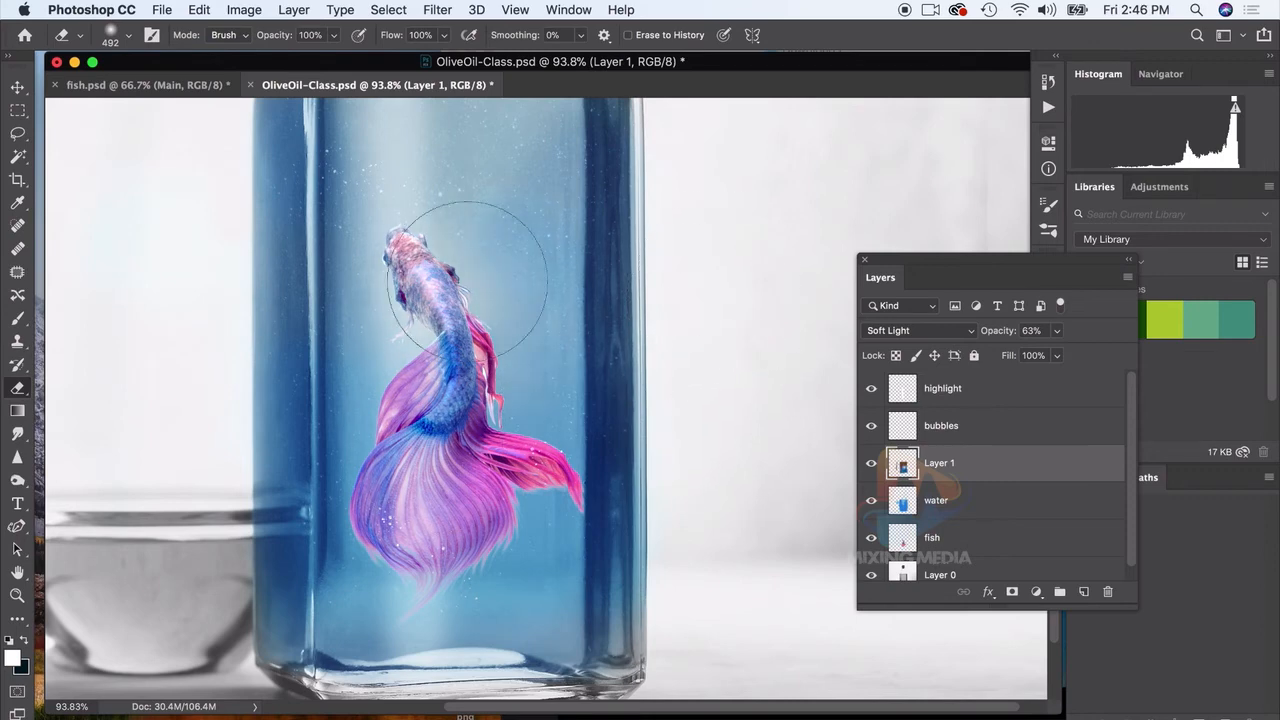
{"action": "scroll", "coordinate": [445, 300], "scroll_direction": "up", "scroll_amount": 3}
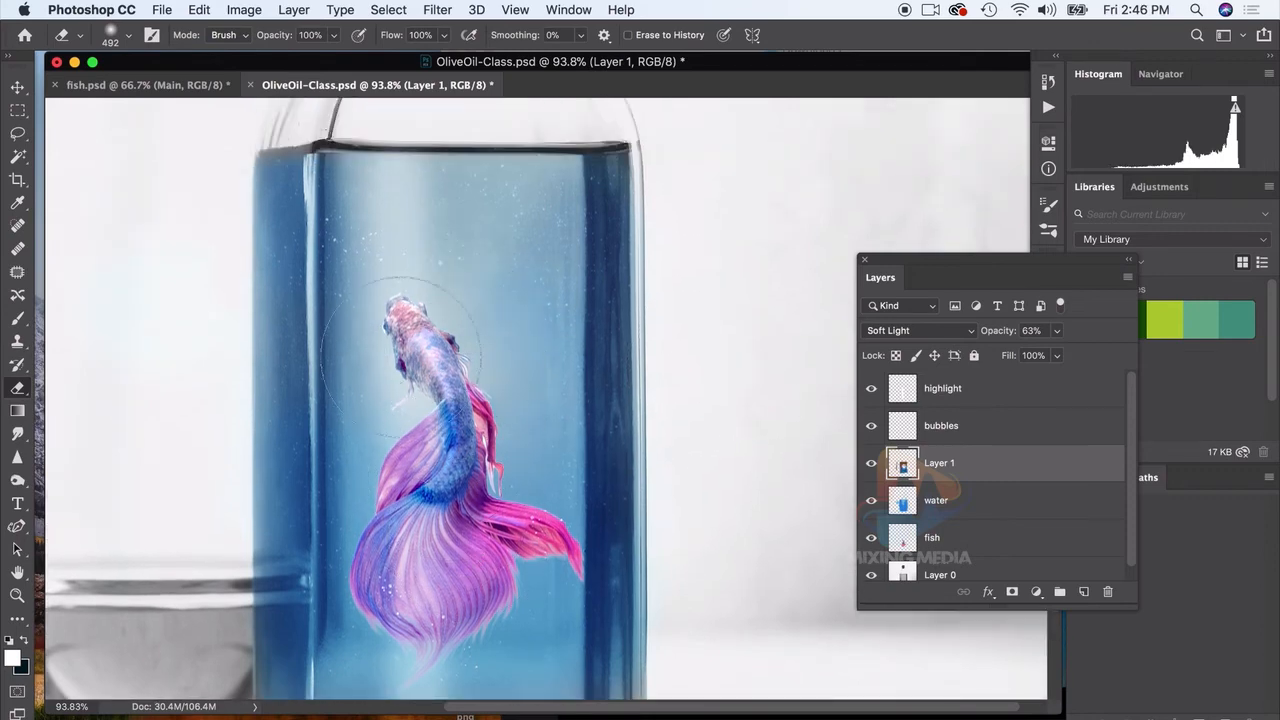
{"action": "scroll", "coordinate": [430, 480], "scroll_direction": "down", "scroll_amount": 5}
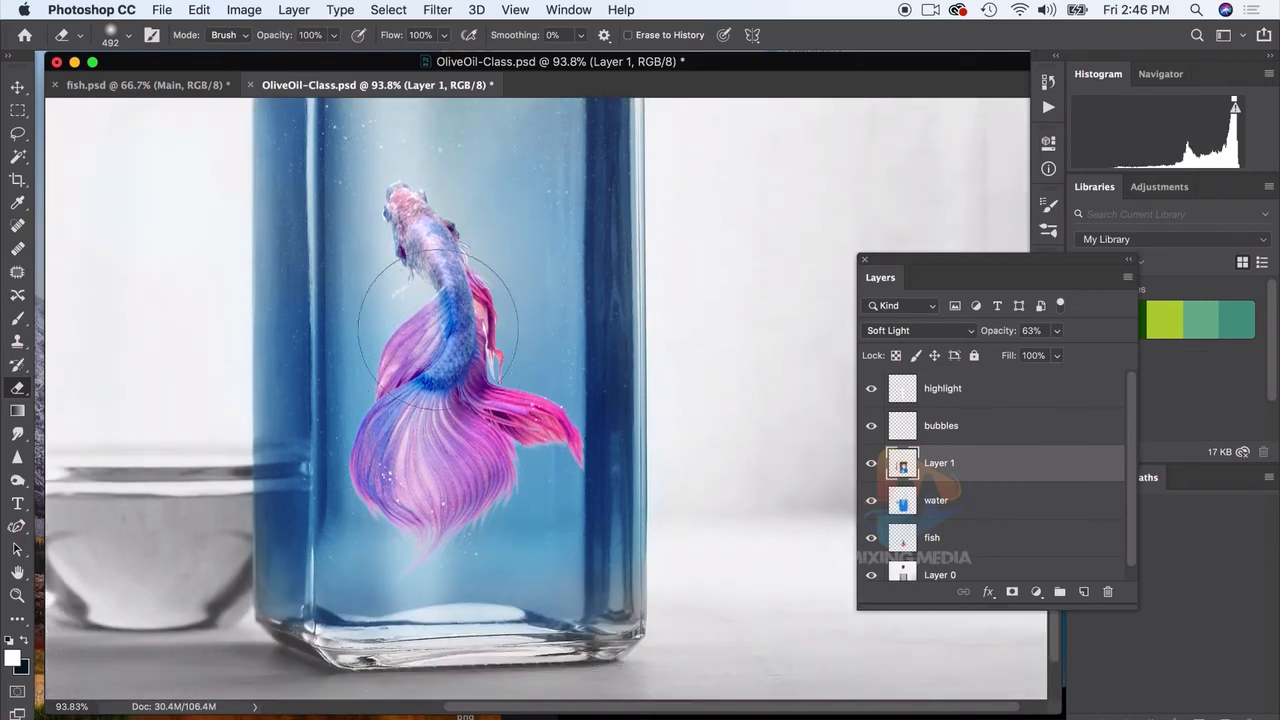
{"action": "scroll", "coordinate": [505, 428], "scroll_direction": "up", "scroll_amount": 7}
{"action": "scroll", "coordinate": [505, 428], "scroll_direction": "down", "scroll_amount": 2}
Step: Select the water layer, check its effect, and strongly raise its colour intensity with the Vibrance adjustment
{"action": "key", "text": "v"}
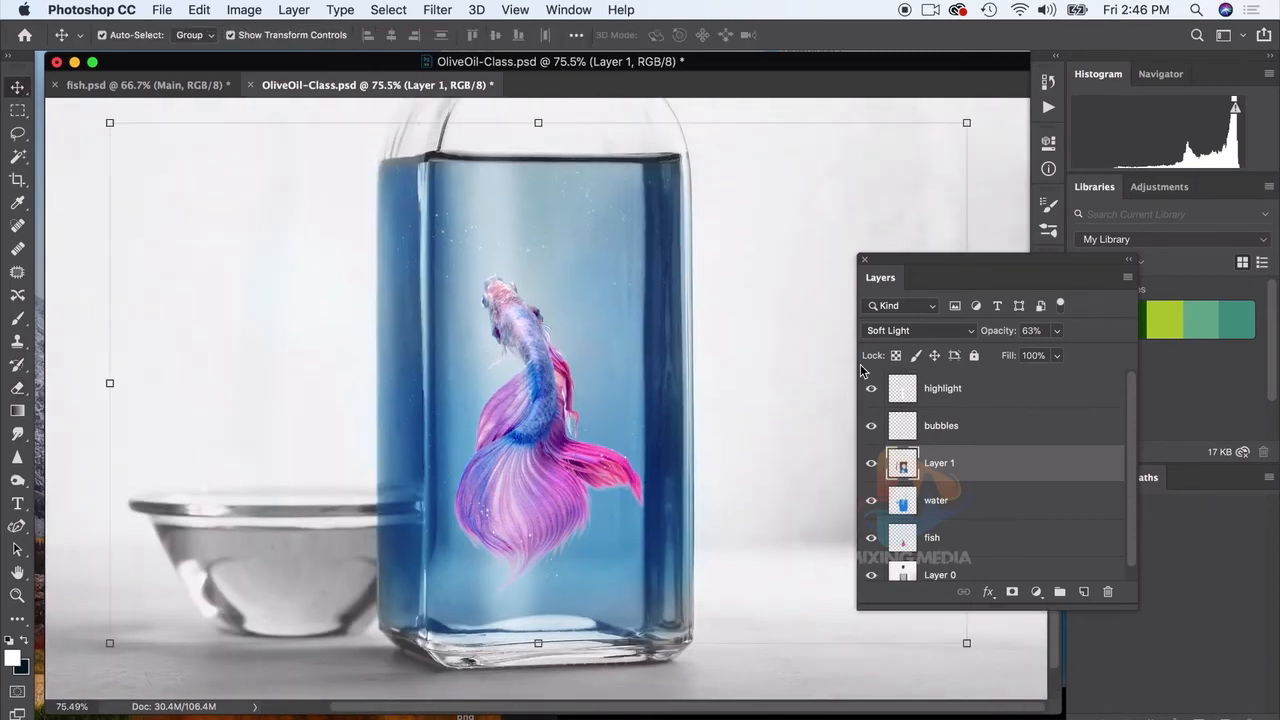
{"action": "left_click", "coordinate": [960, 513]}
{"action": "left_click", "coordinate": [871, 500]}
{"action": "left_click", "coordinate": [871, 500]}
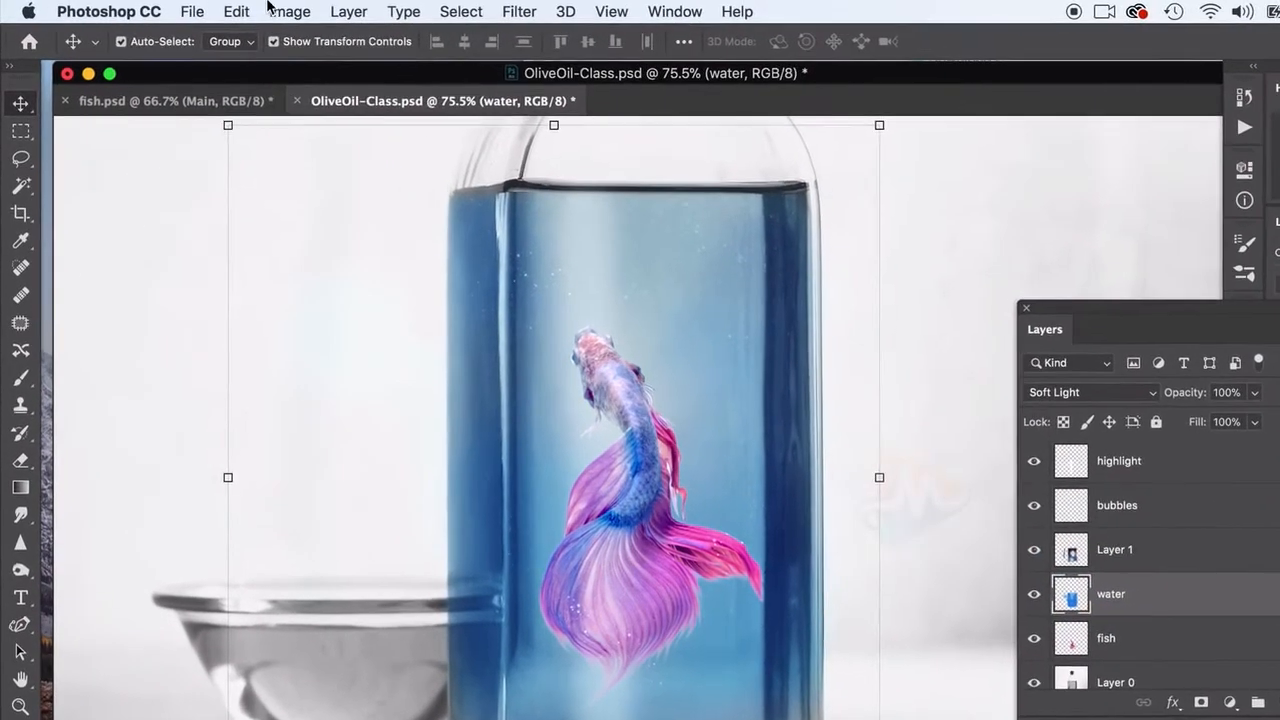
{"action": "left_click", "coordinate": [244, 9]}
{"action": "mouse_move", "coordinate": [264, 63]}
{"action": "left_click", "coordinate": [572, 163]}
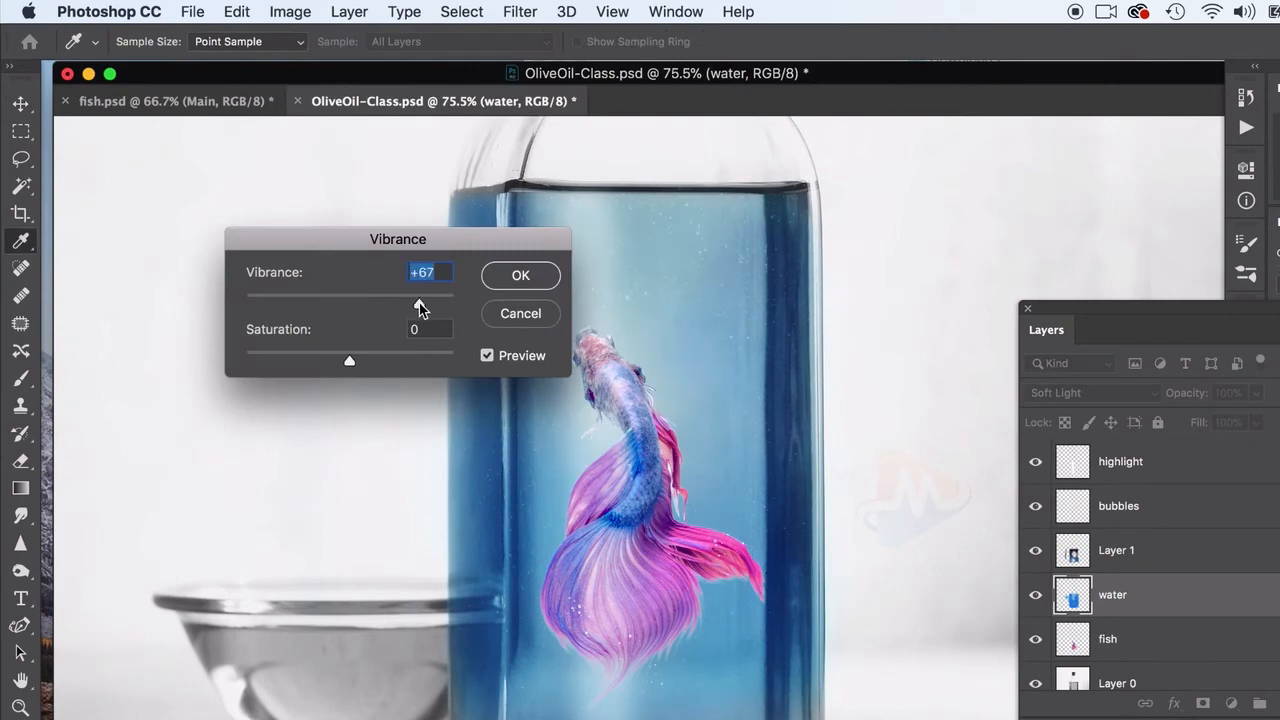
{"action": "mouse_move", "coordinate": [419, 305]}
{"action": "left_mouse_down"}
{"action": "mouse_move", "coordinate": [451, 297]}
{"action": "mouse_move", "coordinate": [414, 304]}
{"action": "left_mouse_up"}
{"action": "mouse_move", "coordinate": [373, 358]}
{"action": "left_mouse_down"}
{"action": "mouse_move", "coordinate": [234, 351]}
{"action": "mouse_move", "coordinate": [400, 363]}
{"action": "mouse_move", "coordinate": [351, 363]}
{"action": "left_mouse_up"}
{"action": "left_click", "coordinate": [536, 274]}
{"action": "key", "text": "v"}
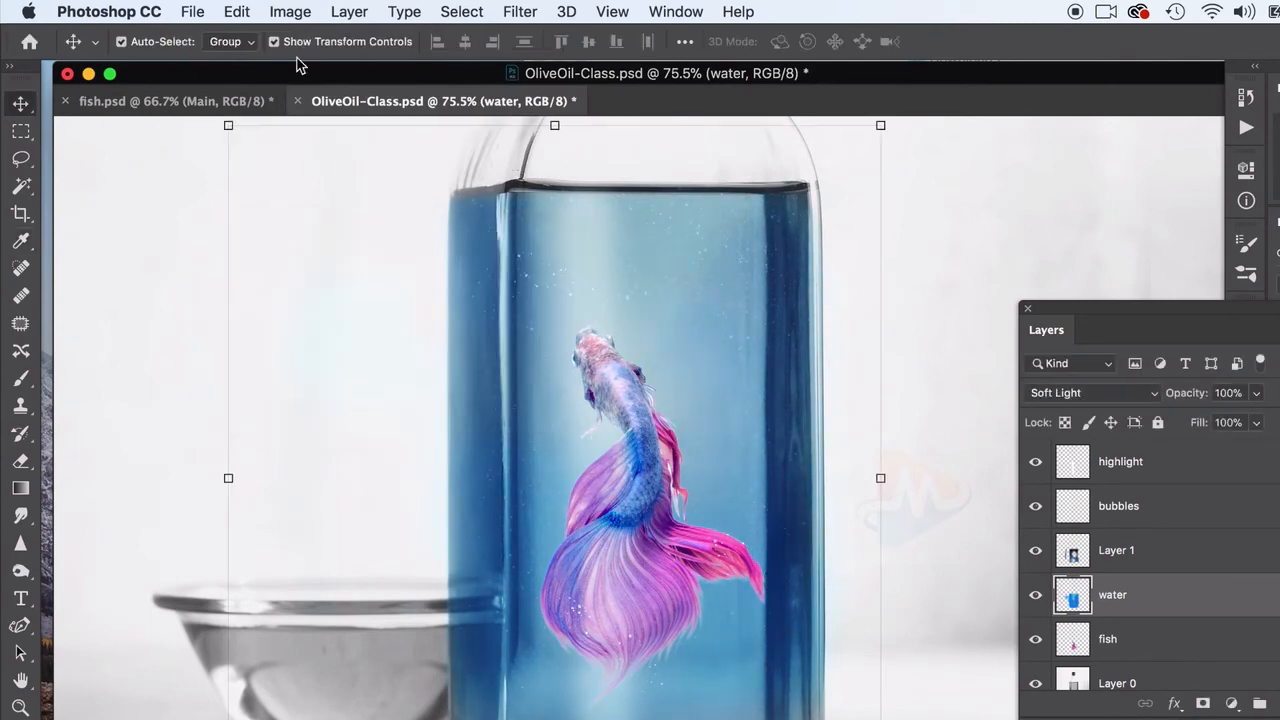
Step: Apply a Photo Filter with Warming Filter (85) to the water layer at a moderate density, preserving luminosity
{"action": "left_click", "coordinate": [290, 11]}
{"action": "left_click", "coordinate": [595, 262]}
{"action": "left_click_drag", "start_coordinate": [461, 211], "coordinate": [421, 198]}
{"action": "left_click_drag", "start_coordinate": [134, 380], "coordinate": [171, 376]}
{"action": "left_click_drag", "start_coordinate": [380, 199], "coordinate": [1208, 178]}
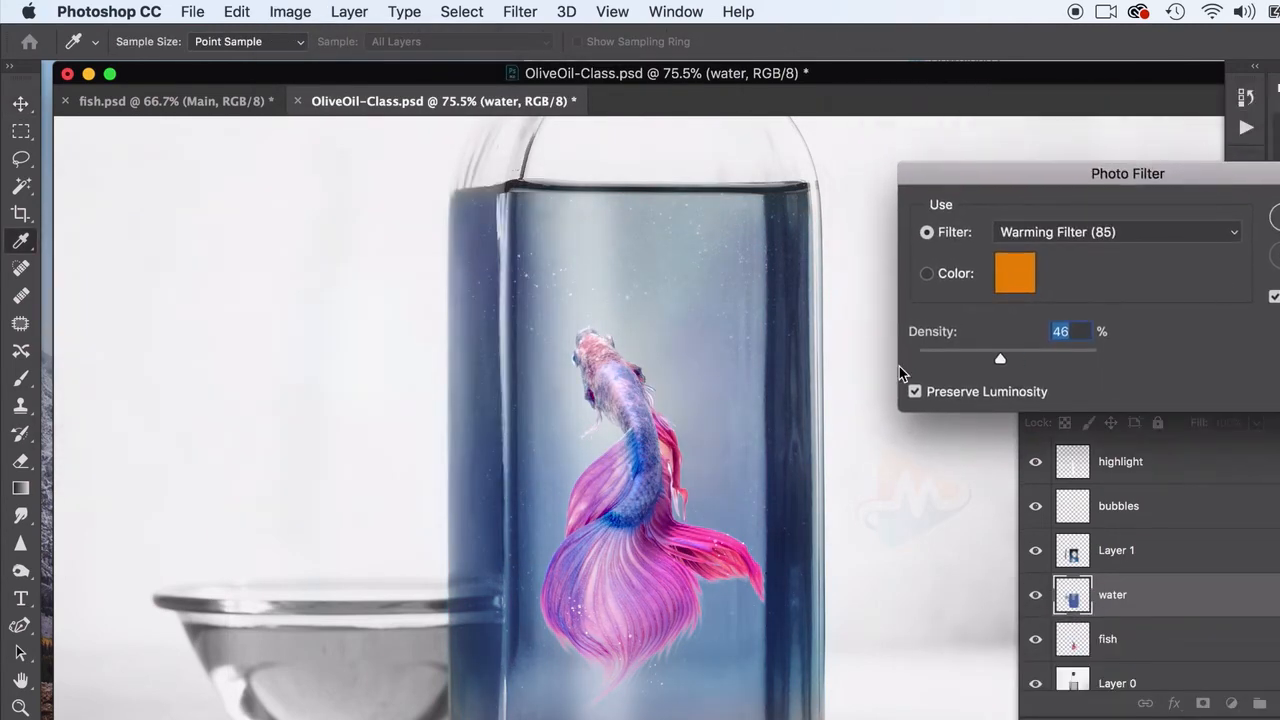
{"action": "left_click_drag", "start_coordinate": [948, 358], "coordinate": [978, 360]}
{"action": "key", "text": "Return"}
{"action": "key", "text": "v"}
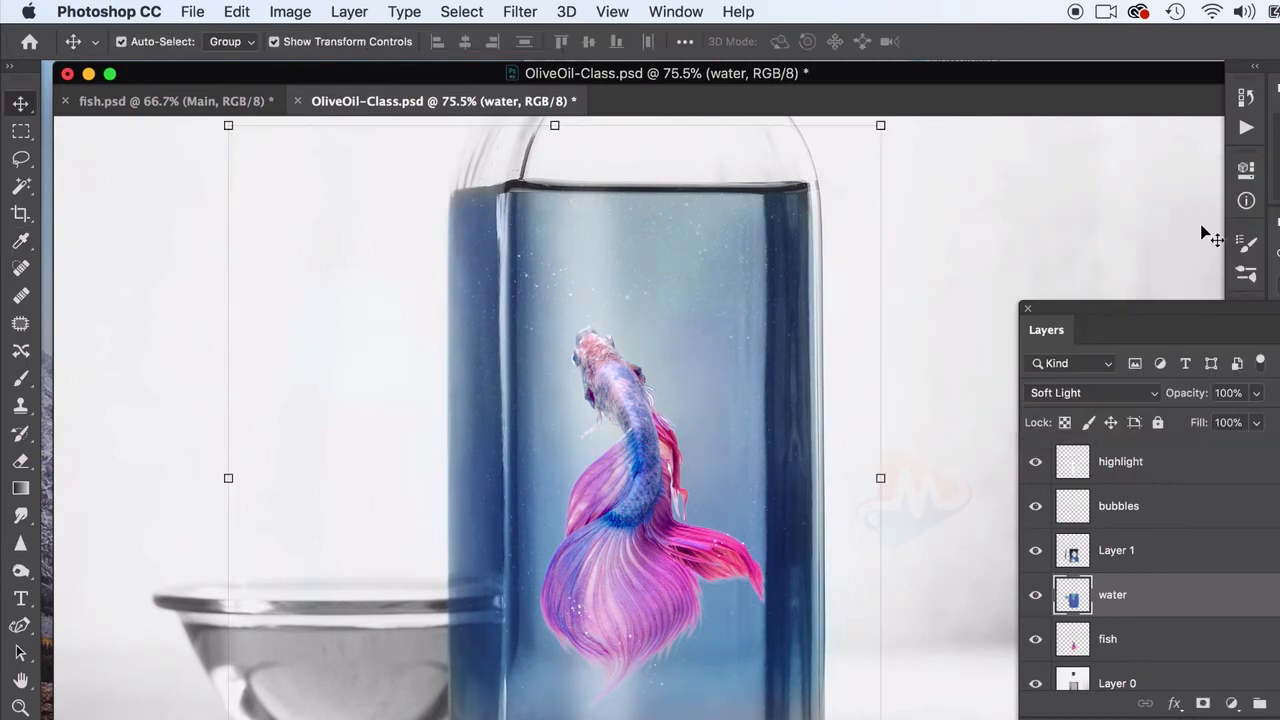
Step: Sample the pale gap between the fish's body and side fin and select that colour with Color Range on Layer 0
{"action": "left_click", "coordinate": [1003, 207]}
{"action": "scroll", "coordinate": [647, 611], "scroll_direction": "up", "scroll_amount": 7}
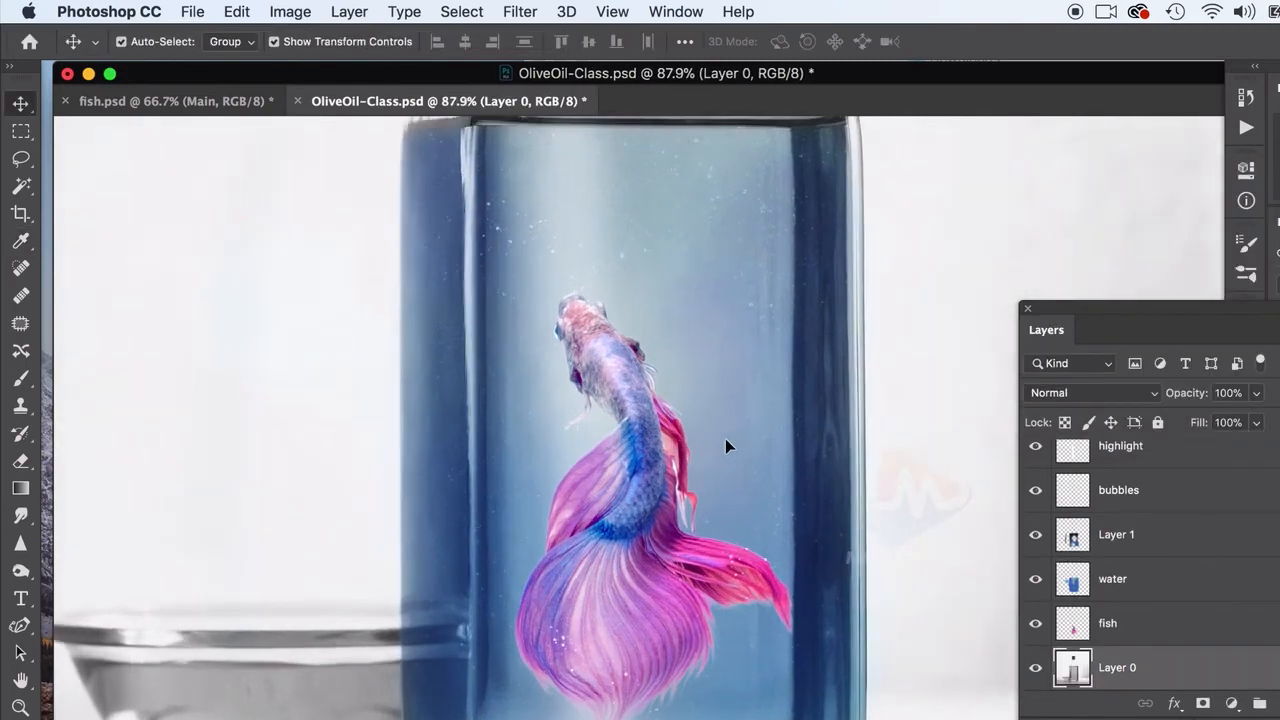
{"action": "scroll", "coordinate": [722, 488], "scroll_direction": "up", "scroll_amount": 4}
{"action": "key", "text": "i"}
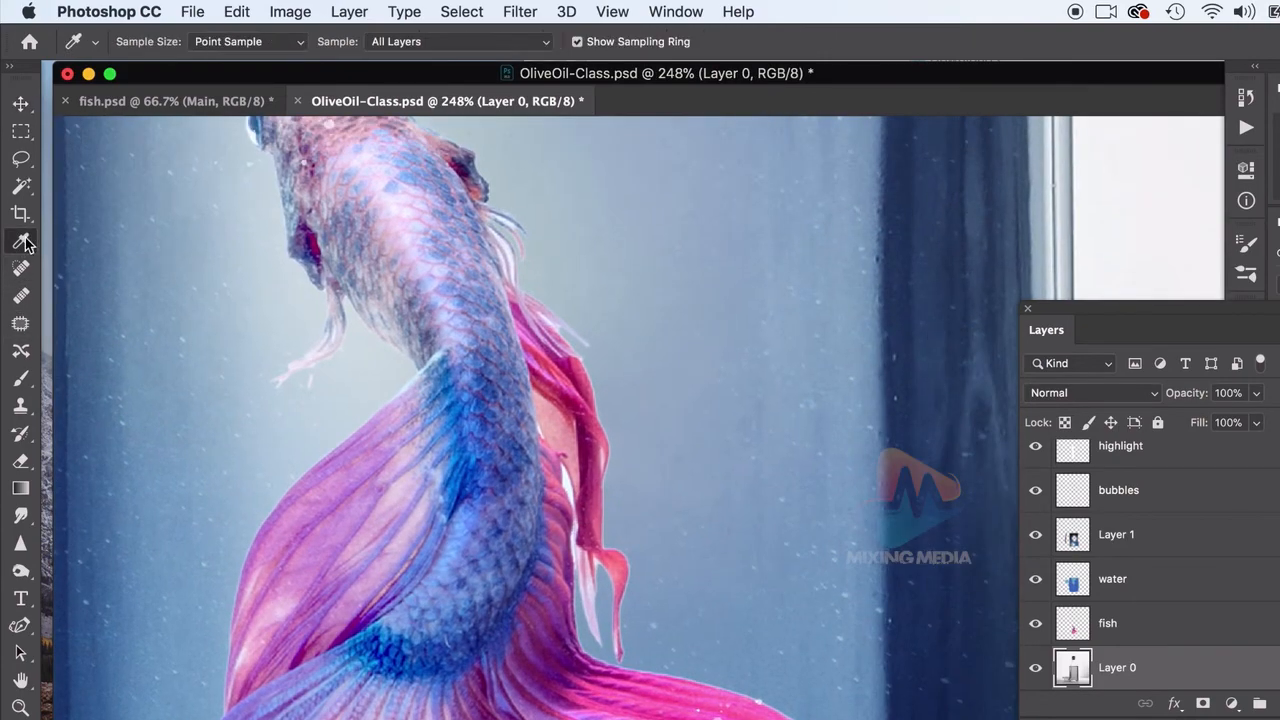
{"action": "left_click", "coordinate": [567, 484]}
{"action": "left_click", "coordinate": [461, 11]}
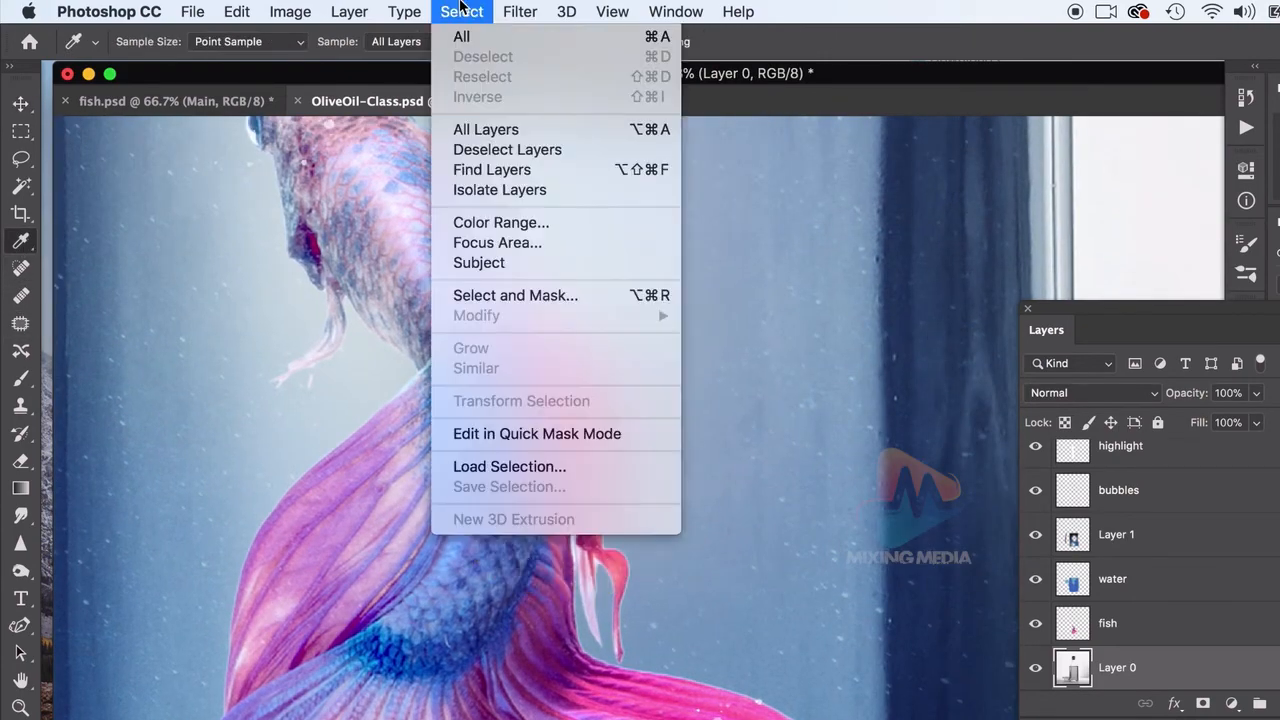
{"action": "left_click", "coordinate": [484, 221]}
{"action": "key", "text": "Return"}
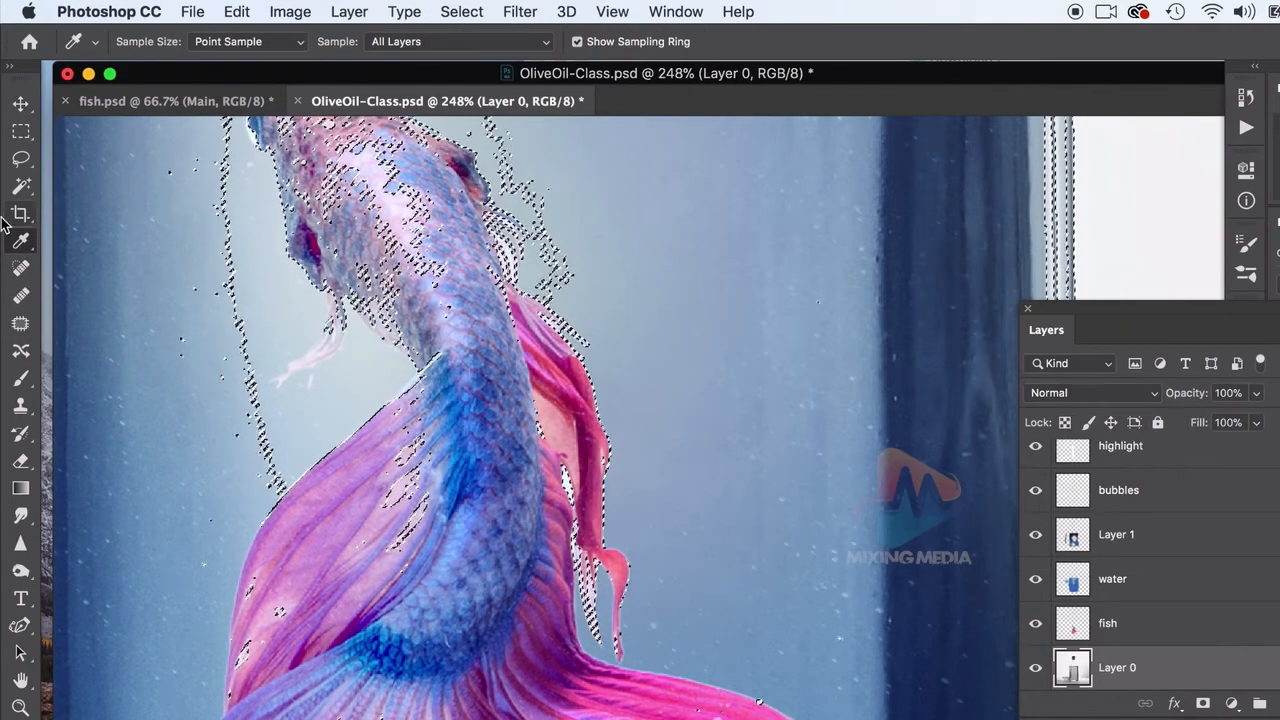
Step: Subtract the stray selected areas around the fish's head, body and upper fins with the Lasso, keeping the gap beside the side fin
{"action": "left_click_drag", "start_coordinate": [20, 158], "coordinate": [85, 165]}
{"action": "mouse_move", "coordinate": [622, 502]}
{"action": "left_mouse_down"}
{"action": "mouse_move", "coordinate": [166, 349]}
{"action": "mouse_move", "coordinate": [453, 547]}
{"action": "left_mouse_up"}
{"action": "scroll", "coordinate": [453, 547], "scroll_direction": "down", "scroll_amount": 3}
{"action": "mouse_move", "coordinate": [586, 366]}
{"action": "left_mouse_down"}
{"action": "mouse_move", "coordinate": [643, 591]}
{"action": "mouse_move", "coordinate": [569, 345]}
{"action": "mouse_move", "coordinate": [520, 345]}
{"action": "left_mouse_up"}
{"action": "scroll", "coordinate": [250, 320], "scroll_direction": "down", "scroll_amount": 5}
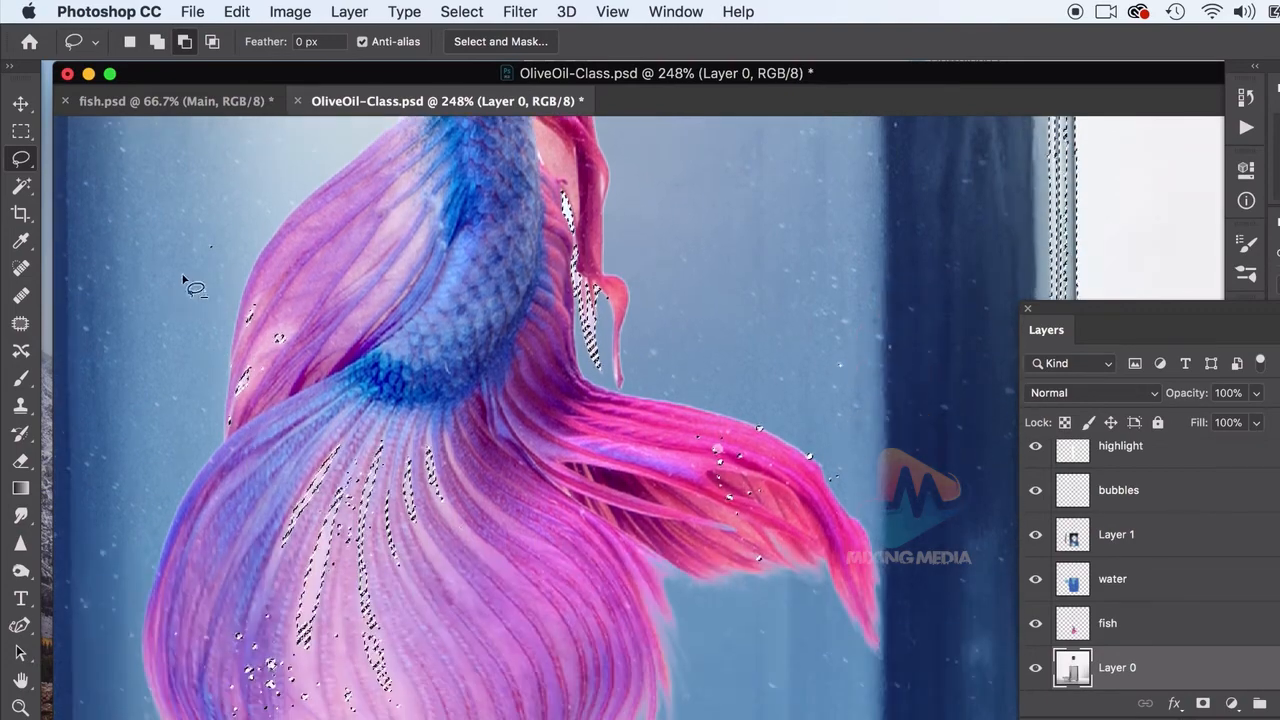
Step: Remove the remaining selected specks and streaks on the large fin and tail from the selection with the Lasso
{"action": "left_click_drag", "start_coordinate": [185, 285], "coordinate": [269, 286]}
{"action": "scroll", "coordinate": [269, 286], "scroll_direction": "down", "scroll_amount": 1}
{"action": "mouse_move", "coordinate": [198, 230]}
{"action": "left_mouse_down"}
{"action": "mouse_move", "coordinate": [155, 557]}
{"action": "mouse_move", "coordinate": [523, 719]}
{"action": "mouse_move", "coordinate": [201, 228]}
{"action": "left_mouse_up"}
{"action": "scroll", "coordinate": [206, 228], "scroll_direction": "down", "scroll_amount": 5}
{"action": "mouse_move", "coordinate": [227, 601]}
{"action": "left_mouse_down"}
{"action": "mouse_move", "coordinate": [224, 719]}
{"action": "mouse_move", "coordinate": [257, 631]}
{"action": "left_mouse_up"}
{"action": "scroll", "coordinate": [623, 523], "scroll_direction": "up", "scroll_amount": 3}
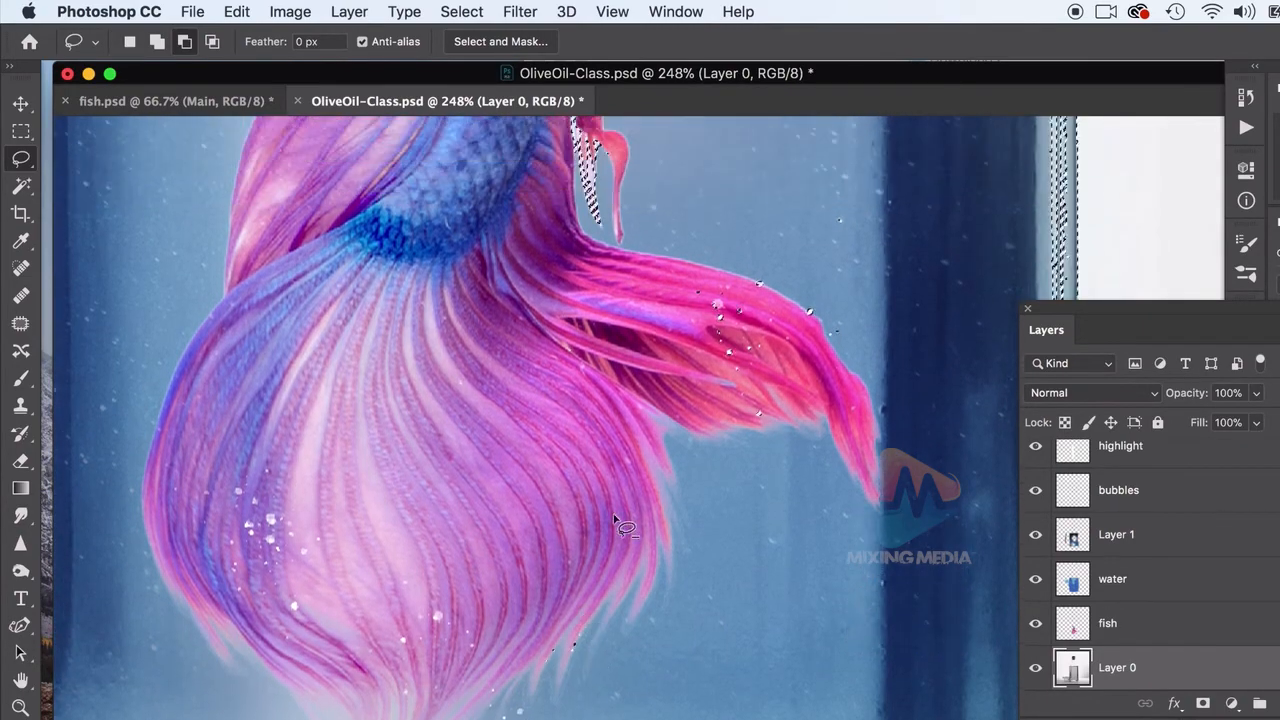
{"action": "mouse_move", "coordinate": [681, 264]}
{"action": "left_mouse_down"}
{"action": "mouse_move", "coordinate": [866, 167]}
{"action": "mouse_move", "coordinate": [652, 277]}
{"action": "left_mouse_up"}
{"action": "scroll", "coordinate": [625, 280], "scroll_direction": "up", "scroll_amount": 10}
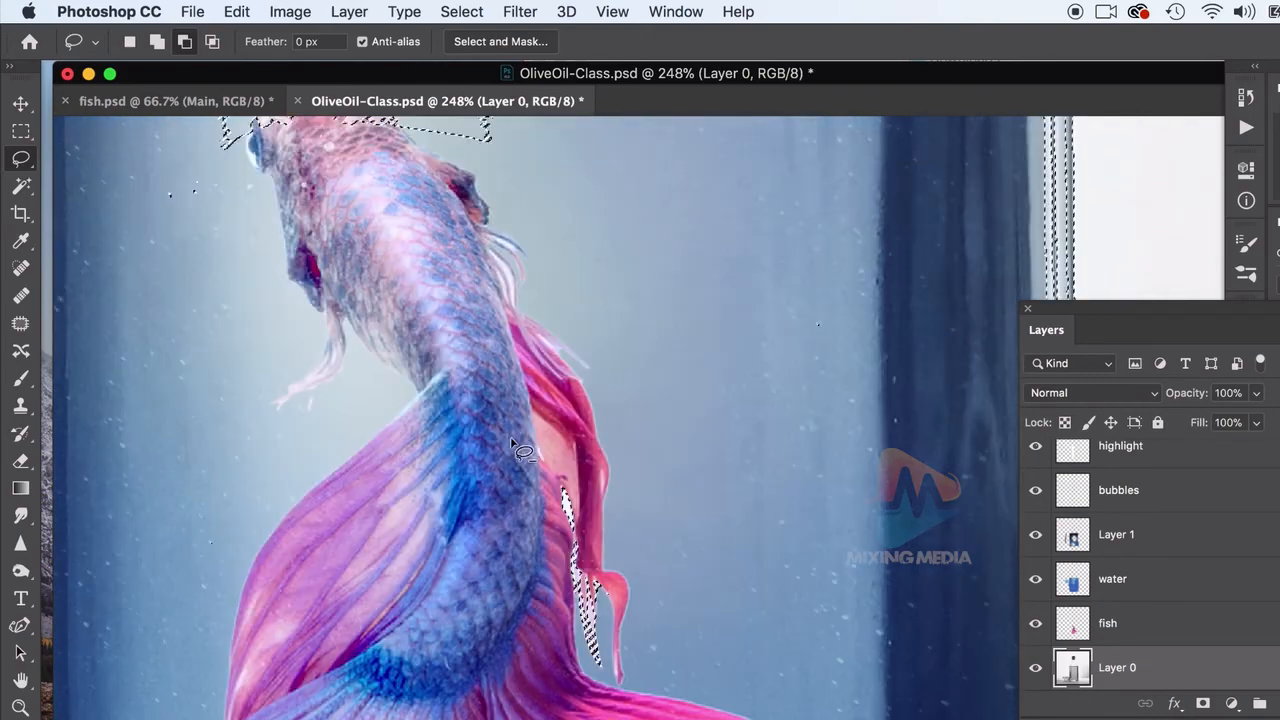
Step: On the fish layer, subtract the selection around the head, delete the pale gap beside the side fin, and deselect
{"action": "left_click", "coordinate": [1185, 620]}
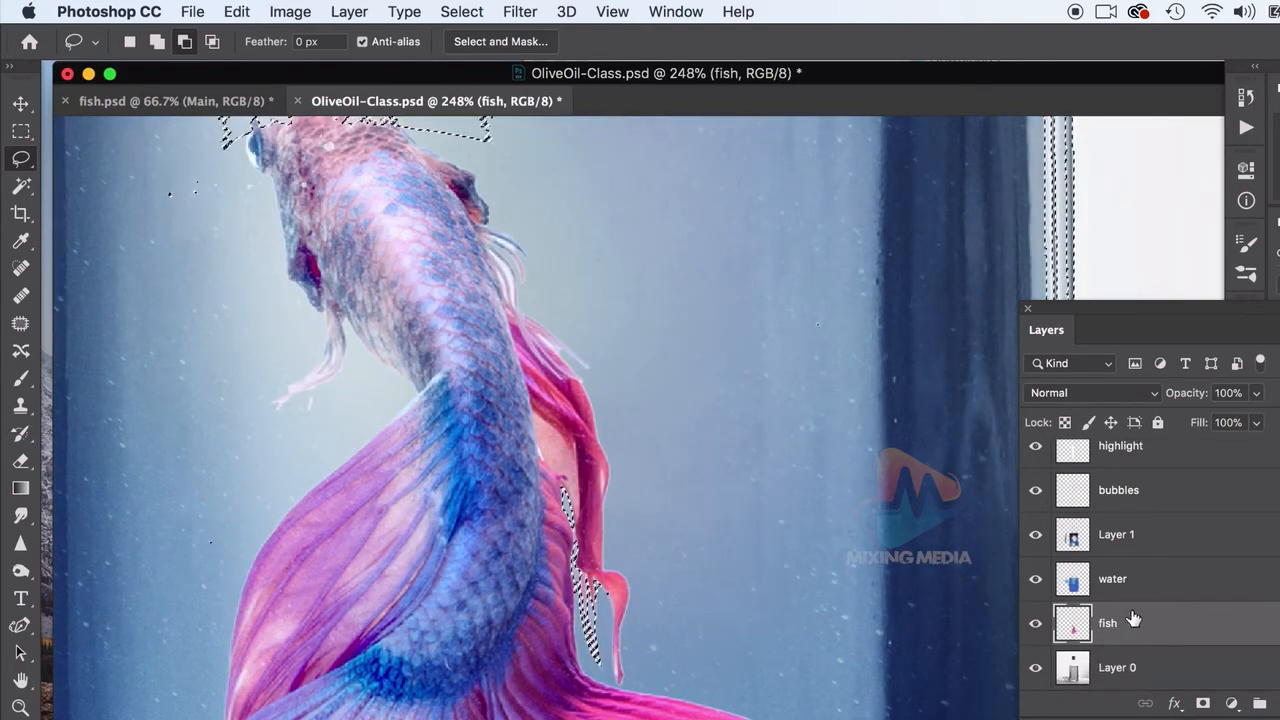
{"action": "scroll", "coordinate": [330, 395], "scroll_direction": "up", "scroll_amount": 3}
{"action": "scroll", "coordinate": [330, 395], "scroll_direction": "up", "scroll_amount": 3}
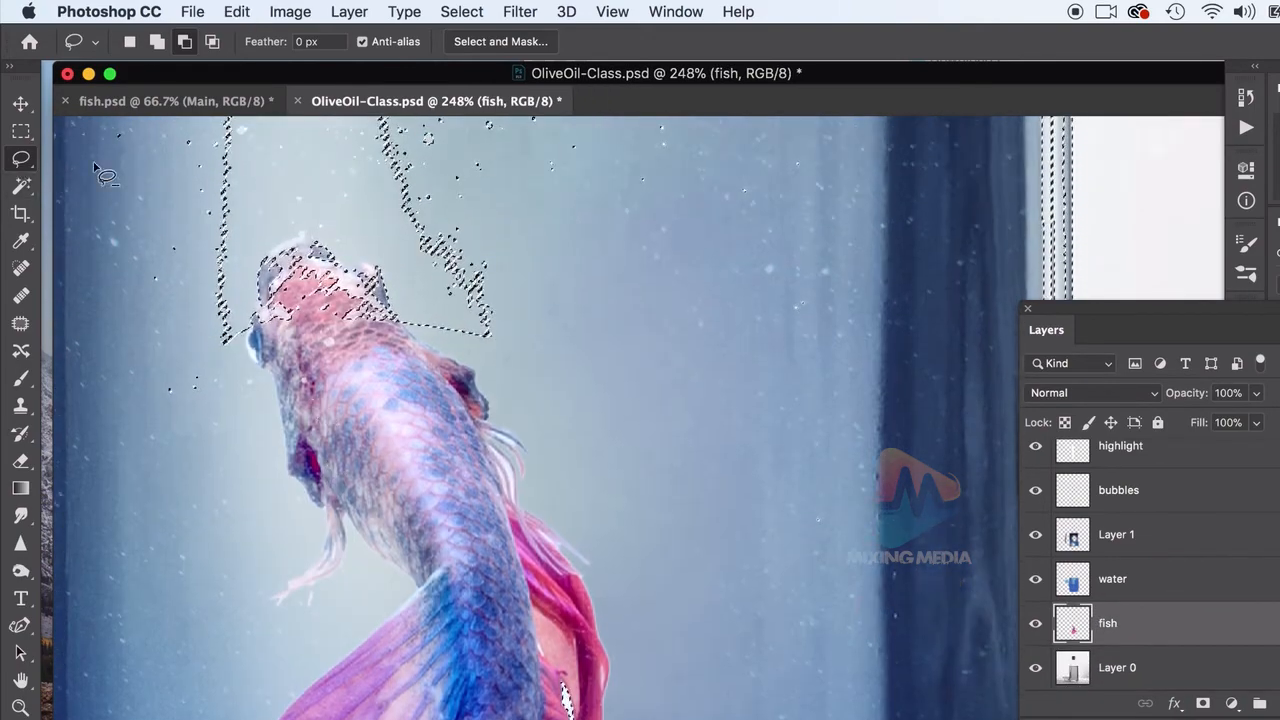
{"action": "mouse_move", "coordinate": [110, 338]}
{"action": "left_mouse_down"}
{"action": "mouse_move", "coordinate": [243, 143]}
{"action": "mouse_move", "coordinate": [140, 362]}
{"action": "left_mouse_up"}
{"action": "scroll", "coordinate": [620, 610], "scroll_direction": "down", "scroll_amount": 7}
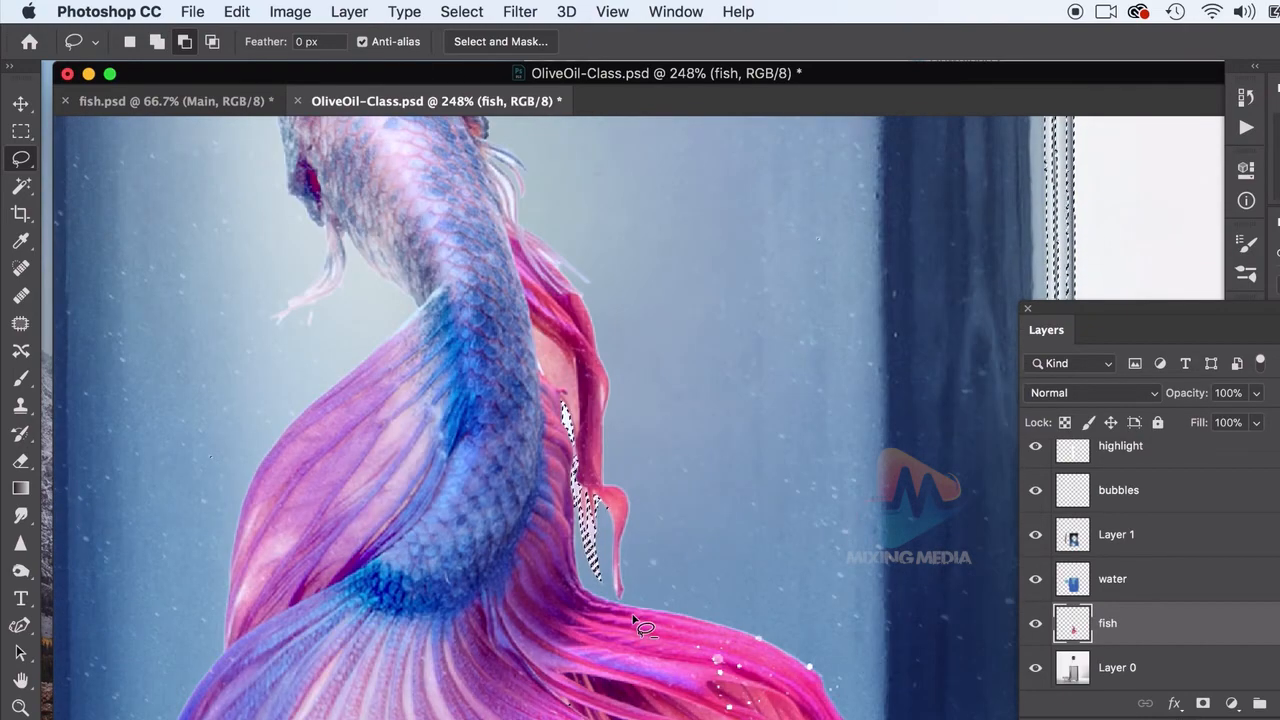
{"action": "left_click", "coordinate": [21, 131]}
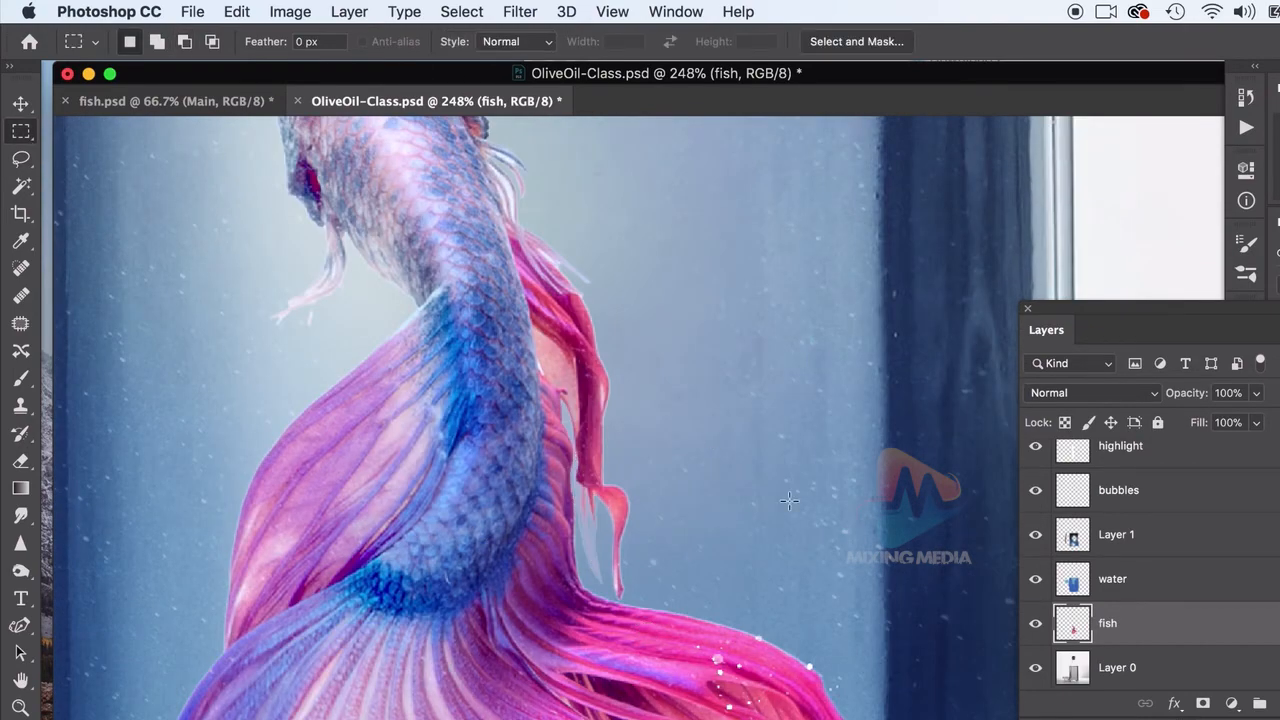
{"action": "scroll", "coordinate": [474, 464], "scroll_direction": "down", "scroll_amount": 10}
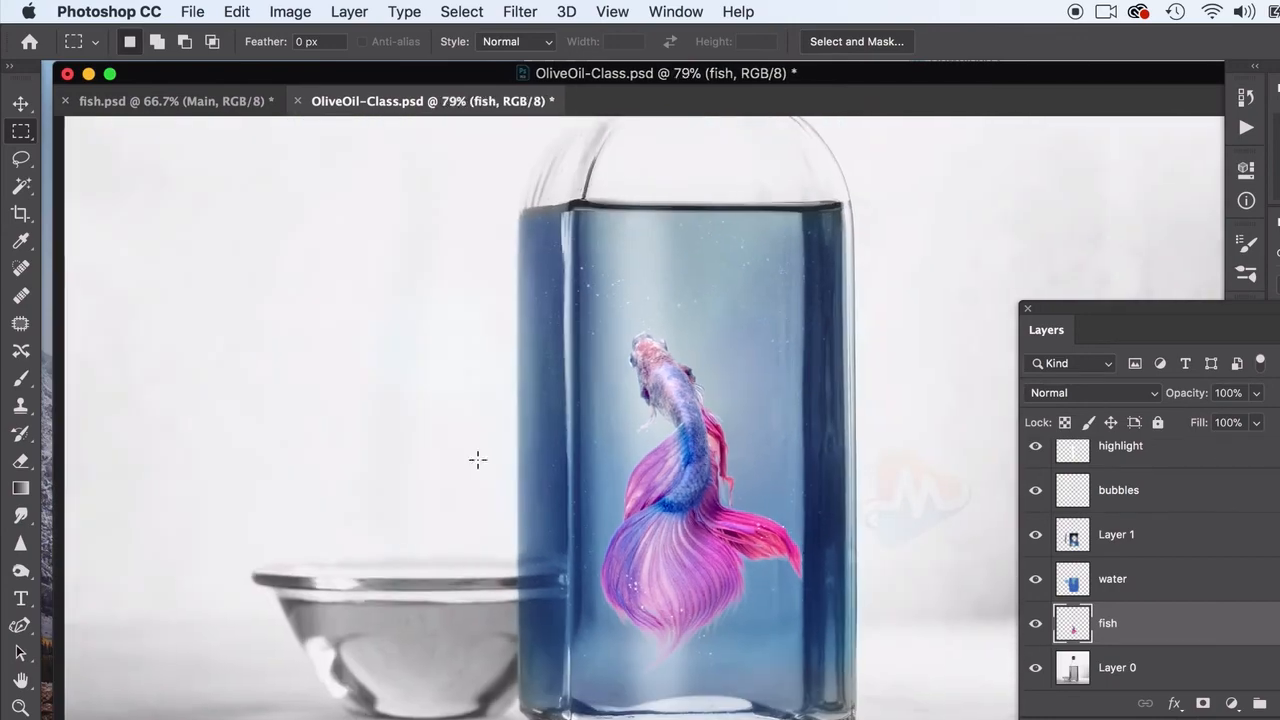
{"action": "scroll", "coordinate": [703, 460], "scroll_direction": "up", "scroll_amount": 4}
{"action": "scroll", "coordinate": [705, 460], "scroll_direction": "down", "scroll_amount": 8}
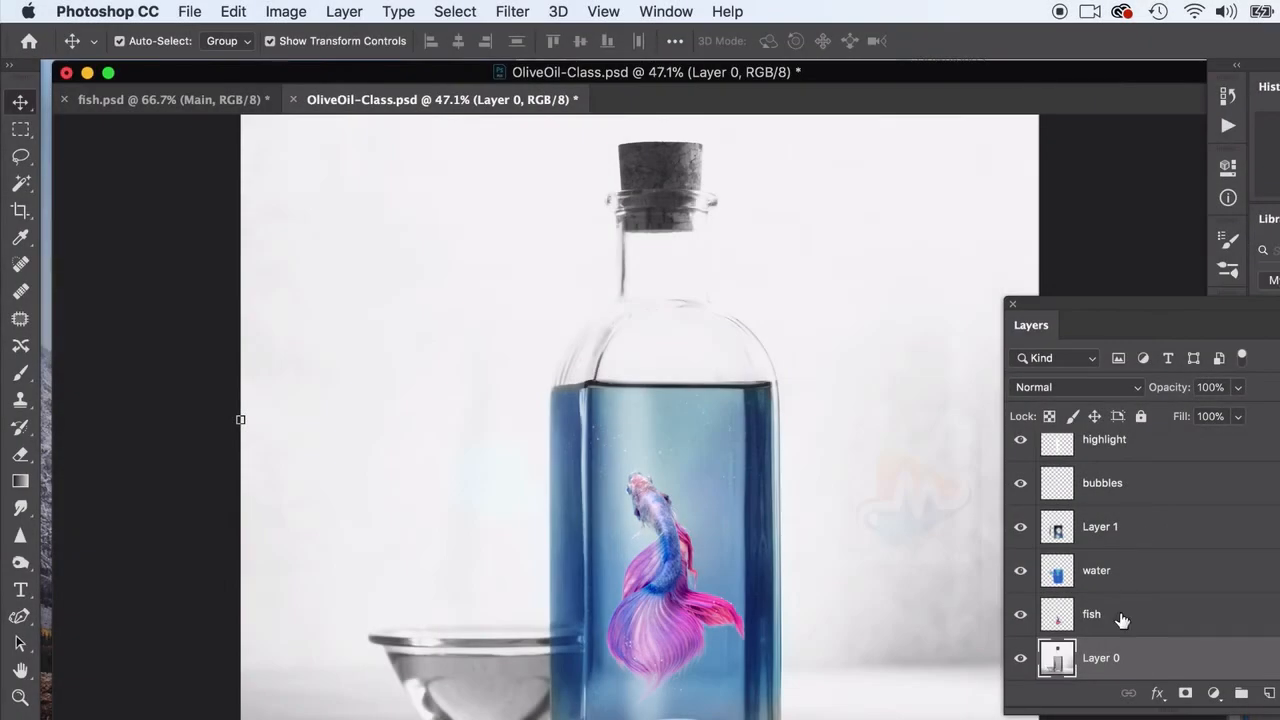
Step: Add a new layer directly above Layer 0 and name it cork
{"action": "left_click", "coordinate": [1268, 692]}
{"action": "double_click", "coordinate": [1100, 657]}
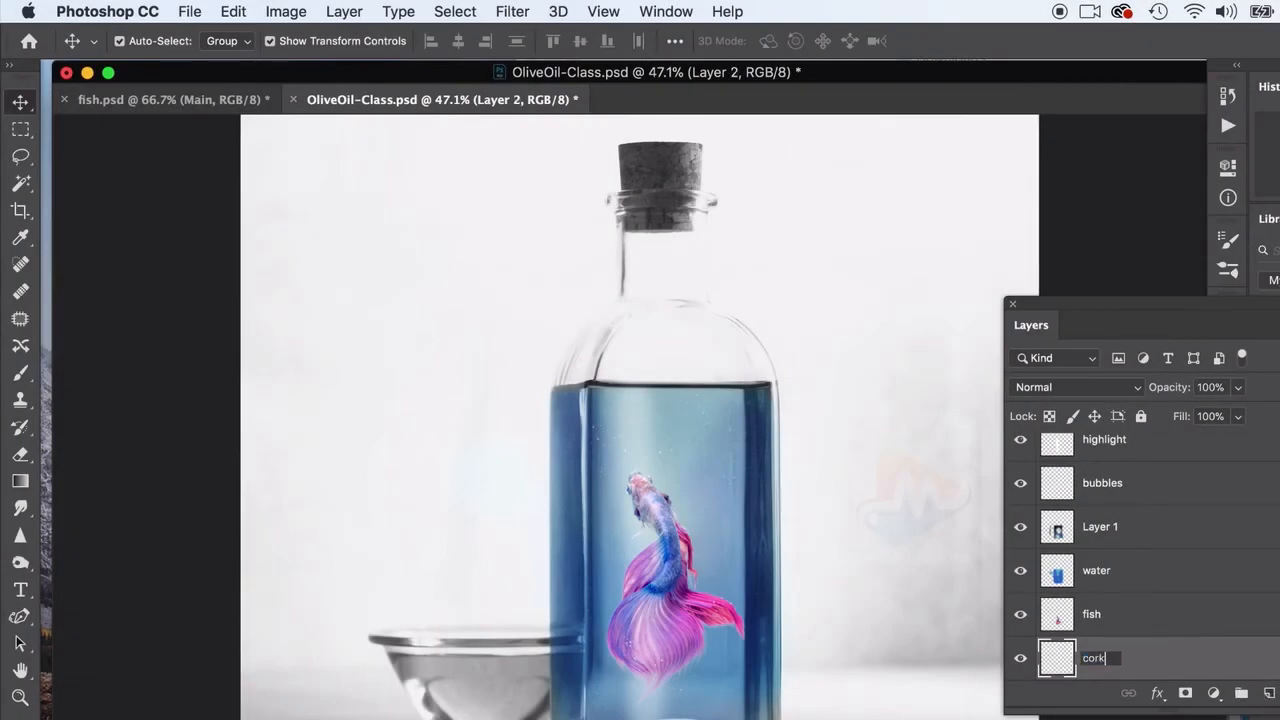
{"action": "key", "text": "Return"}
Step: Set the foreground colour to the muted yellow-brown b6a051
{"action": "left_click", "coordinate": [16, 717]}
{"action": "left_click", "coordinate": [713, 443]}
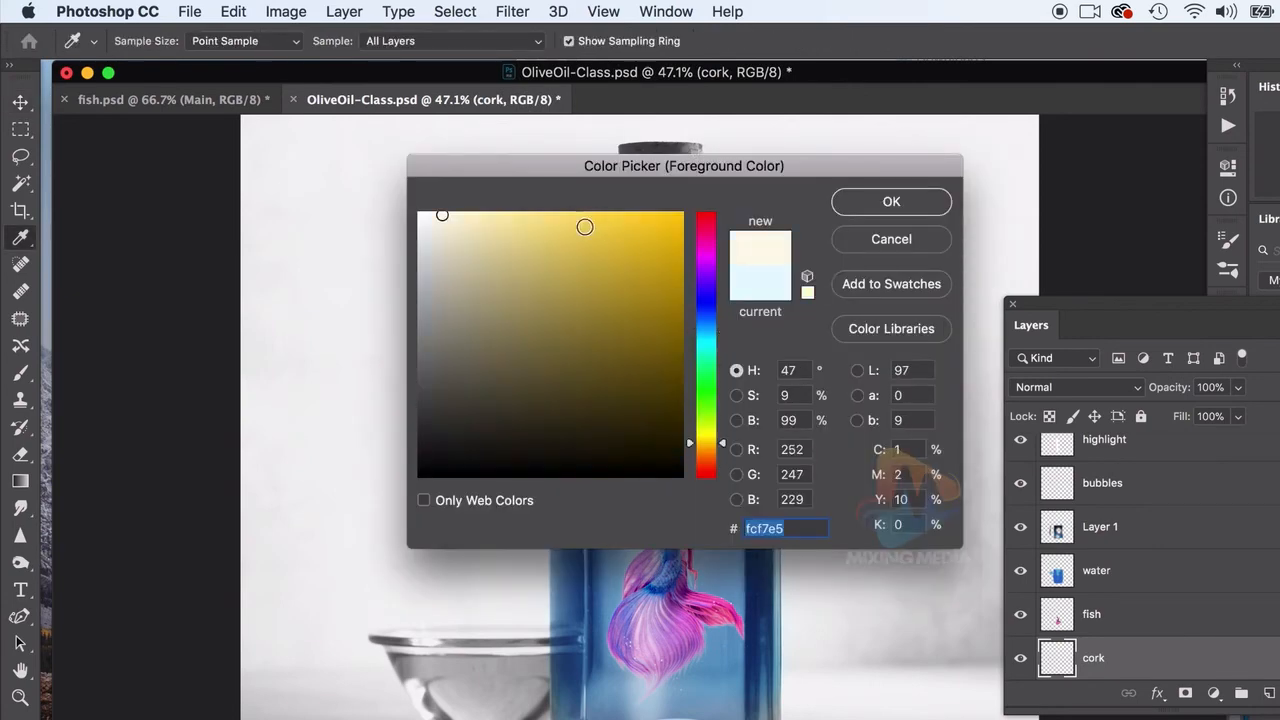
{"action": "left_click", "coordinate": [572, 238]}
{"action": "left_click_drag", "start_coordinate": [567, 272], "coordinate": [565, 288]}
{"action": "left_click", "coordinate": [891, 203]}
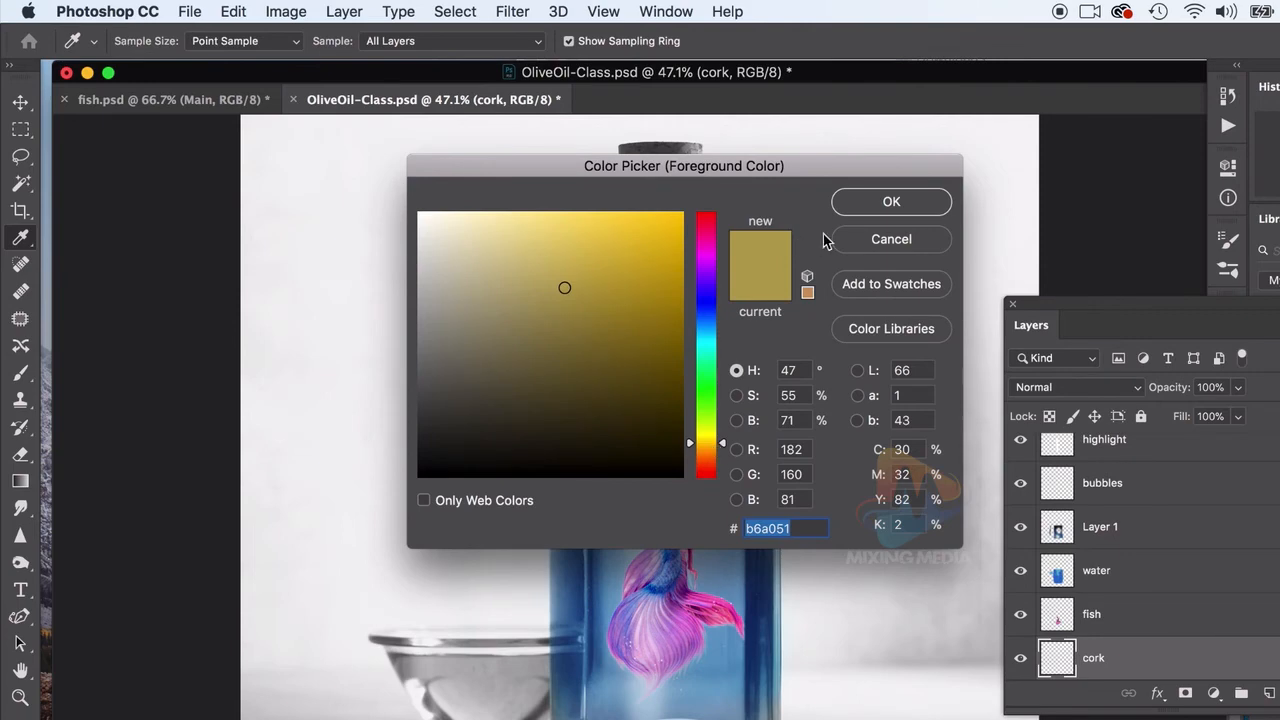
{"action": "key", "text": "Return"}
{"action": "key", "text": "v"}
Step: Activate the Brush tool and set the cork layer's blending mode to Soft Light
{"action": "left_click", "coordinate": [20, 372]}
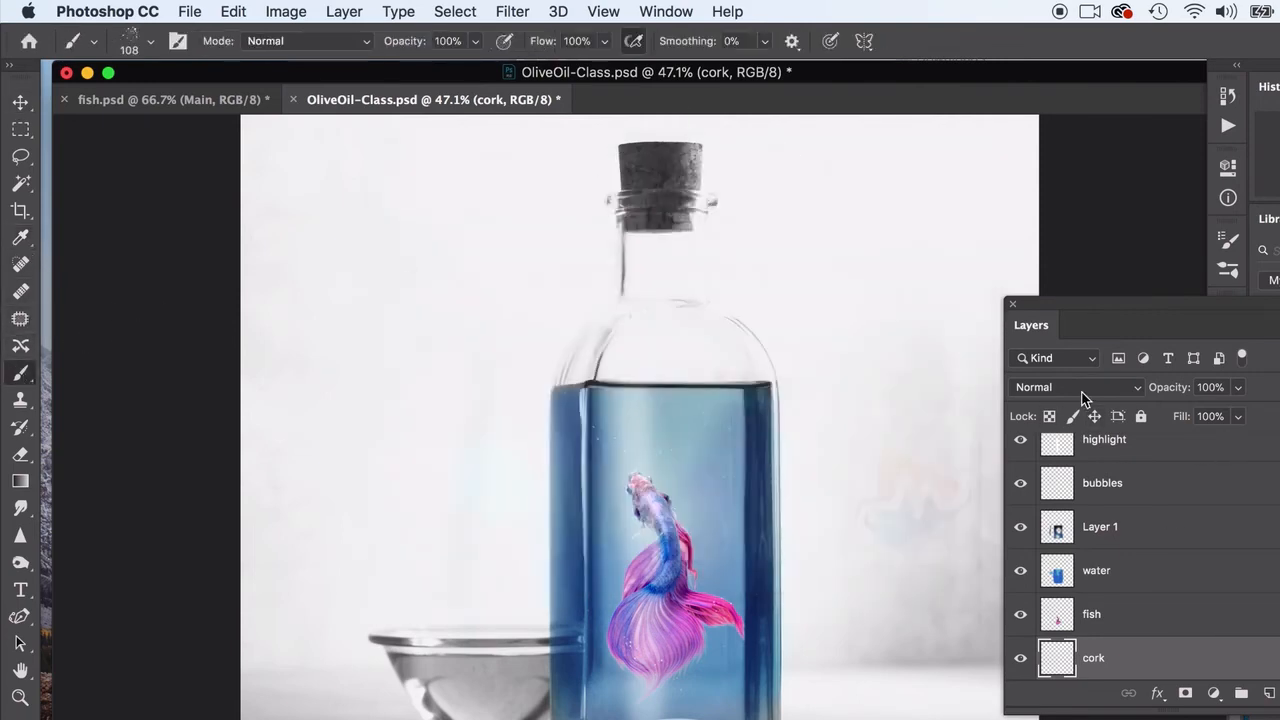
{"action": "left_click", "coordinate": [1085, 387]}
{"action": "left_click", "coordinate": [1071, 626]}
Step: Paint over the bottle's cork with a 150 px Soft Round brush, and pick a deeper foreground colour
{"action": "key", "text": "ctrl+plus"}
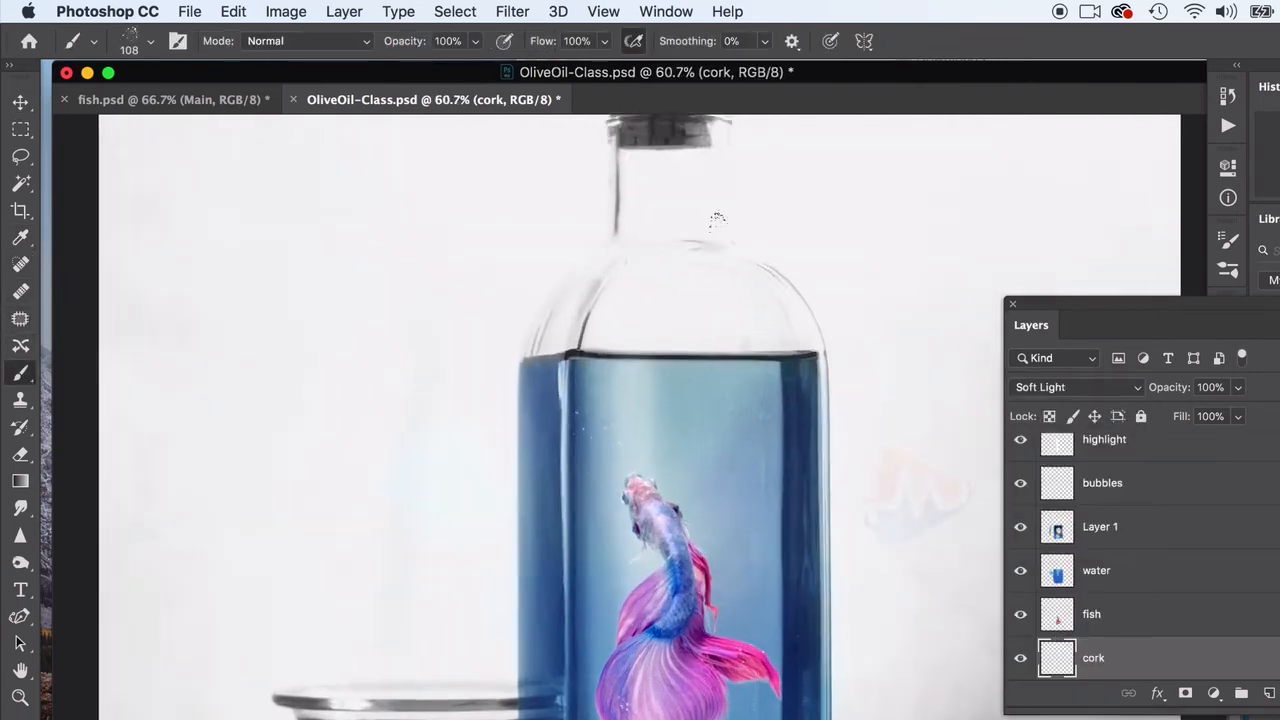
{"action": "scroll", "coordinate": [717, 222], "scroll_direction": "up", "scroll_amount": 8}
{"action": "left_click", "coordinate": [151, 42]}
{"action": "scroll", "coordinate": [115, 265], "scroll_direction": "up", "scroll_amount": 10}
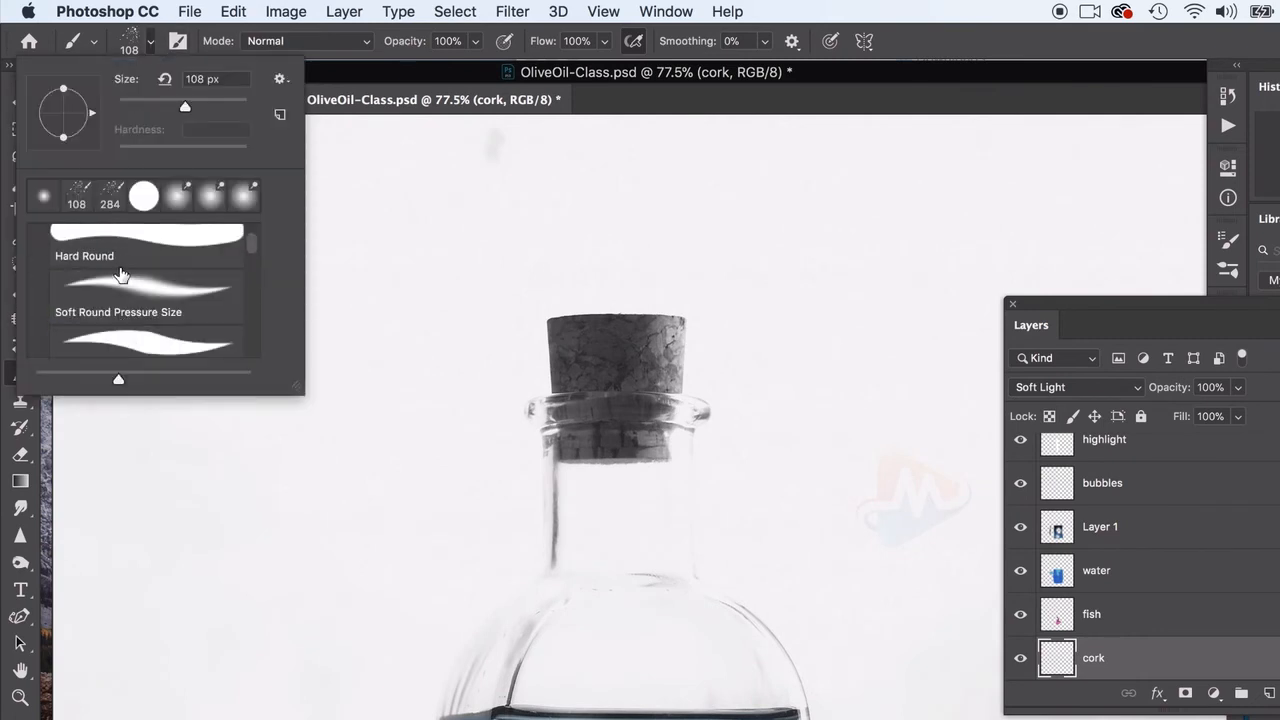
{"action": "scroll", "coordinate": [118, 275], "scroll_direction": "up", "scroll_amount": 3}
{"action": "left_click", "coordinate": [100, 282]}
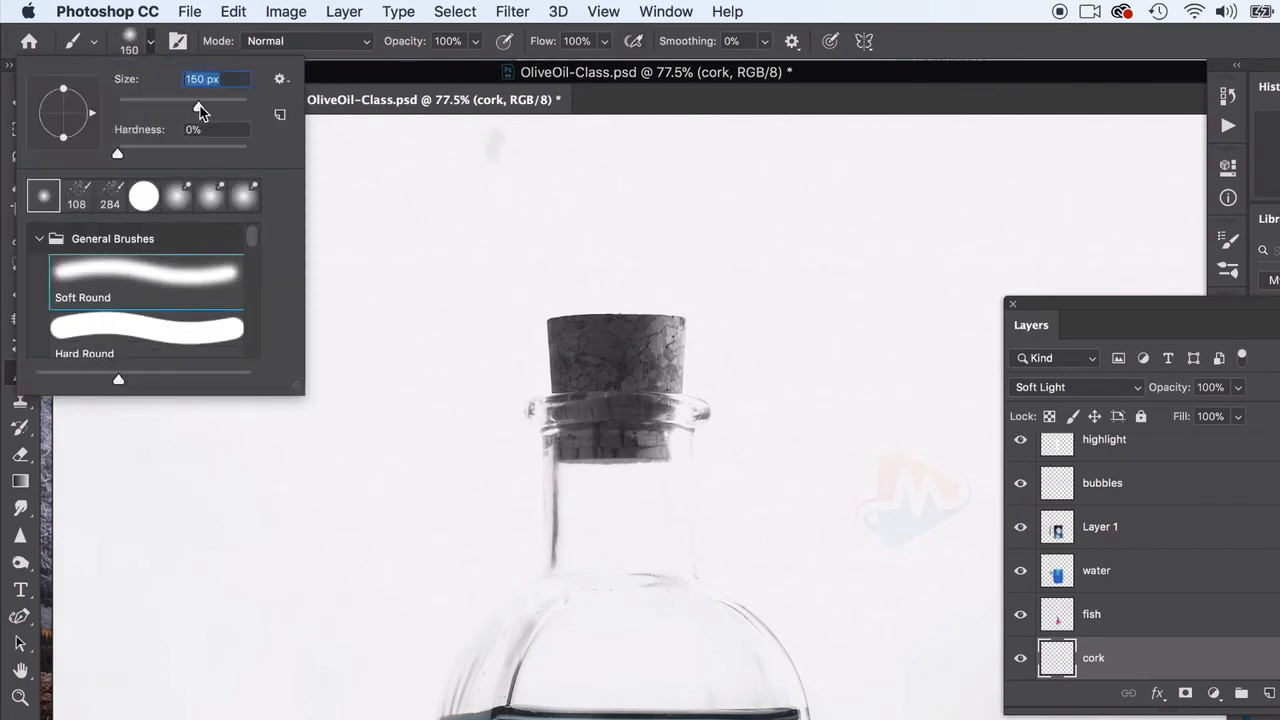
{"action": "mouse_move", "coordinate": [551, 366]}
{"action": "left_mouse_down"}
{"action": "mouse_move", "coordinate": [646, 320]}
{"action": "mouse_move", "coordinate": [560, 320]}
{"action": "mouse_move", "coordinate": [666, 370]}
{"action": "mouse_move", "coordinate": [611, 453]}
{"action": "mouse_move", "coordinate": [621, 402]}
{"action": "mouse_move", "coordinate": [557, 361]}
{"action": "mouse_move", "coordinate": [571, 377]}
{"action": "mouse_move", "coordinate": [598, 371]}
{"action": "mouse_move", "coordinate": [580, 457]}
{"action": "mouse_move", "coordinate": [643, 429]}
{"action": "left_mouse_up"}
{"action": "left_click", "coordinate": [17, 717]}
{"action": "left_click", "coordinate": [641, 323]}
{"action": "left_click", "coordinate": [887, 209]}
Step: Adjust the cork layer's Hue/Saturation to hue -14, saturation +25 and lightness +11
{"action": "left_click", "coordinate": [286, 11]}
{"action": "mouse_move", "coordinate": [340, 68]}
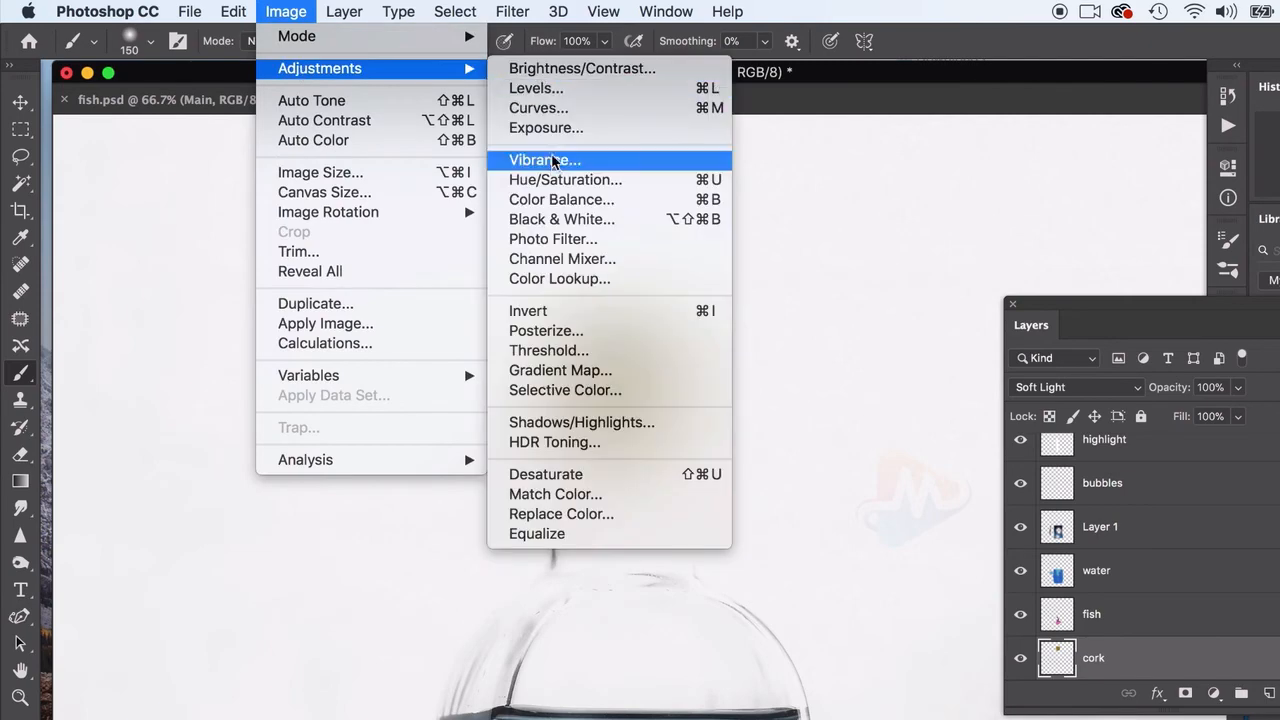
{"action": "left_click", "coordinate": [555, 179]}
{"action": "left_click_drag", "start_coordinate": [468, 205], "coordinate": [421, 178]}
{"action": "mouse_move", "coordinate": [249, 314]}
{"action": "left_mouse_down"}
{"action": "mouse_move", "coordinate": [266, 309]}
{"action": "mouse_move", "coordinate": [233, 313]}
{"action": "left_mouse_up"}
{"action": "left_click_drag", "start_coordinate": [248, 358], "coordinate": [276, 358]}
{"action": "left_click_drag", "start_coordinate": [250, 411], "coordinate": [261, 411]}
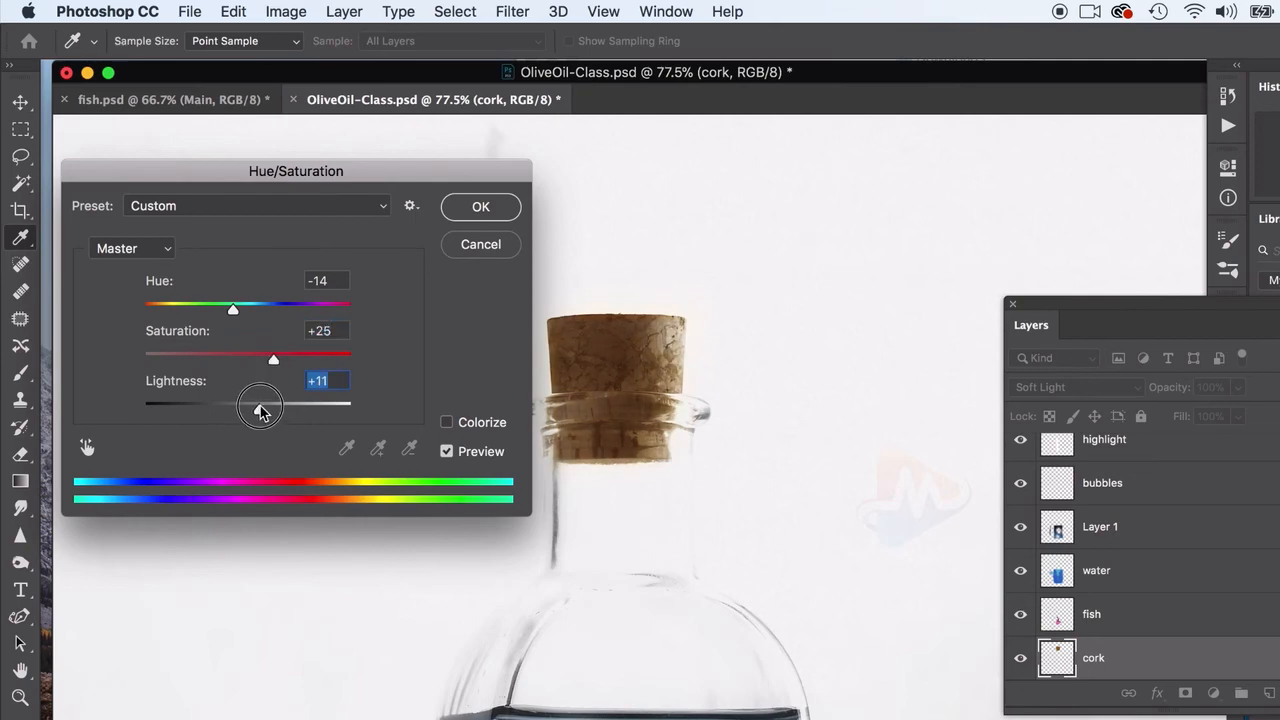
{"action": "left_click", "coordinate": [477, 212]}
{"action": "scroll", "coordinate": [659, 498], "scroll_direction": "down", "scroll_amount": 6}
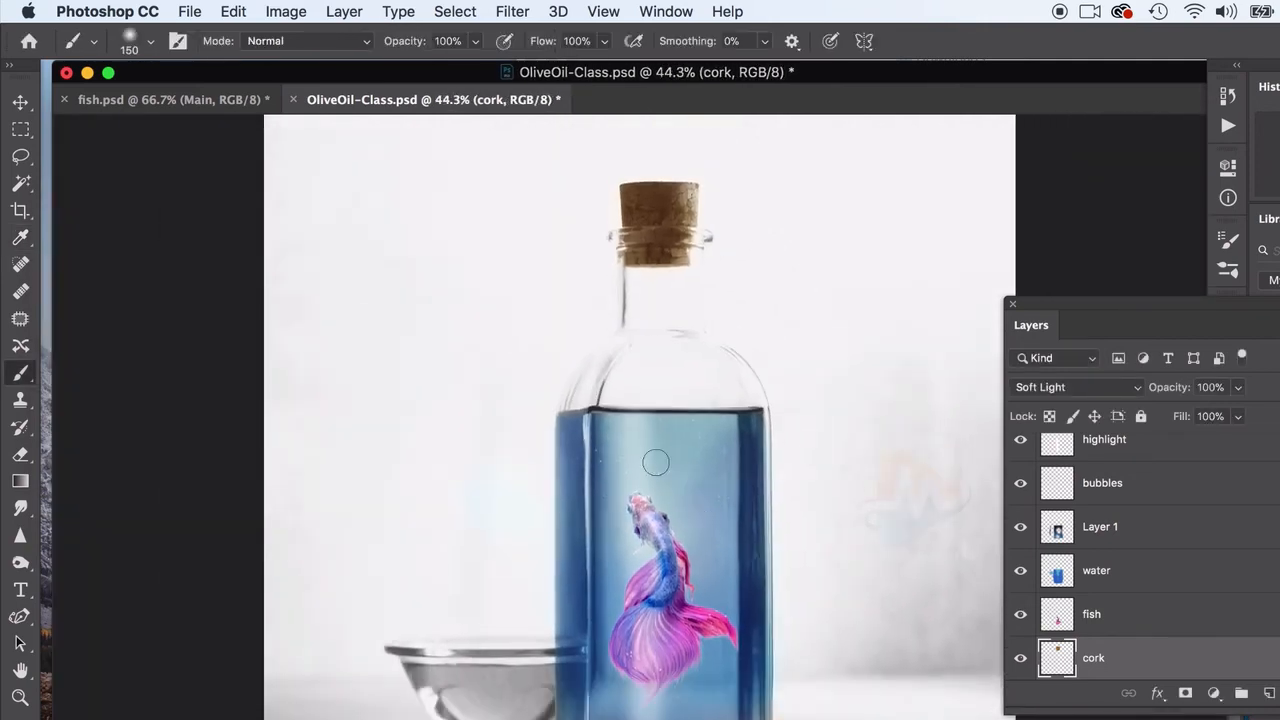
{"action": "scroll", "coordinate": [1170, 592], "scroll_direction": "down", "scroll_amount": 1}
Step: Apply a Sepia Photo Filter to Layer 0, adjusting its density and preserving luminosity
{"action": "left_click", "coordinate": [1137, 640]}
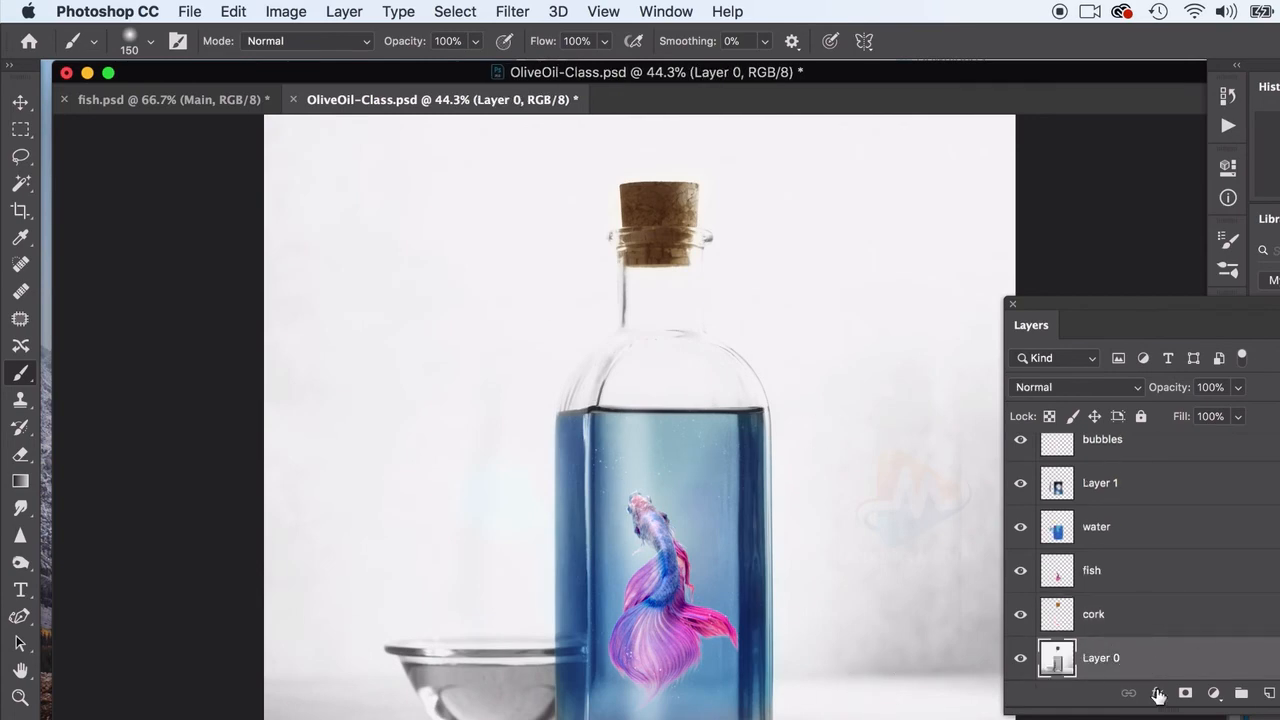
{"action": "left_click", "coordinate": [286, 11]}
{"action": "mouse_move", "coordinate": [303, 68]}
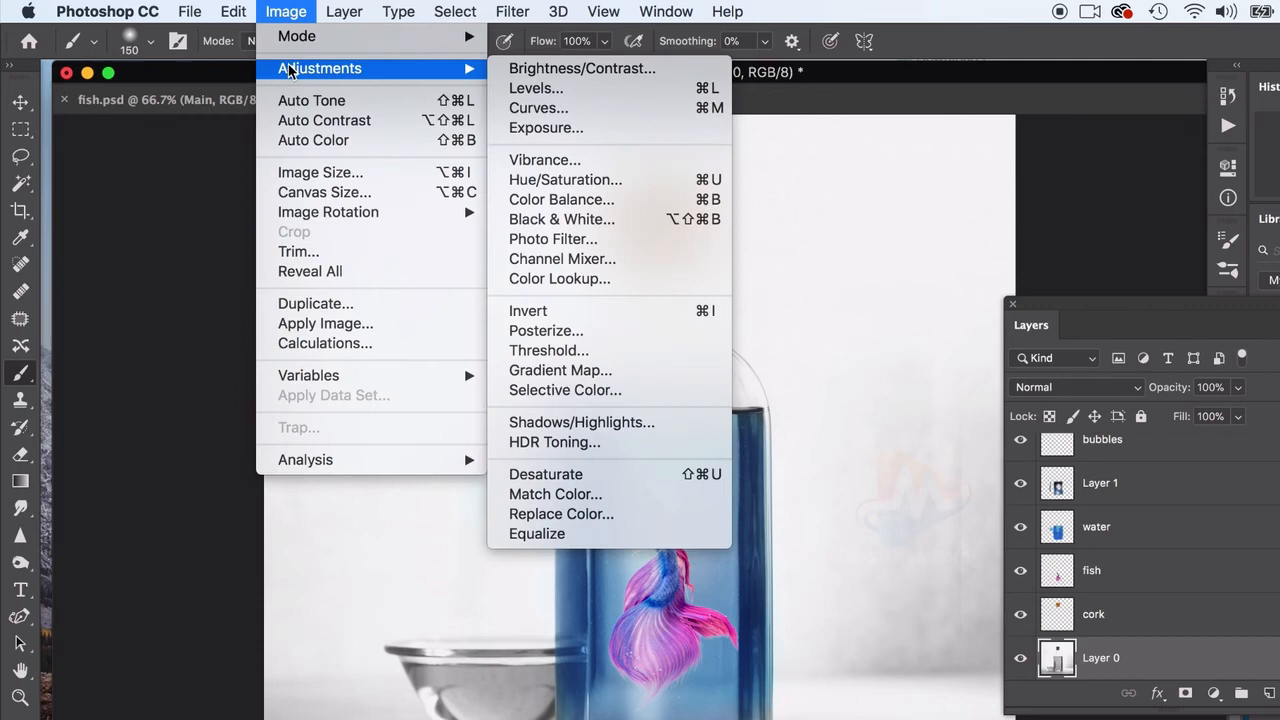
{"action": "left_click", "coordinate": [580, 239]}
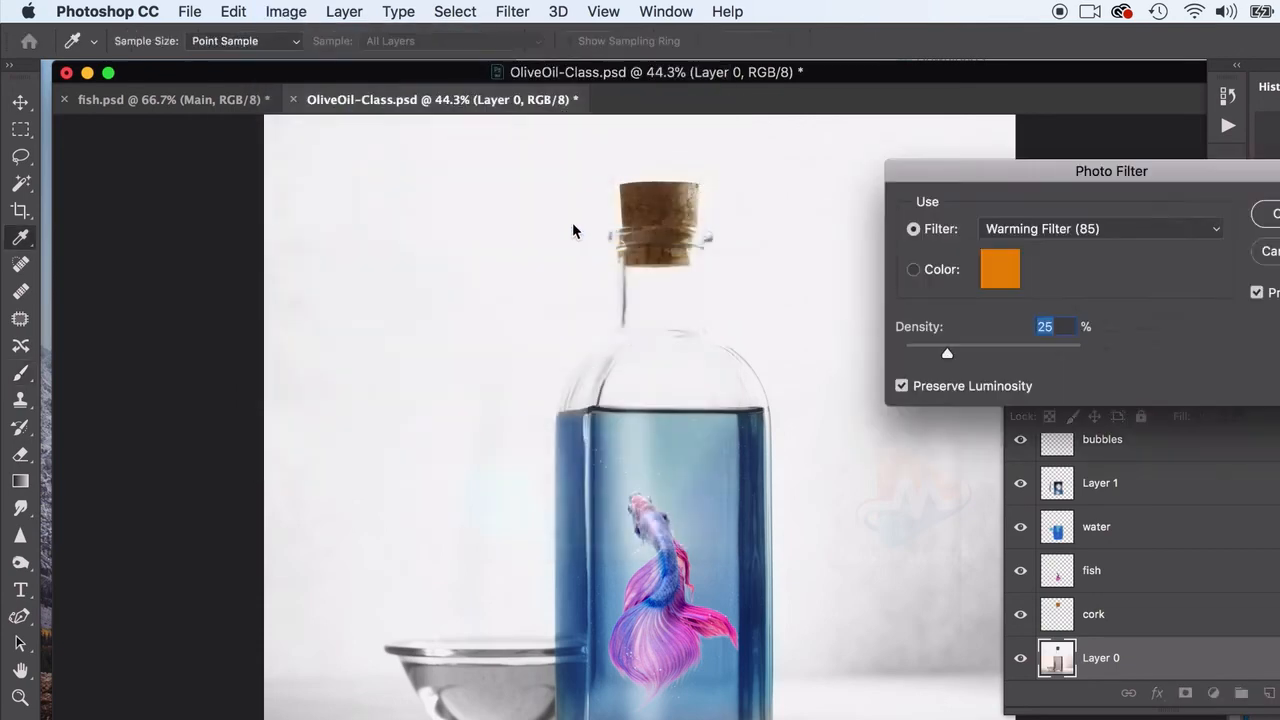
{"action": "left_click_drag", "start_coordinate": [966, 169], "coordinate": [186, 149]}
{"action": "left_click", "coordinate": [260, 201]}
{"action": "left_click", "coordinate": [300, 463]}
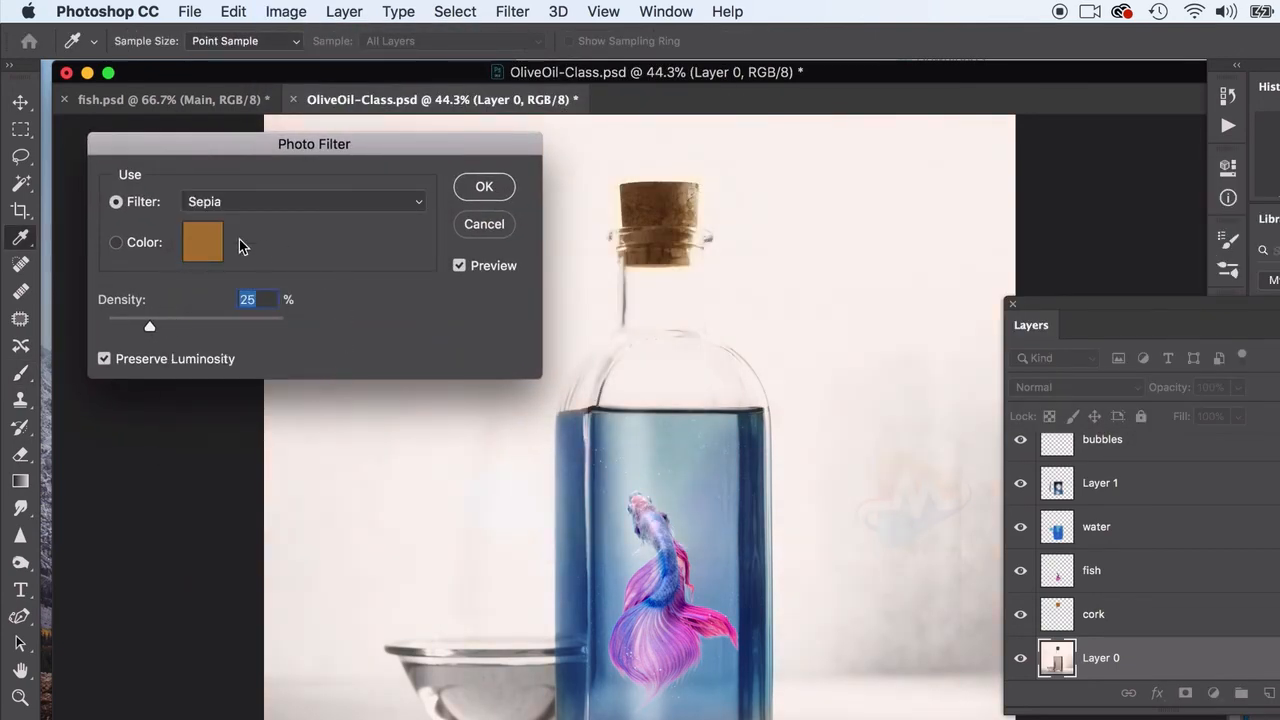
{"action": "left_click_drag", "start_coordinate": [176, 330], "coordinate": [145, 327]}
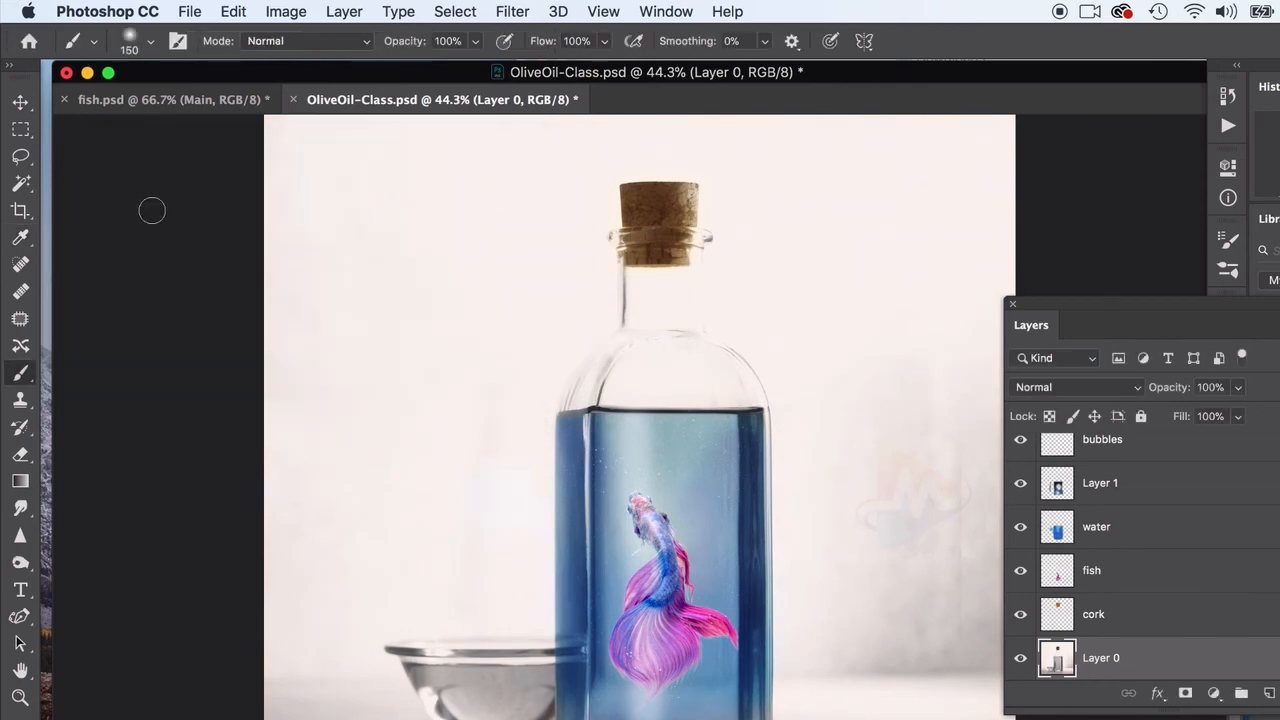
{"action": "key", "text": "v"}
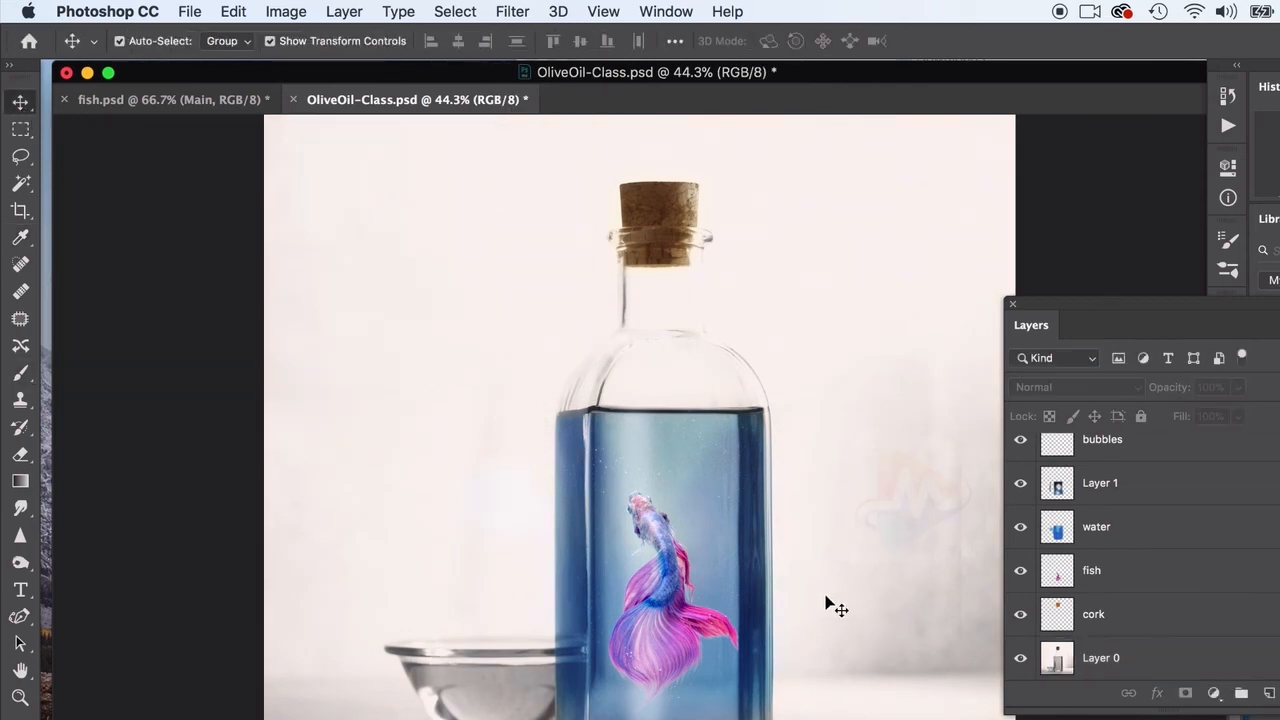
Step: Try a Hue/Saturation adjustment on the water layer with hue -11, saturation -4 and lightness -14
{"action": "left_click", "coordinate": [966, 405]}
{"action": "left_click", "coordinate": [1100, 530]}
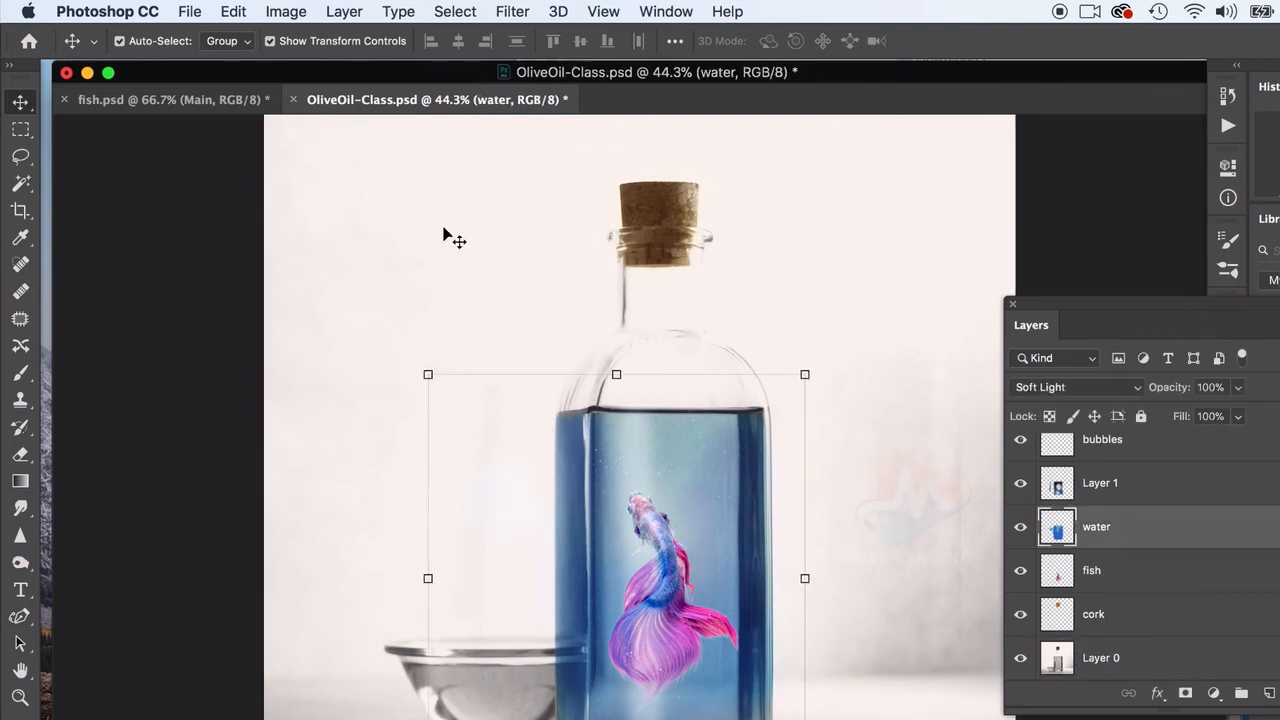
{"action": "left_click", "coordinate": [286, 11]}
{"action": "mouse_move", "coordinate": [286, 71]}
{"action": "left_click", "coordinate": [523, 177]}
{"action": "left_click_drag", "start_coordinate": [281, 312], "coordinate": [272, 370]}
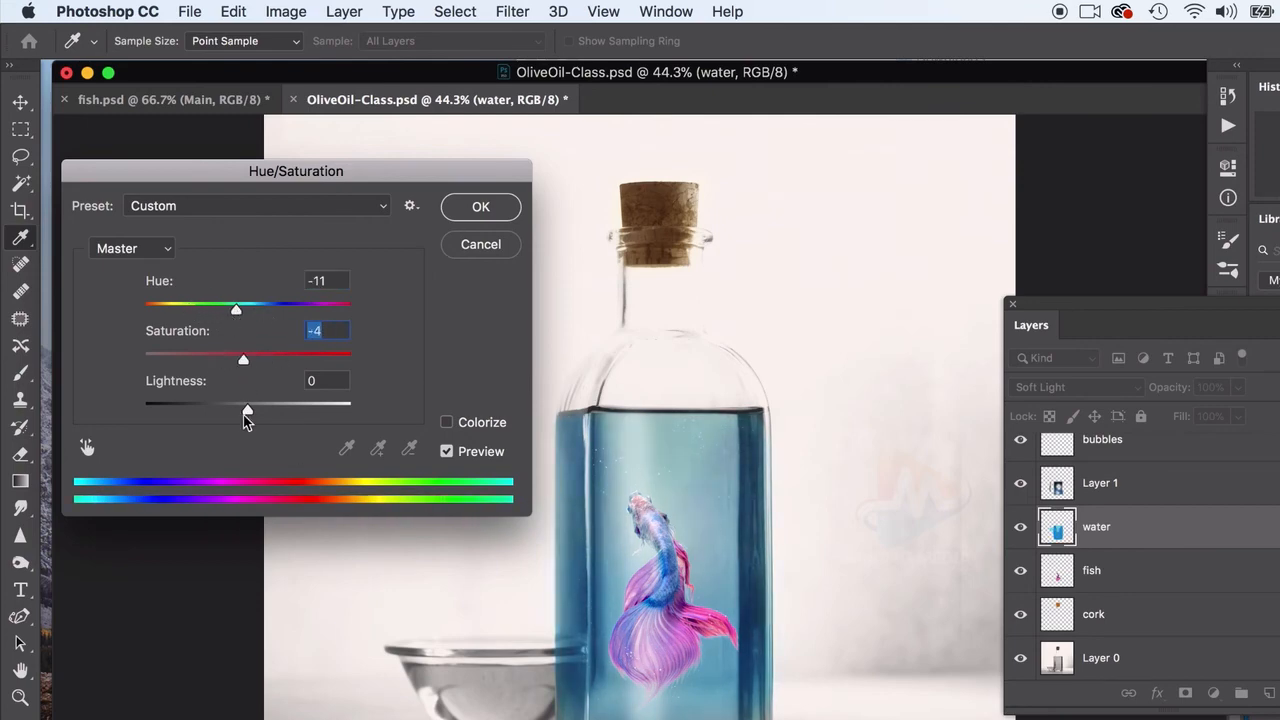
{"action": "mouse_move", "coordinate": [247, 418]}
{"action": "left_mouse_down"}
{"action": "mouse_move", "coordinate": [274, 414]}
{"action": "mouse_move", "coordinate": [236, 412]}
{"action": "left_mouse_up"}
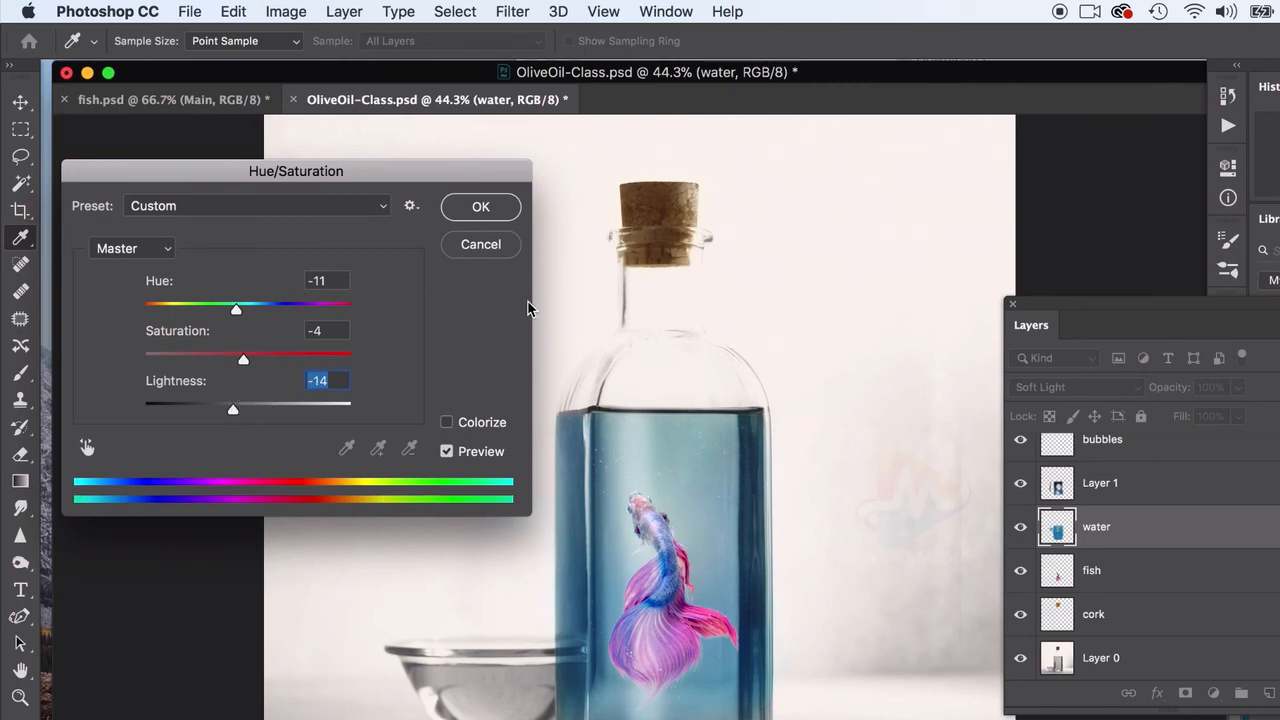
{"action": "key", "text": "Return"}
{"action": "key", "text": "v"}
{"action": "left_click", "coordinate": [200, 286]}
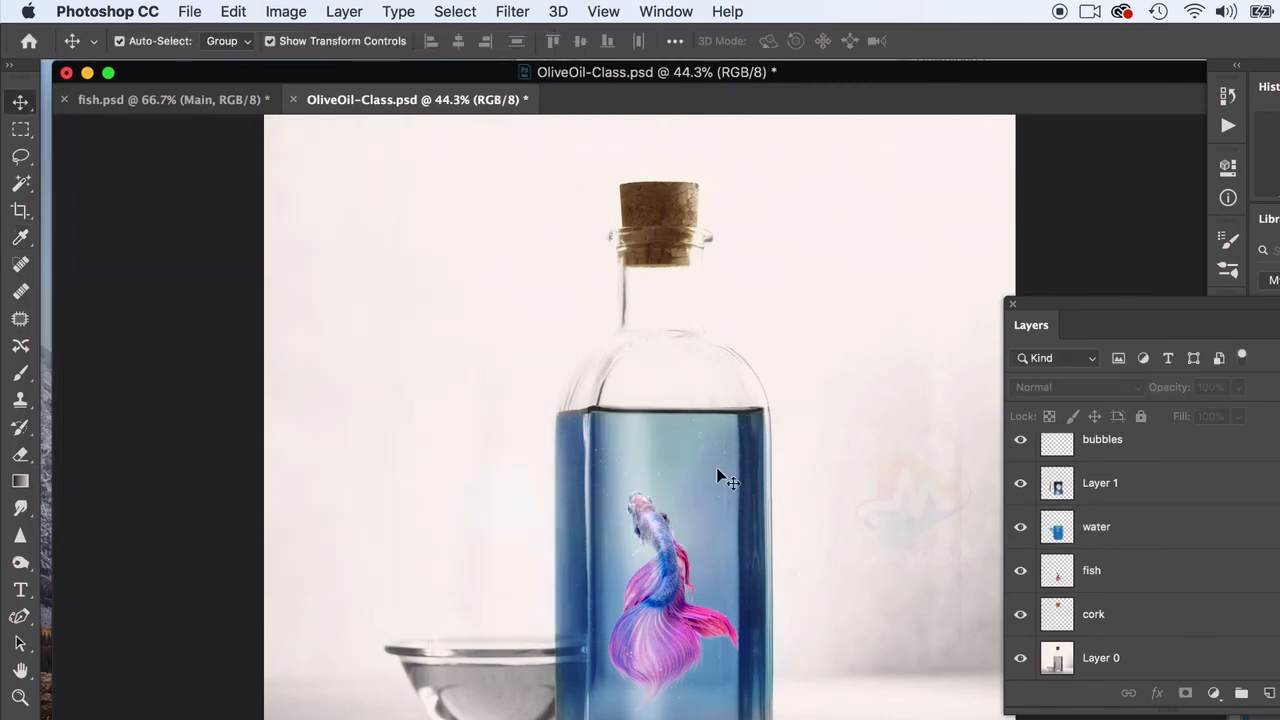
Step: Duplicate the highlight layer and lower the copy's opacity
{"action": "scroll", "coordinate": [716, 468], "scroll_direction": "down", "scroll_amount": 3}
{"action": "scroll", "coordinate": [734, 536], "scroll_direction": "up", "scroll_amount": 3}
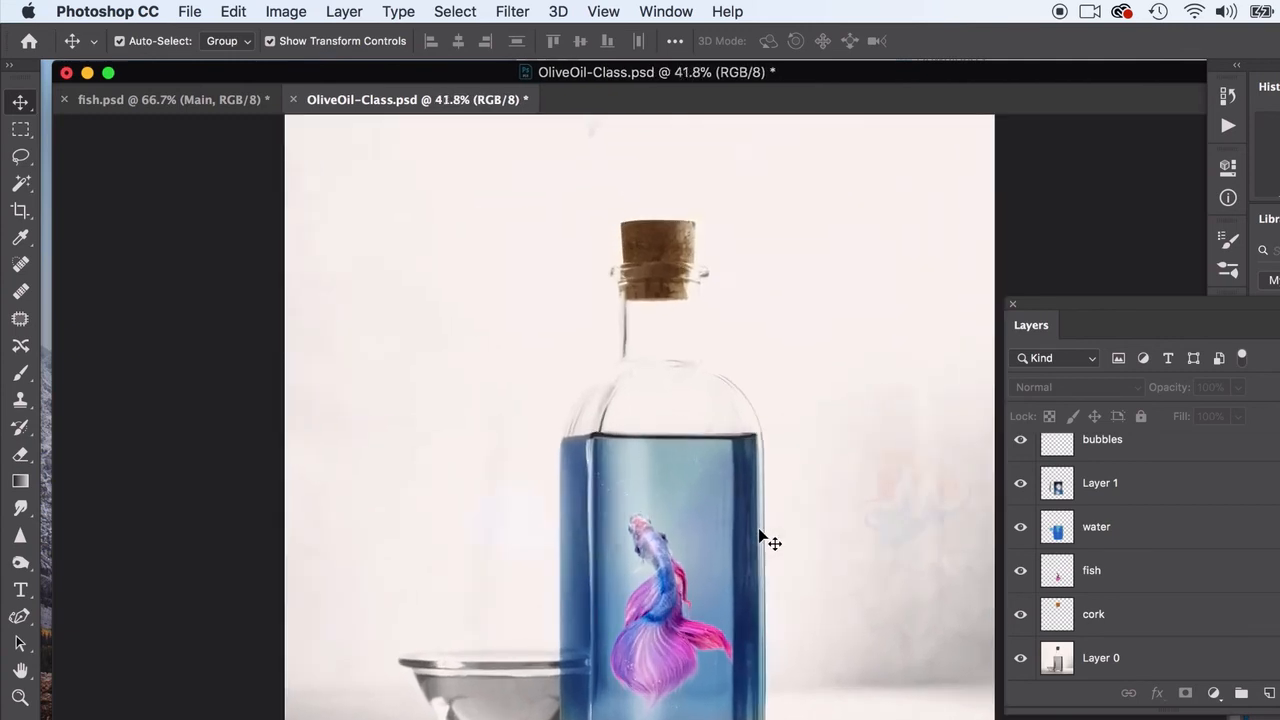
{"action": "left_click", "coordinate": [642, 478]}
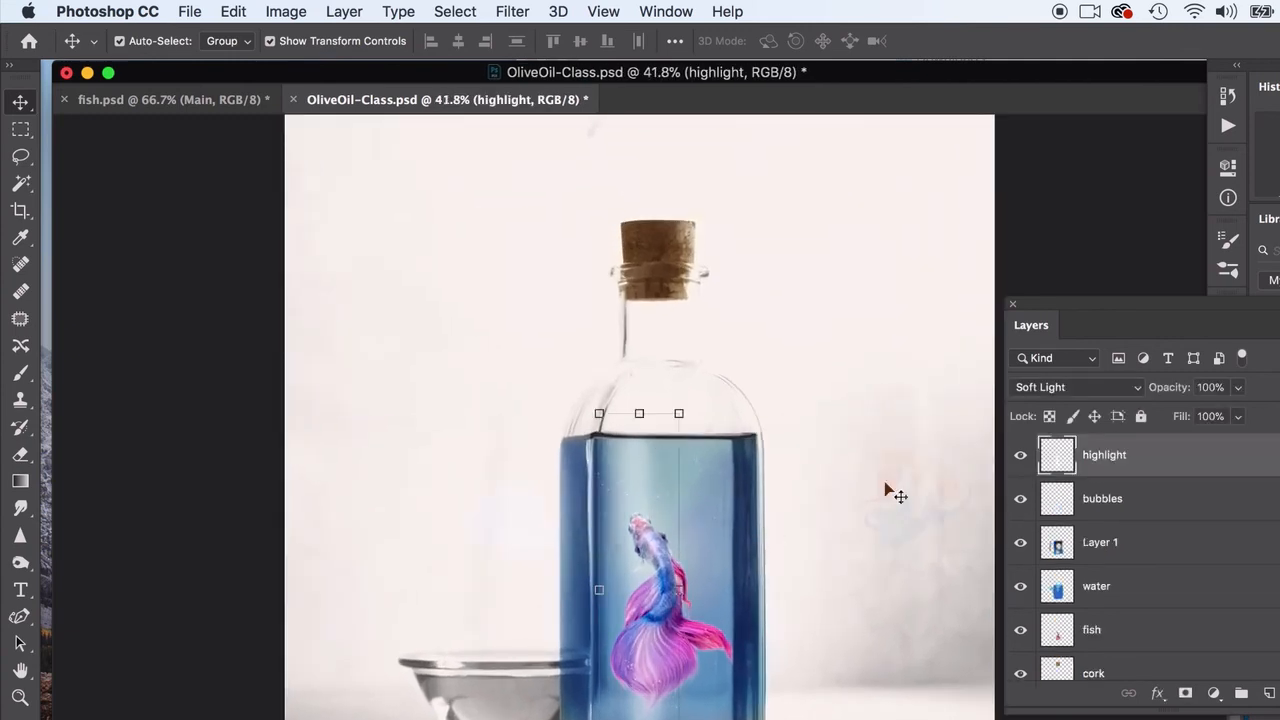
{"action": "left_click", "coordinate": [344, 12]}
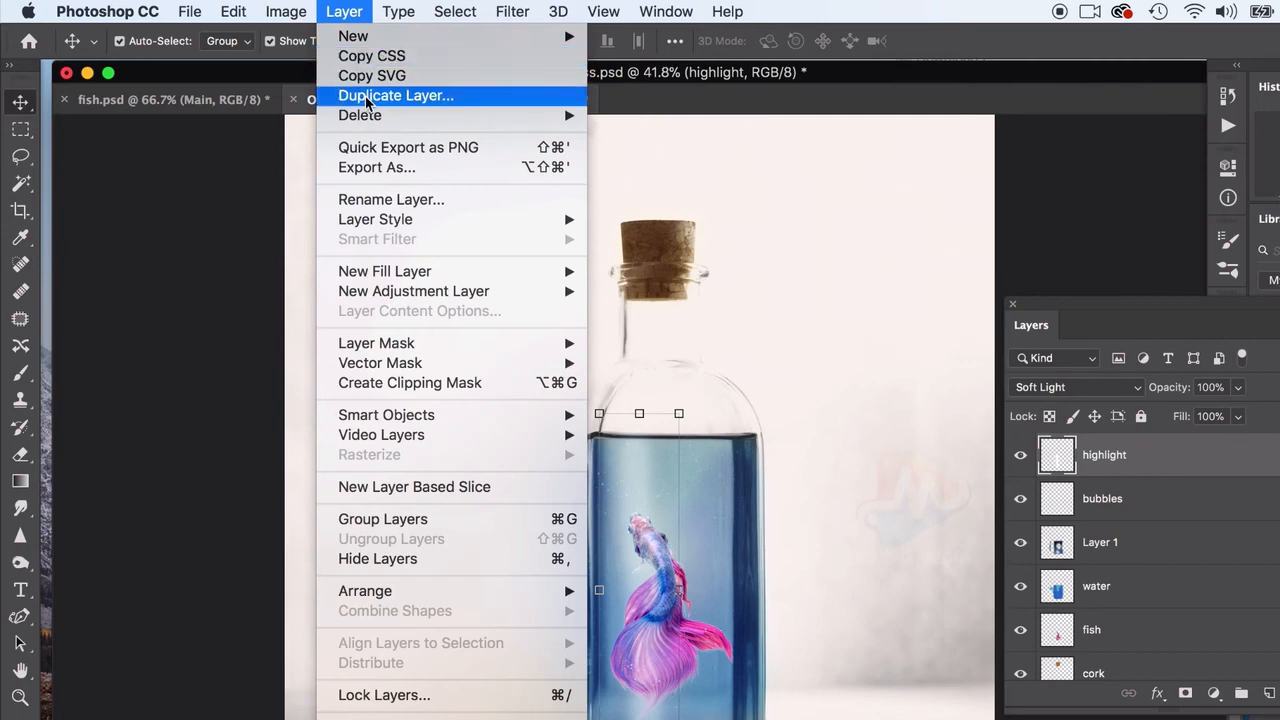
{"action": "left_click", "coordinate": [388, 96]}
{"action": "key", "text": "Return"}
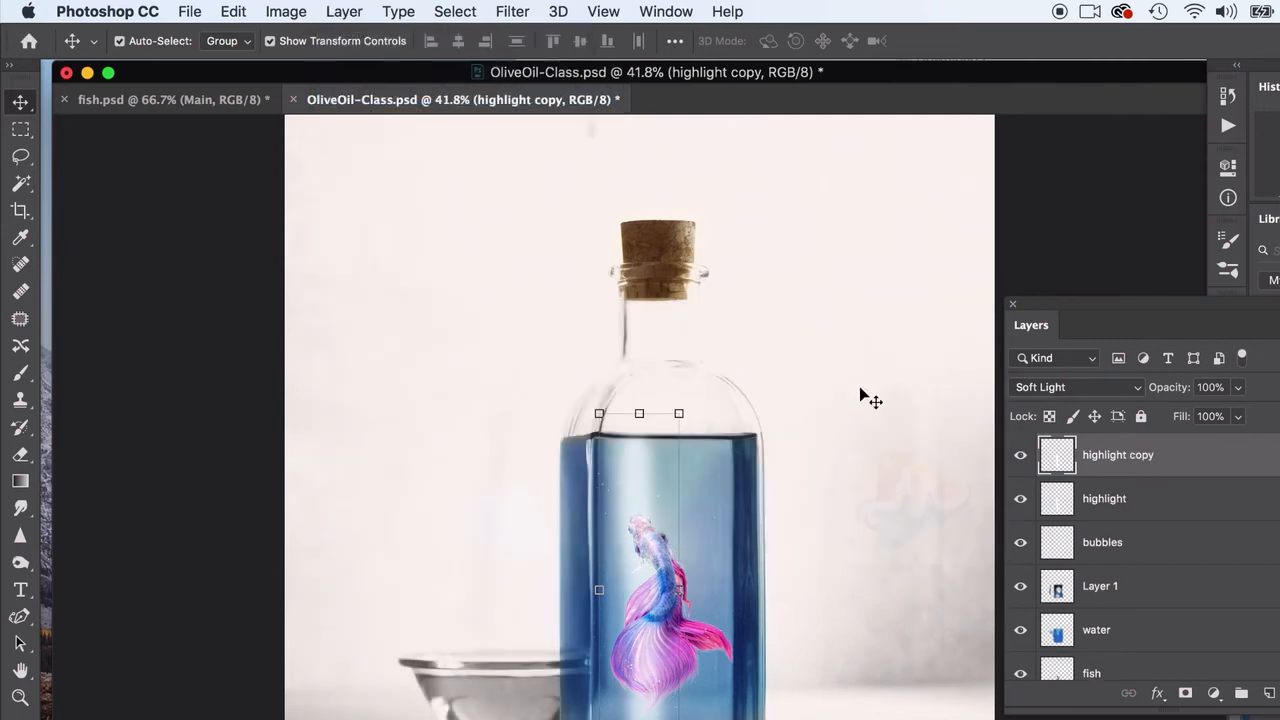
{"action": "left_click_drag", "start_coordinate": [1240, 392], "coordinate": [1170, 412]}
Step: Add a new empty layer directly above Layer 0
{"action": "left_click", "coordinate": [837, 312]}
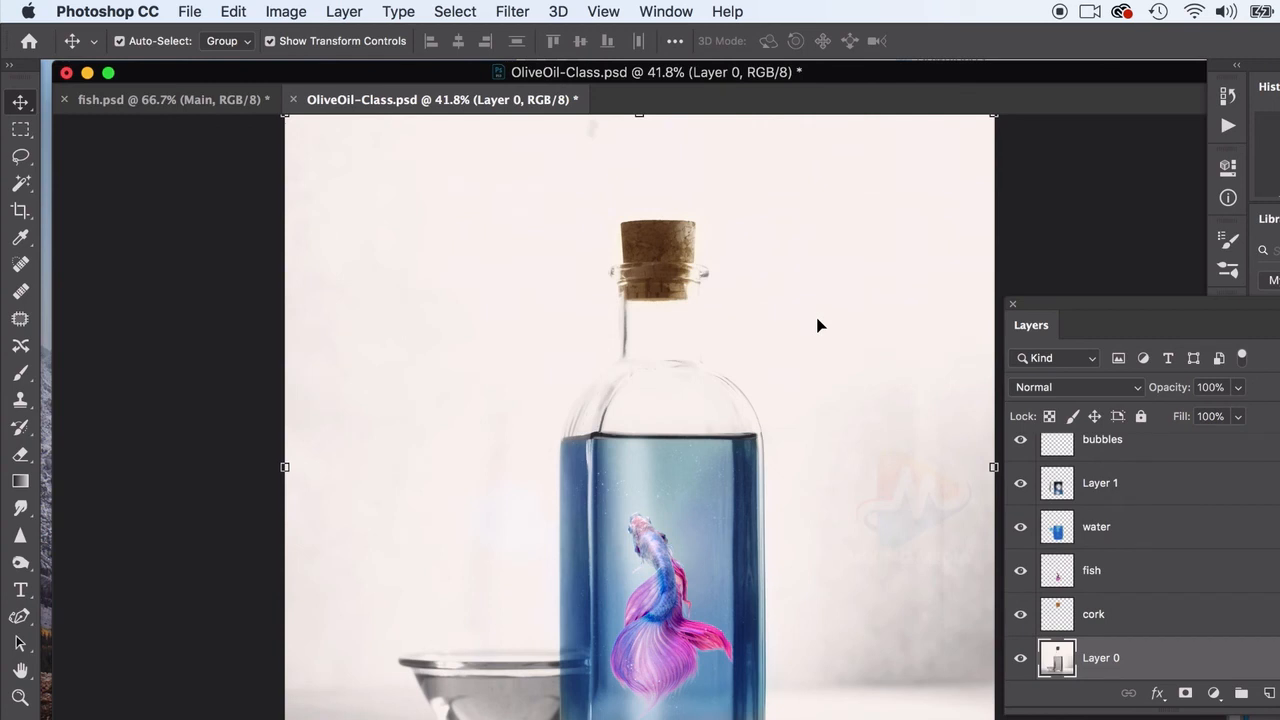
{"action": "left_click", "coordinate": [1268, 693]}
{"action": "scroll", "coordinate": [806, 643], "scroll_direction": "up", "scroll_amount": 5}
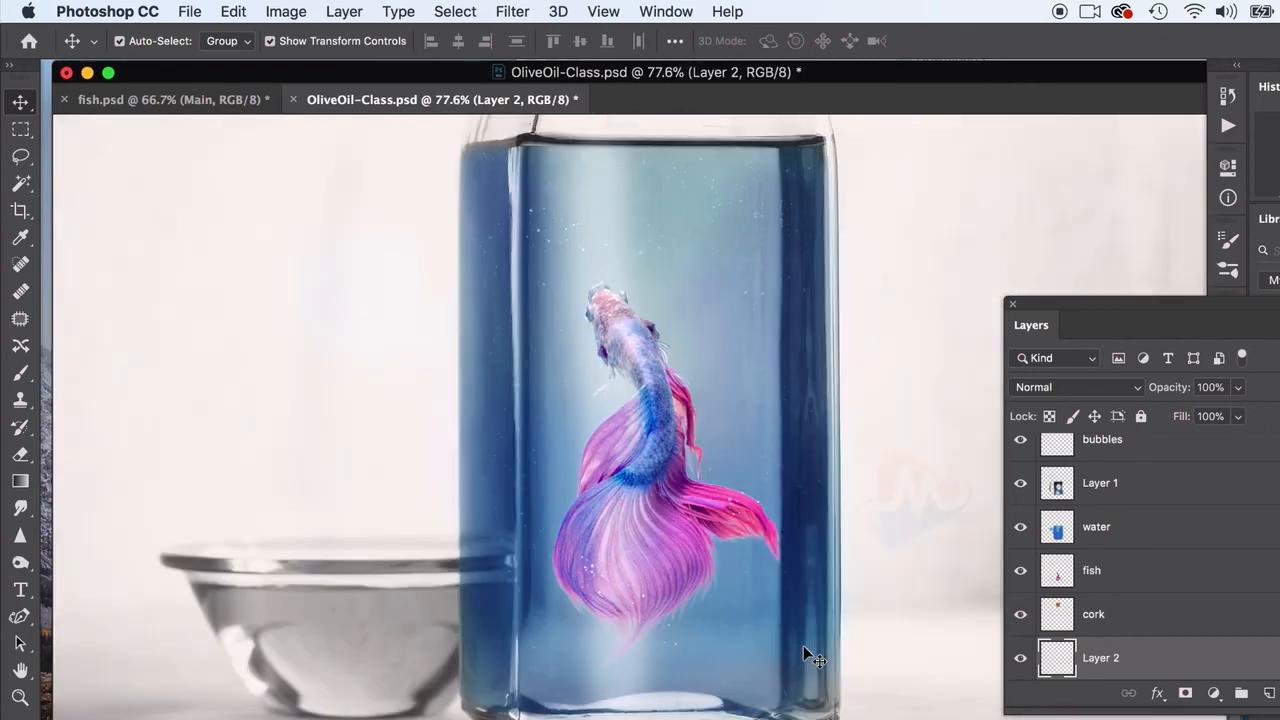
Step: Move Layer 2 directly above the fish layer and rename it highlight
{"action": "left_click_drag", "start_coordinate": [803, 645], "coordinate": [763, 605]}
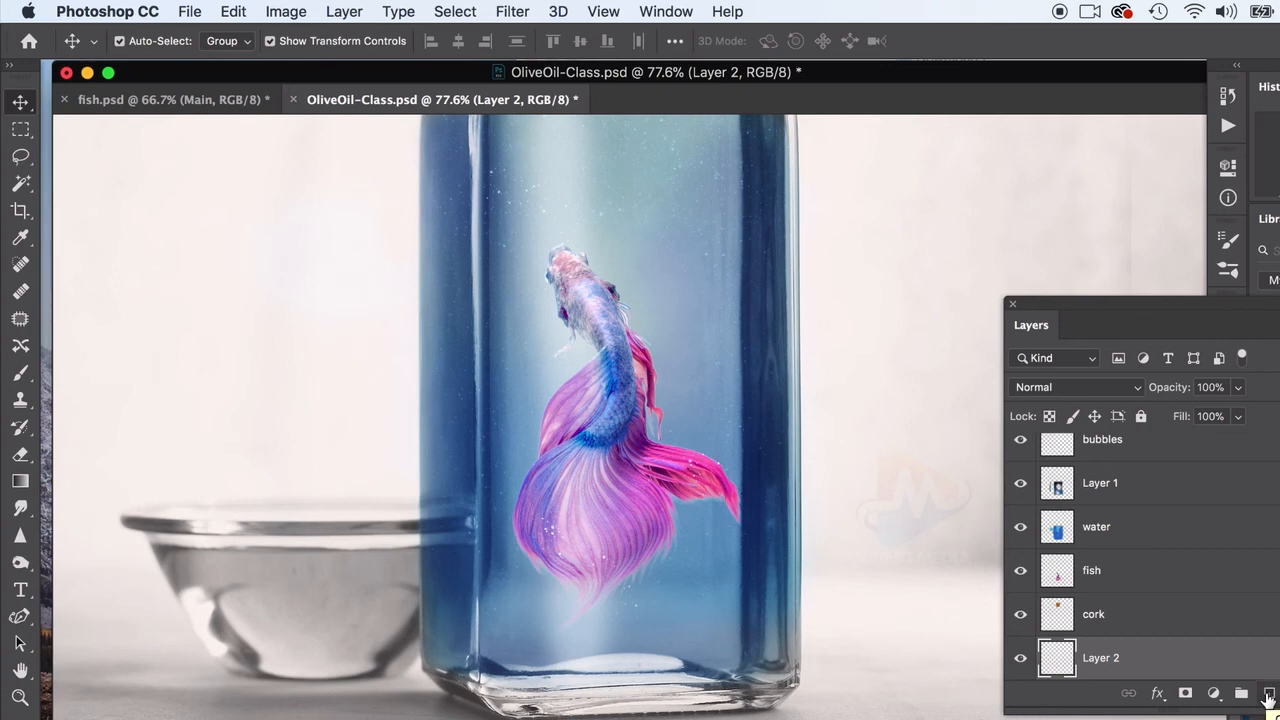
{"action": "left_click_drag", "start_coordinate": [1233, 668], "coordinate": [1105, 580]}
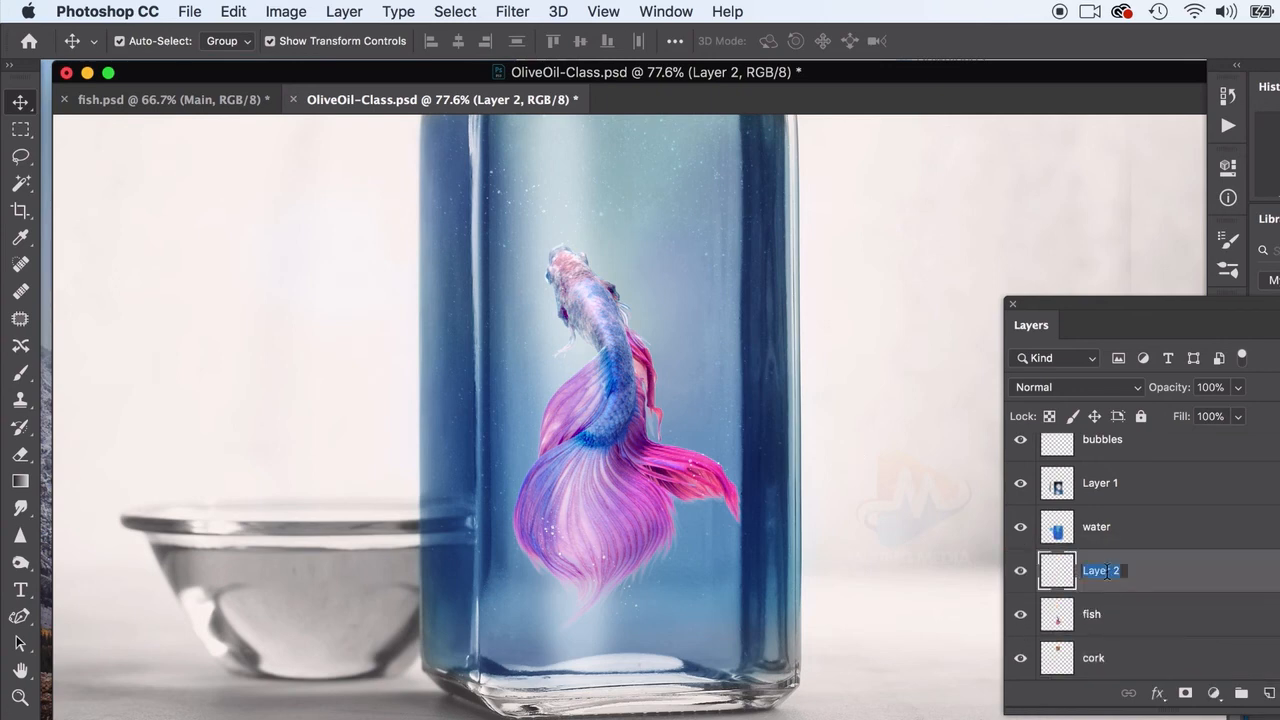
{"action": "type", "text": "ght"}
{"action": "key", "text": "Return"}
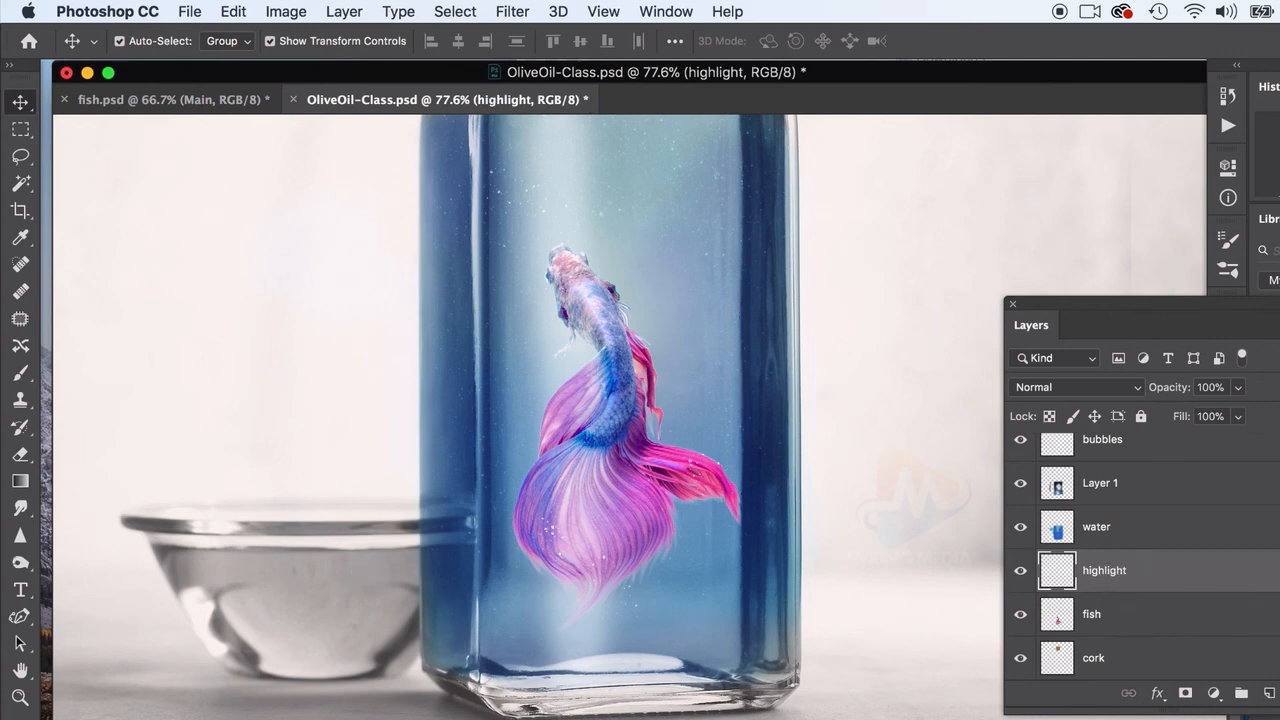
Step: Choose an orange foreground colour and set up a soft round brush at 412 px with 0% hardness
{"action": "left_click", "coordinate": [20, 719]}
{"action": "left_click", "coordinate": [652, 217]}
{"action": "left_click", "coordinate": [719, 455]}
{"action": "left_click", "coordinate": [853, 202]}
{"action": "left_click", "coordinate": [20, 372]}
{"action": "left_click", "coordinate": [150, 41]}
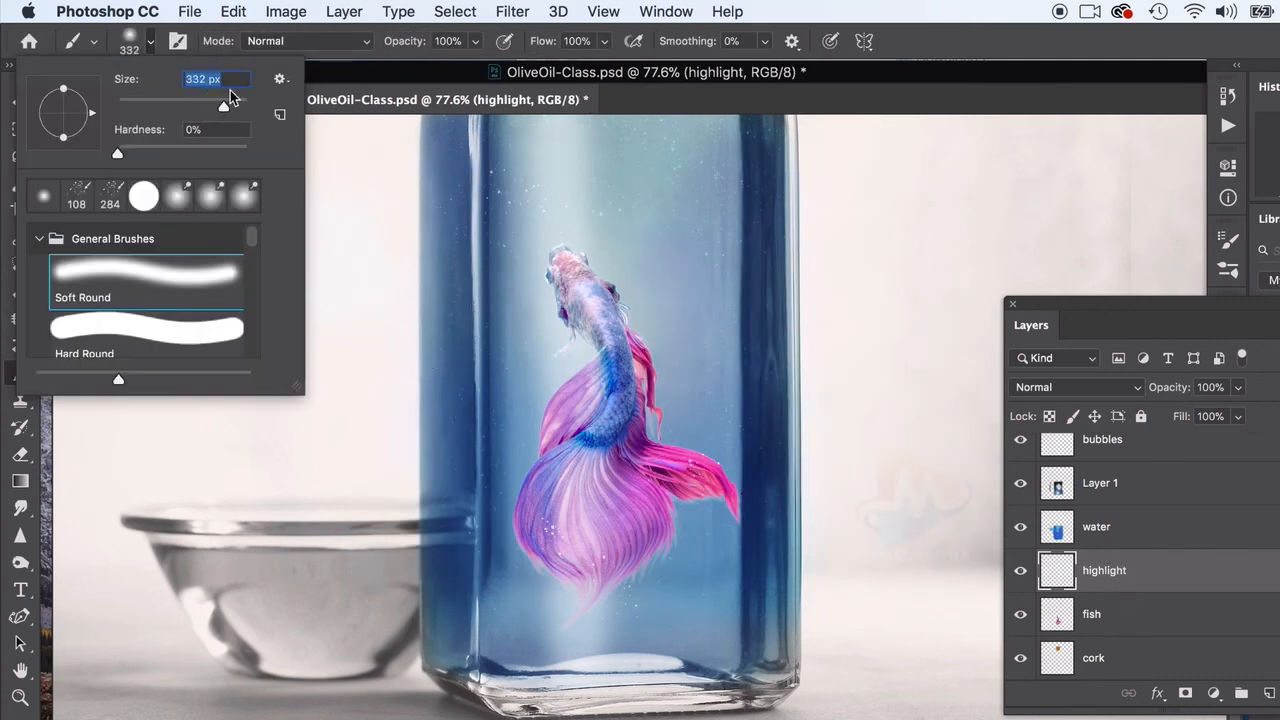
{"action": "left_click_drag", "start_coordinate": [223, 105], "coordinate": [236, 105]}
Step: Set the highlight layer's blend mode to Soft Light and paint an orange glow over the fish's tail fins
{"action": "left_click", "coordinate": [1077, 387]}
{"action": "left_click", "coordinate": [1046, 624]}
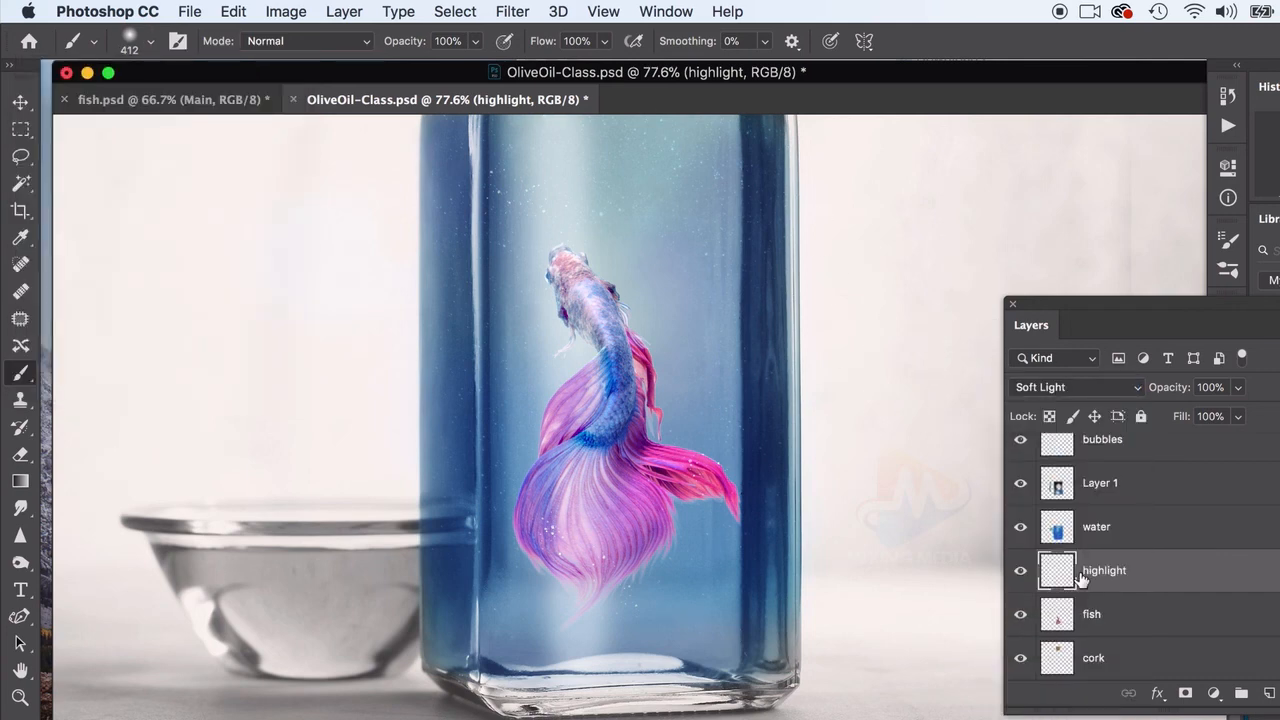
{"action": "left_click", "coordinate": [153, 44]}
{"action": "left_click", "coordinate": [150, 42]}
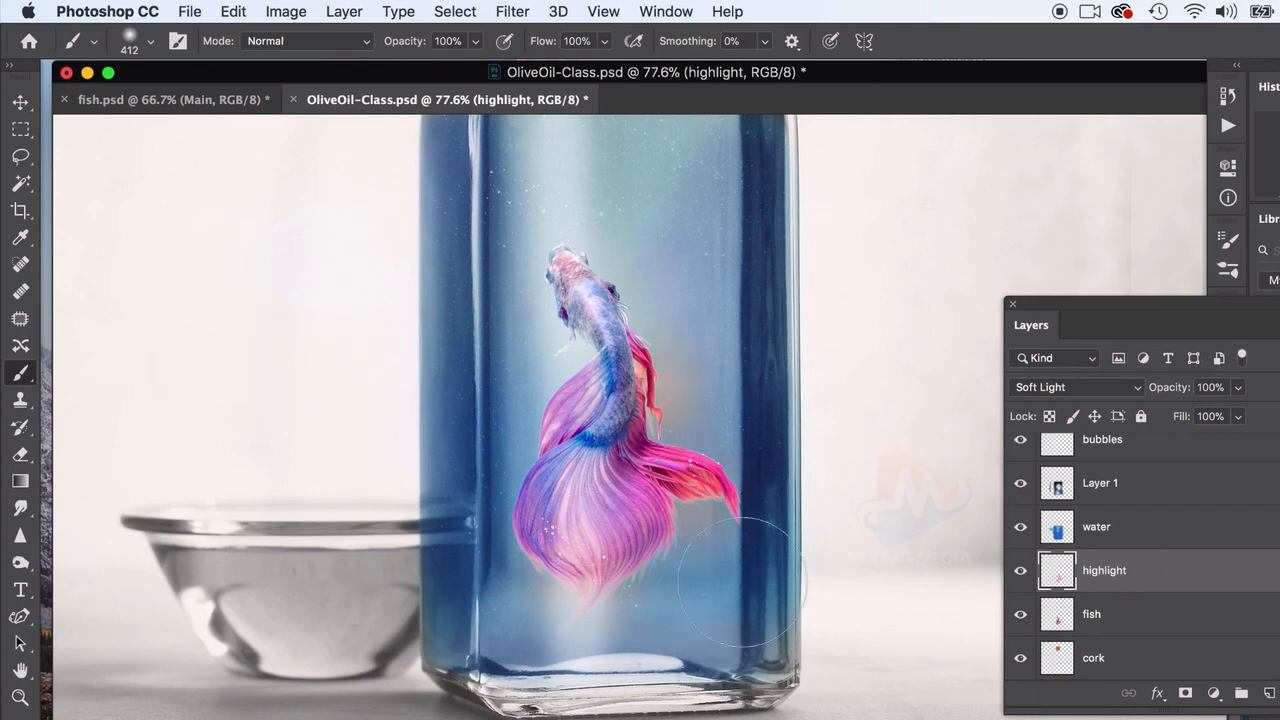
{"action": "scroll", "coordinate": [178, 500], "scroll_direction": "up", "scroll_amount": 3}
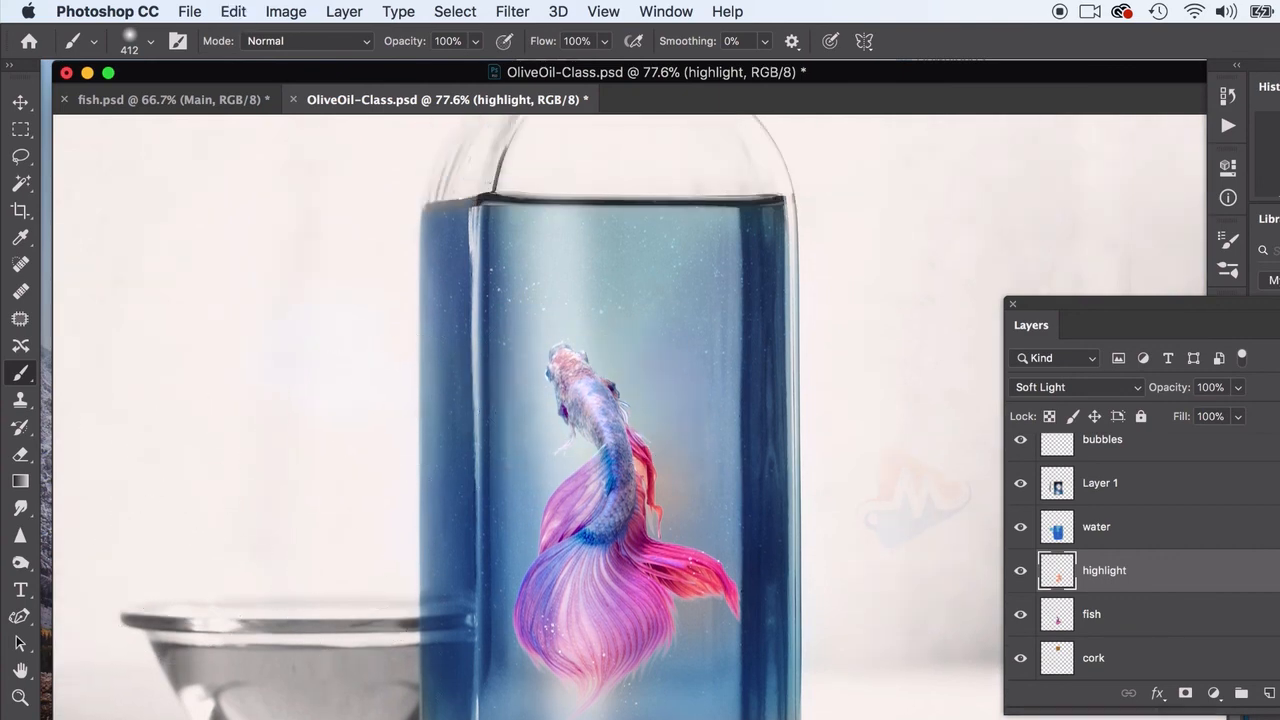
Step: Try magenta dabs around the fish's tail with the full-opacity brush, undoing each one
{"action": "left_click", "coordinate": [16, 718]}
{"action": "left_click", "coordinate": [716, 221]}
{"action": "left_click", "coordinate": [884, 210]}
{"action": "left_click", "coordinate": [614, 559]}
{"action": "left_click", "coordinate": [545, 586]}
{"action": "key", "text": "super+z"}
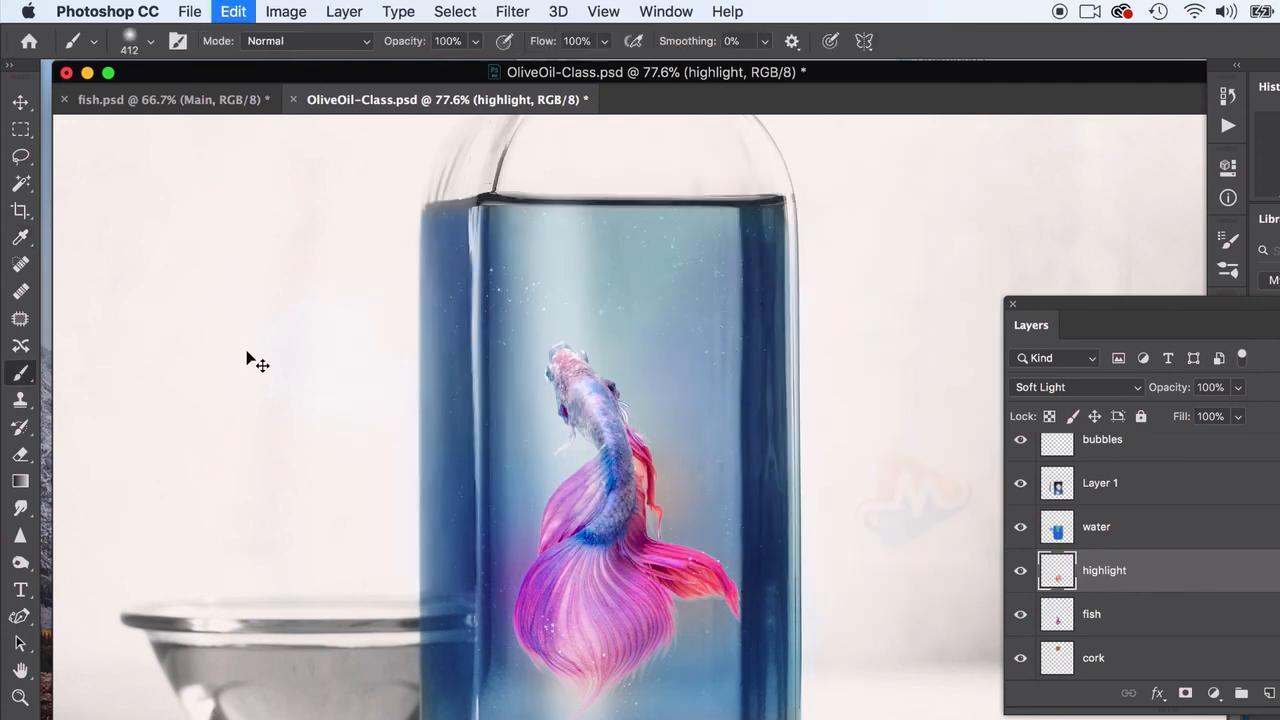
{"action": "left_click", "coordinate": [589, 683]}
{"action": "key", "text": "super+z"}
{"action": "left_click", "coordinate": [668, 644]}
{"action": "key", "text": "super+z"}
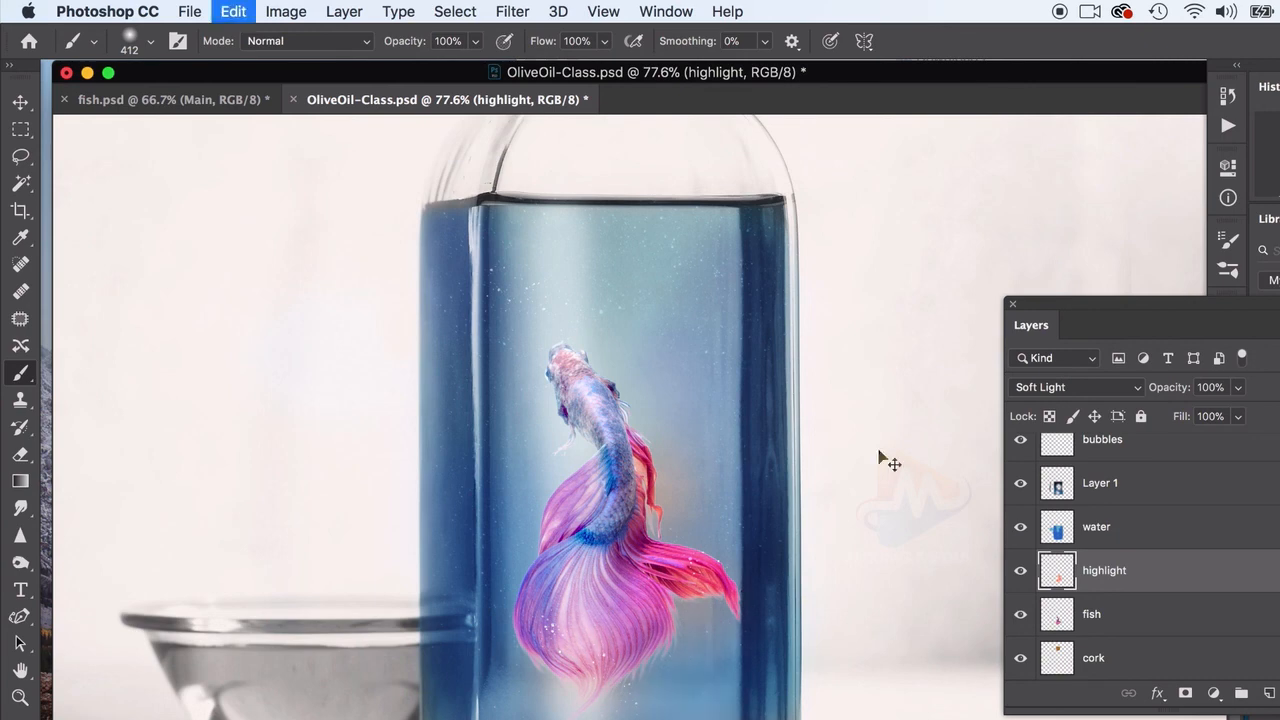
{"action": "left_click", "coordinate": [662, 621]}
{"action": "key", "text": "super+z"}
Step: Lower the brush opacity to 25% and test a stroke across the tail, undoing the stroke
{"action": "left_click", "coordinate": [476, 42]}
{"action": "left_click", "coordinate": [403, 68]}
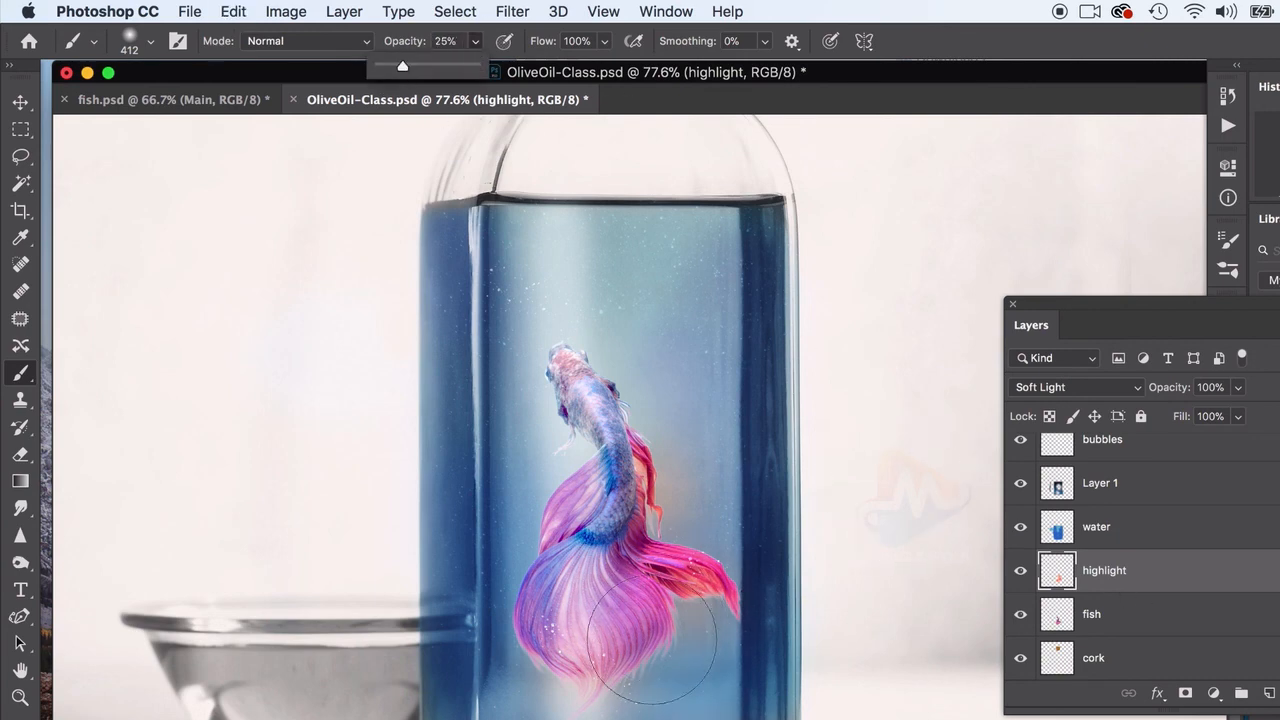
{"action": "left_click_drag", "start_coordinate": [727, 604], "coordinate": [597, 584]}
{"action": "key", "text": "super+z"}
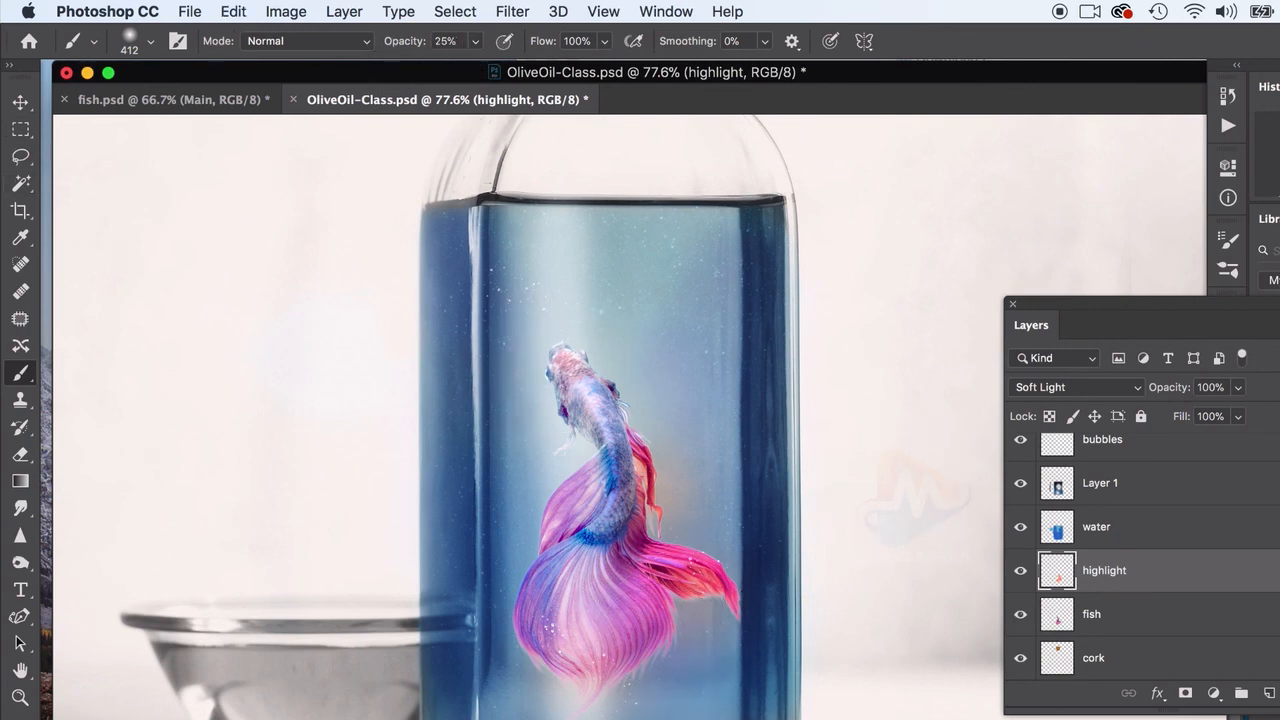
Step: Choose a purple foreground colour and dab a faint glow around the fish's head and upper body at 25% opacity
{"action": "left_click", "coordinate": [17, 718]}
{"action": "left_click", "coordinate": [709, 300]}
{"action": "left_click", "coordinate": [866, 203]}
{"action": "left_click", "coordinate": [545, 368]}
{"action": "key", "text": "super+z"}
{"action": "left_click", "coordinate": [552, 401]}
{"action": "left_click", "coordinate": [625, 388]}
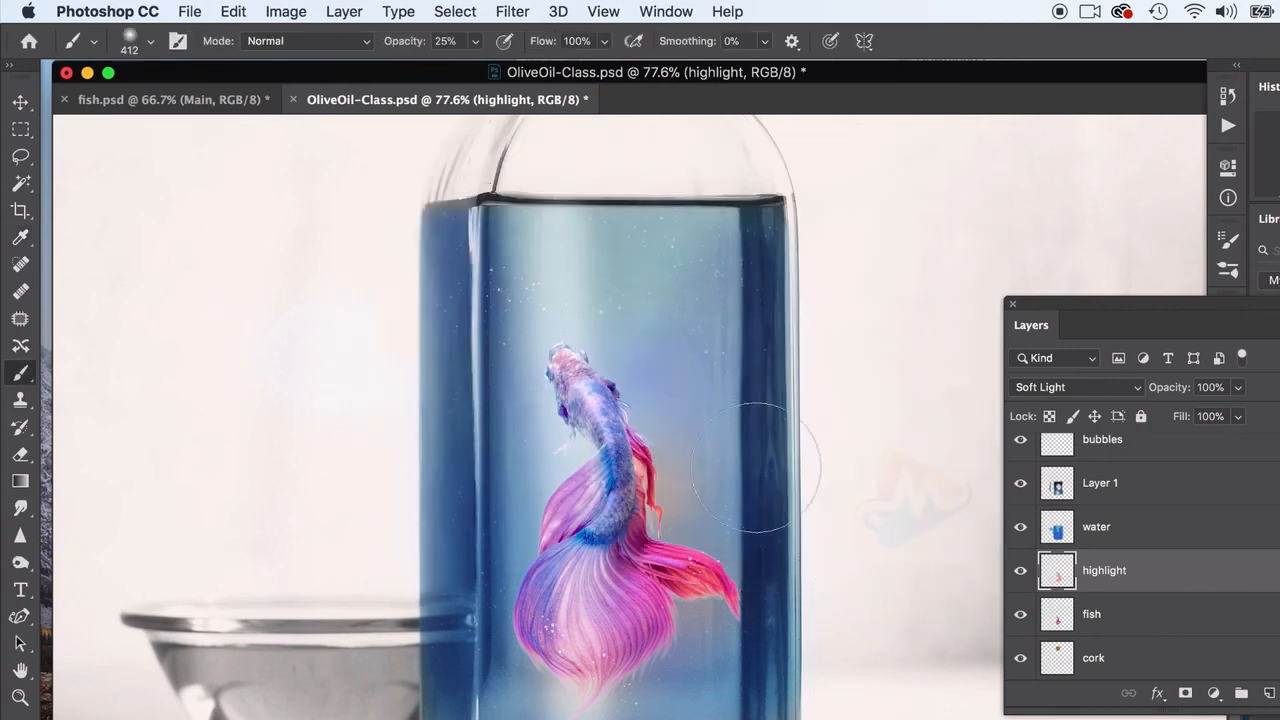
Step: Switch to the Move tool and deselect all layers to check the overall bottle composition
{"action": "scroll", "coordinate": [755, 467], "scroll_direction": "down", "scroll_amount": 5}
{"action": "key", "text": "v"}
{"action": "left_click", "coordinate": [180, 287]}
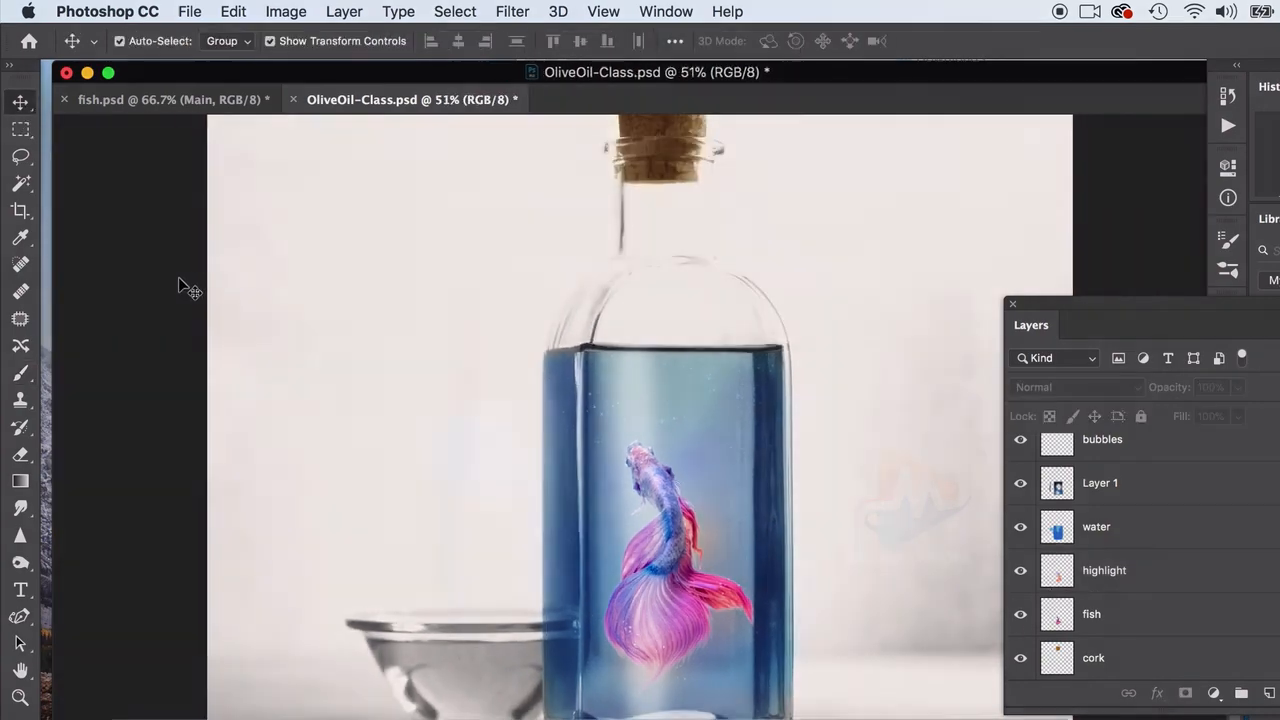